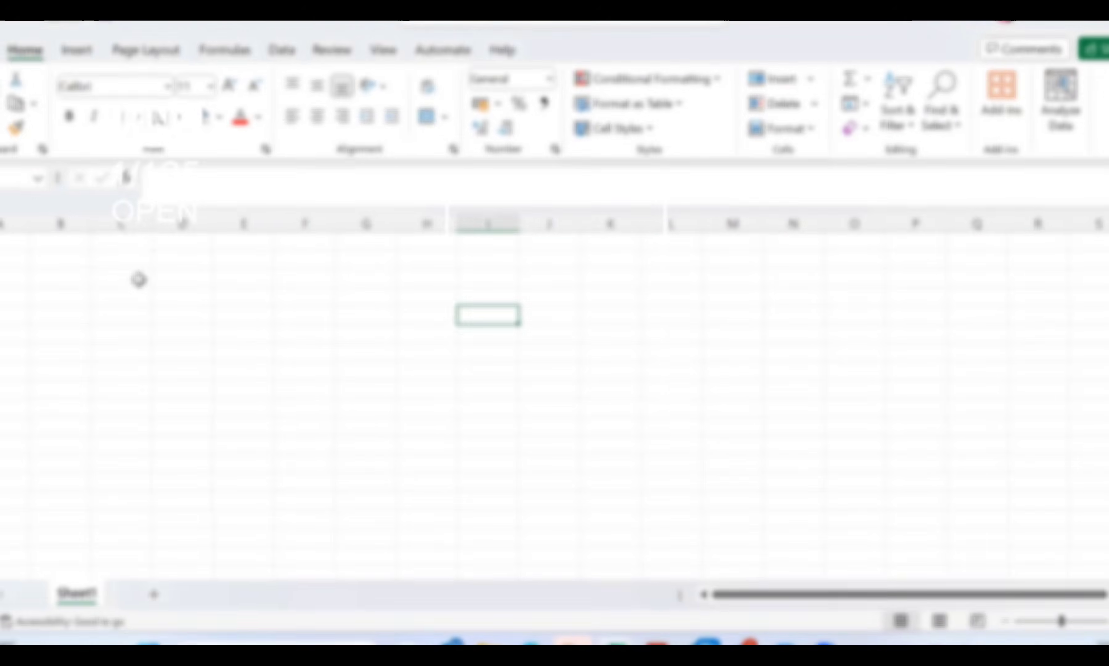
Enter the title PREPAYMENT SCHEDULE in cell D1
key(Up)
key(Up)
key(Up)
key(Up)
key(Left)
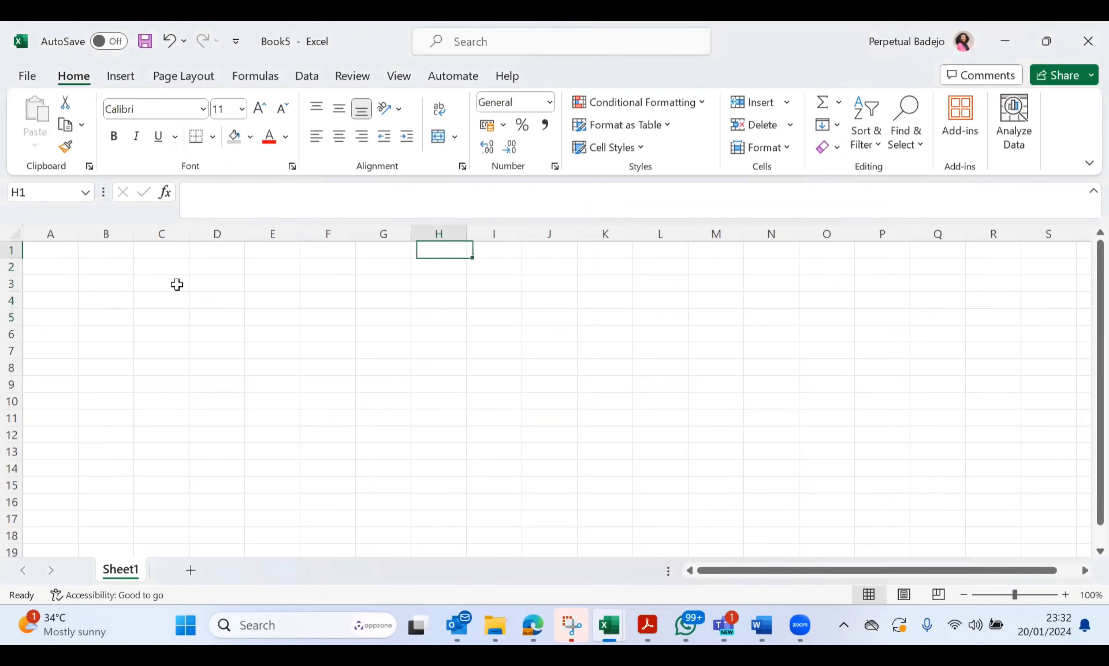
key(Left)
key(Left)
key(Left)
key(Left)
key(Left)
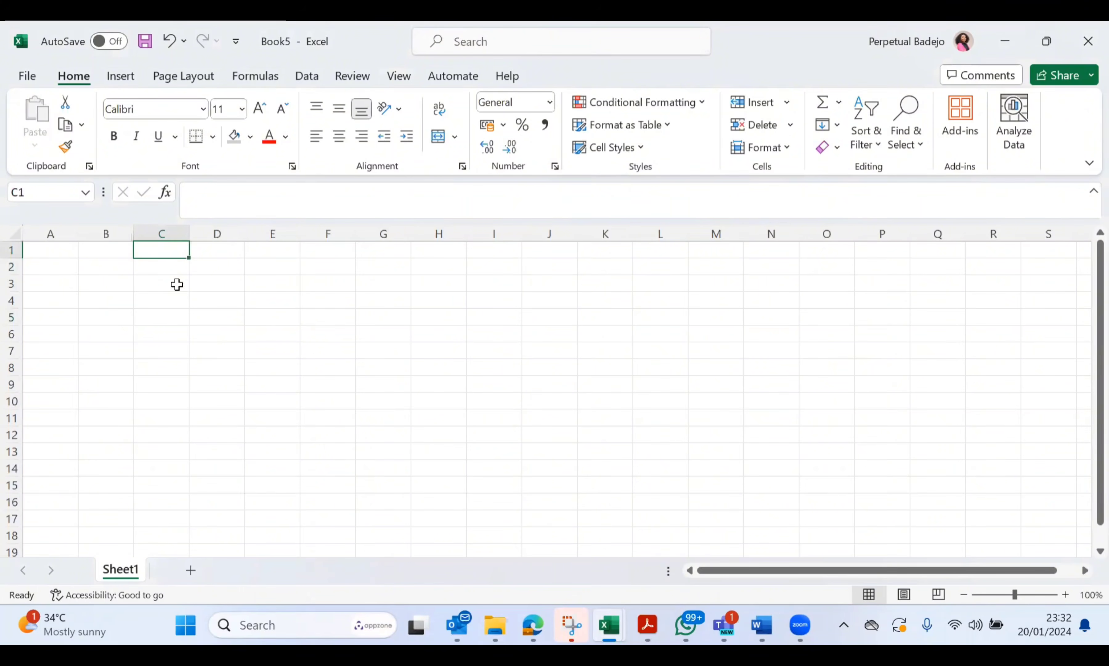
key(Right)
text(PRE)
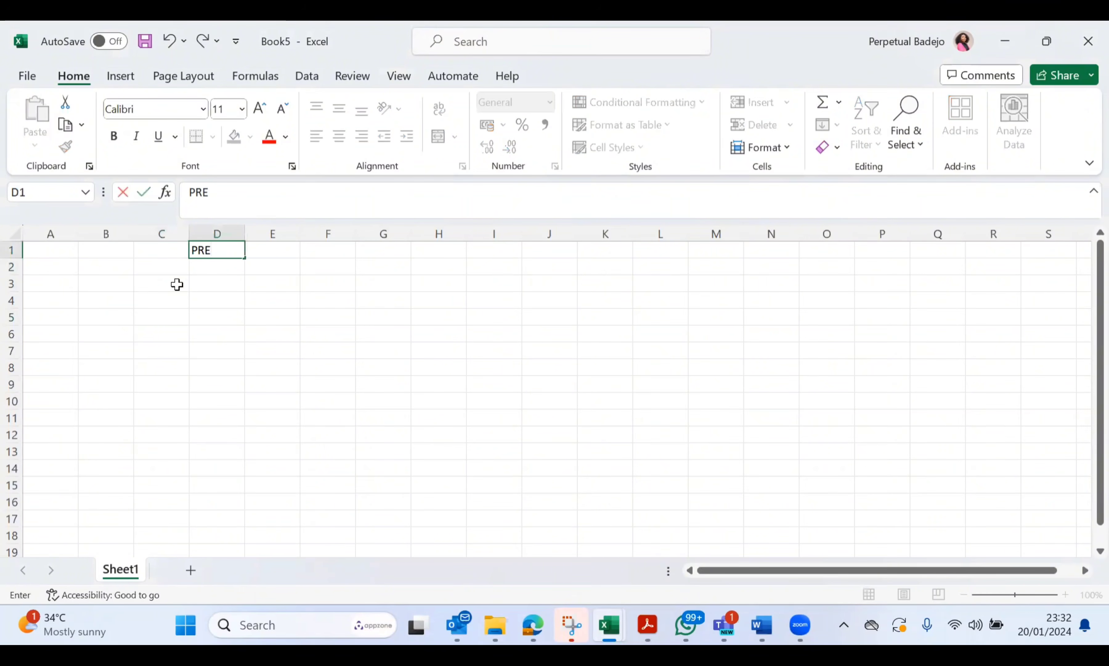
text(PAYMENT SC)
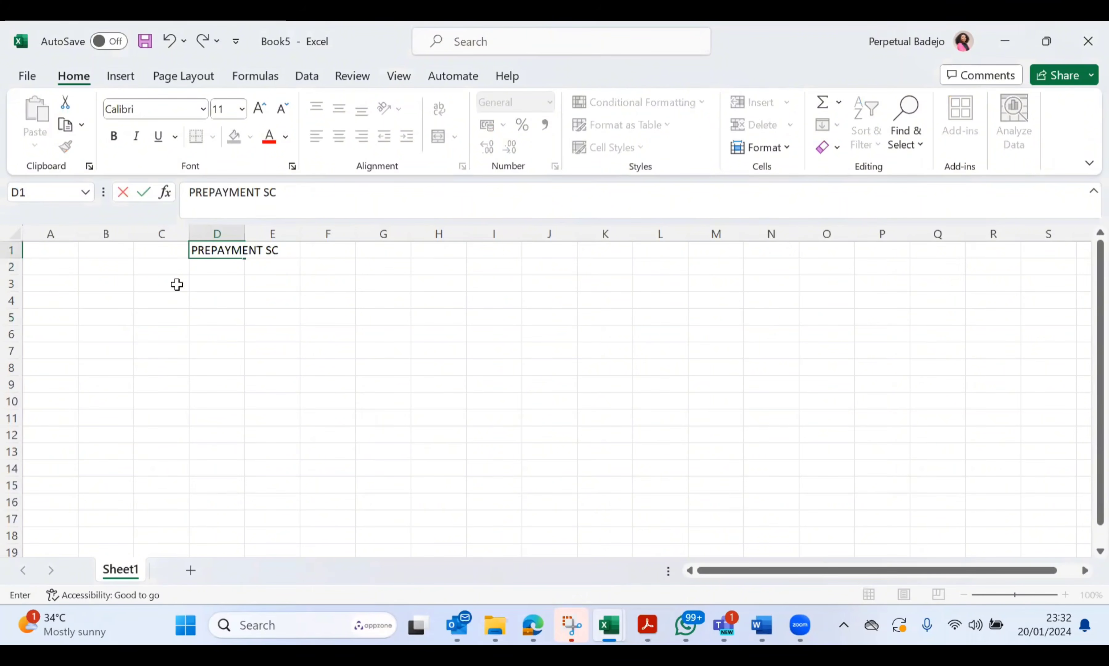
text(HEDULE)
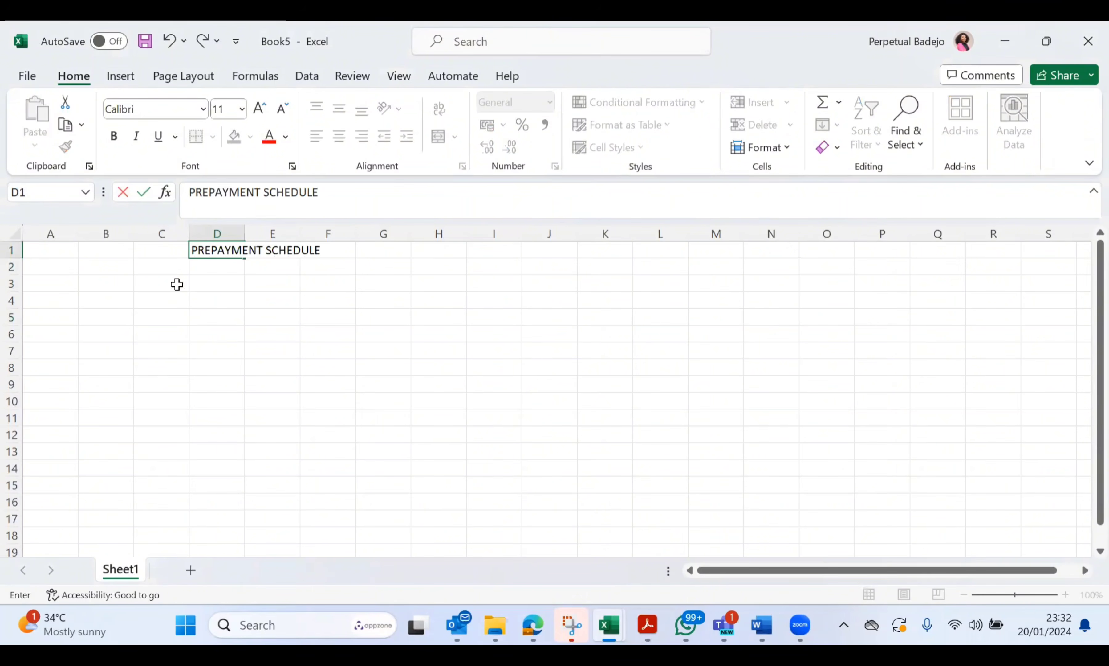
click(246, 272)
Format the title in cell D1 as bold with font size 16
click(212, 250)
key(ctrl+b)
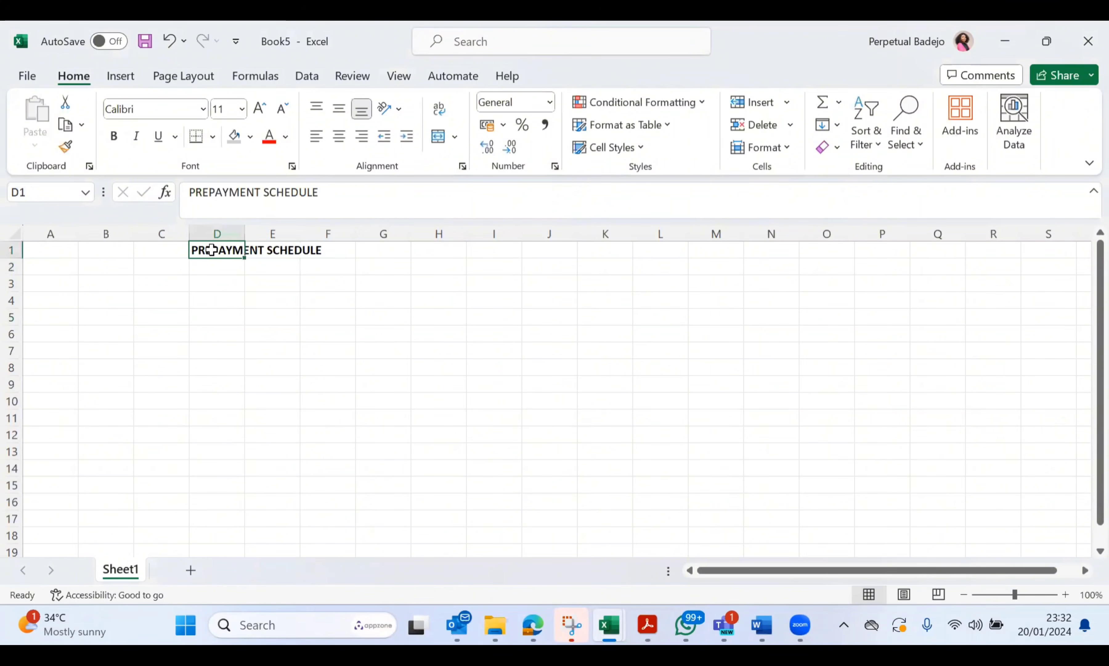
click(242, 108)
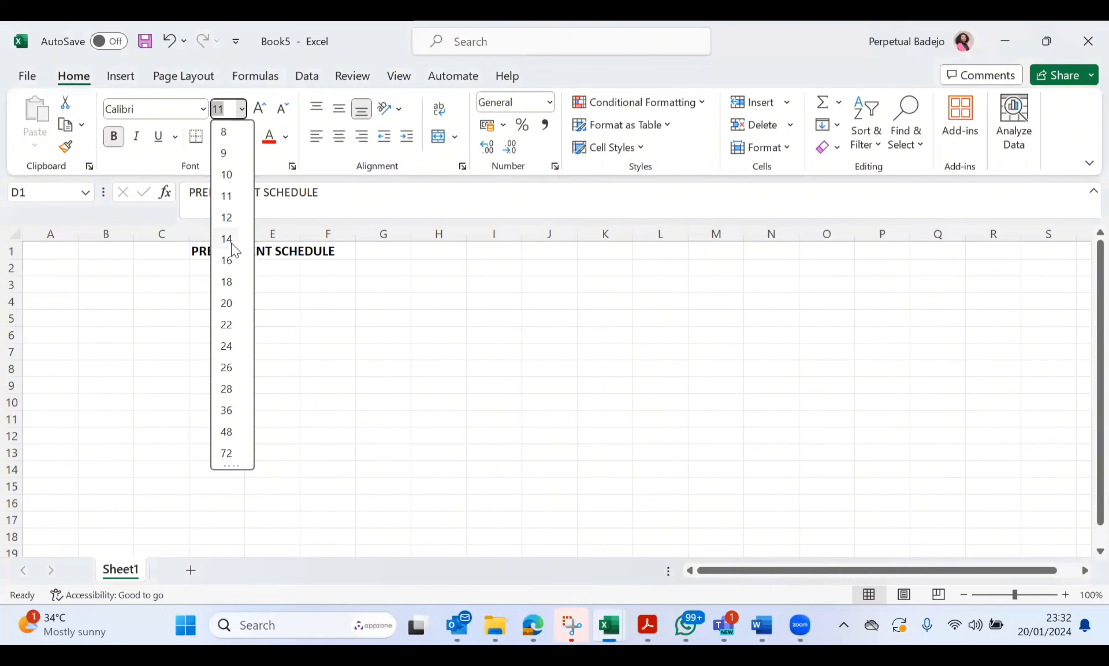
click(228, 265)
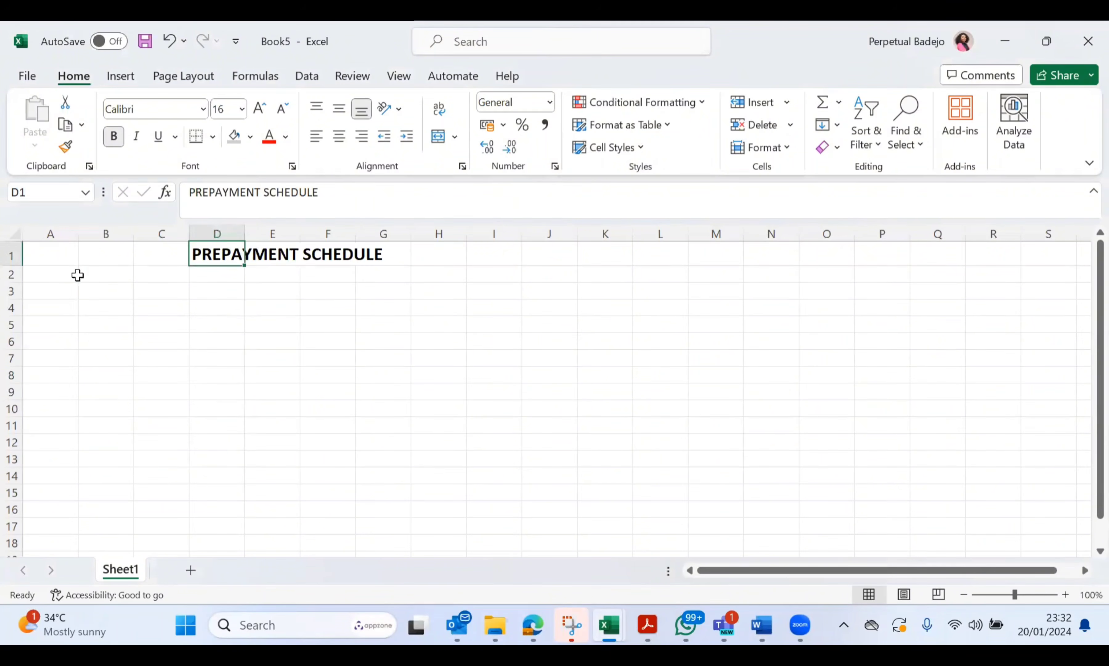
Enter the label CATEGORY:RENT in cell A2 and make it bold
click(65, 274)
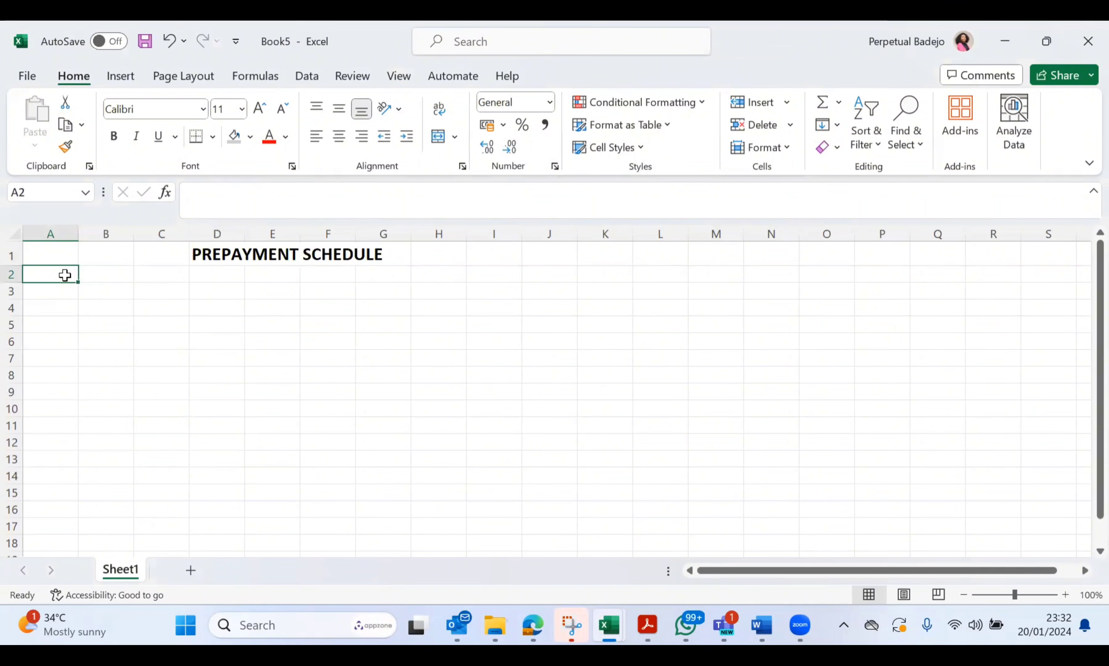
text(CATEGORY)
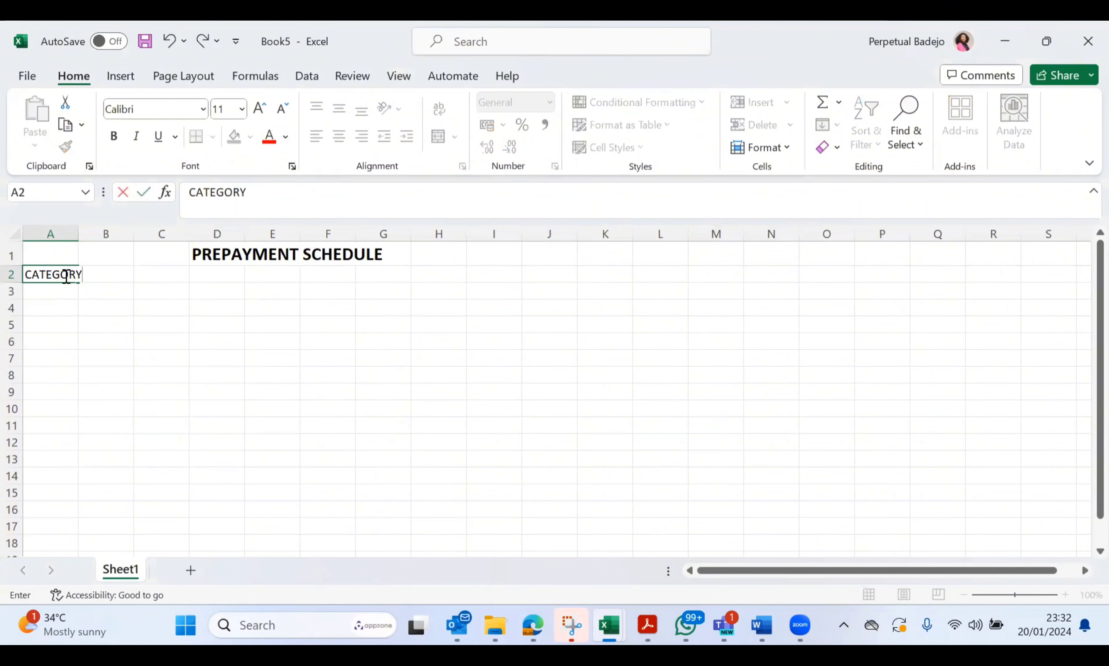
text(:)
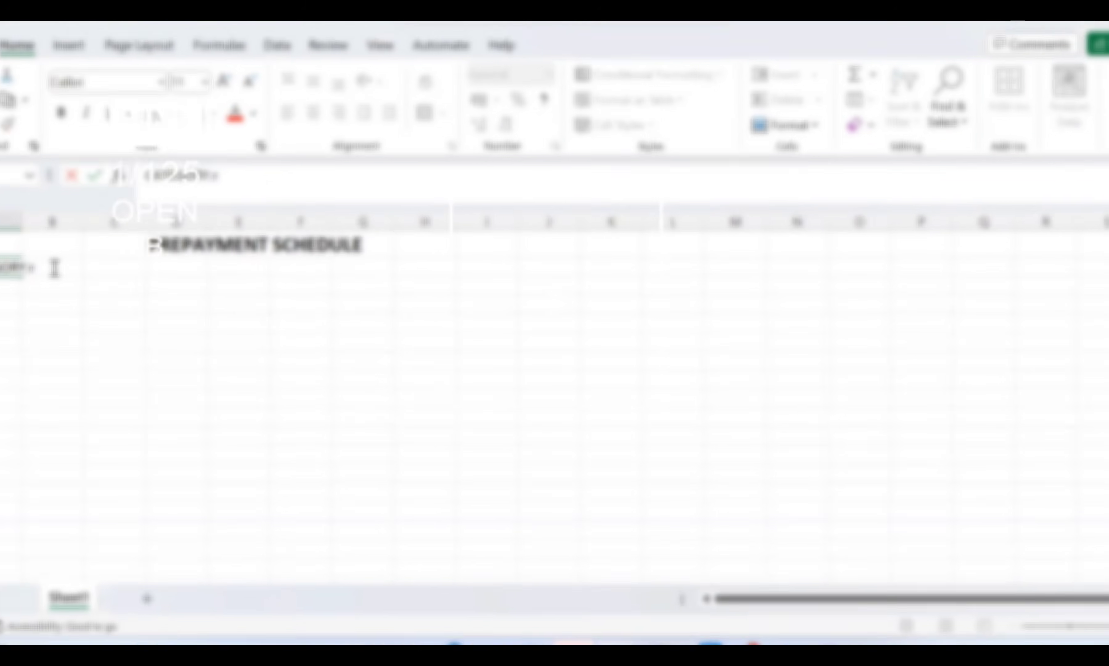
text(RENT)
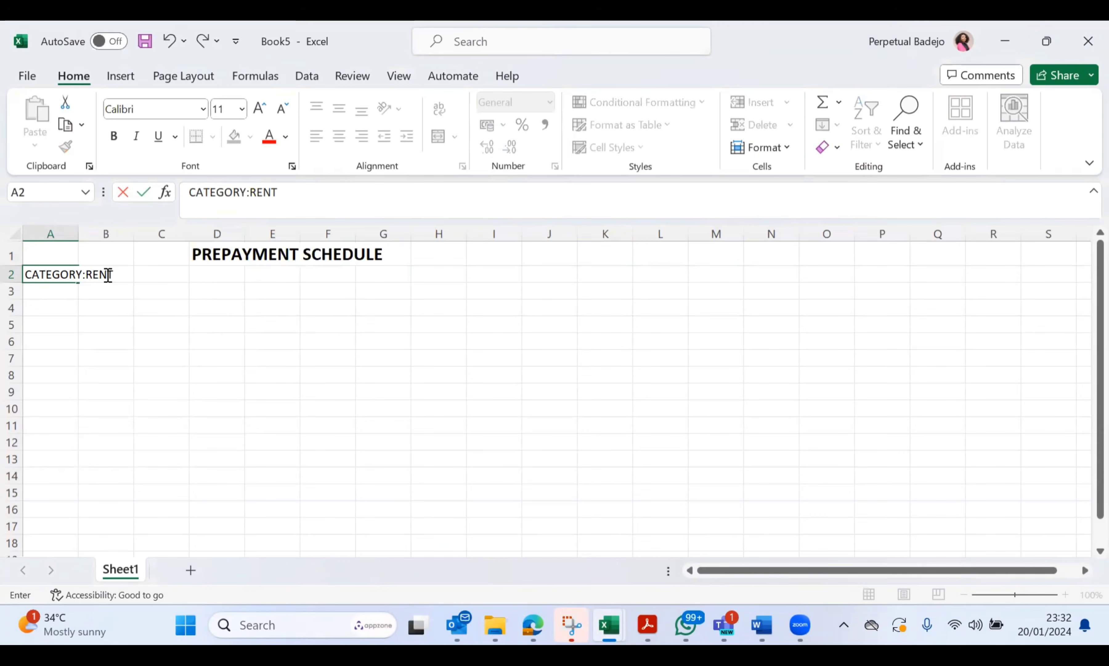
key(Return)
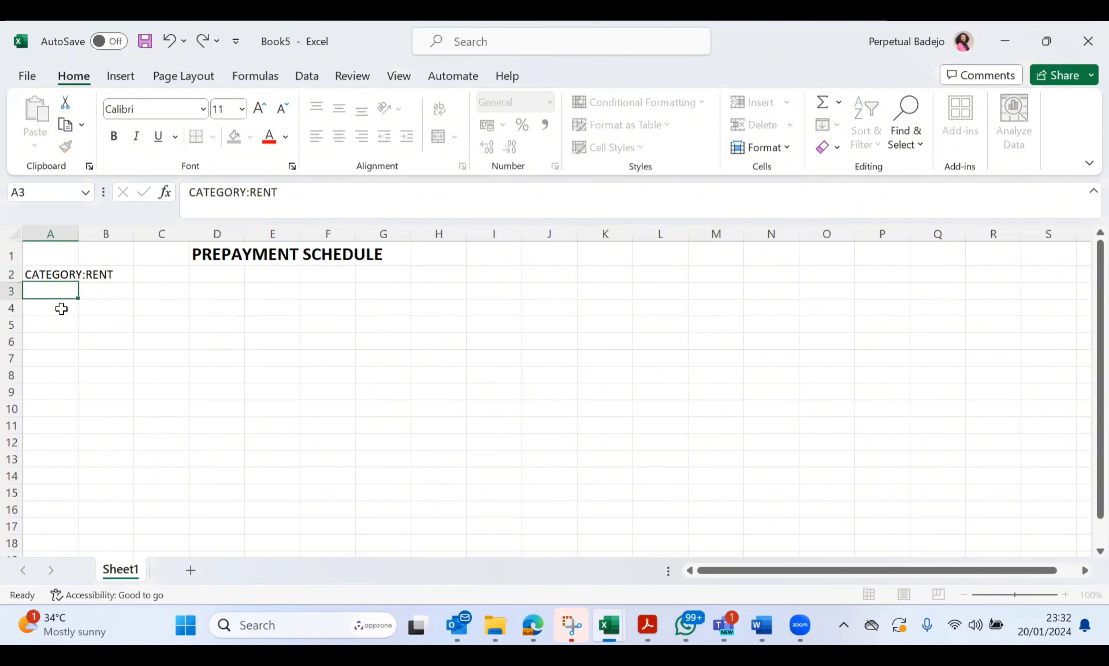
key(Up)
key(ctrl+b)
key(Return)
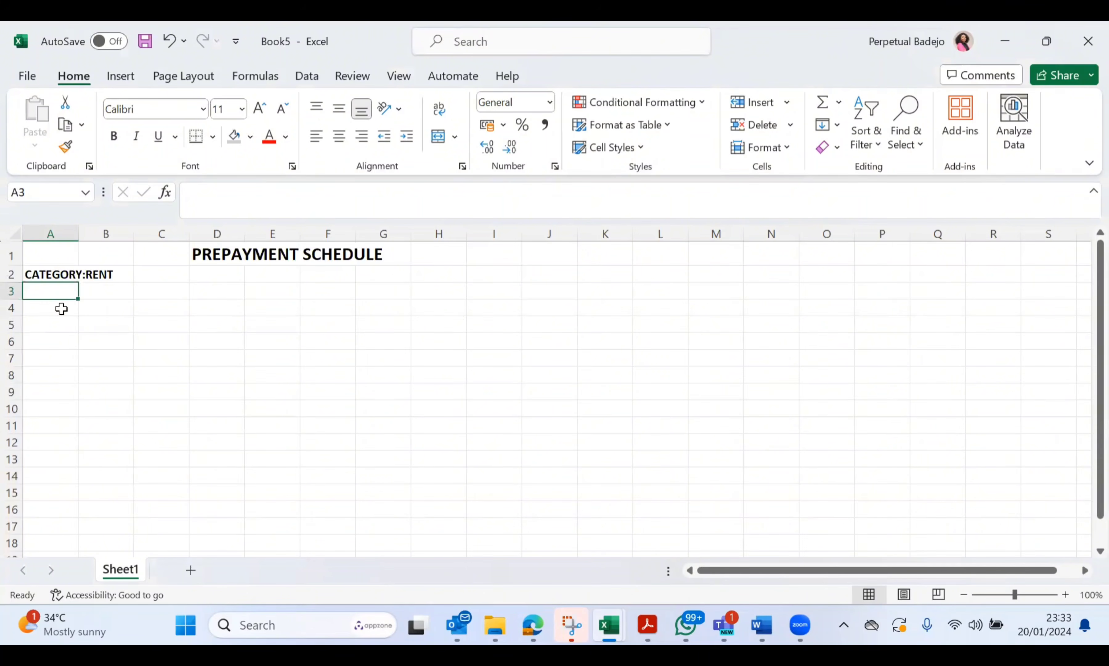
Enter the column header Date in cell A3
click(51, 309)
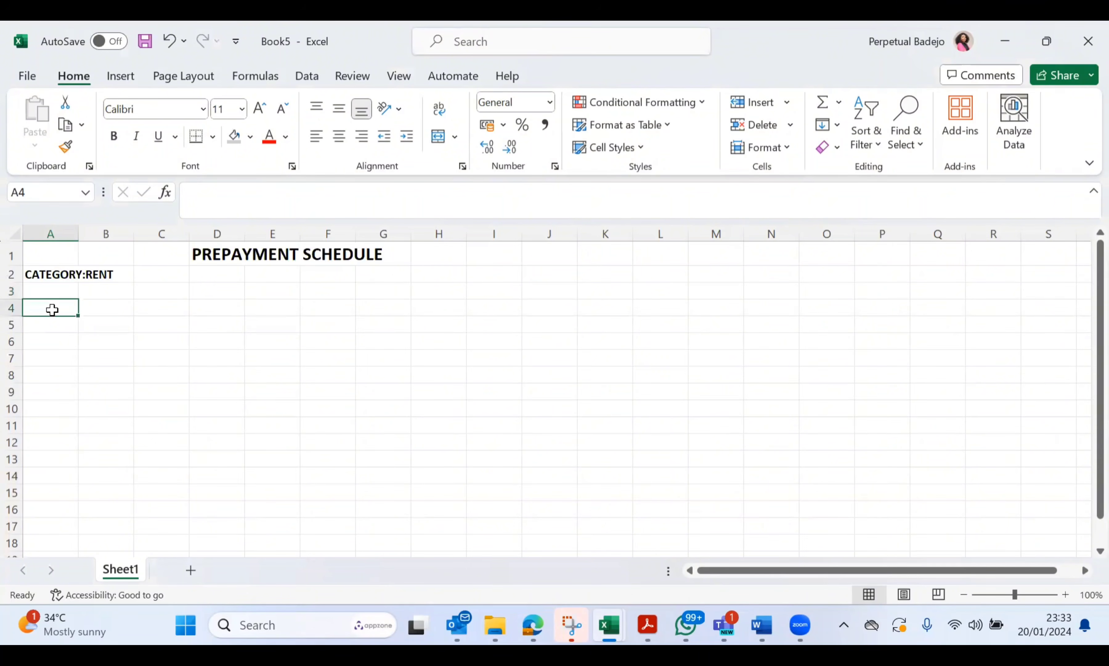
key(Up)
key(Down)
key(Down)
key(Up)
key(Up)
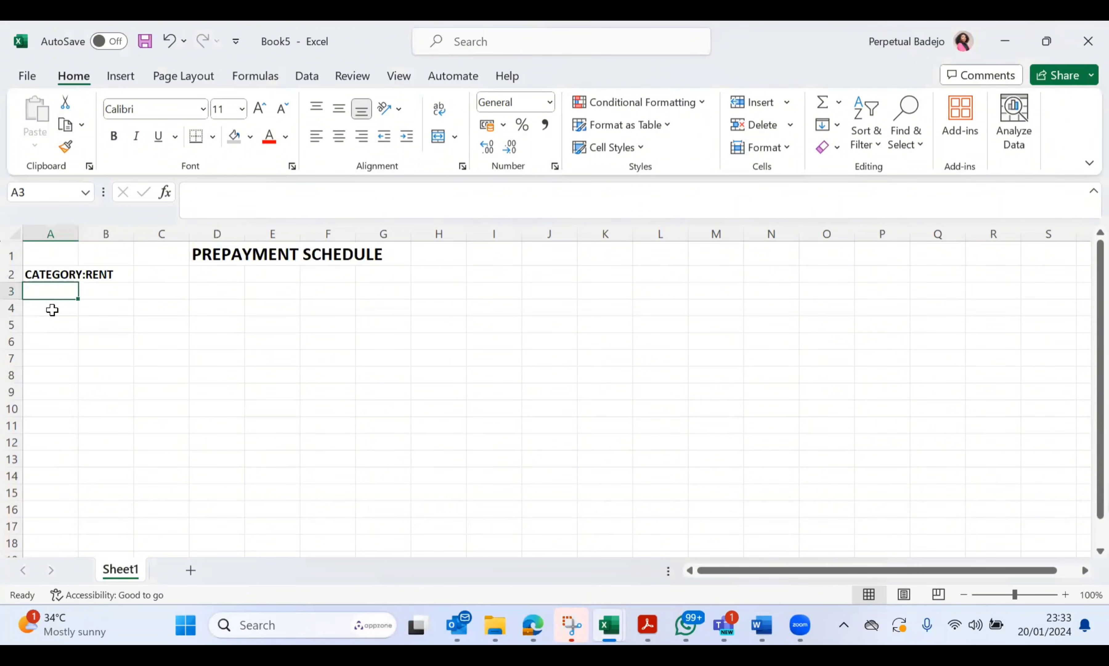
text(DATE)
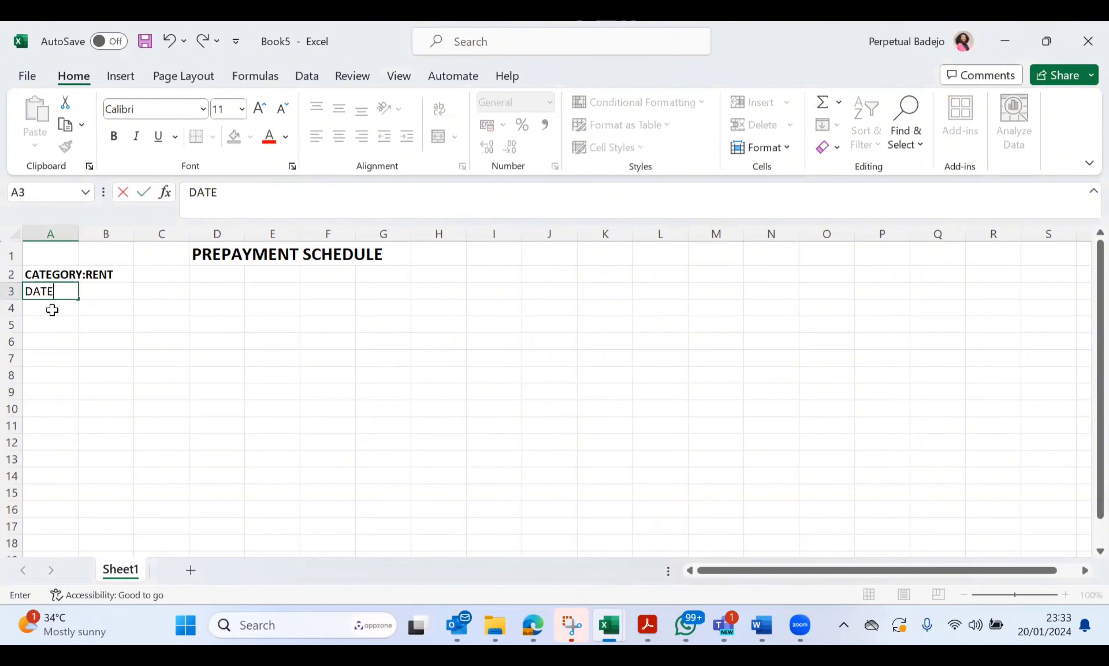
key(BackSpace)
key(BackSpace)
text(ate)
key(Tab)
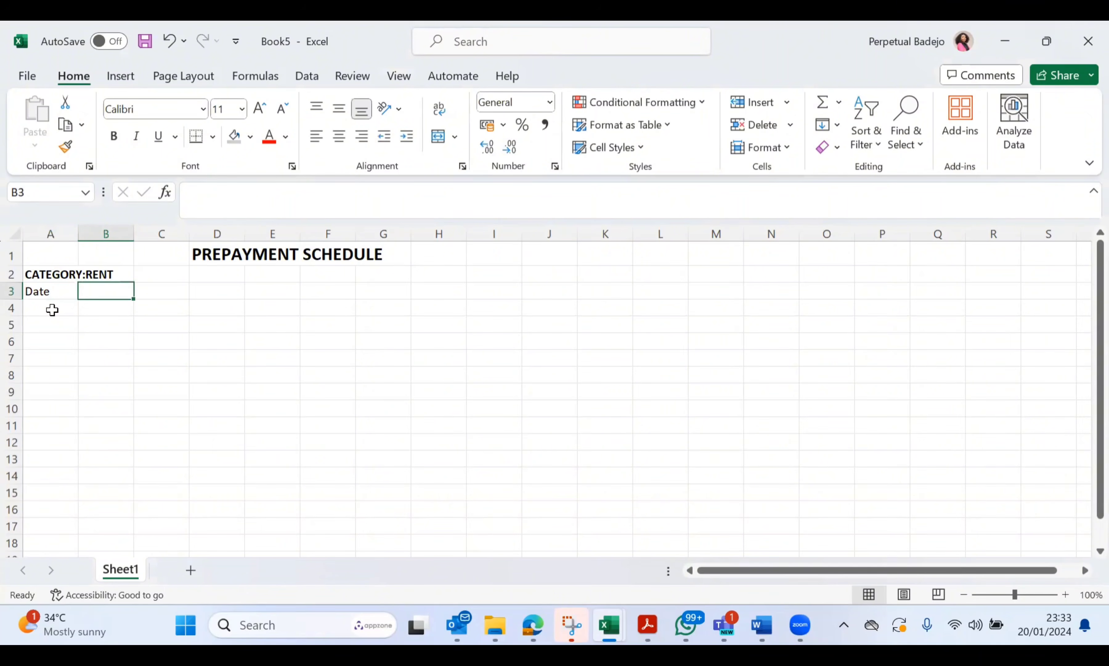
Add the header Description in cell B3 and widen column B to about twice its width
text(Descr)
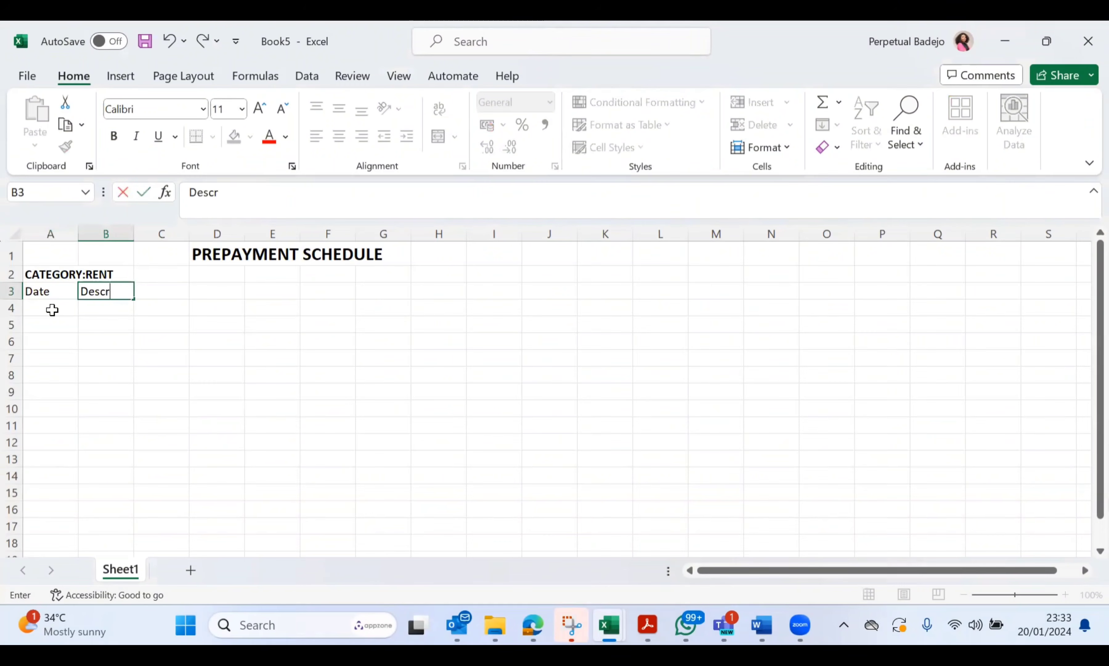
text(iption)
key(Tab)
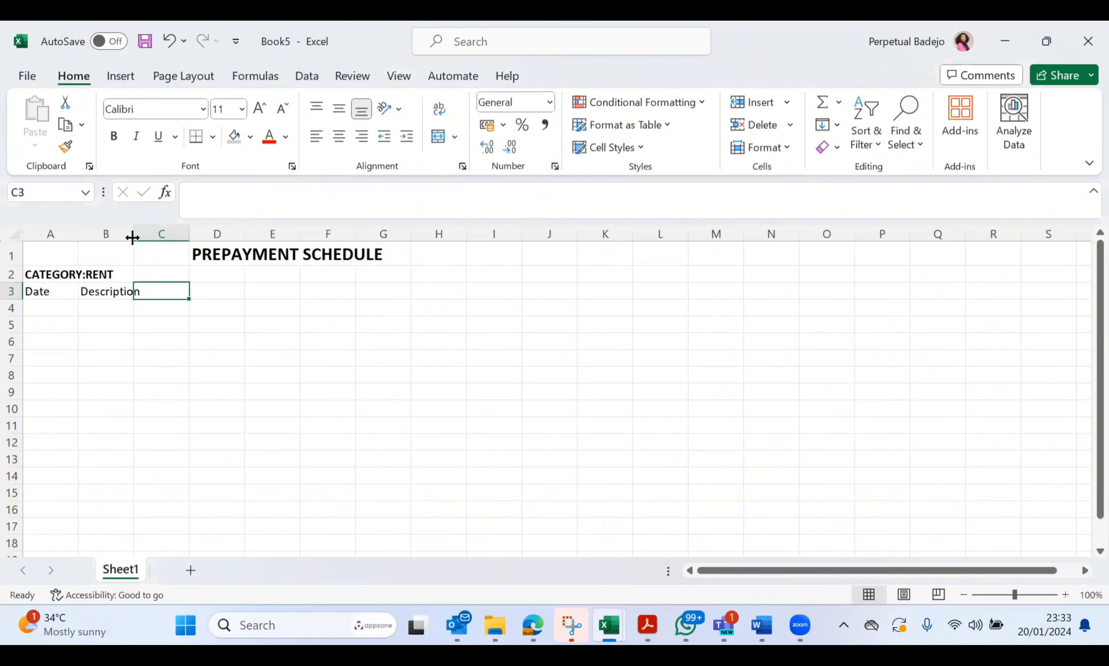
drag(133, 237, 196, 237)
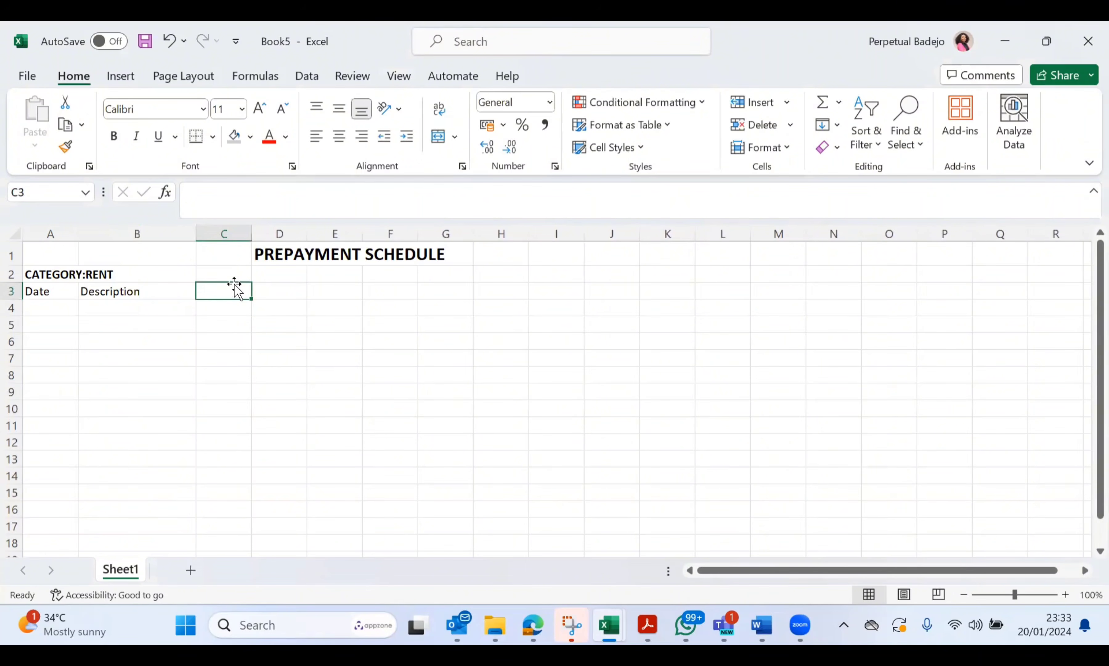
Add the headers Period in C3 and Total amount in D3, and widen column D to fit its header
text(Period)
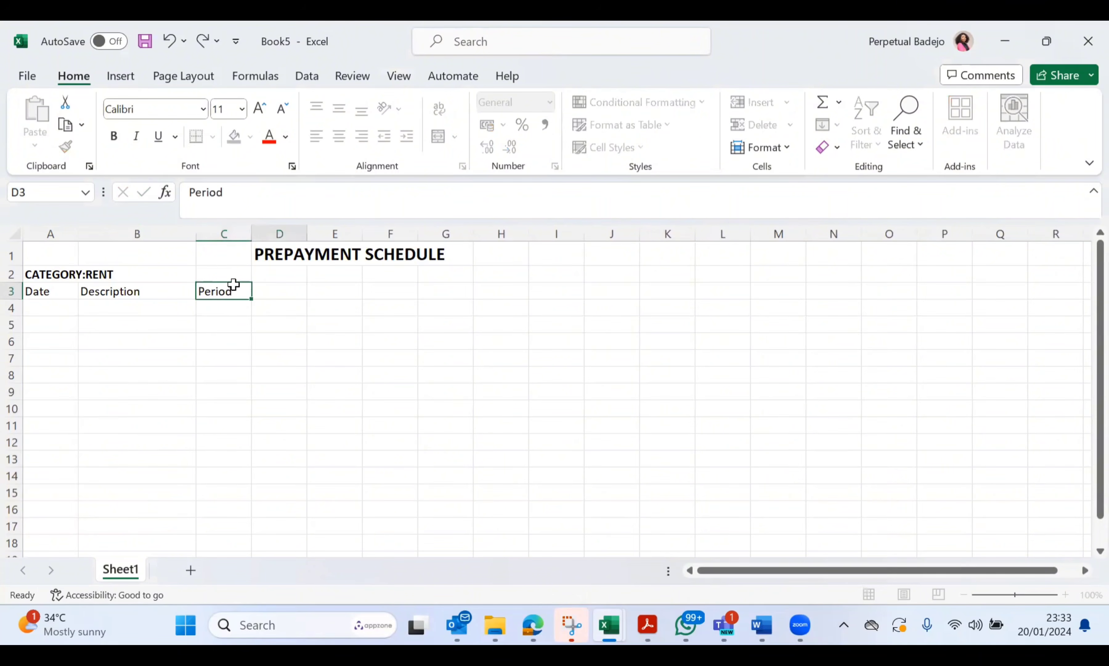
key(Tab)
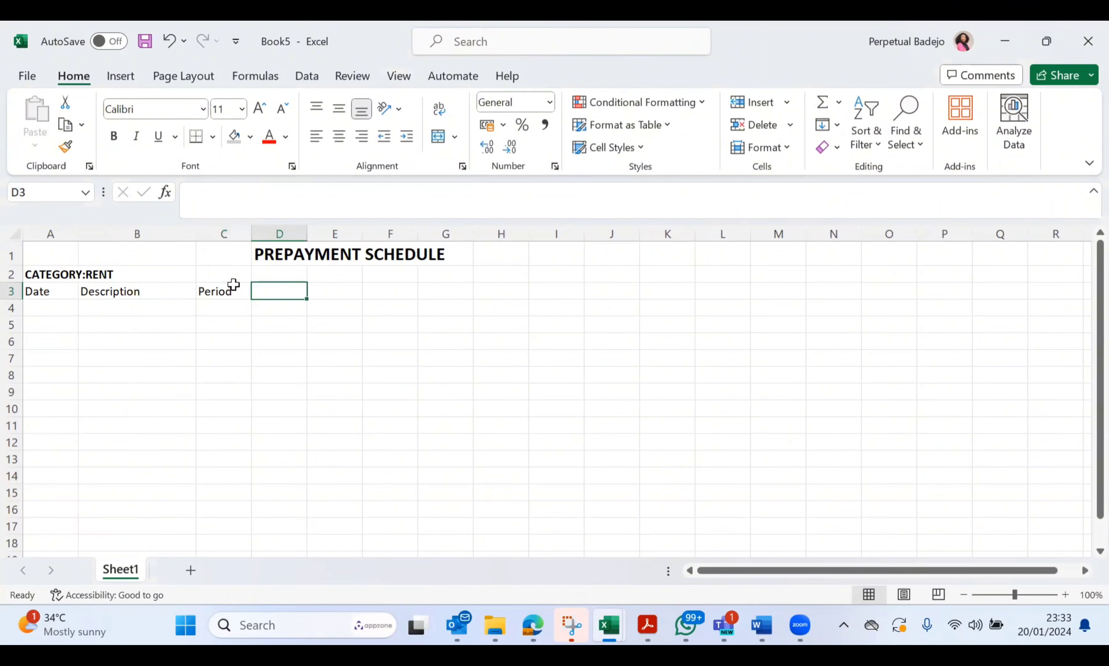
text(Tota;)
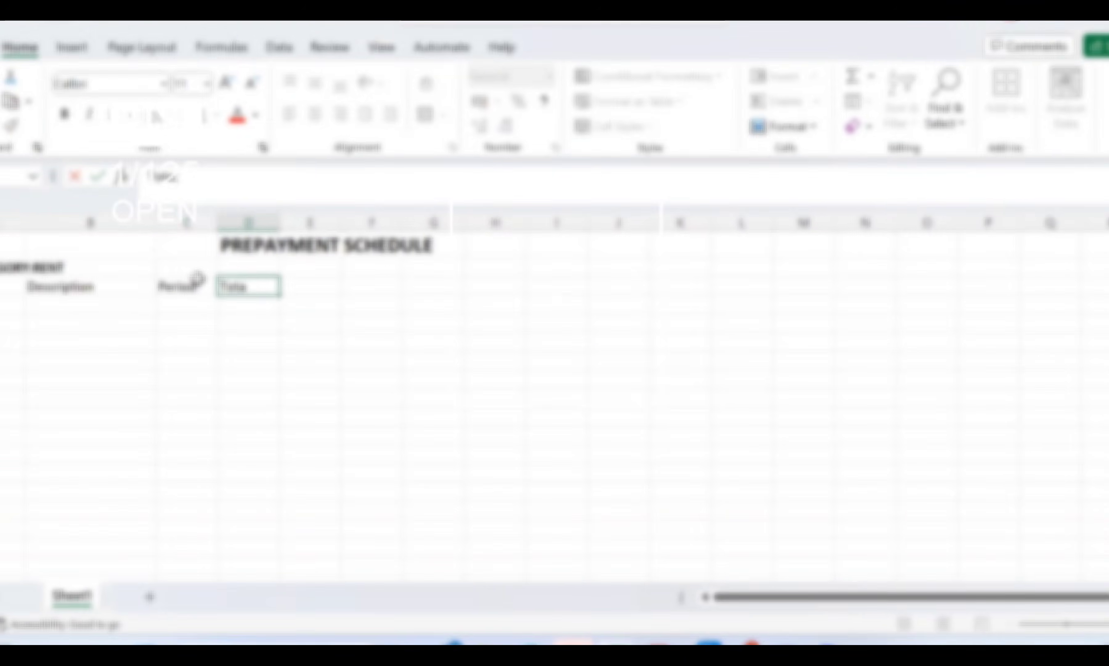
text(l amount)
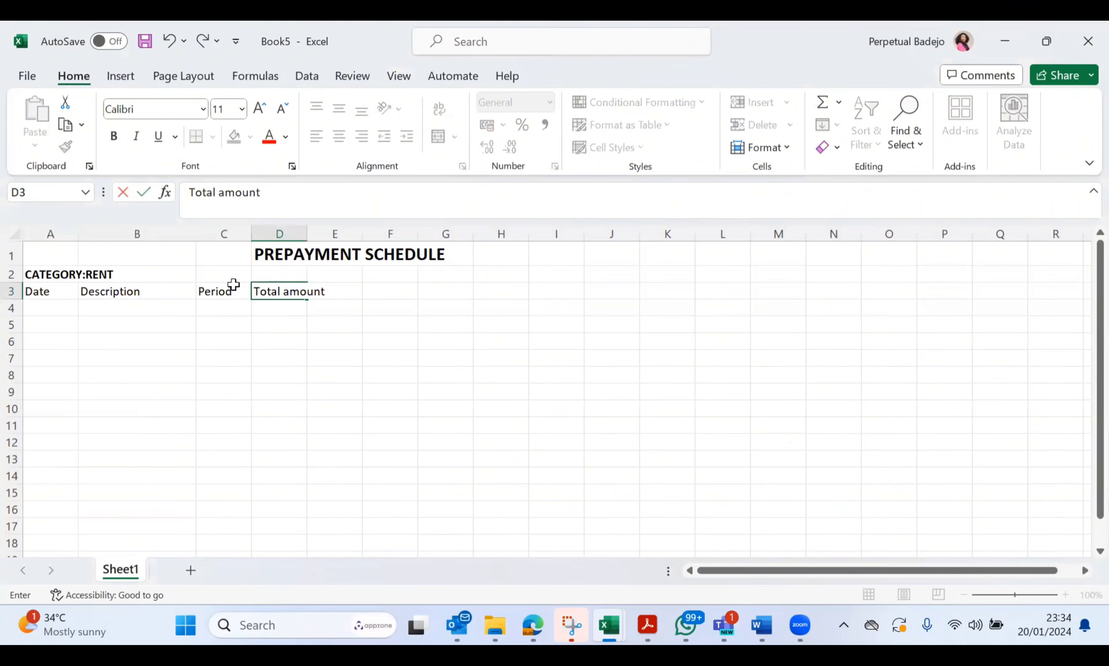
click(305, 231)
drag(307, 231, 354, 242)
Add the header No of months in cell E3 and widen column E to fit it
click(381, 291)
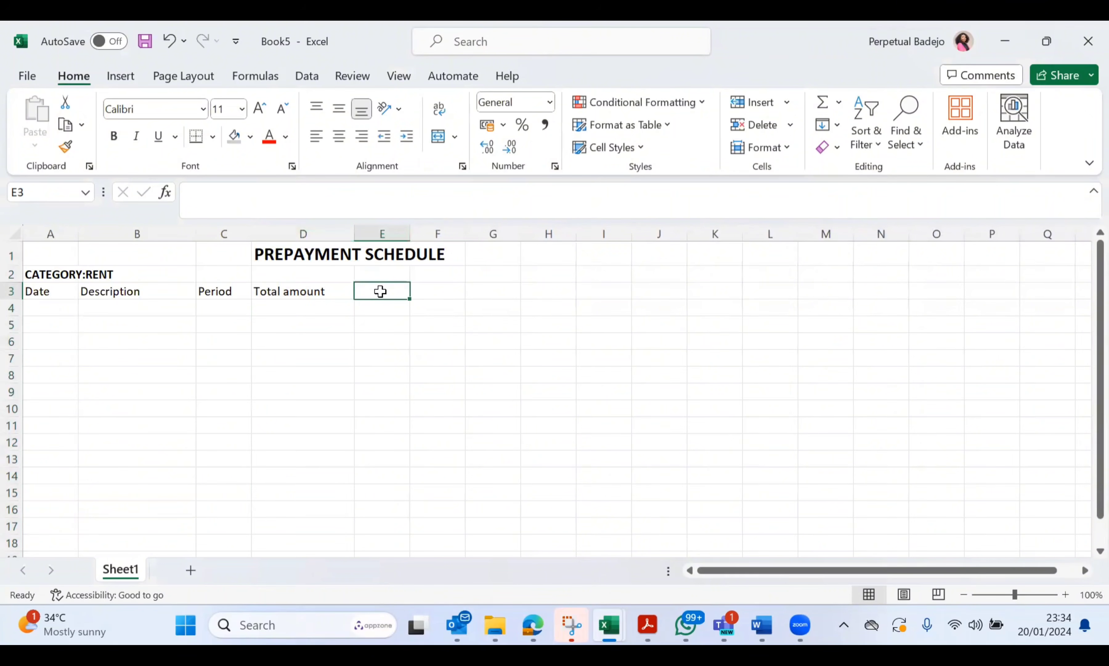
text(No of month)
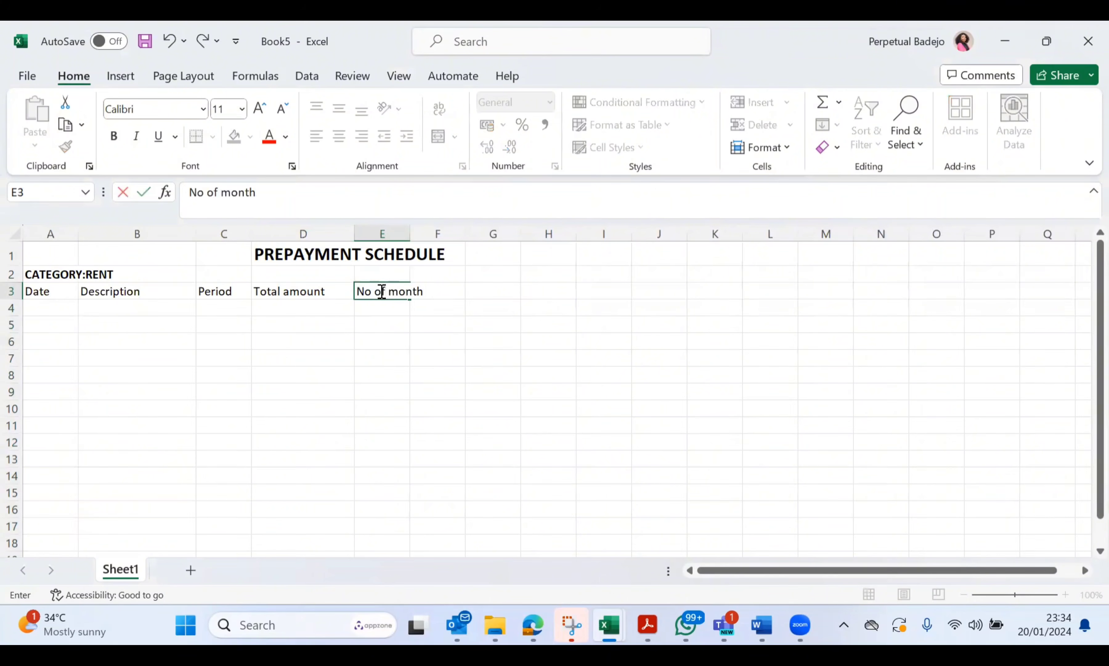
text(s)
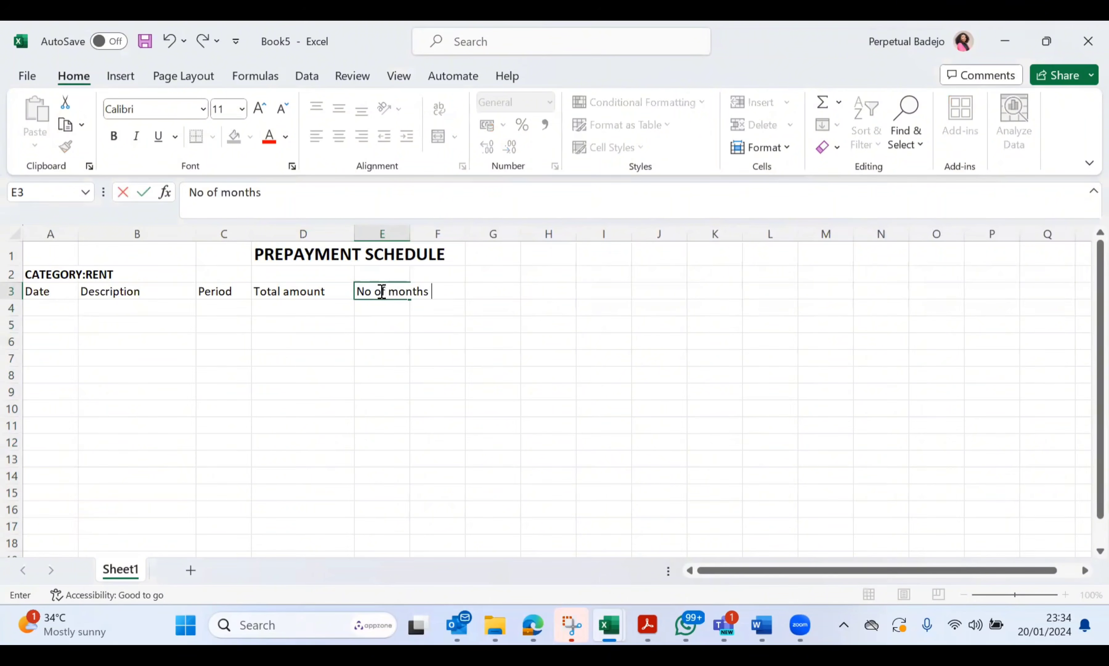
click(403, 231)
drag(410, 233, 446, 233)
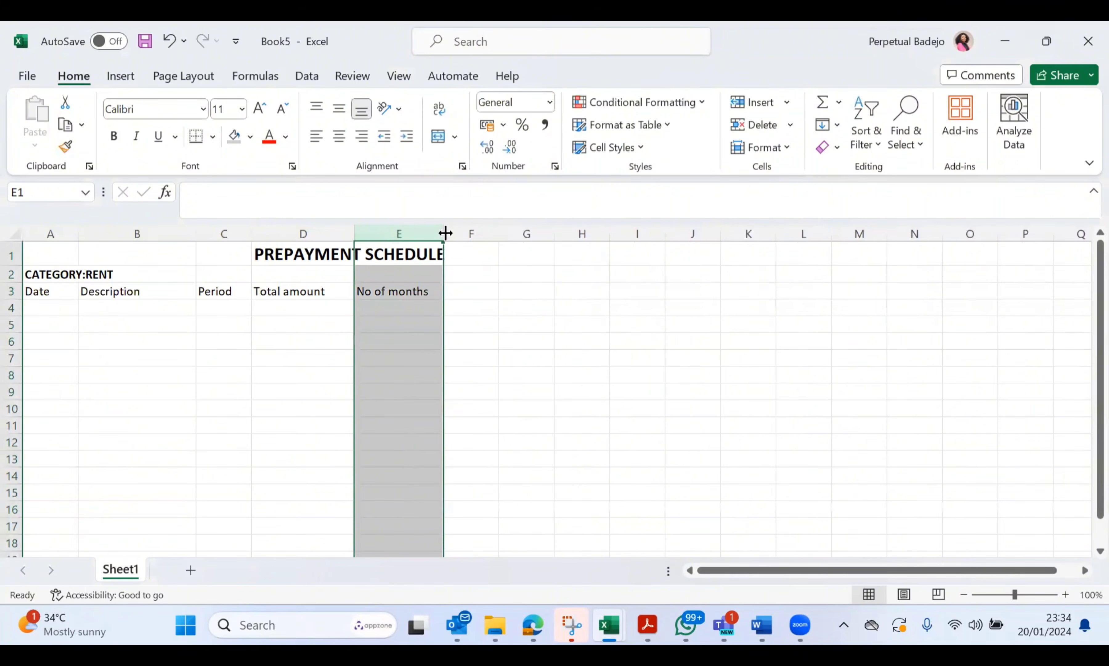
Add the header Amortisation Amount in cell F3 and widen column F to fit it
click(477, 287)
text(Amo)
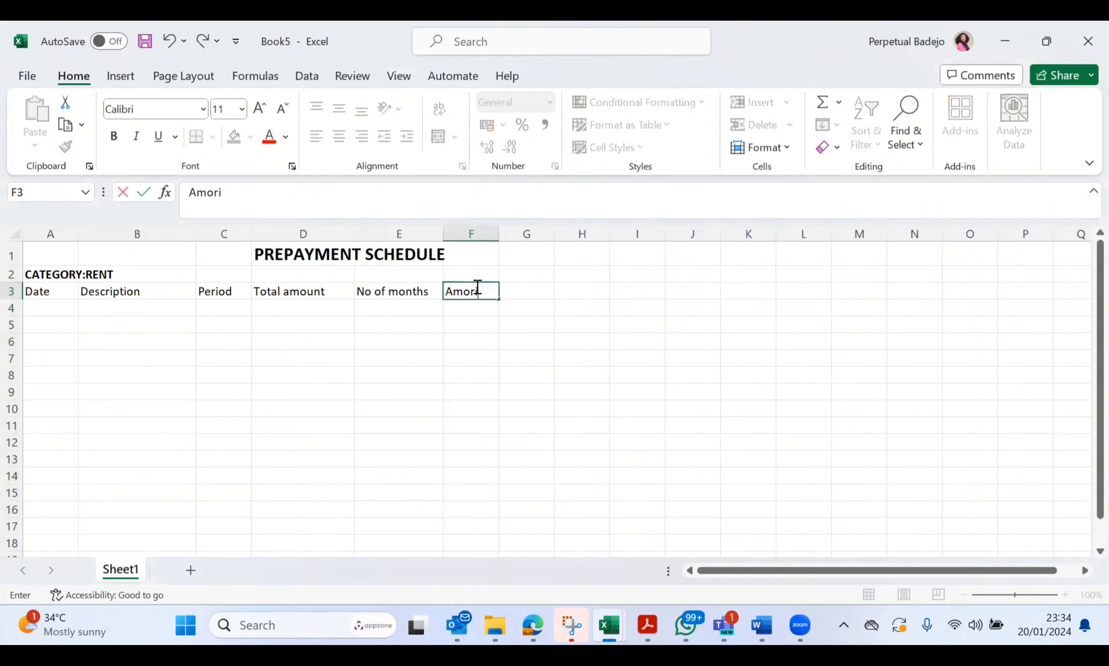
text(rtisatiobn Amunt)
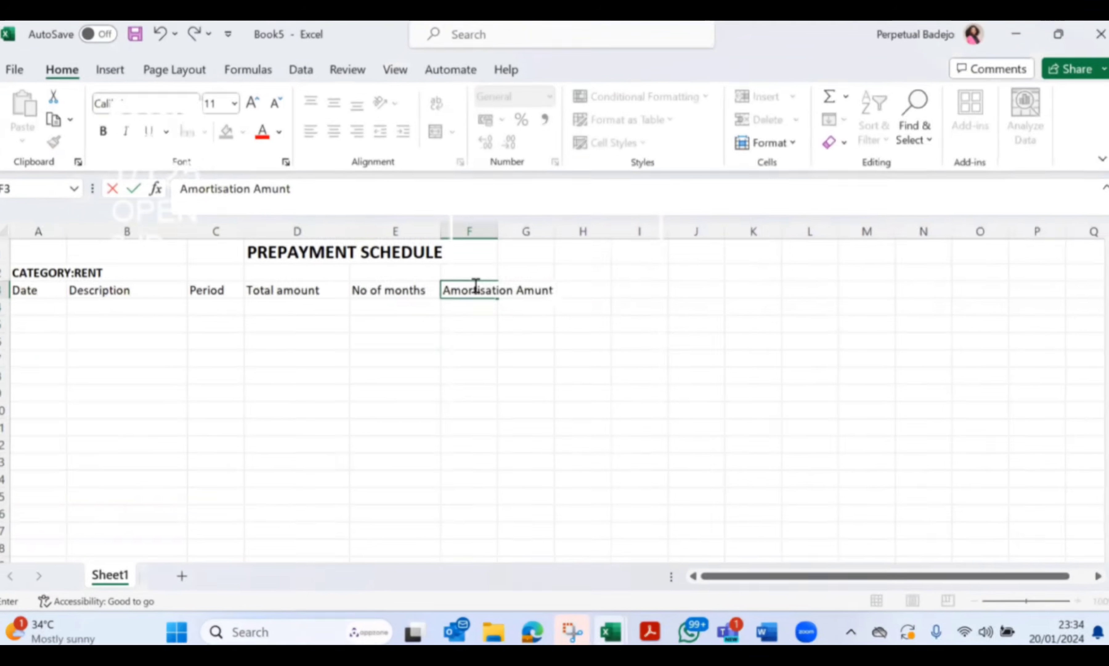
key(BackSpace)
key(BackSpace)
key(BackSpace)
text(ount)
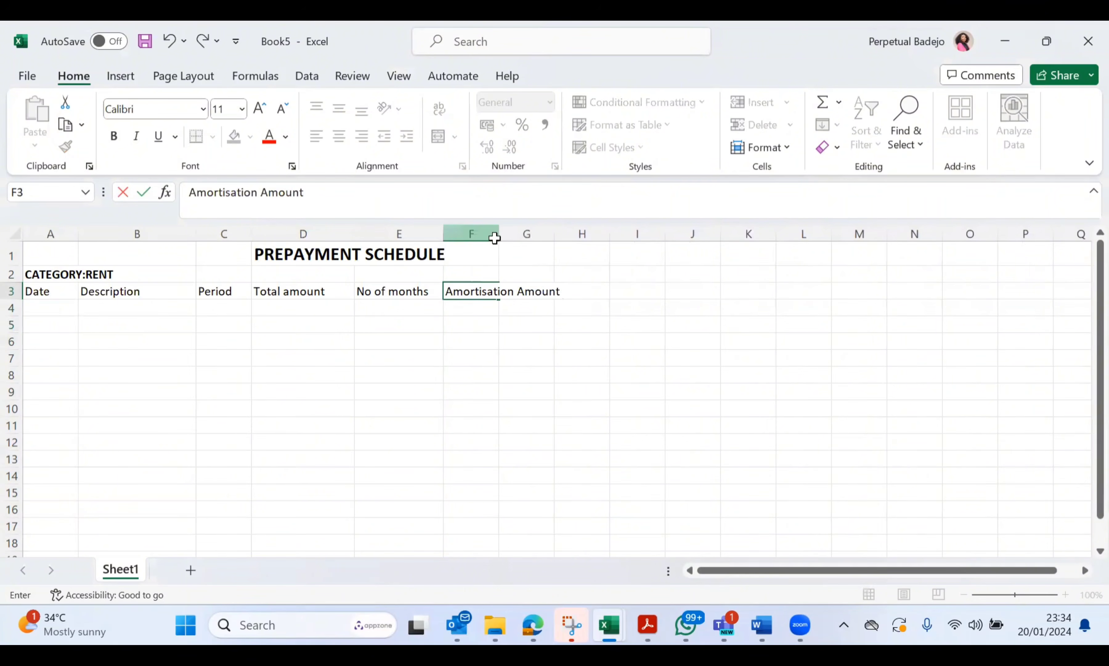
click(492, 232)
drag(494, 230, 581, 236)
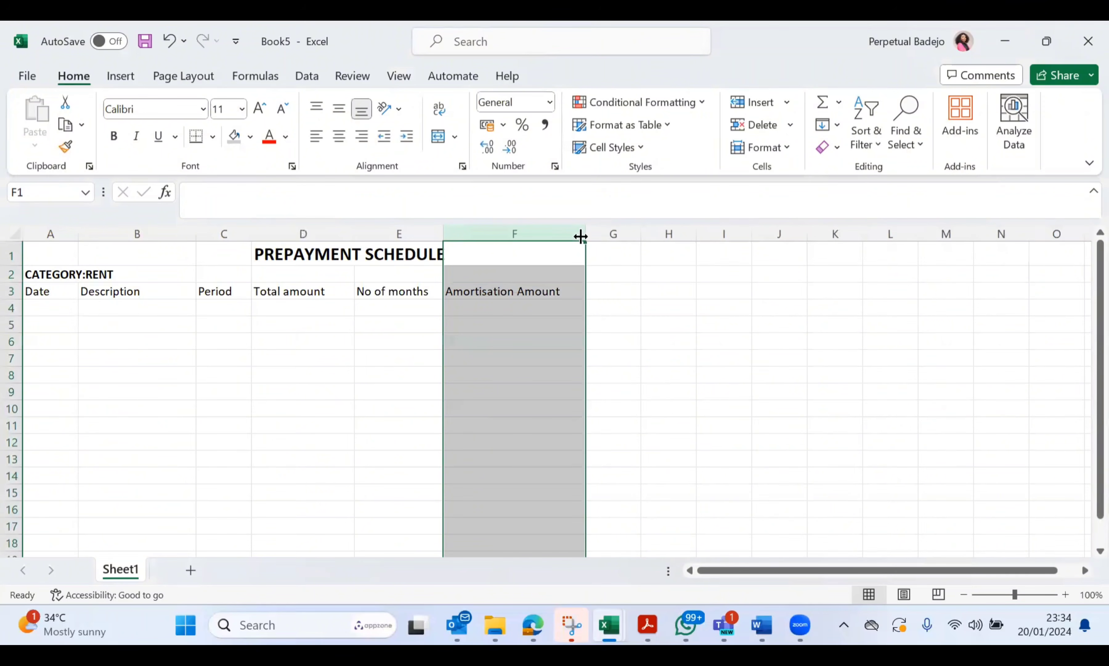
Add the header Jan in cell G3, beside Amortisation Amount
click(608, 277)
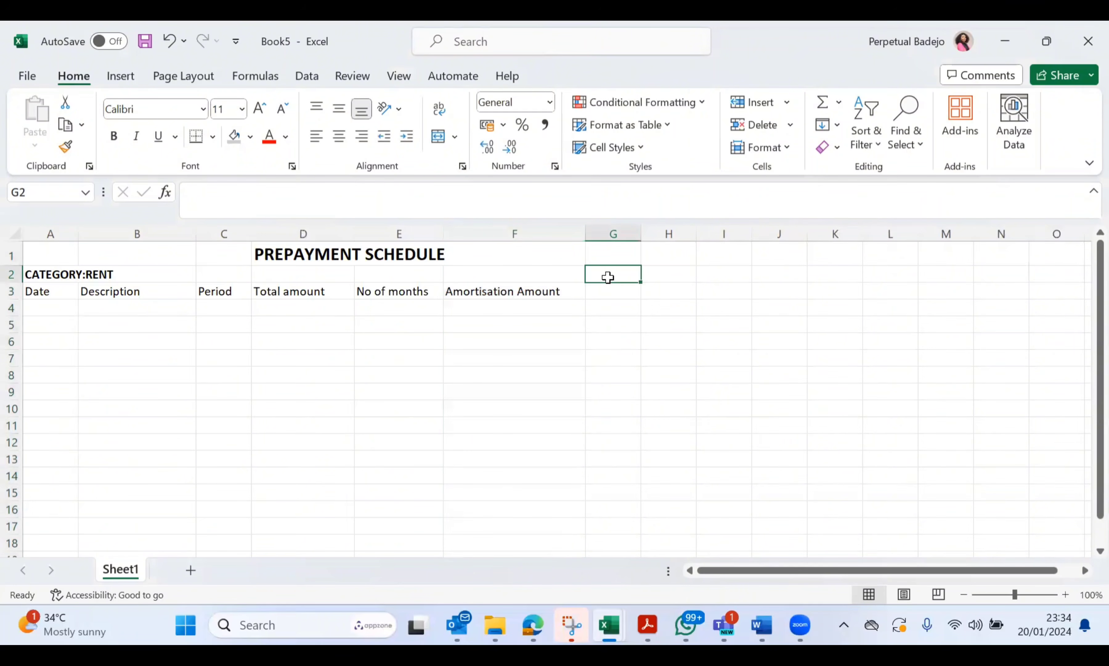
click(603, 291)
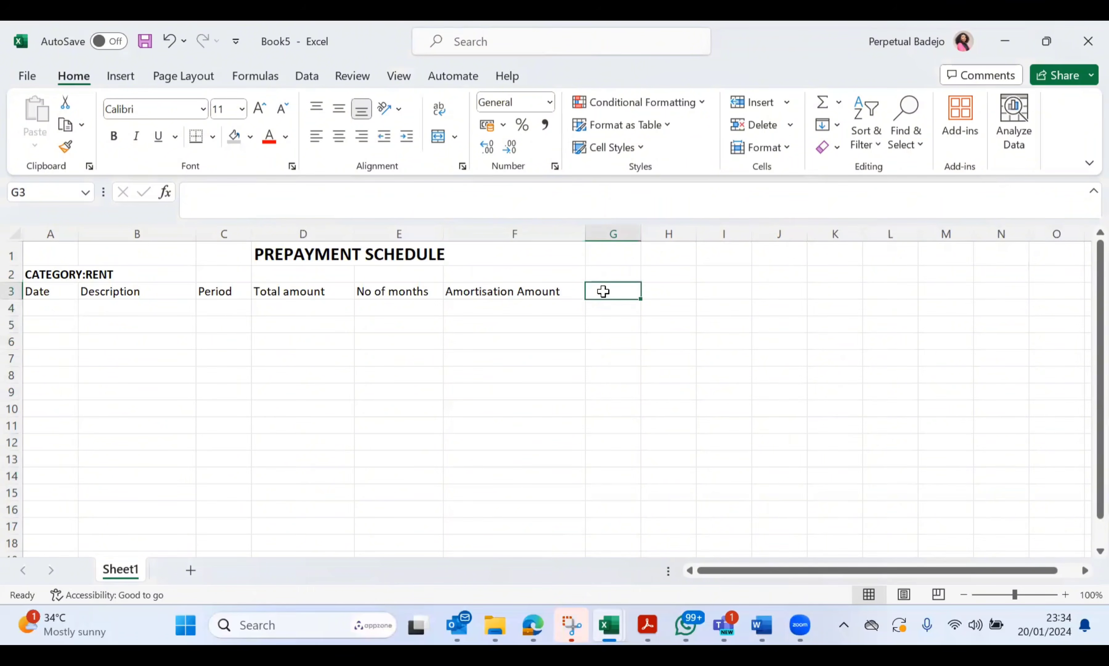
text(Jan)
key(Tab)
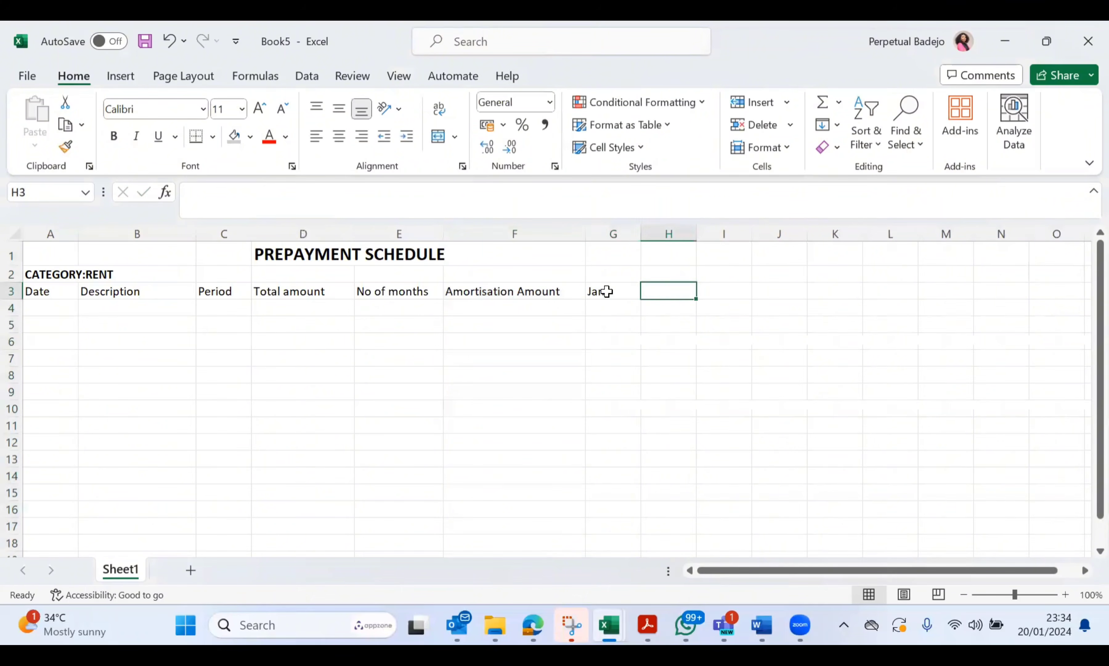
Extend the Jan header in G3 as a month series through Dec in R3
drag(607, 291, 550, 290)
click(591, 368)
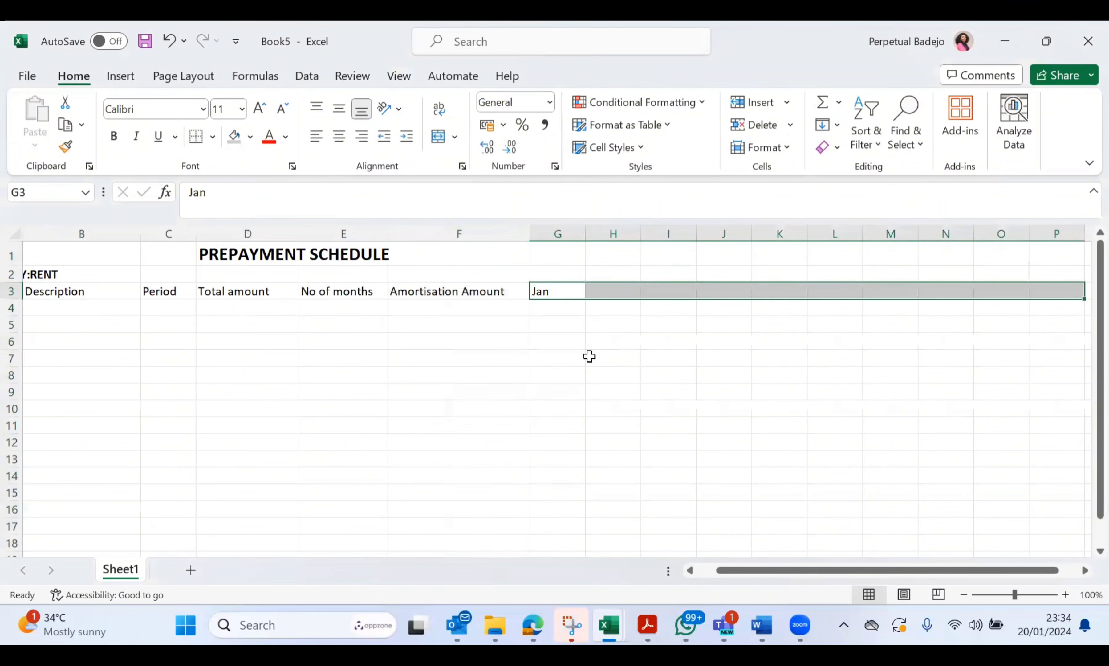
click(555, 289)
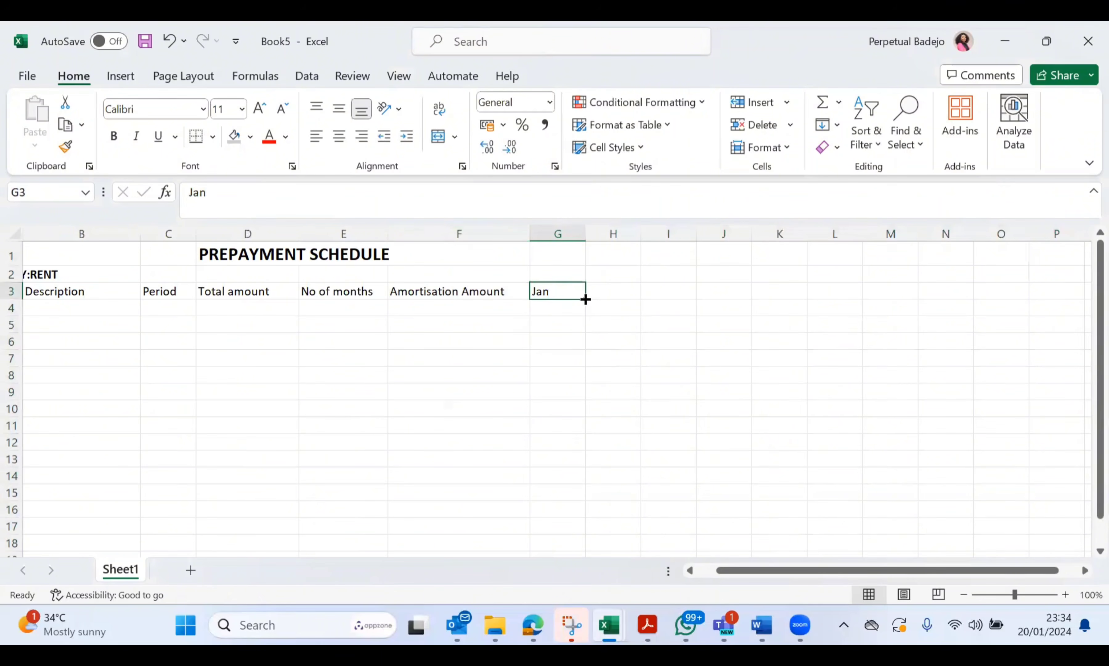
drag(585, 299, 440, 286)
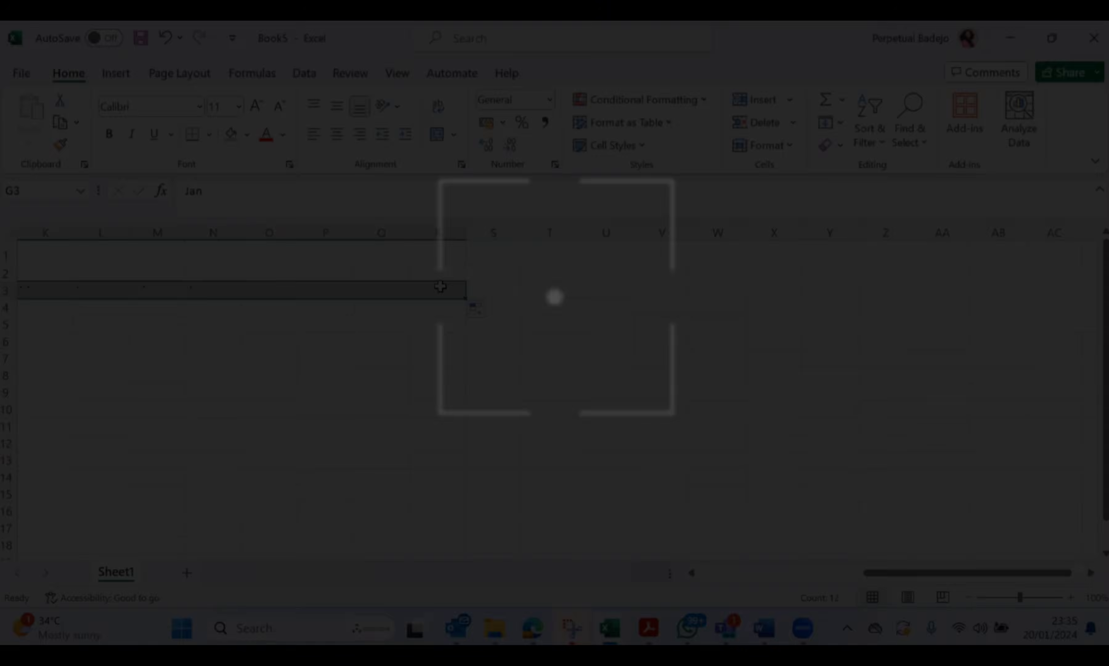
scroll(439, 341, left, 10)
scroll(439, 341, right, 1)
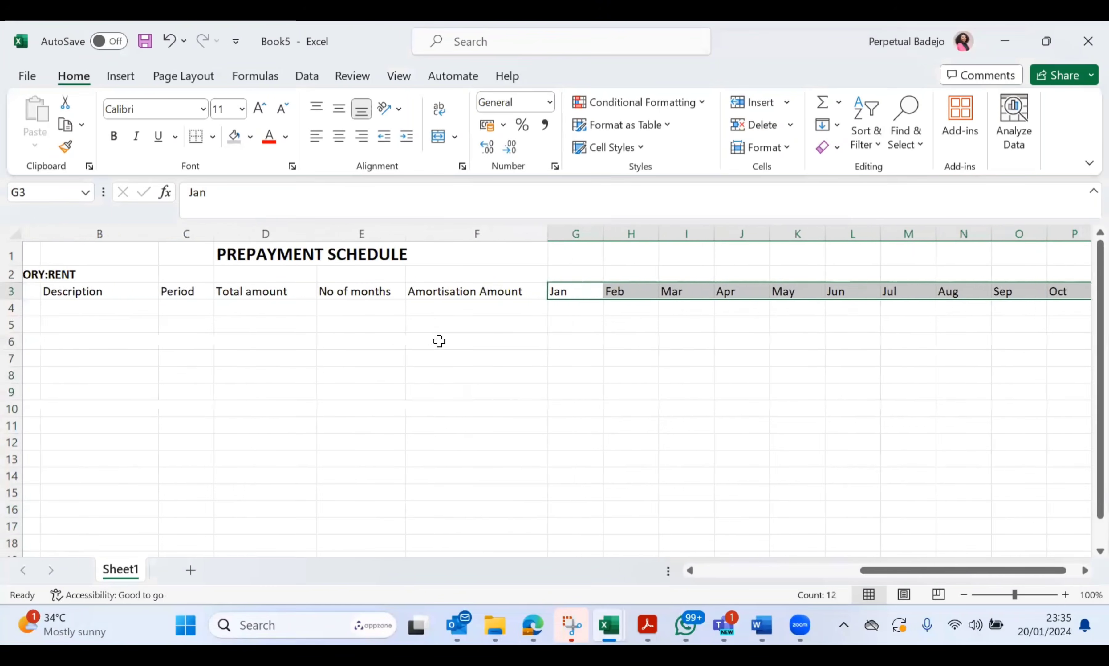
scroll(440, 341, right, 5)
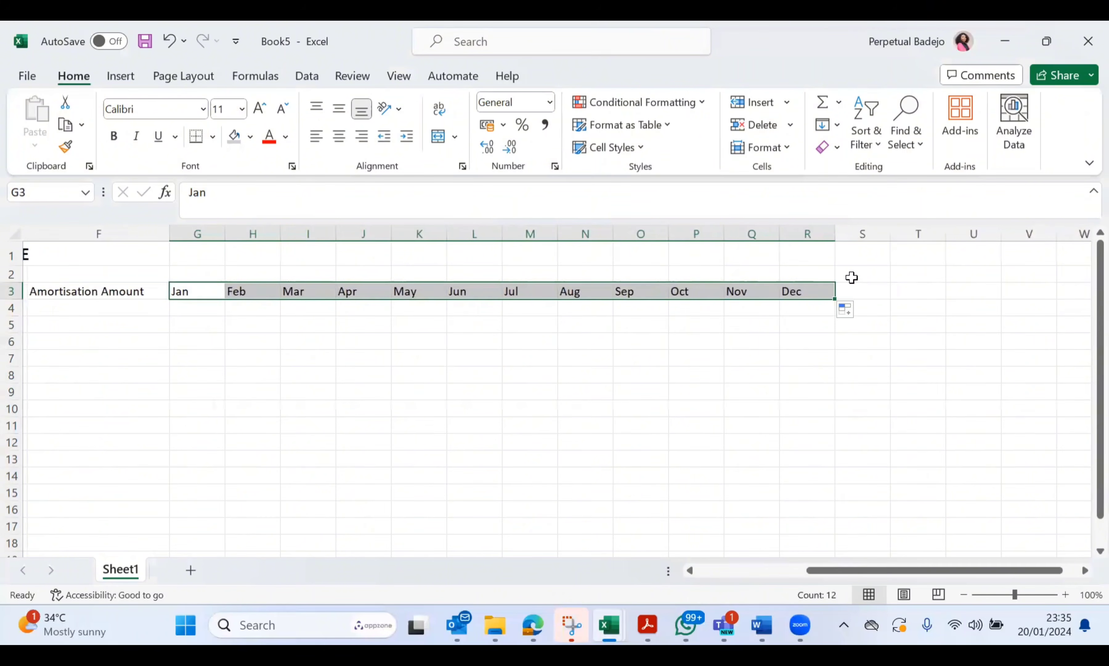
click(874, 285)
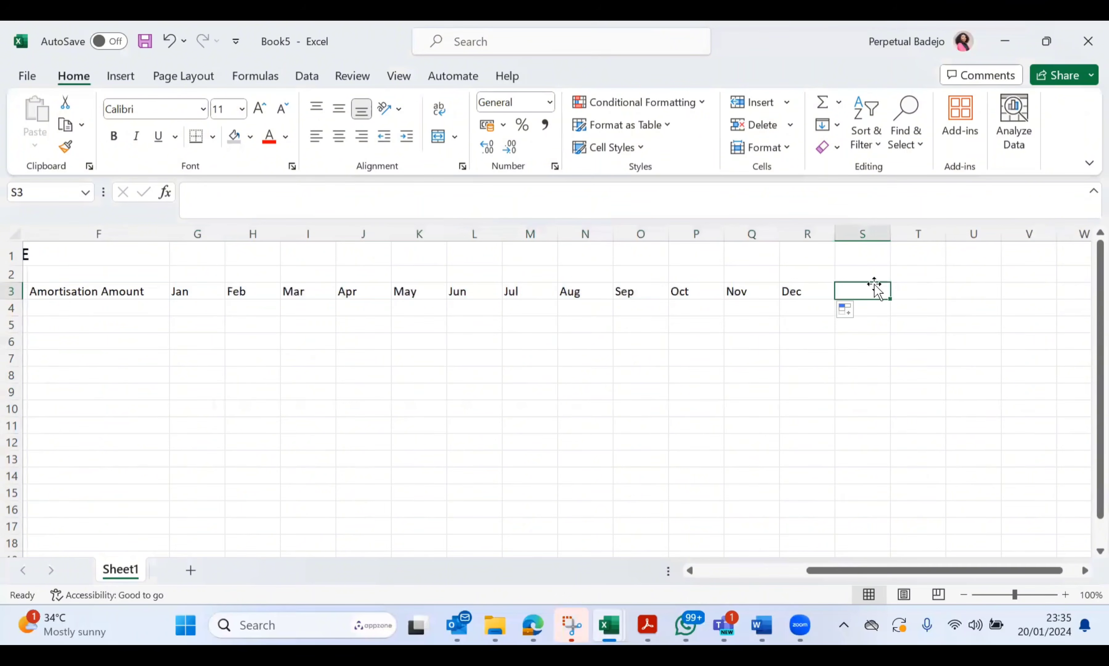
Enter the year 2024 in row 2 above the months and merge and centre it across G2:R2
click(387, 277)
click(419, 273)
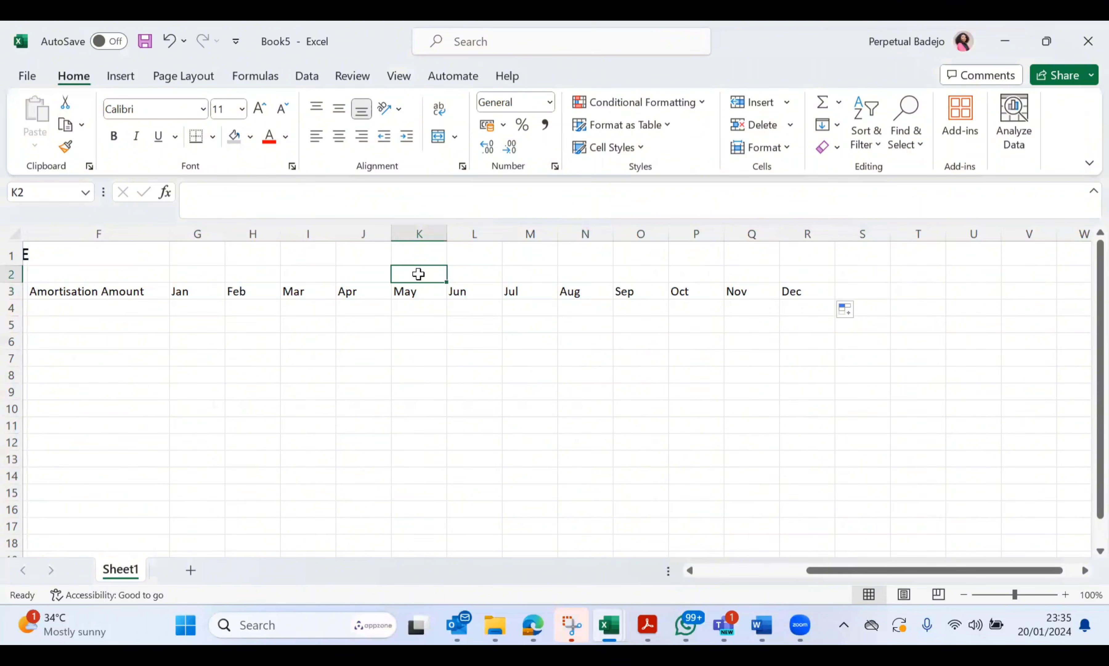
text(2024)
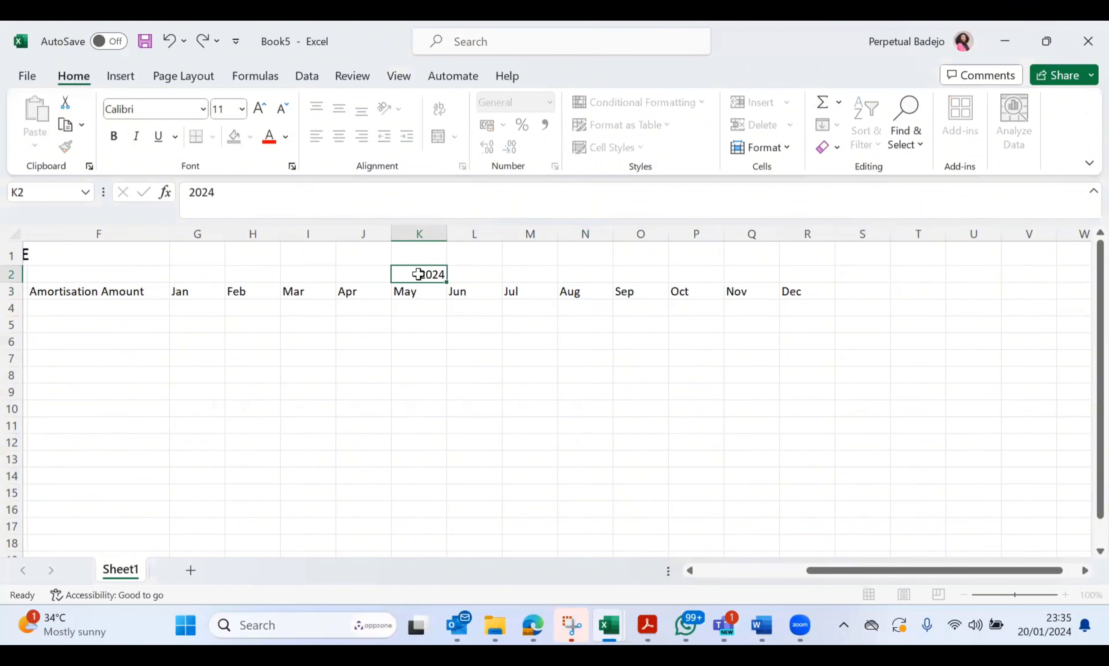
key(Return)
click(184, 270)
drag(481, 265, 790, 279)
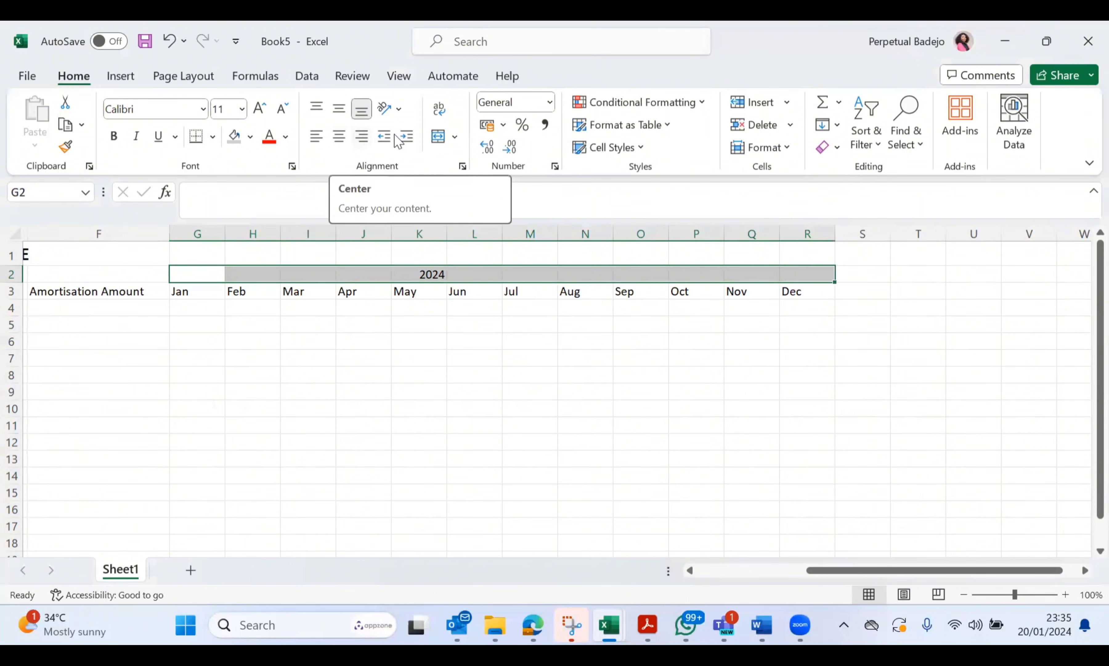
click(439, 138)
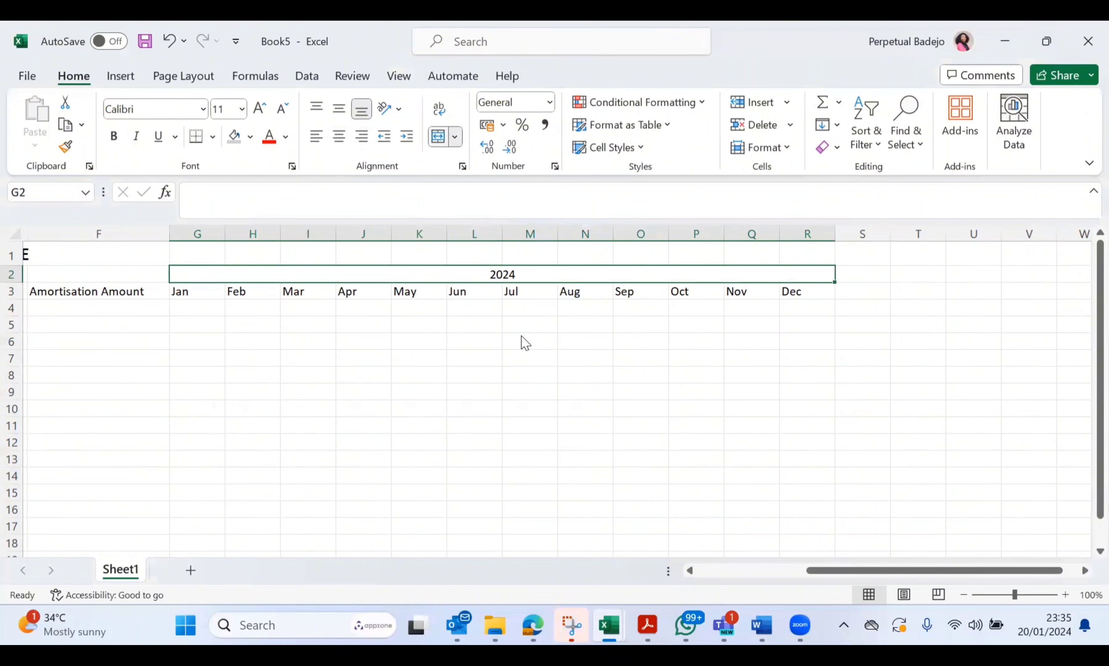
click(723, 341)
scroll(723, 342, right, 3)
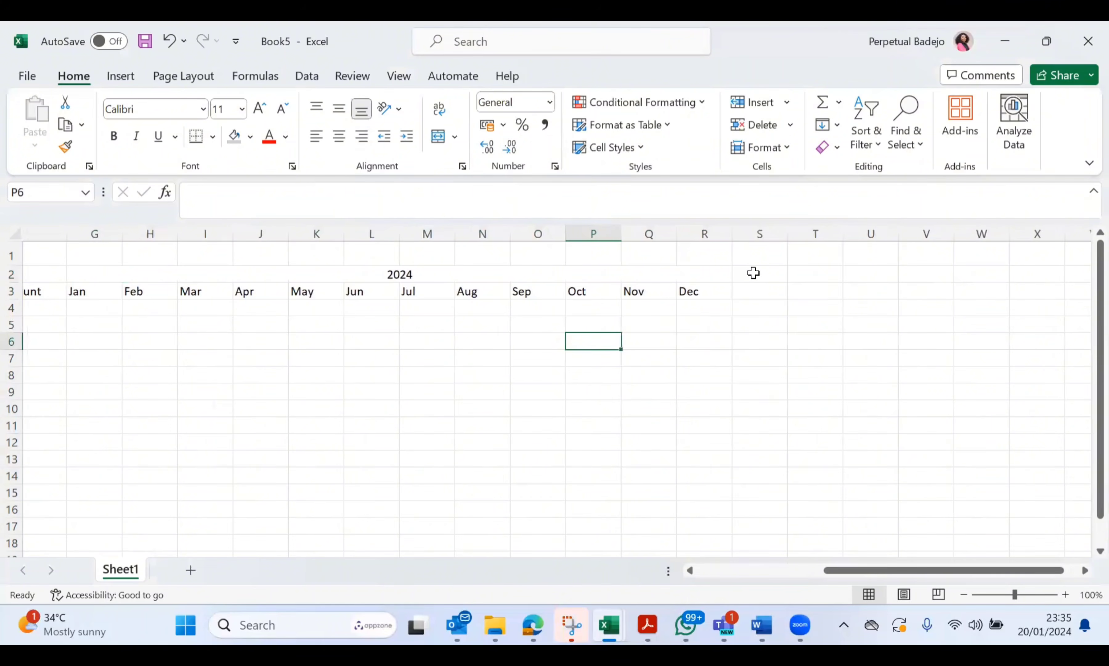
click(756, 274)
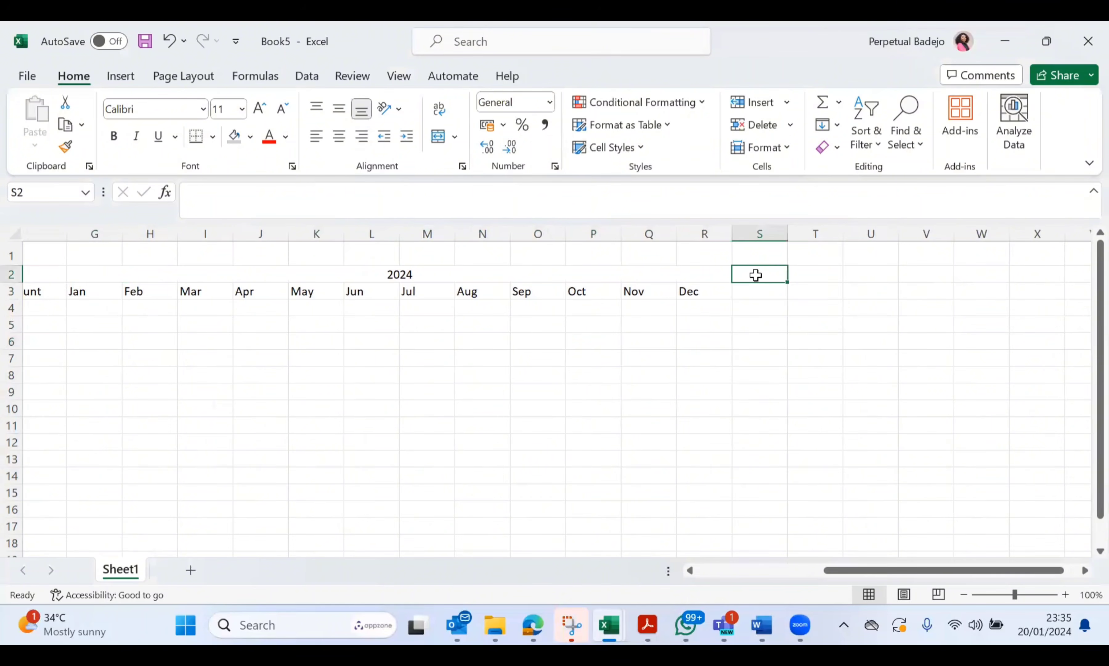
text(o of)
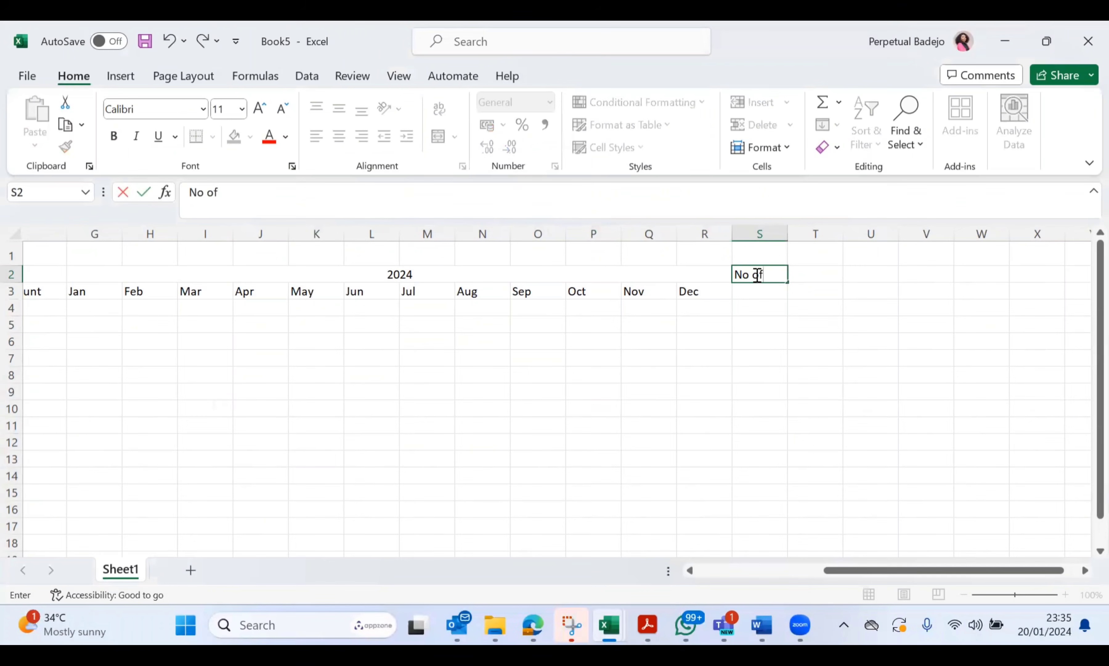
key(Return)
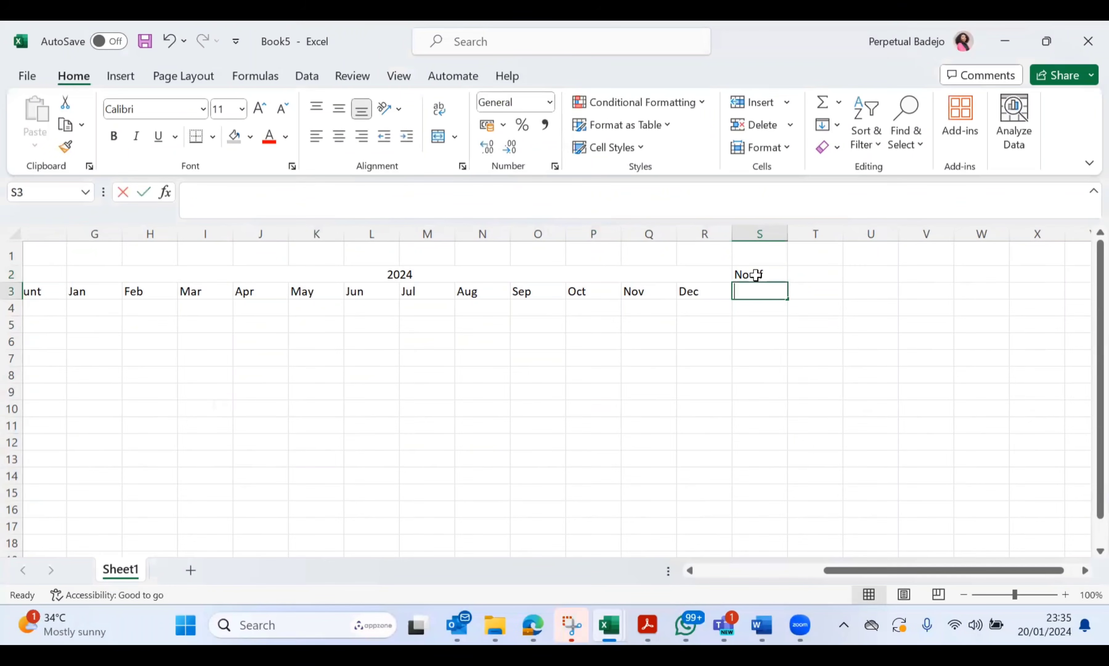
key(Up)
key(BackSpace)
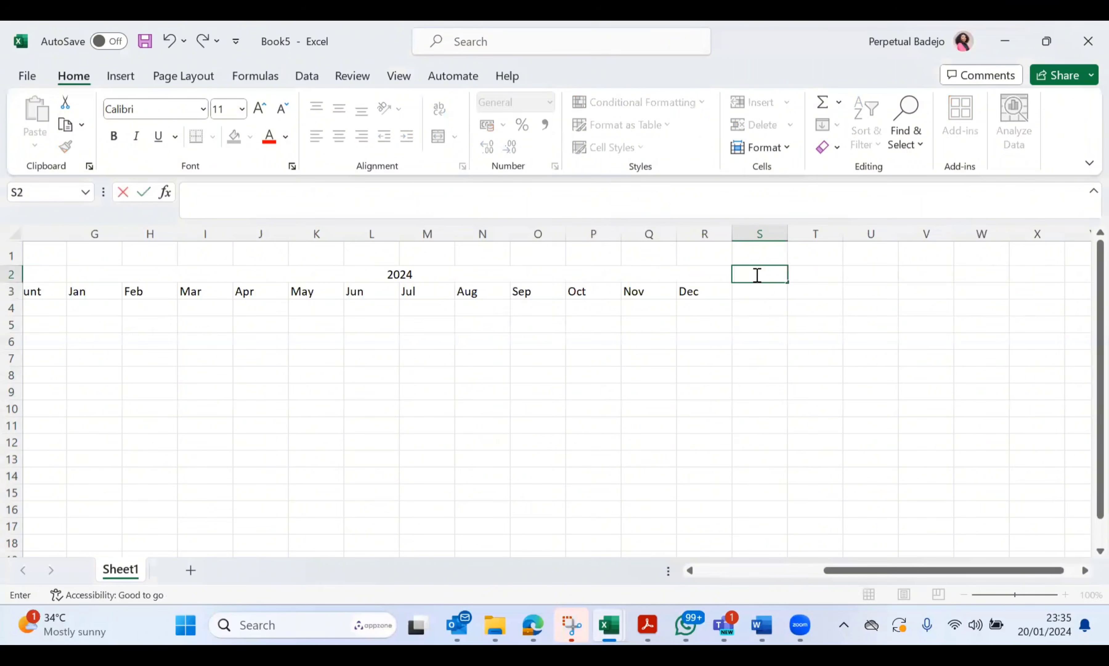
key(Return)
Add the header No of months remaining in cell S3 and widen column S to fit it
text(Mo)
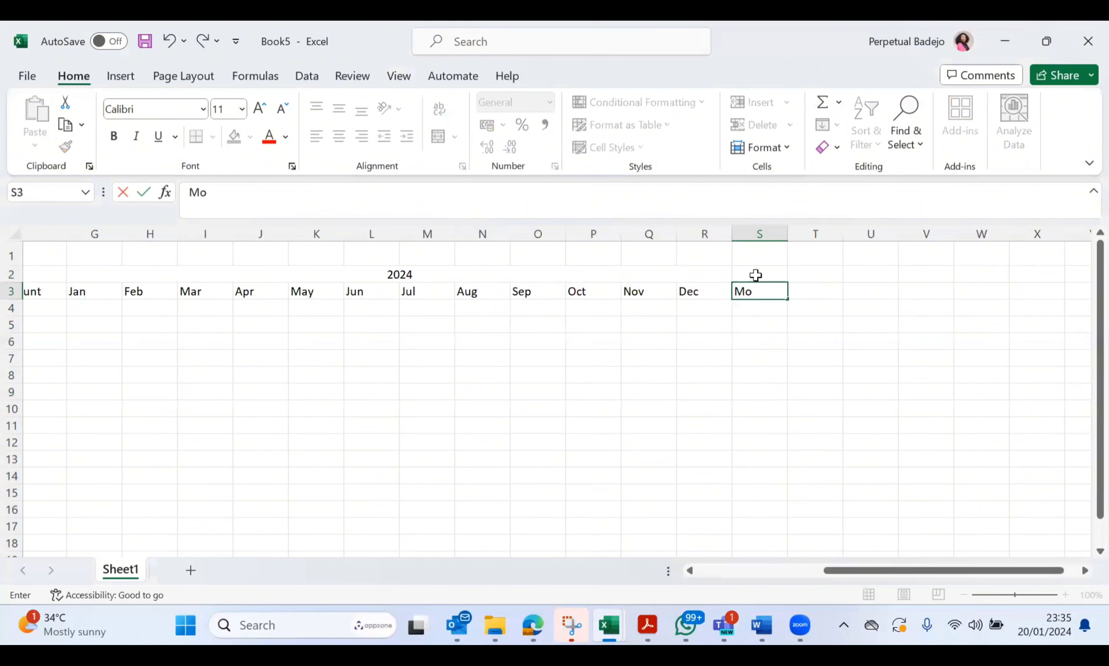
key(BackSpace)
key(BackSpace)
text(No of months)
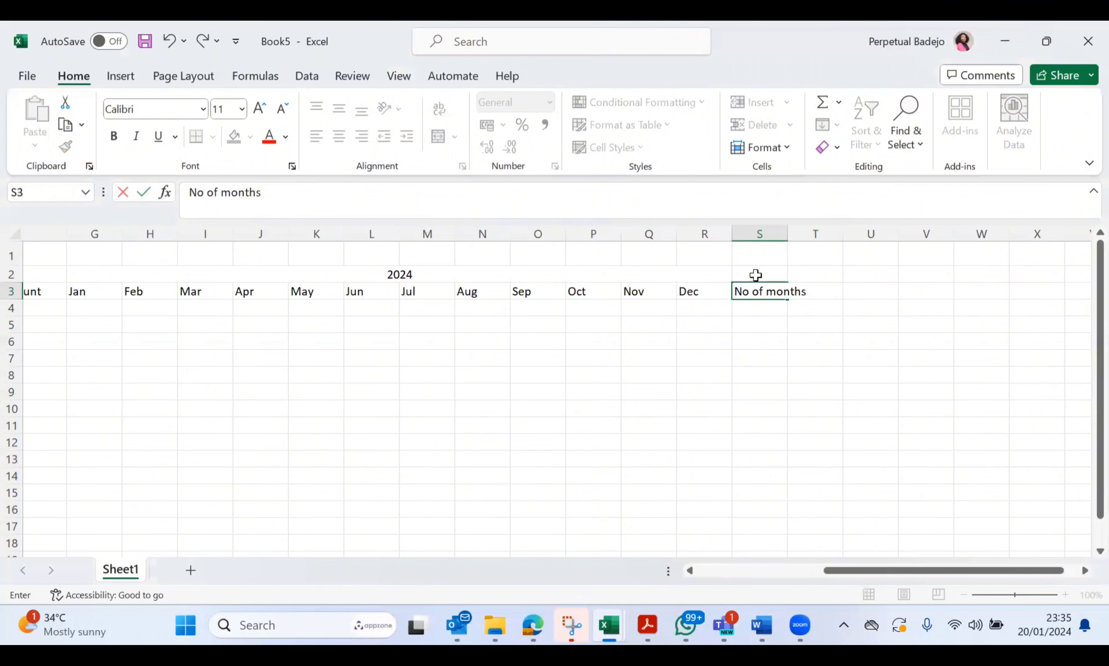
text( remaining)
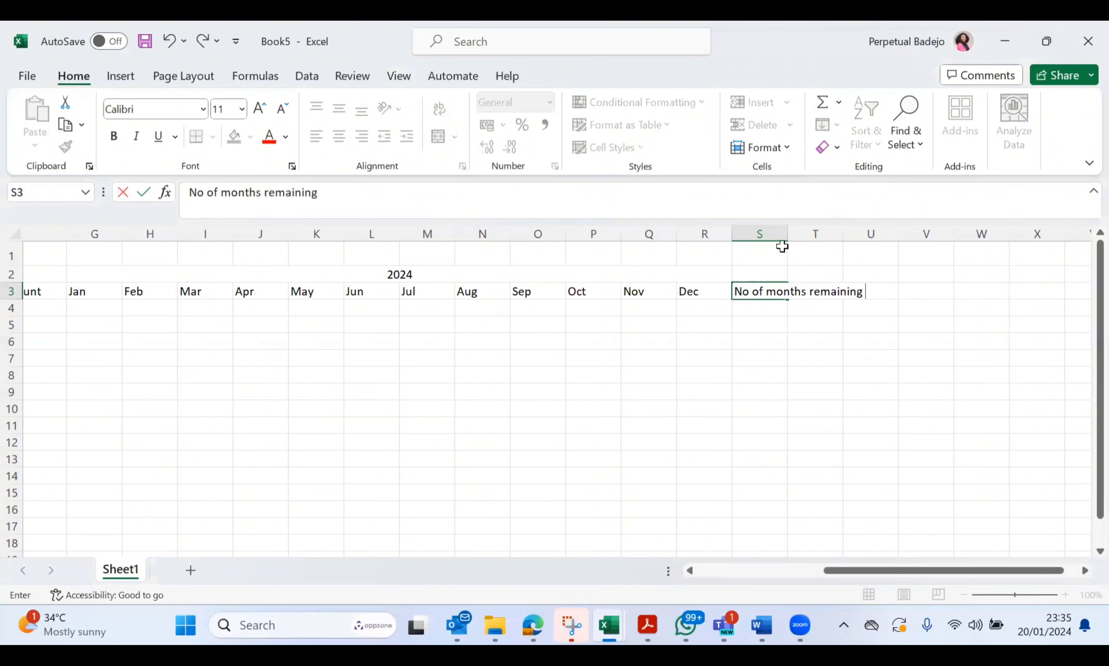
click(786, 234)
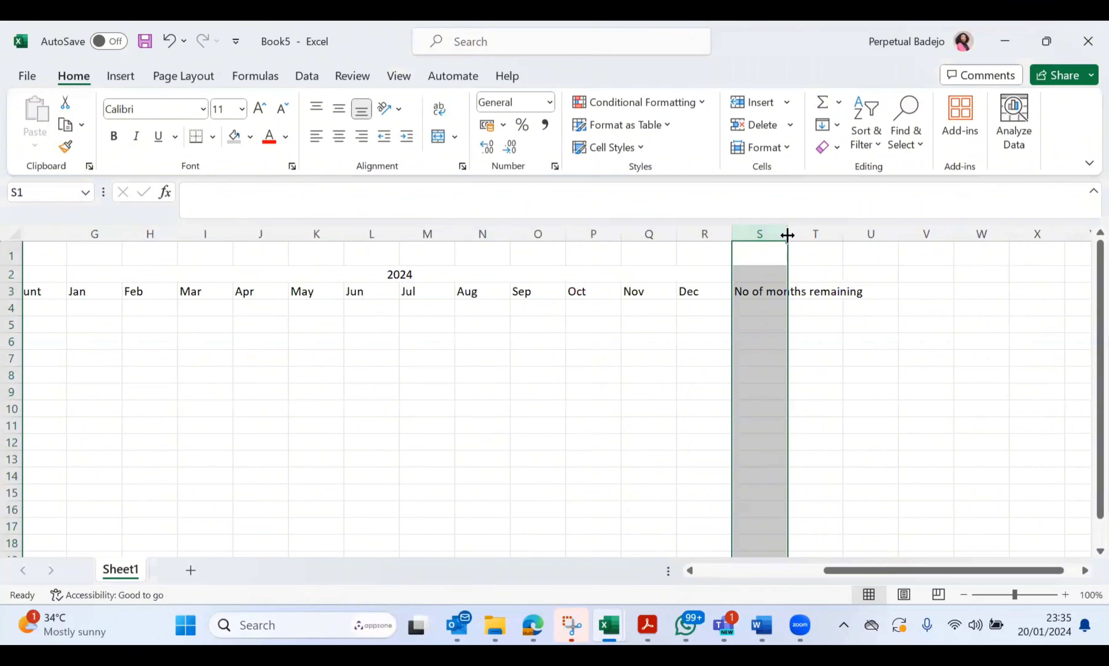
double_click(787, 234)
Add the header EOY Balance in cell T3 and widen column T so the header fits
click(889, 291)
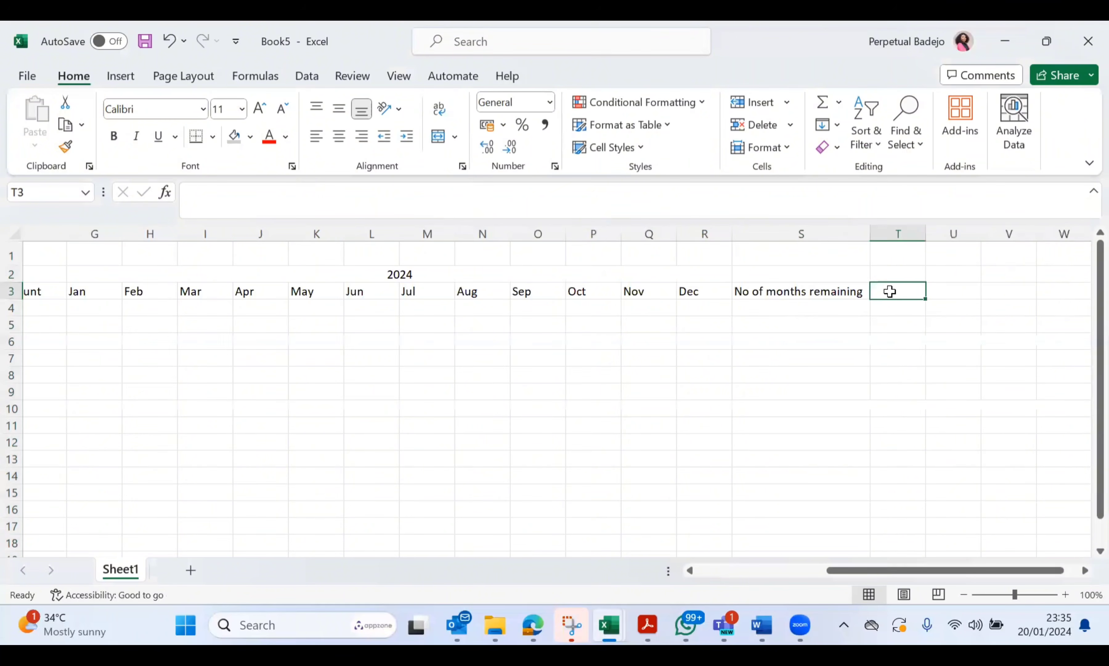
text(EP)
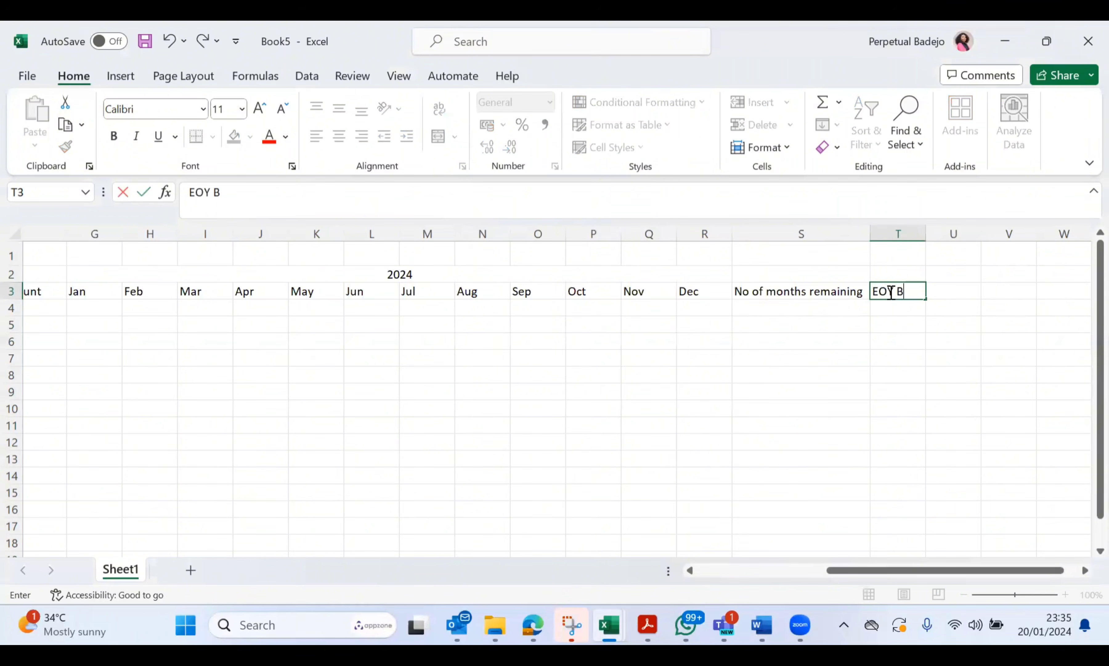
text(Y Balance)
click(911, 346)
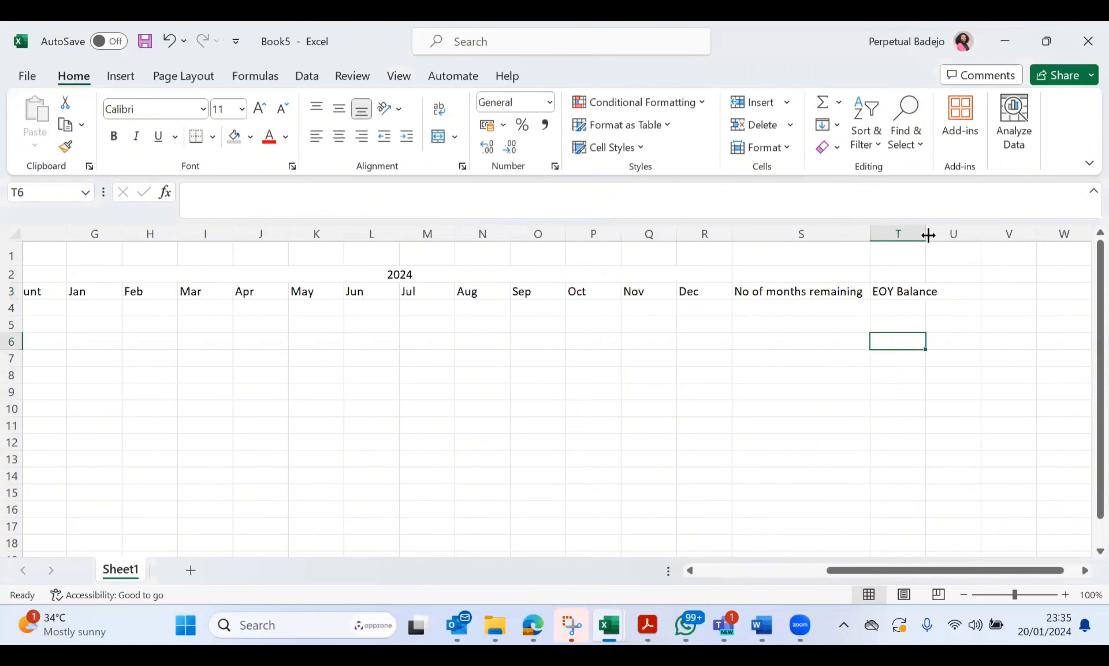
drag(928, 234, 971, 234)
Shade the title row A1:T1 grey and merge and centre the PREPAYMENT SCHEDULE title across it
scroll(630, 375, left, 3)
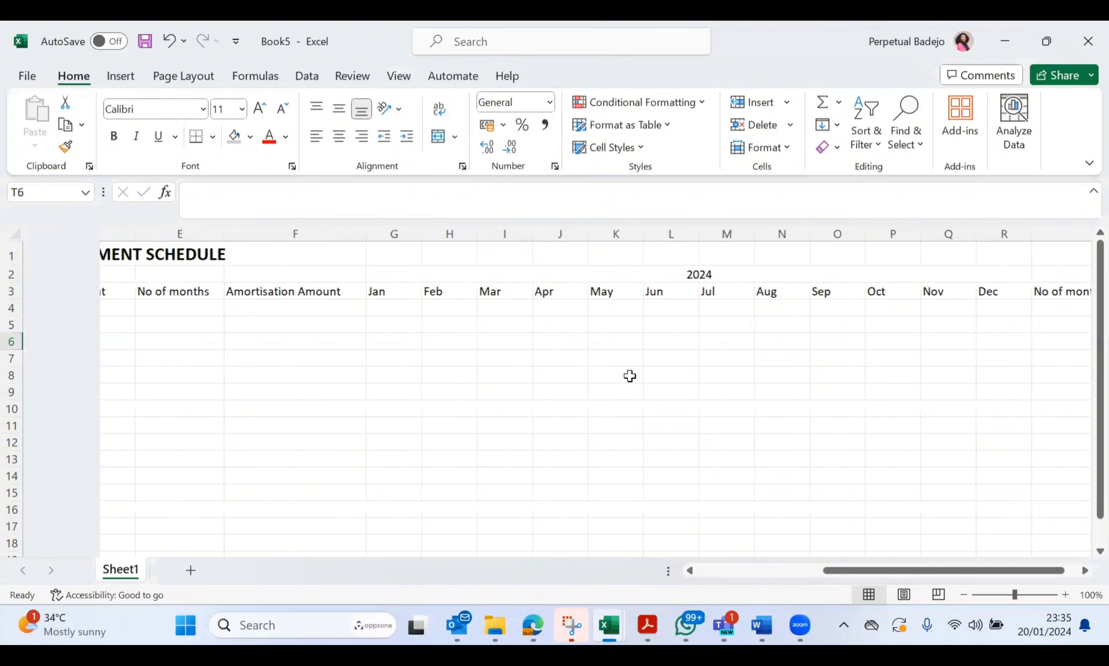
scroll(630, 376, left, 2)
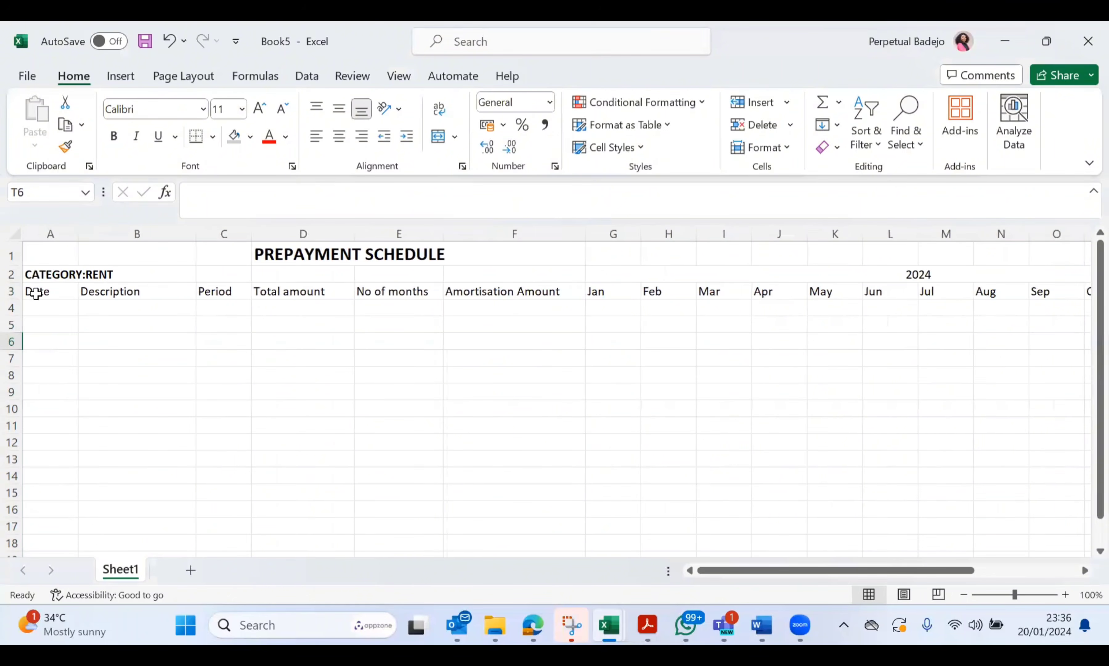
click(39, 272)
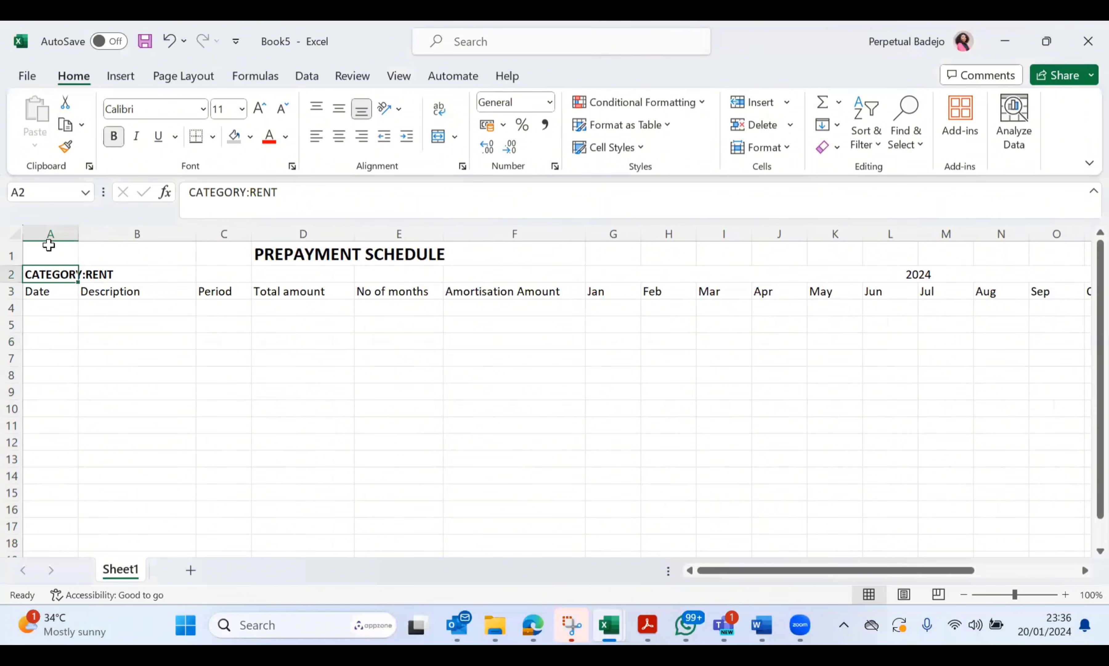
drag(46, 246, 891, 262)
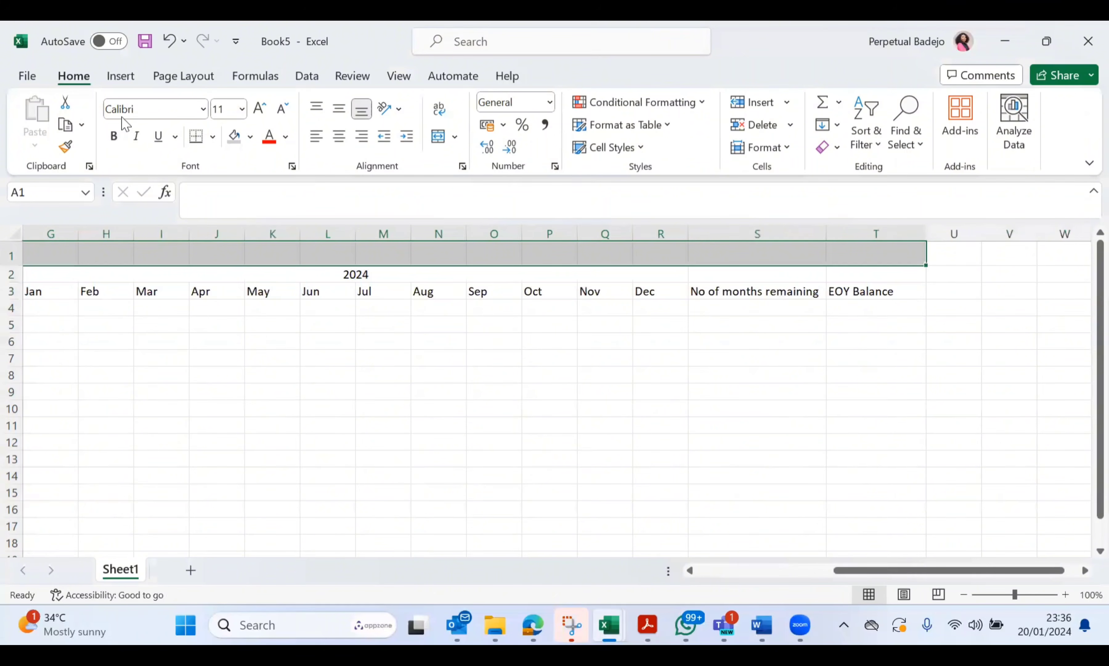
click(234, 142)
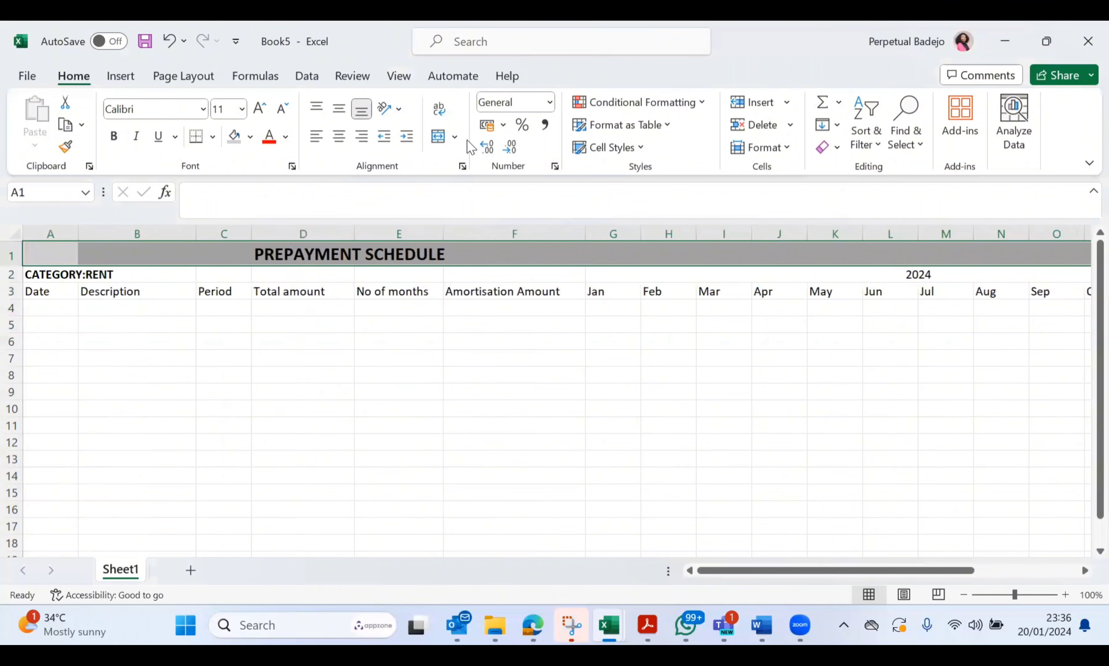
click(435, 141)
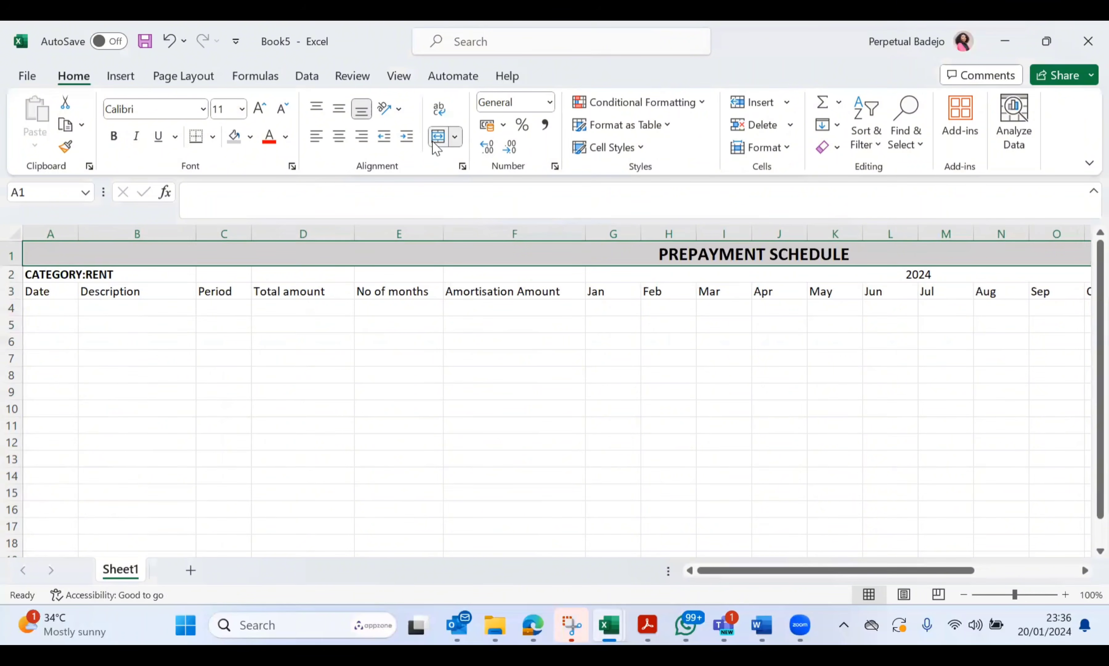
click(448, 401)
Narrow the Description column B slightly
scroll(448, 402, right, 1)
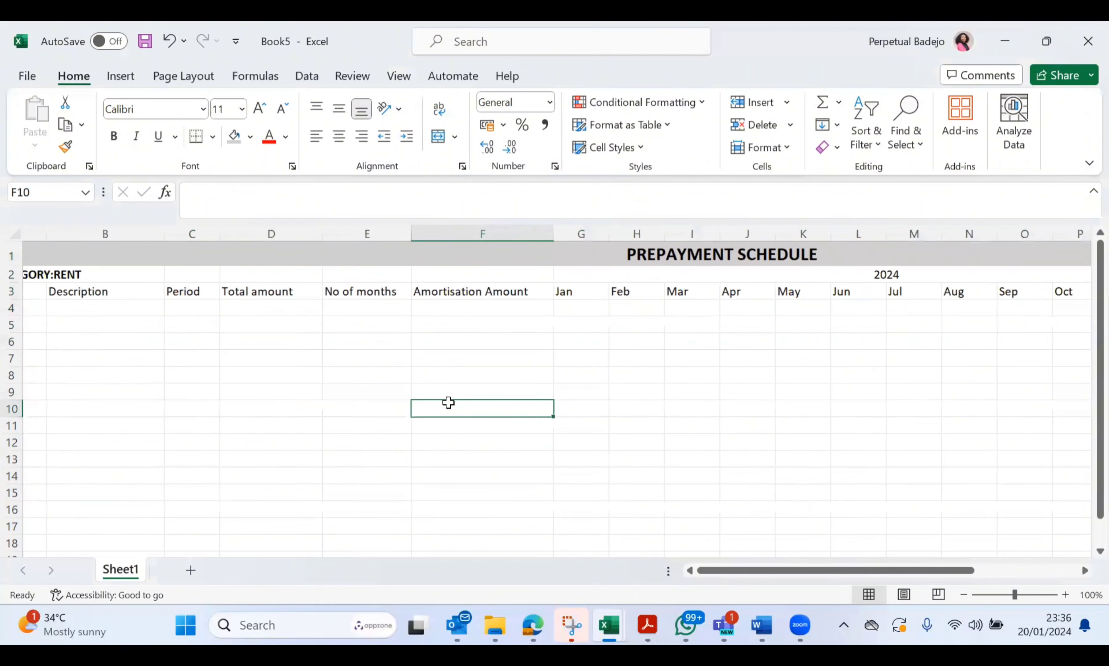
scroll(448, 402, left, 1)
drag(197, 239, 185, 238)
click(13, 232)
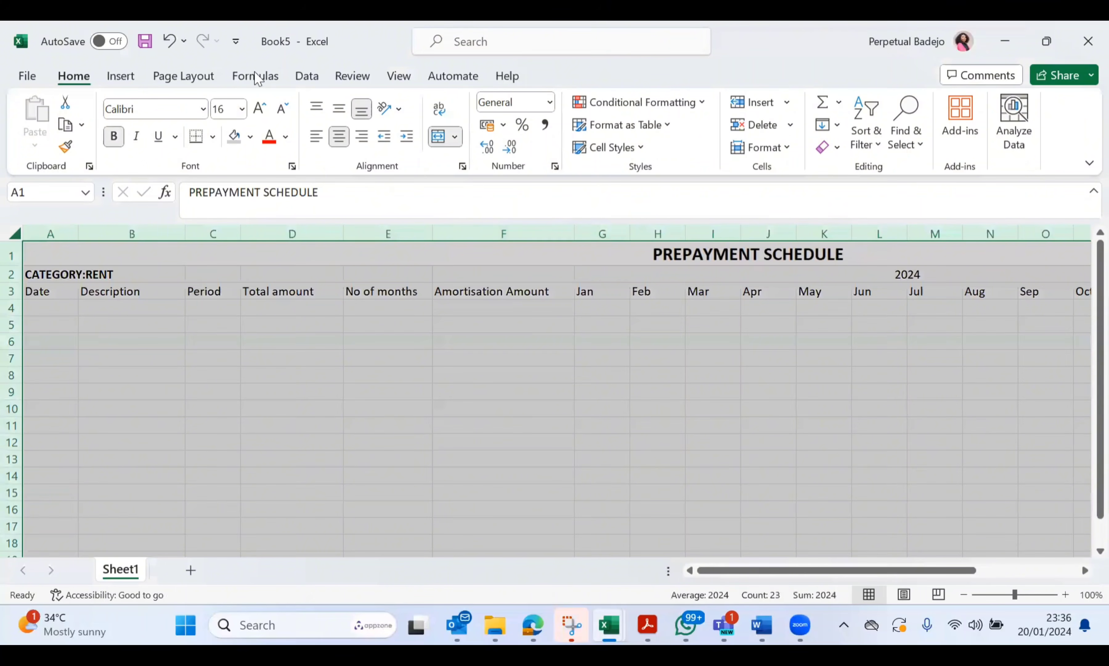
click(242, 109)
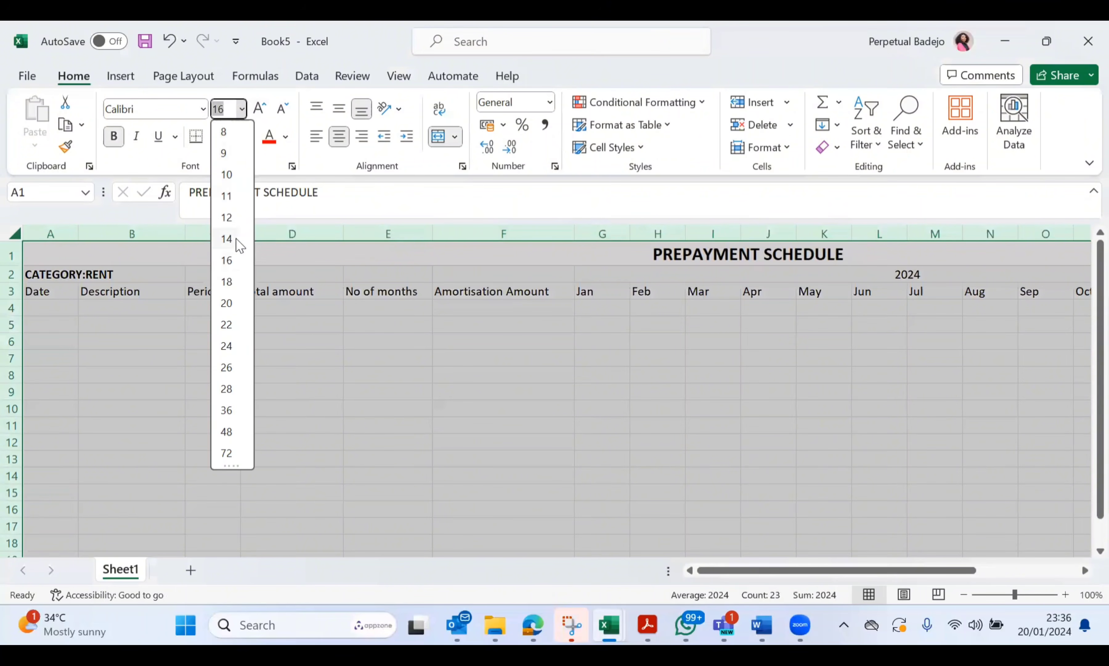
click(484, 385)
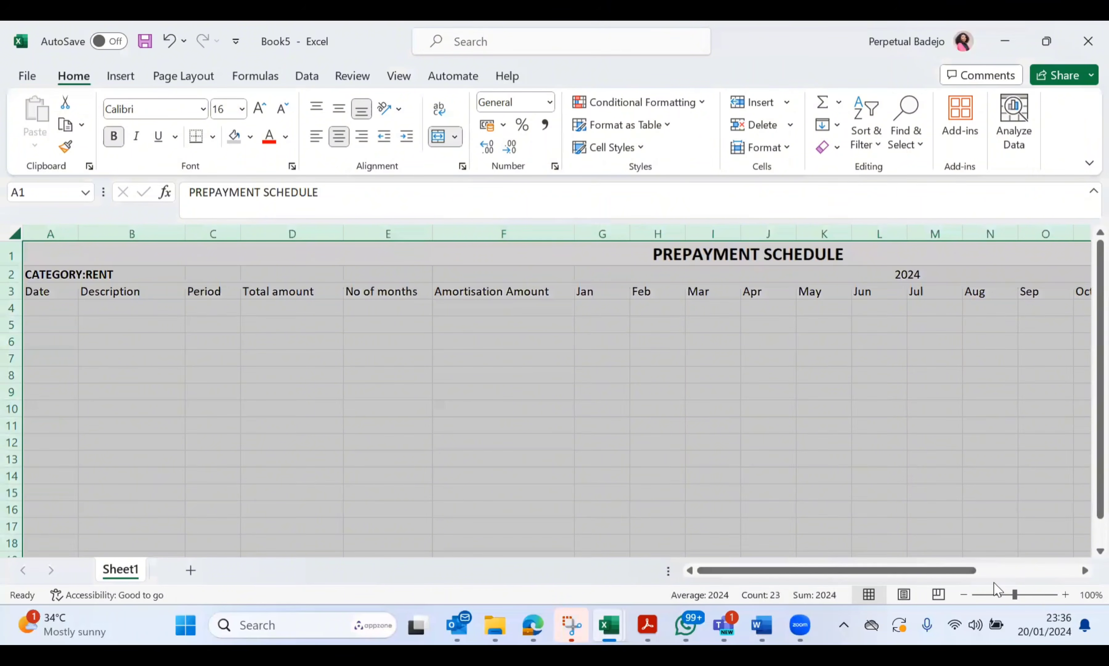
Make the column headers in row 3 bold
drag(1015, 594, 1010, 596)
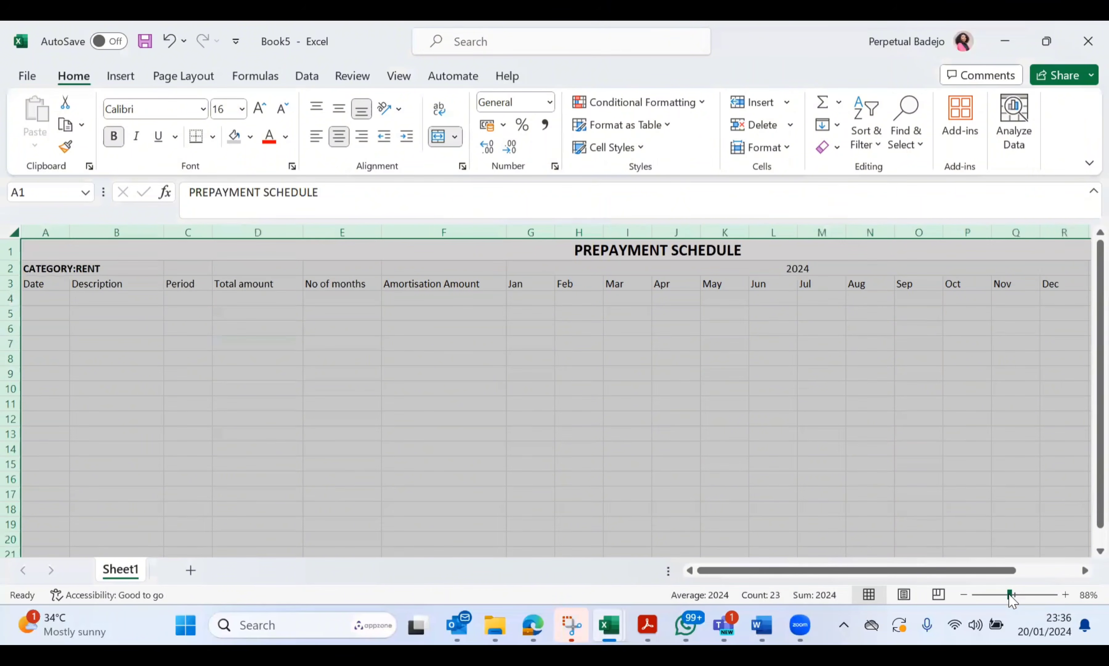
click(857, 488)
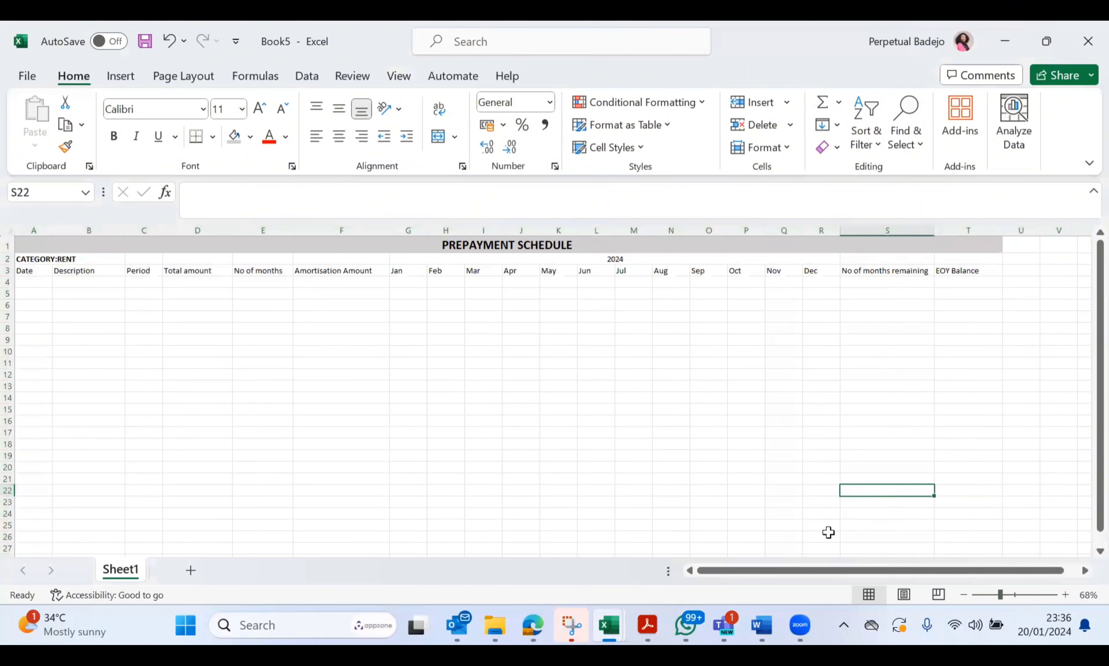
click(1005, 594)
click(738, 416)
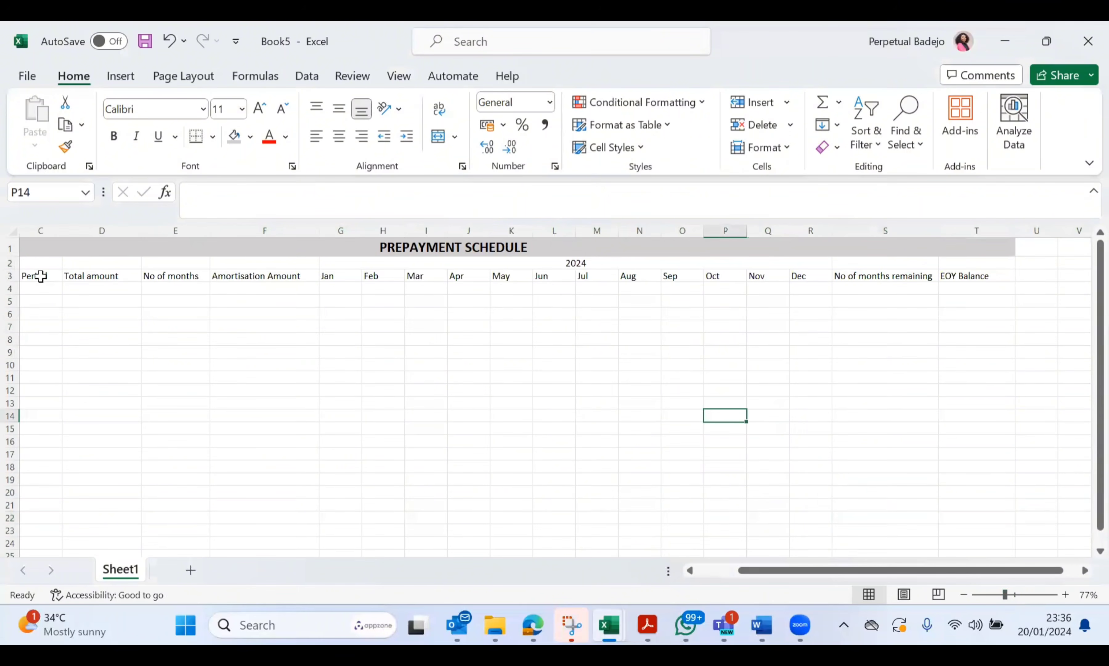
click(12, 277)
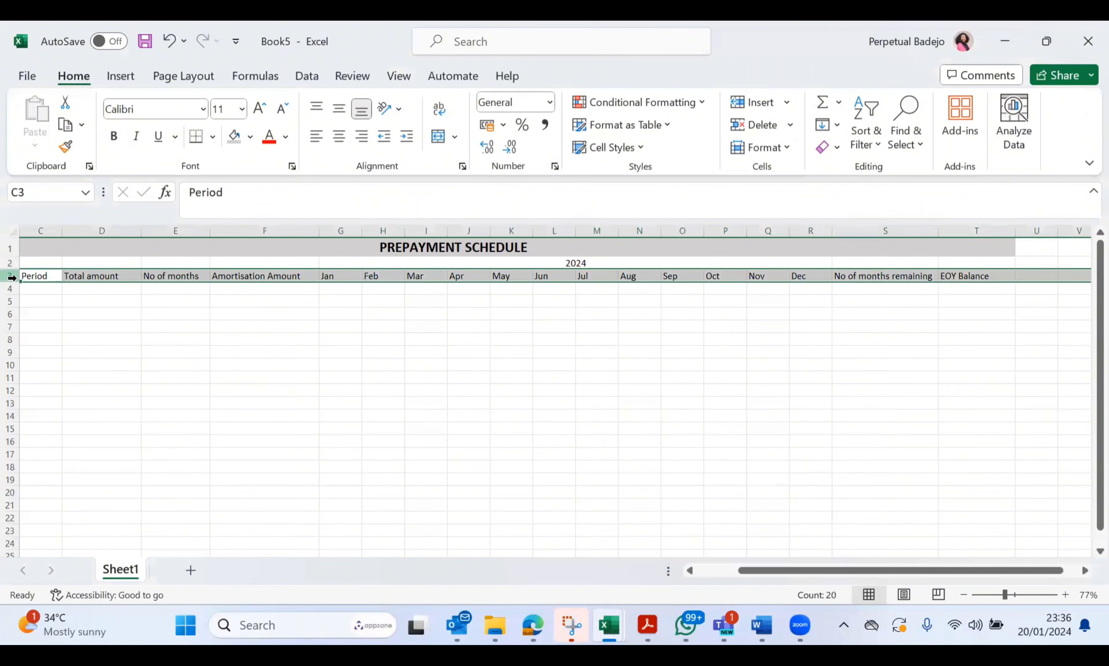
key(ctrl+b)
click(342, 414)
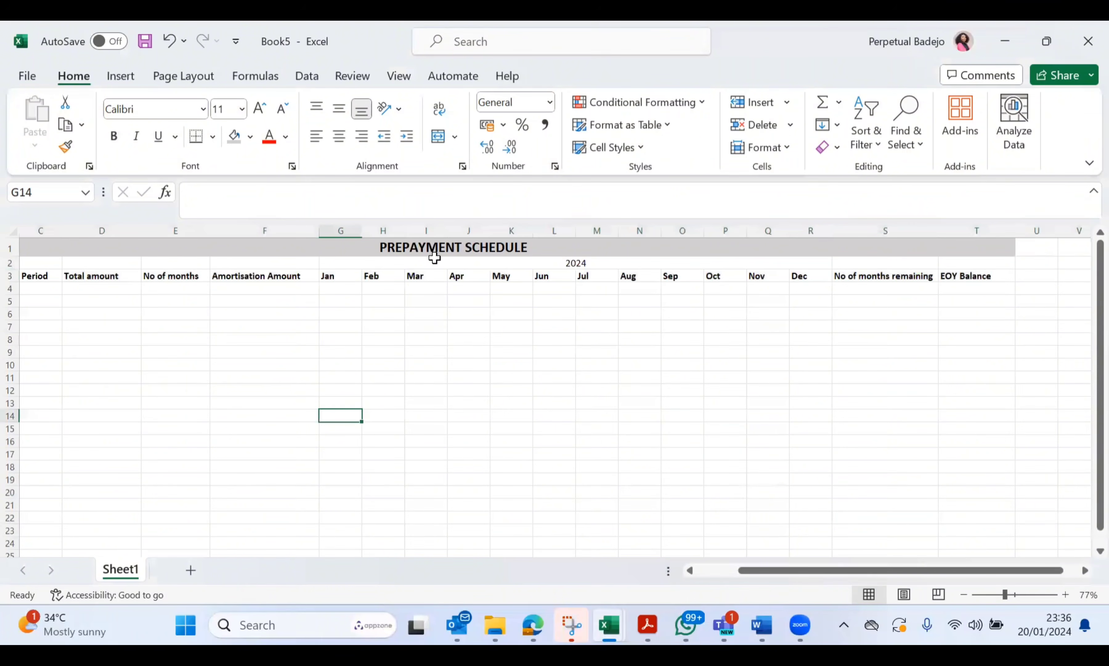
Make the 2024 year heading above the month columns bold
click(480, 254)
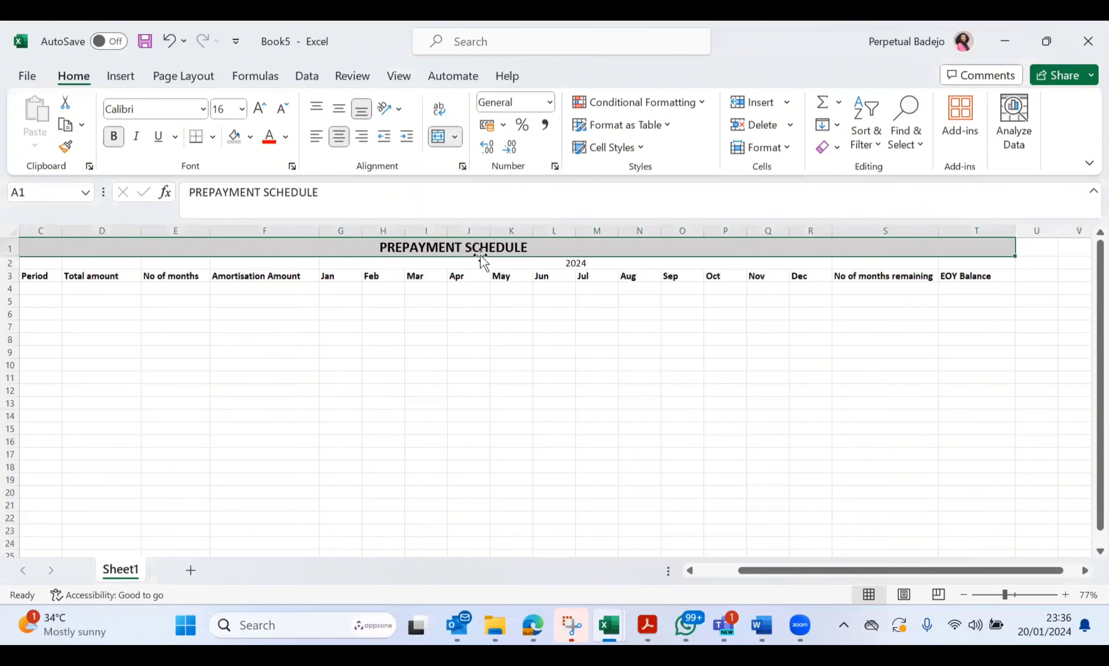
click(503, 264)
key(ctrl+b)
click(529, 376)
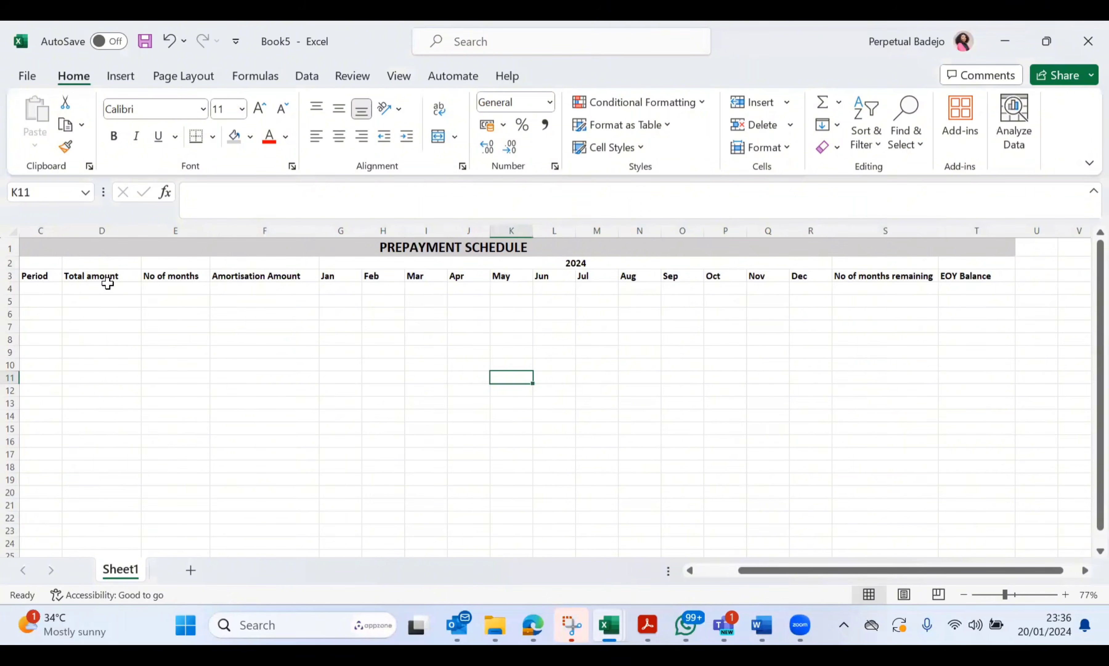
Fill the PREPAYMENT SCHEDULE title row with dark blue and set its font colour to white
scroll(107, 280, left, 2)
click(65, 262)
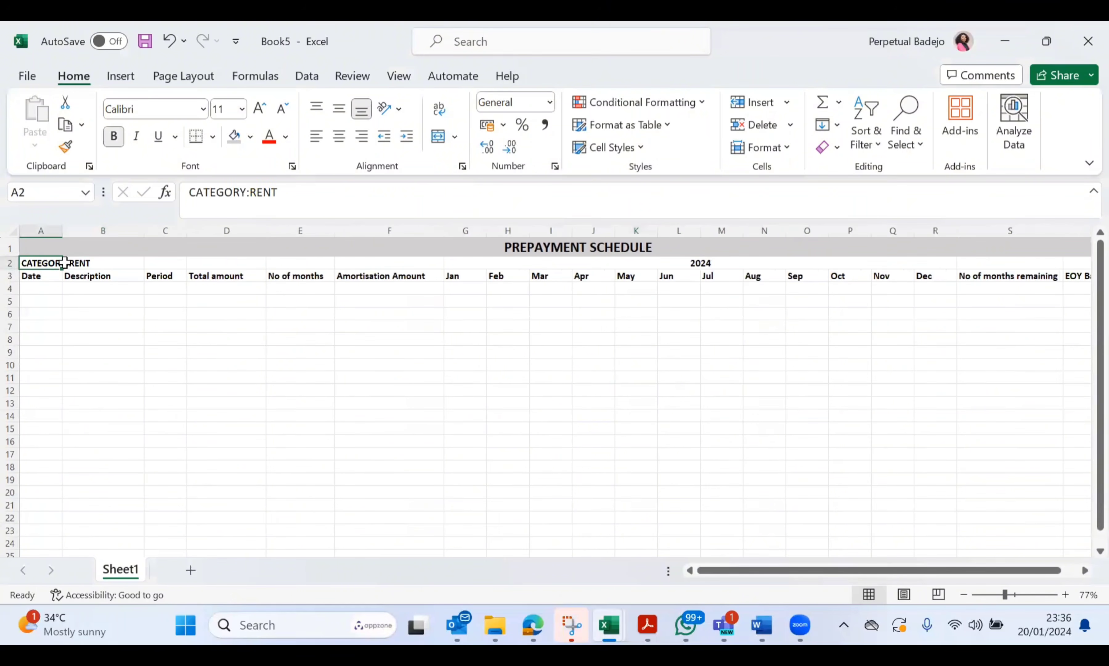
click(90, 245)
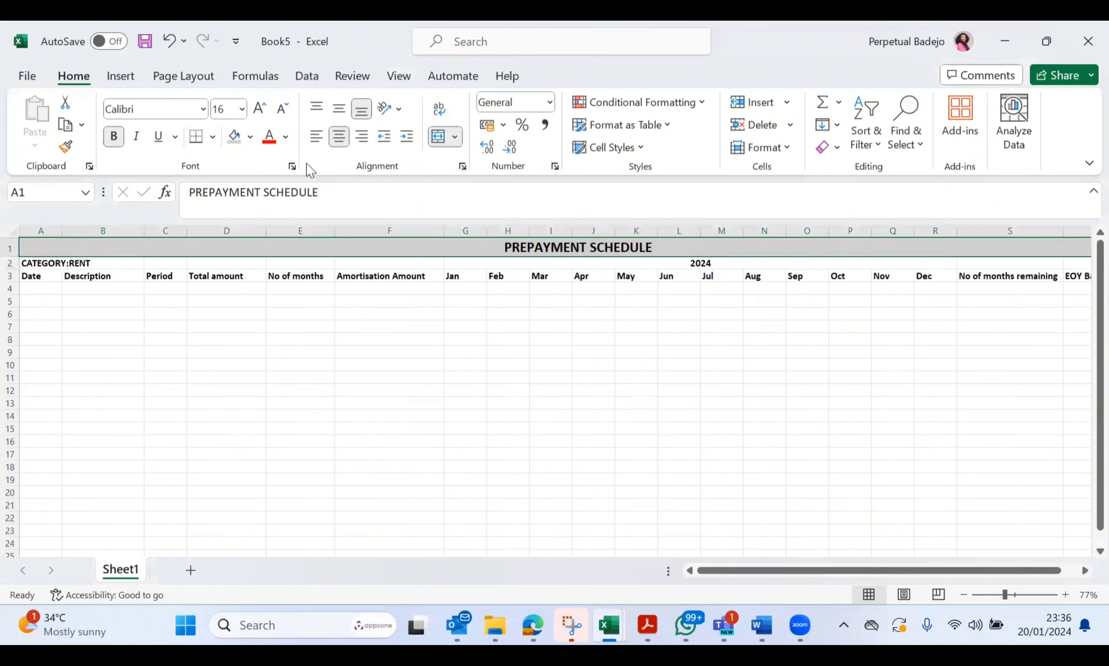
click(251, 138)
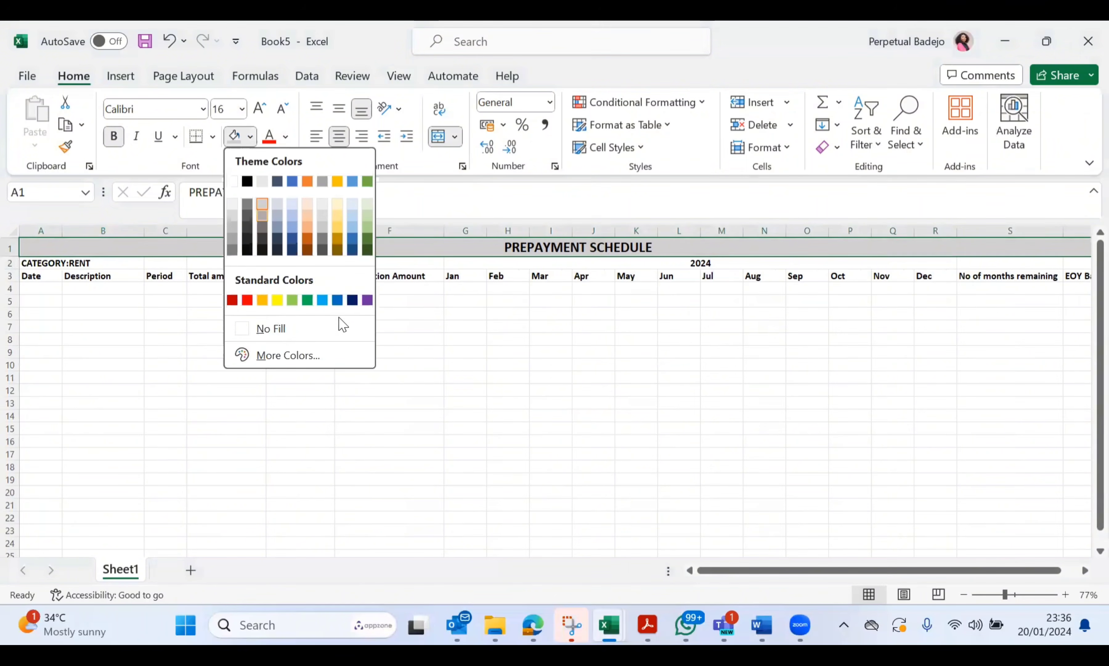
click(352, 300)
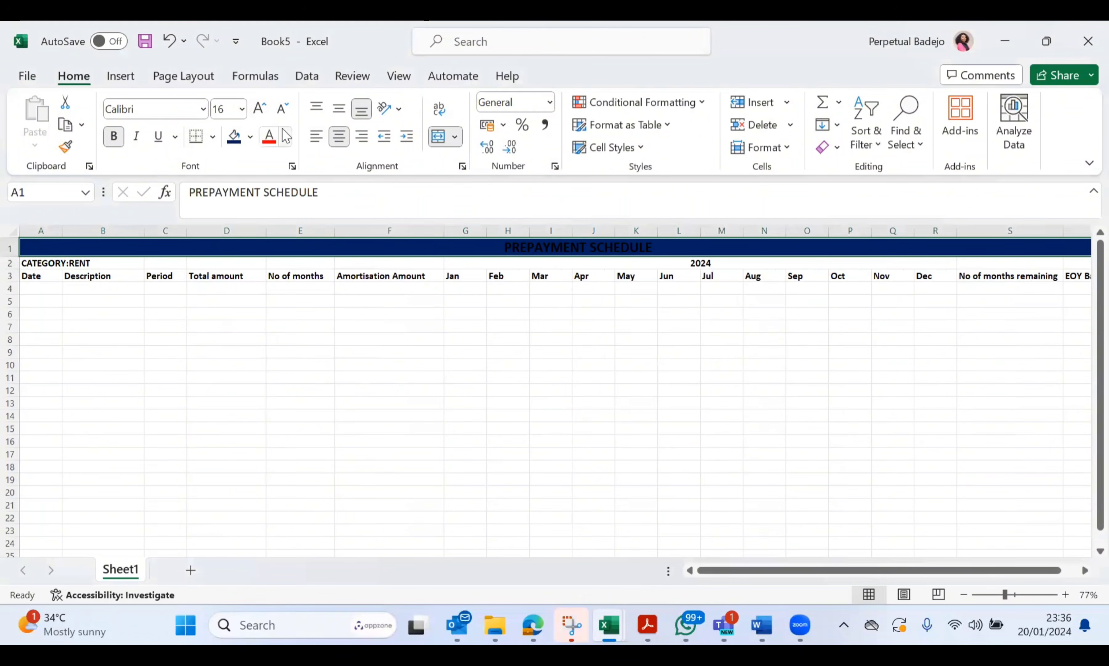
click(285, 136)
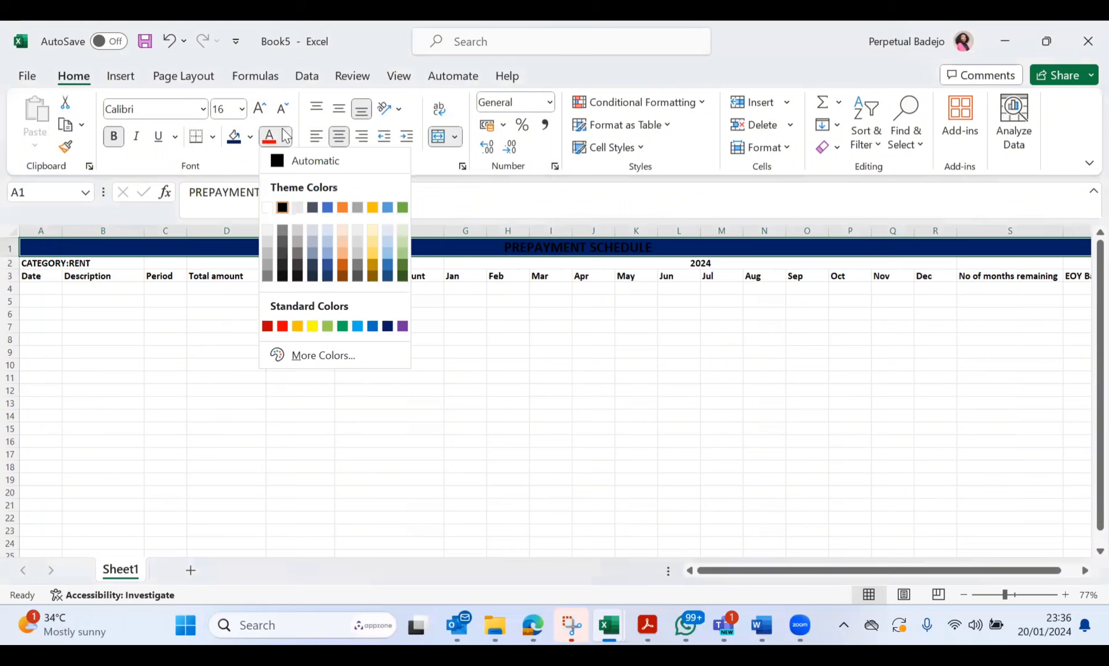
click(271, 208)
click(332, 381)
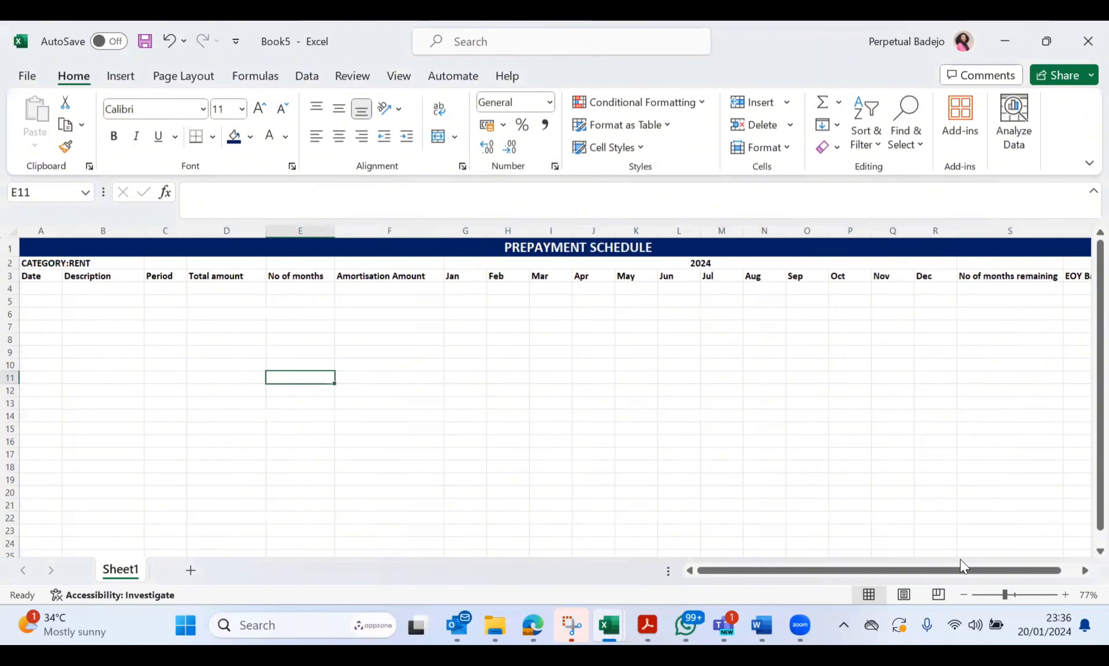
Apply borders around every cell of the table range A3:T17
click(1011, 594)
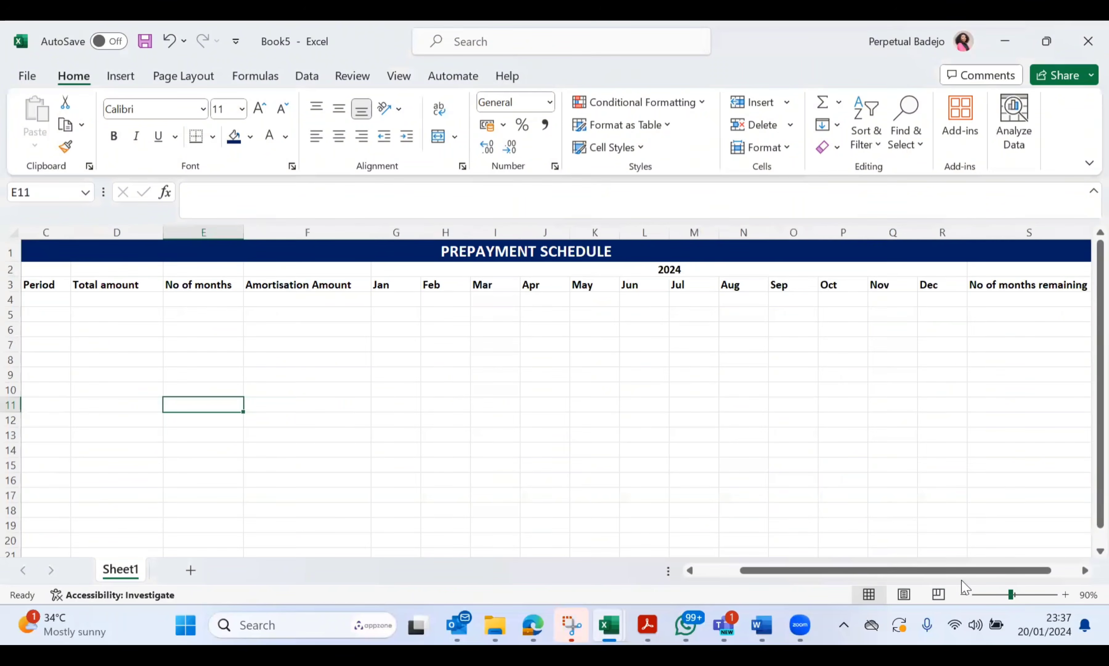
scroll(668, 408, left, 3)
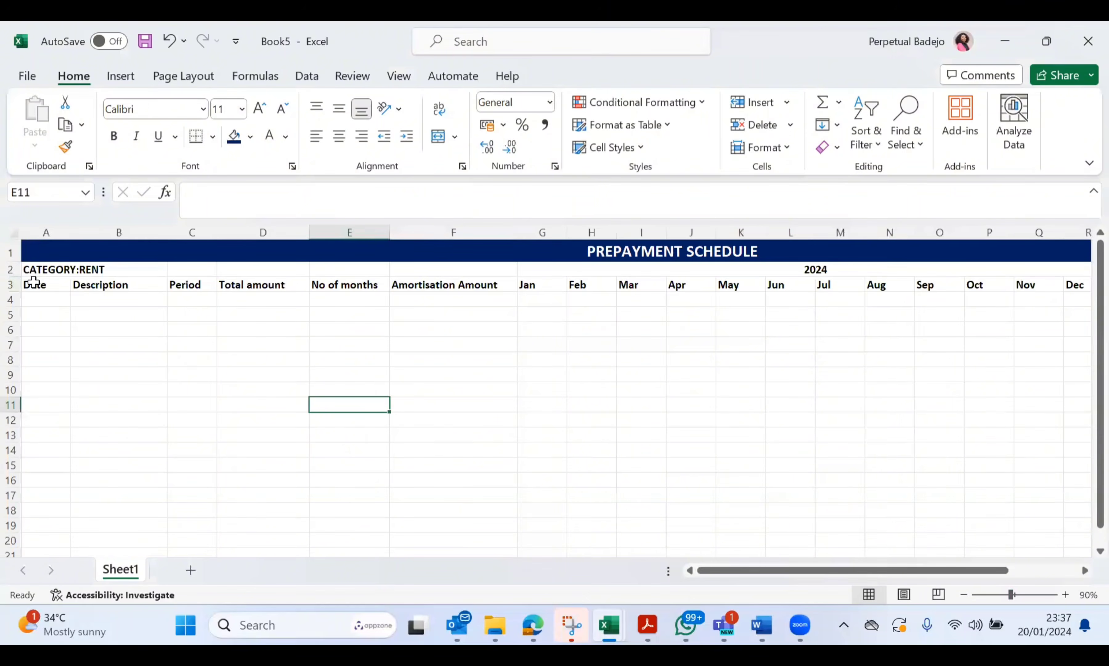
mouse_move(34, 283)
mouse_down()
mouse_move(619, 441)
mouse_move(1045, 487)
mouse_move(1039, 494)
mouse_move(1087, 508)
mouse_move(1025, 503)
mouse_move(1085, 510)
mouse_move(1087, 466)
mouse_move(936, 500)
mouse_move(1007, 477)
mouse_move(1005, 491)
mouse_up()
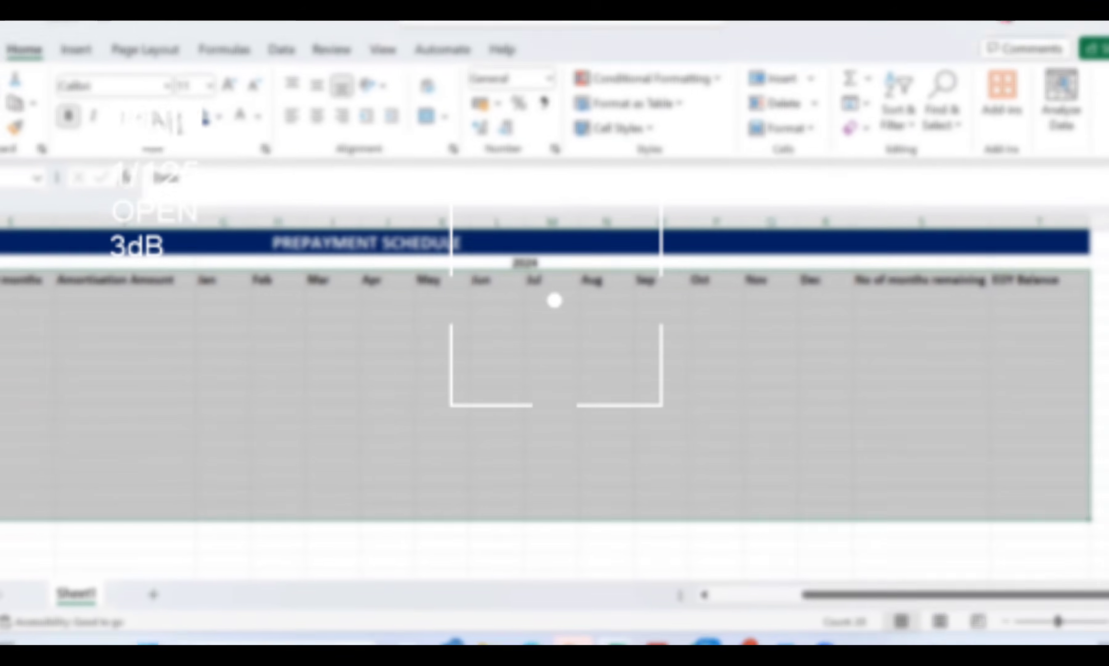
click(211, 135)
click(223, 317)
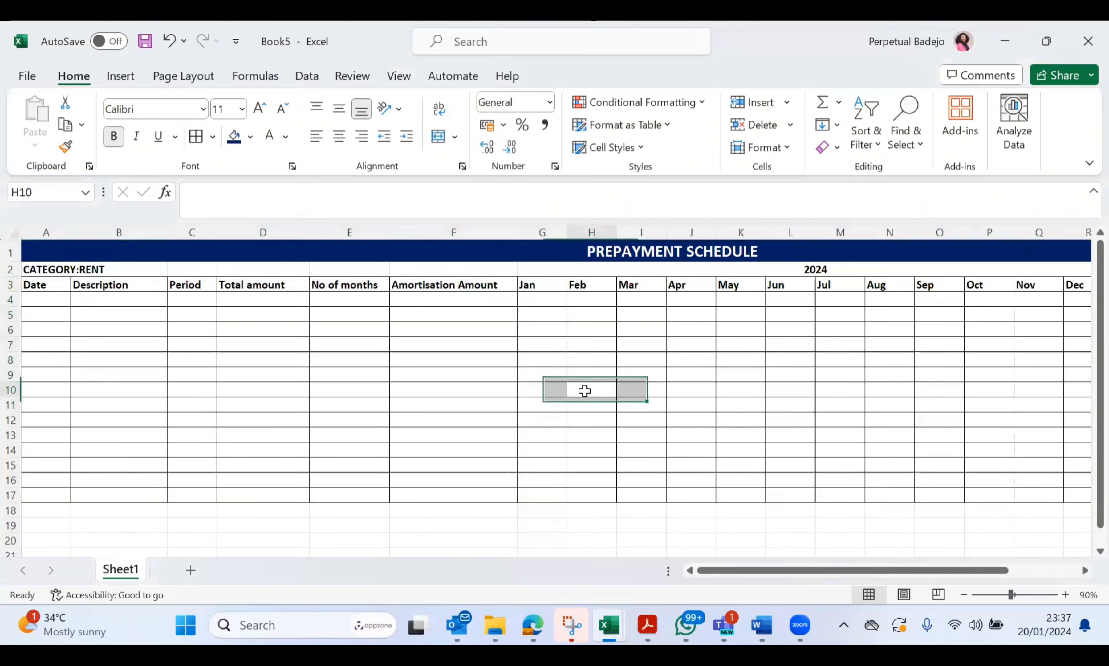
click(584, 391)
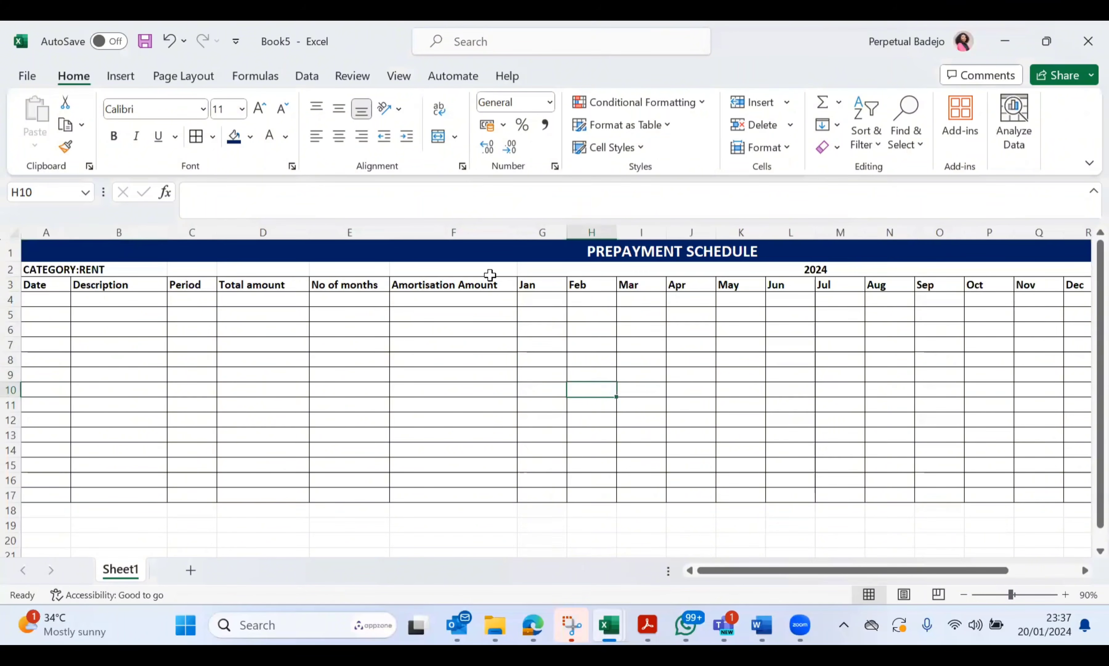
Turn off the gridlines on the worksheet
drag(505, 282, 492, 462)
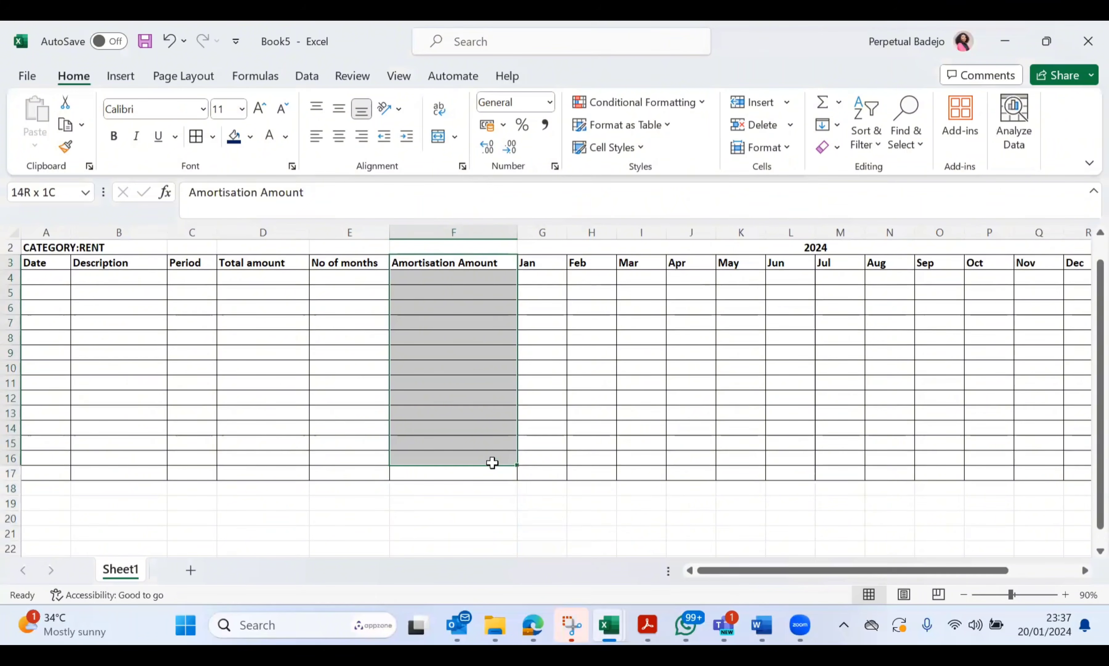
click(506, 513)
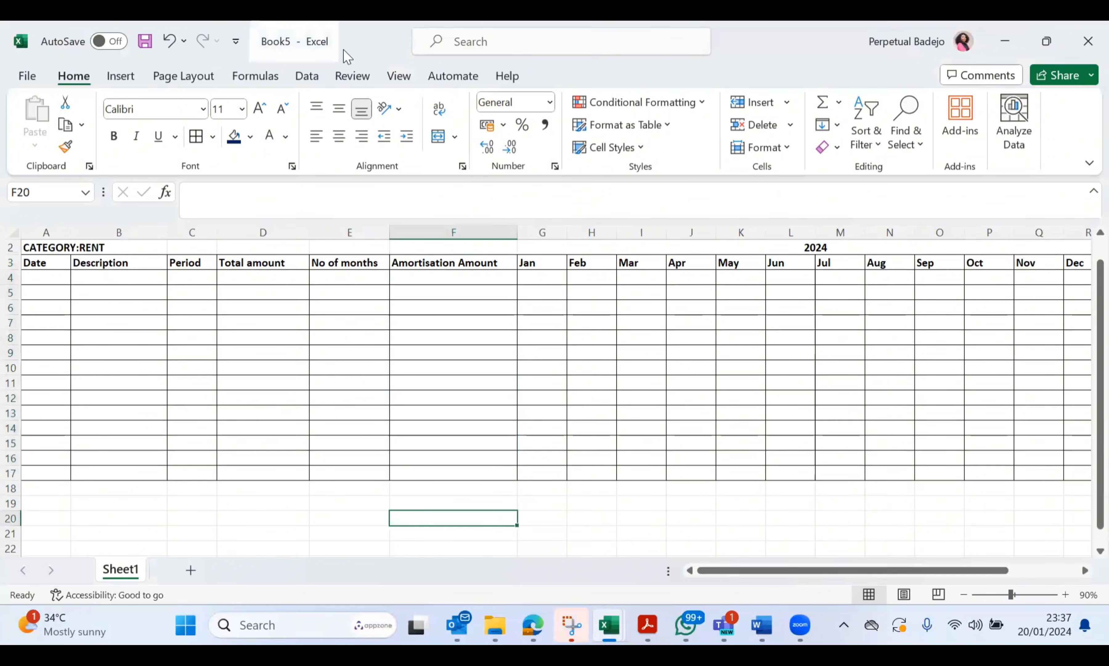
click(398, 75)
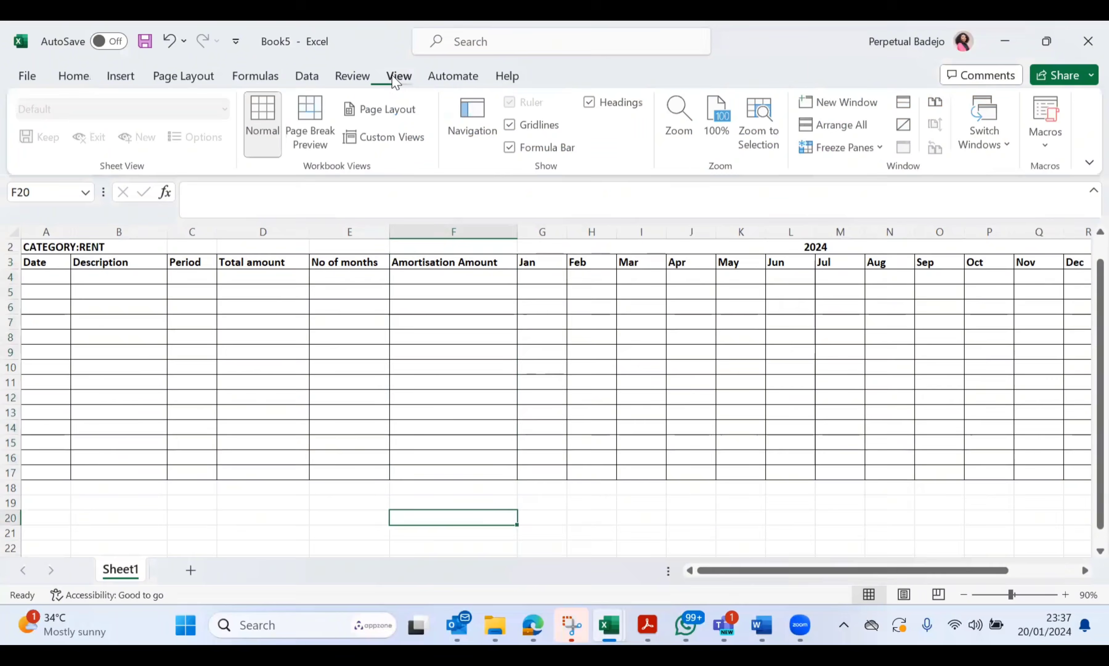
click(511, 125)
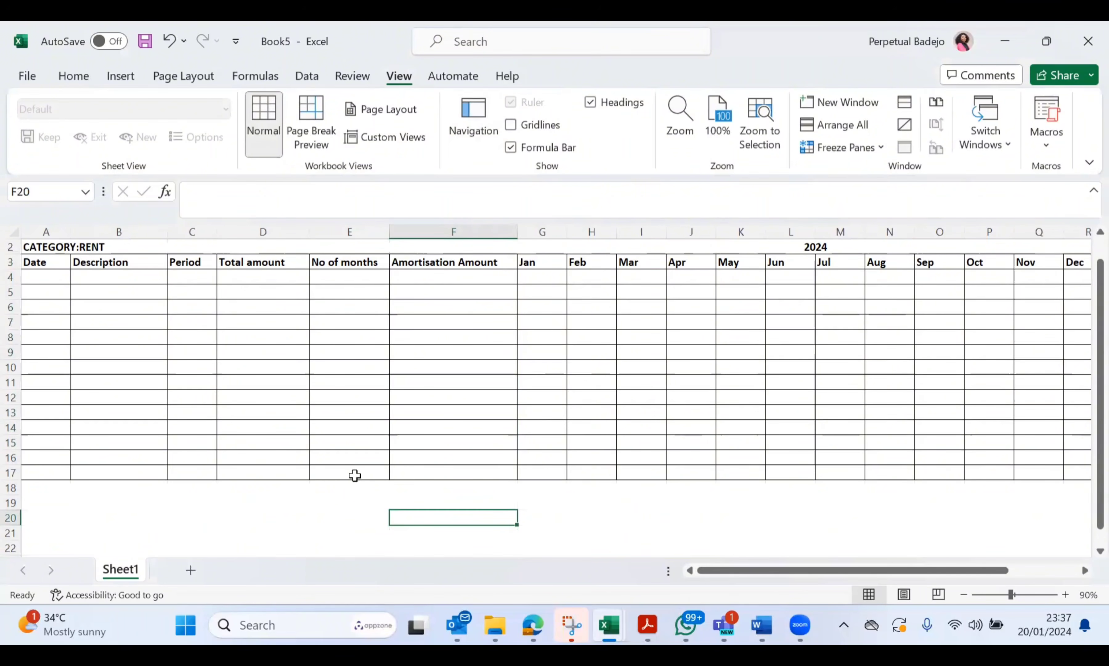
click(354, 532)
Shade the column header cells A3:T3, from Date to EOY Balance, light grey
scroll(567, 445, up, 1)
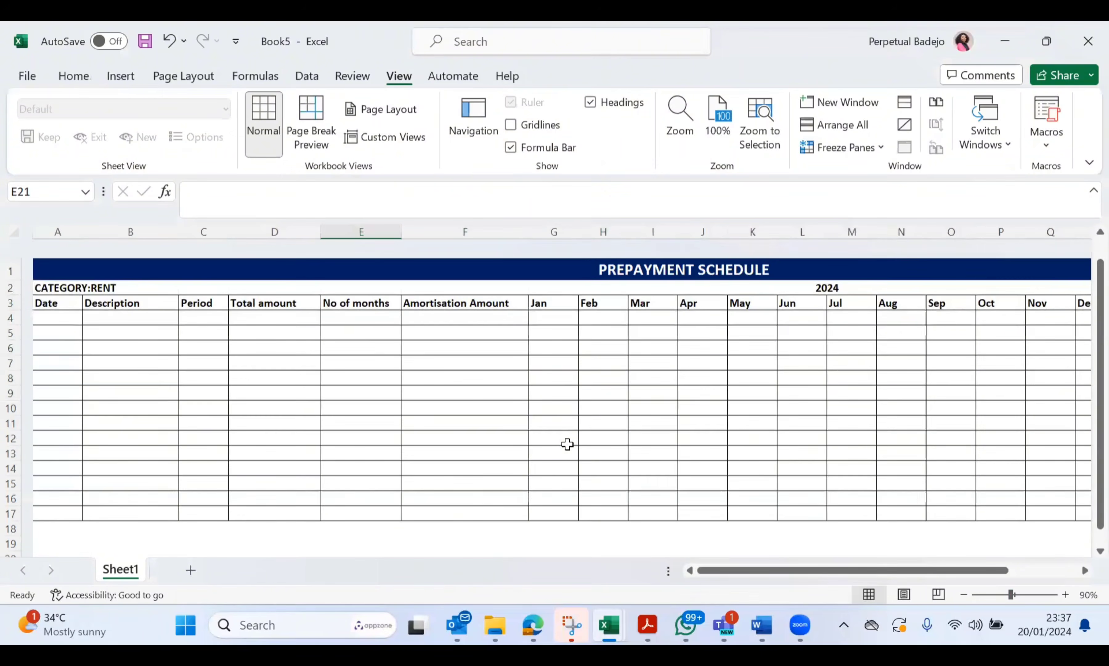
click(10, 284)
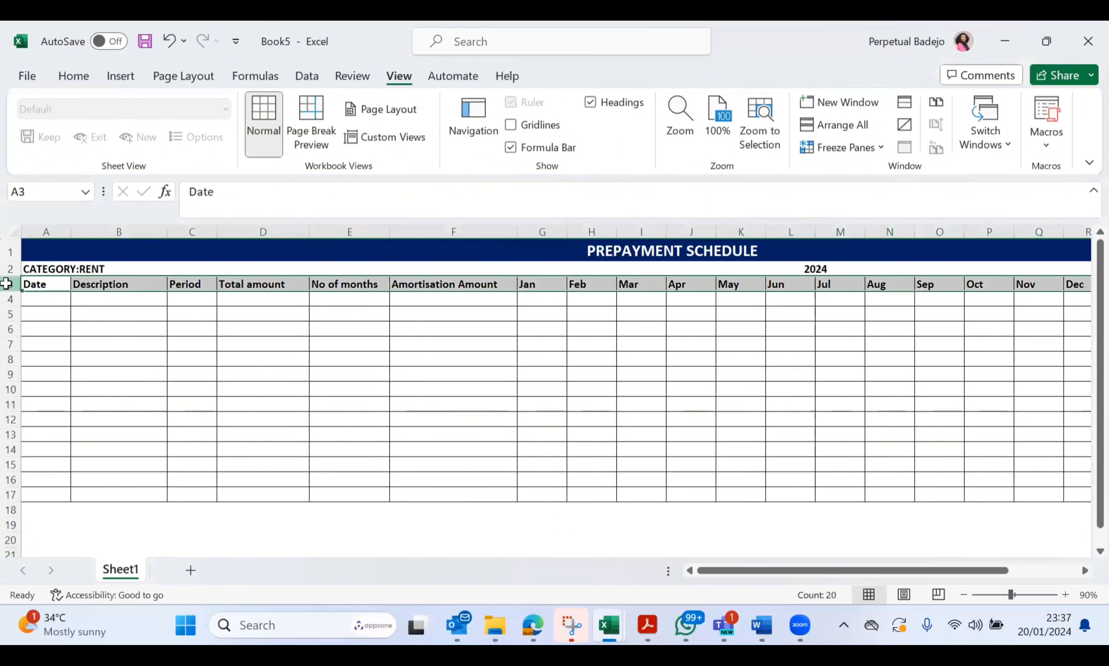
scroll(445, 368, right, 3)
scroll(445, 367, left, 1)
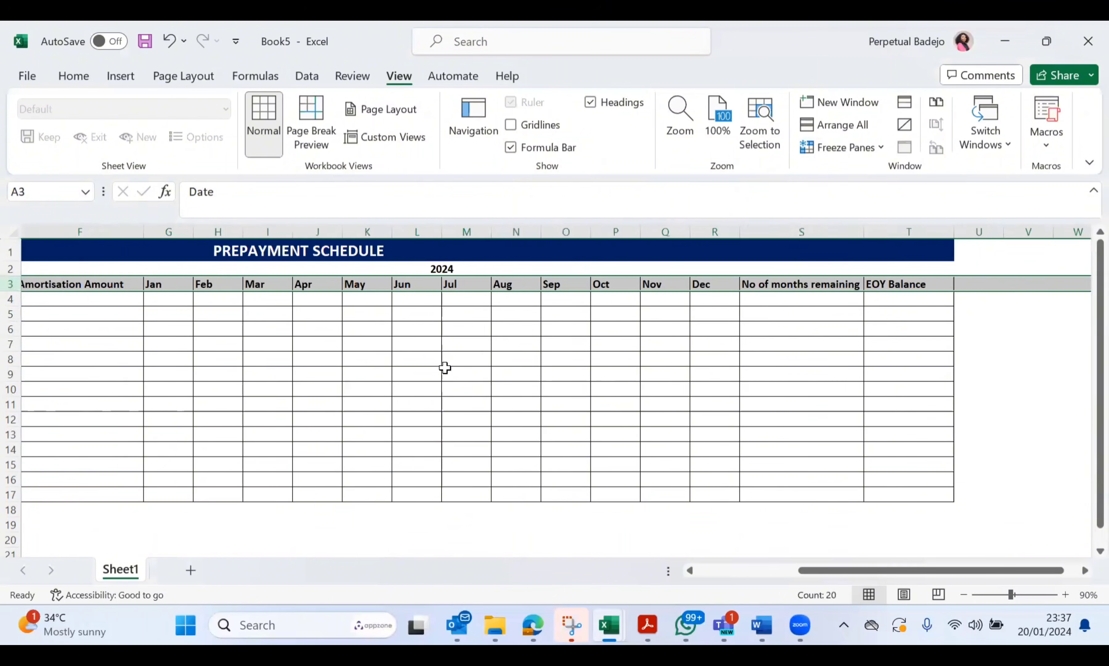
click(178, 354)
scroll(109, 319, left, 3)
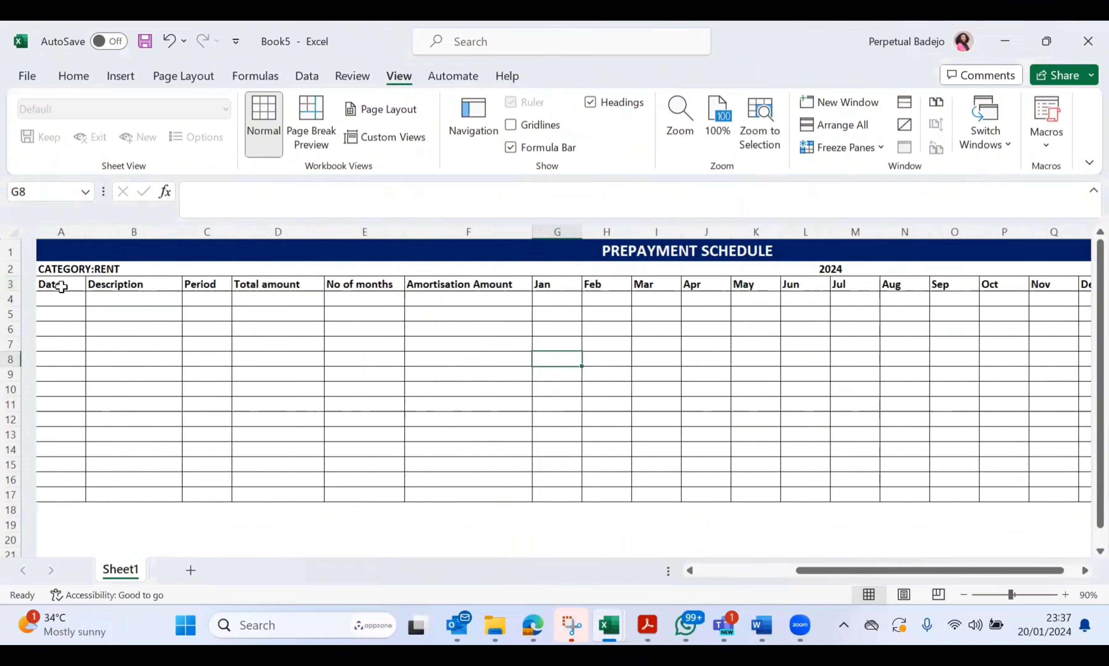
drag(56, 286, 994, 284)
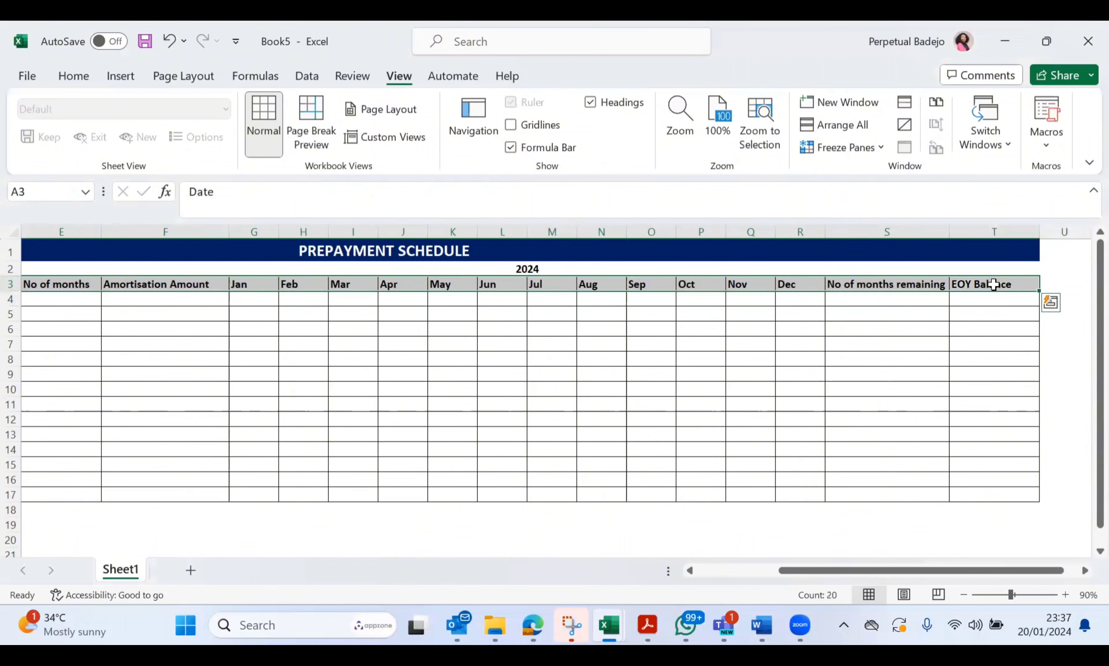
click(73, 77)
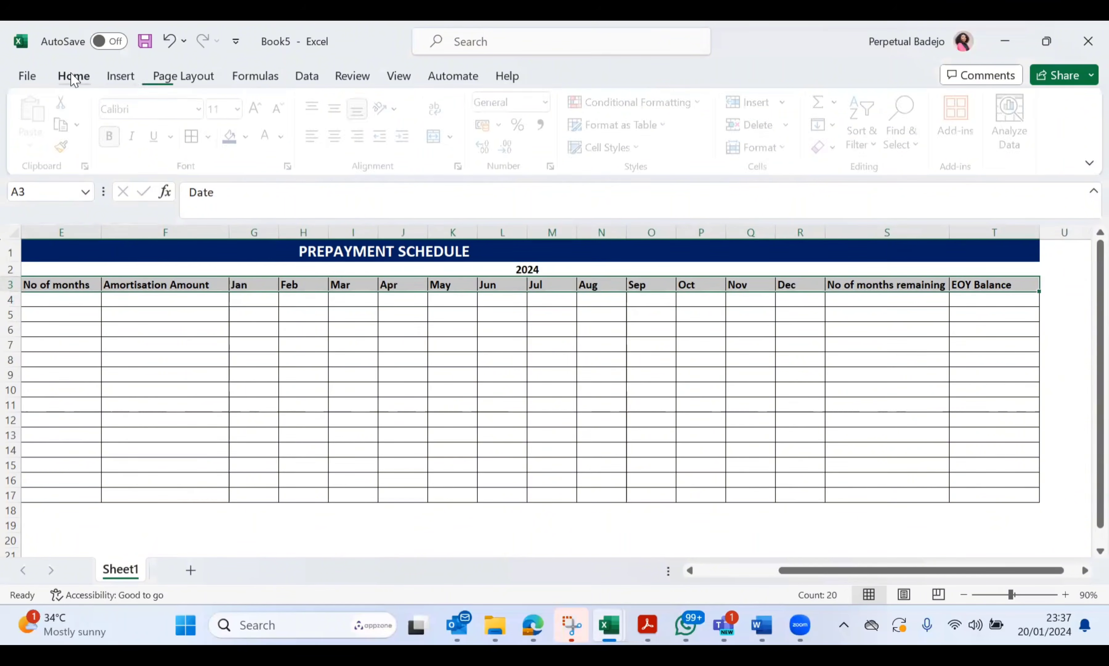
click(251, 137)
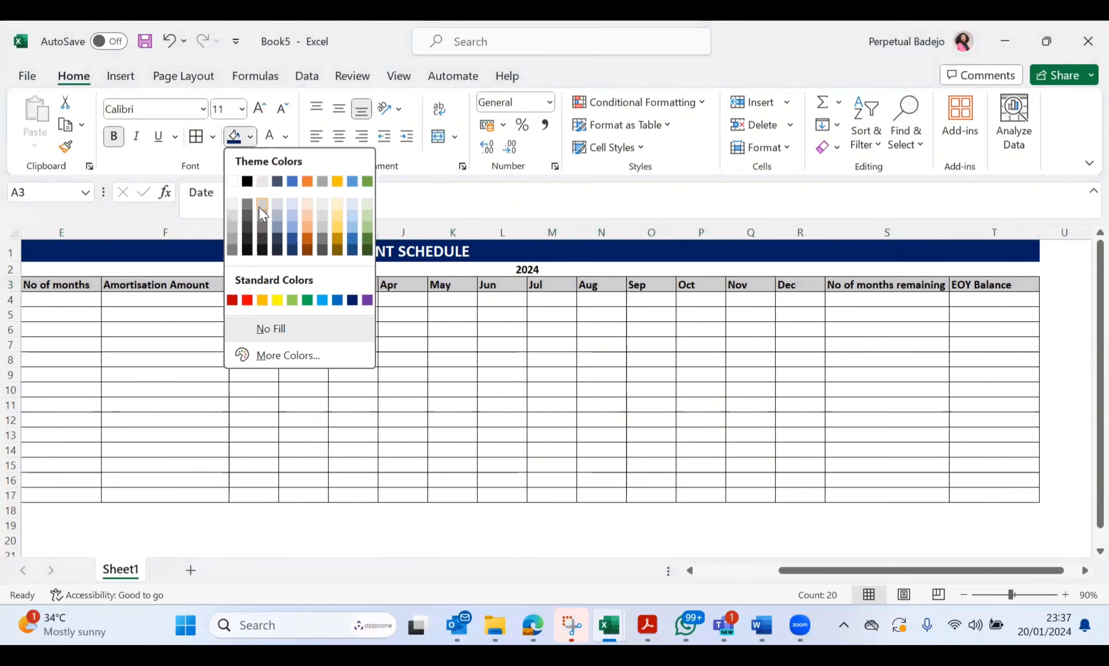
click(260, 206)
scroll(423, 367, left, 4)
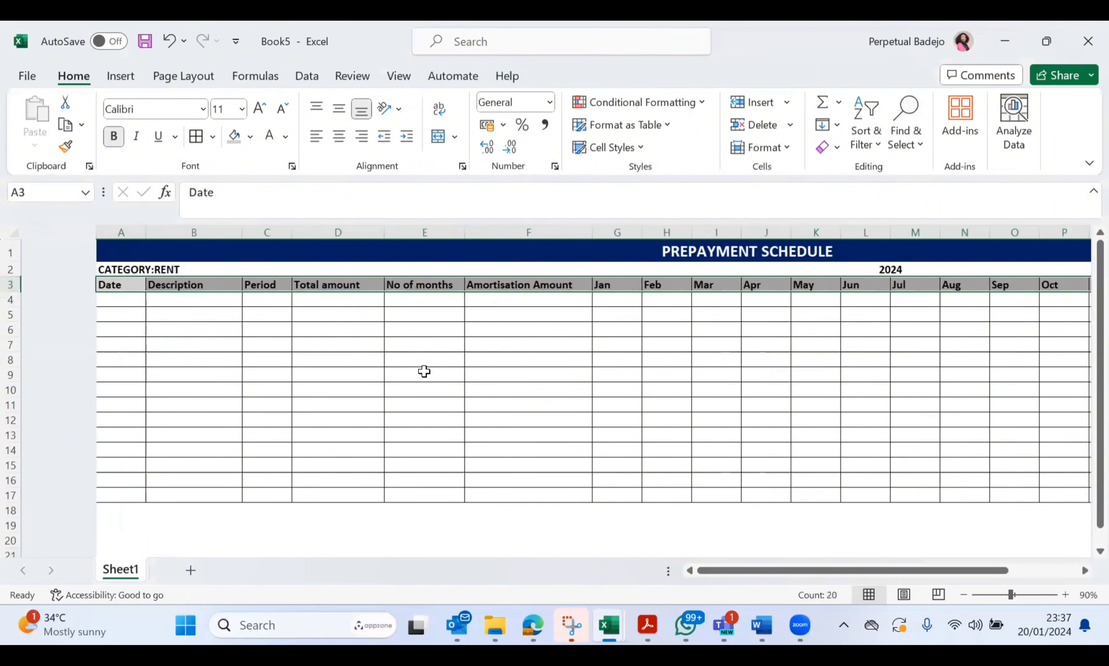
click(424, 371)
Widen the Date column A to about twice its width
click(71, 266)
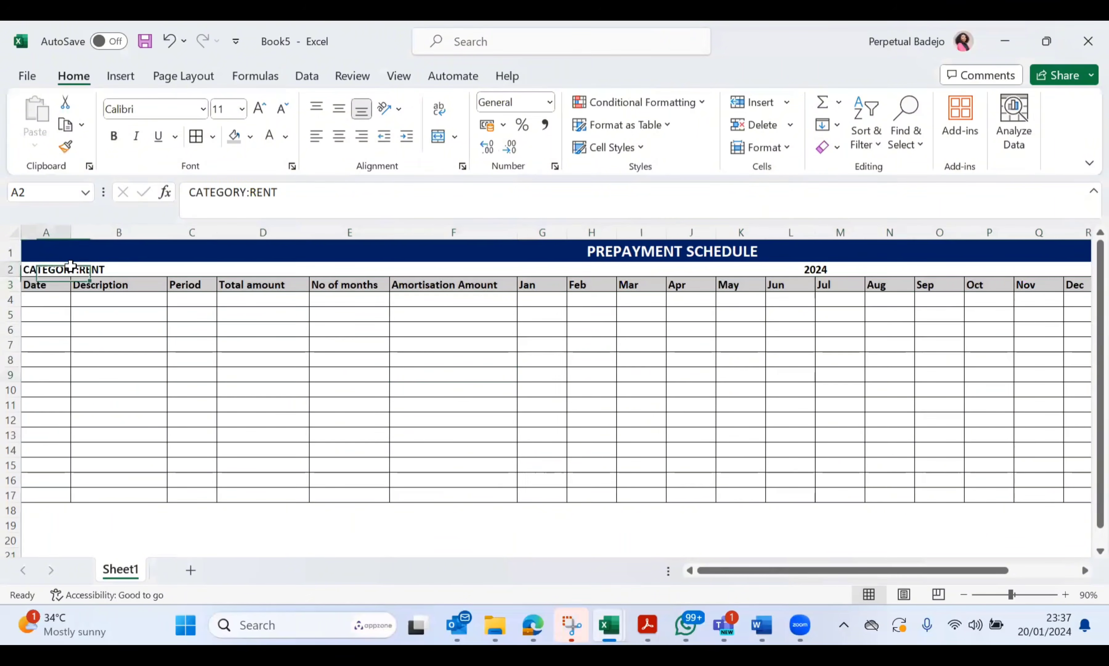
click(40, 298)
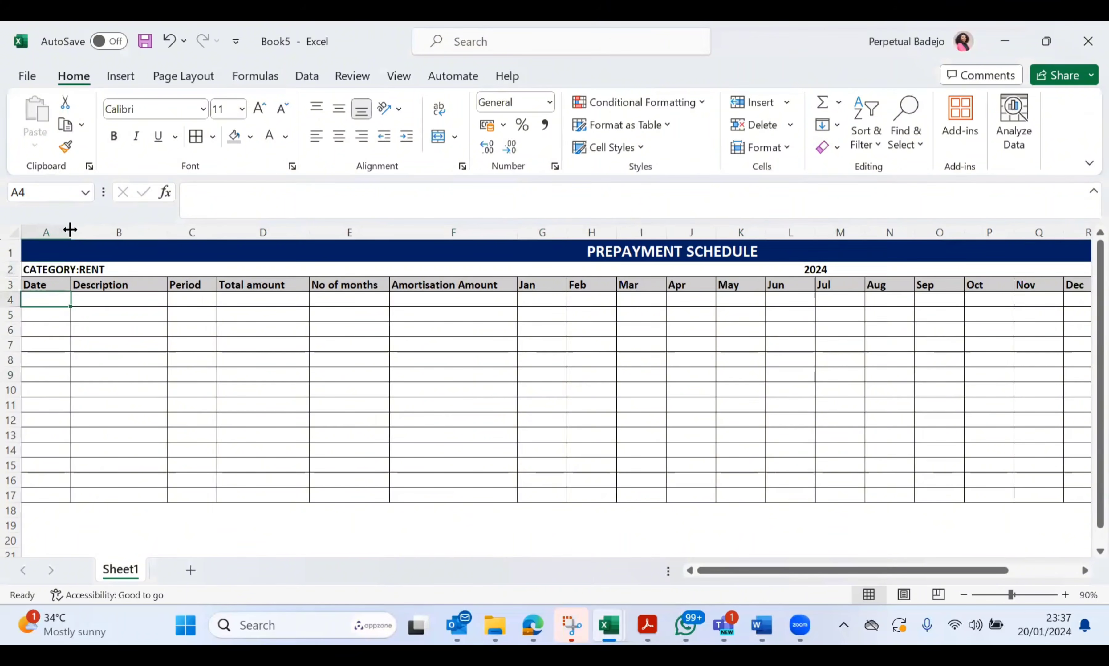
drag(70, 230, 121, 231)
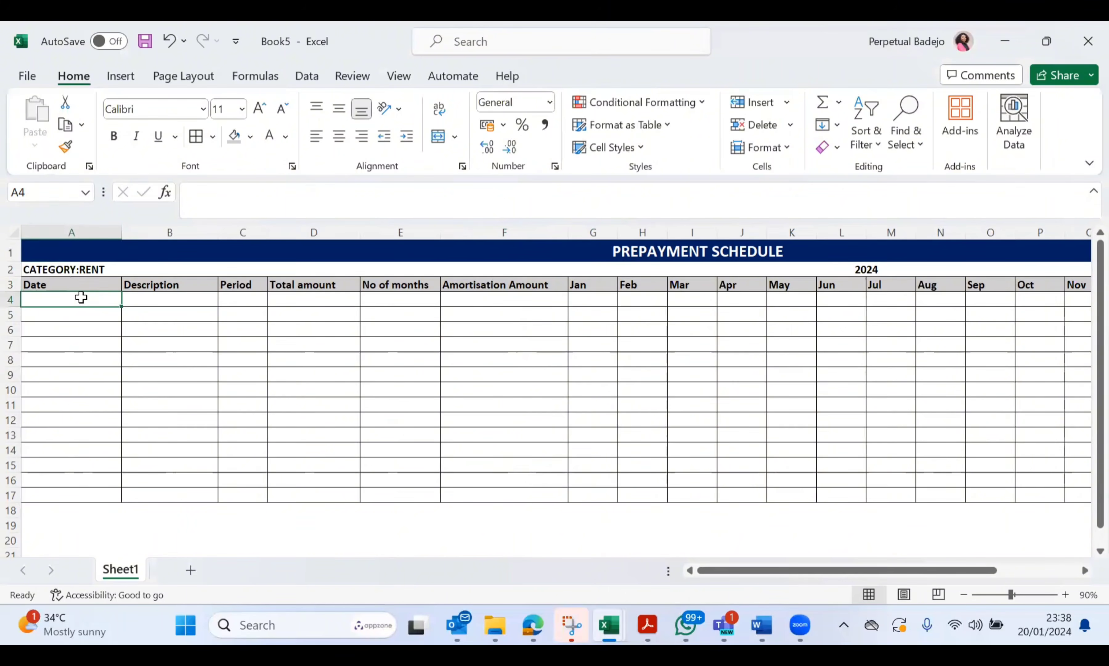
Enter the company name Quic Quic Limited in cell A20, below the table
scroll(116, 372, down, 2)
click(67, 448)
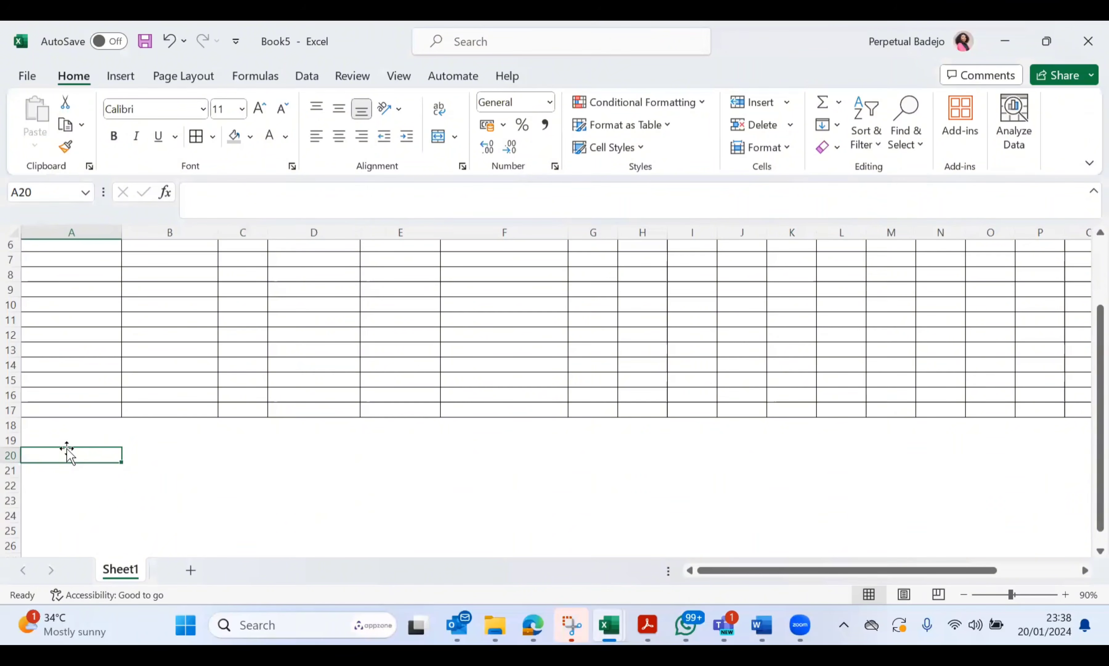
text(Quic Q)
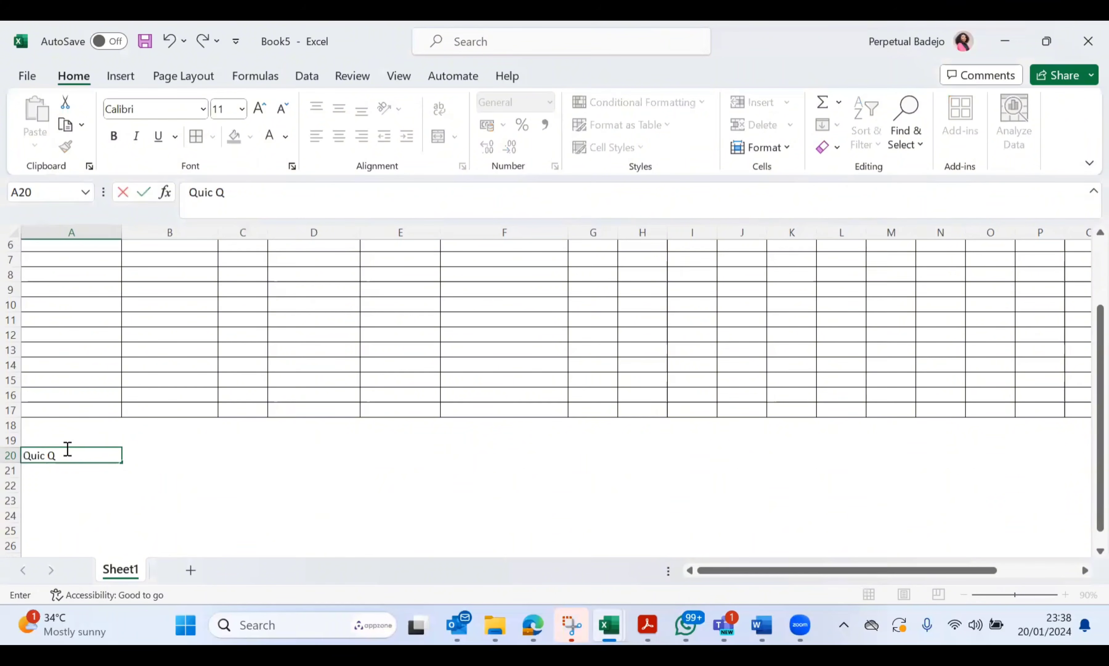
text(uic Limited)
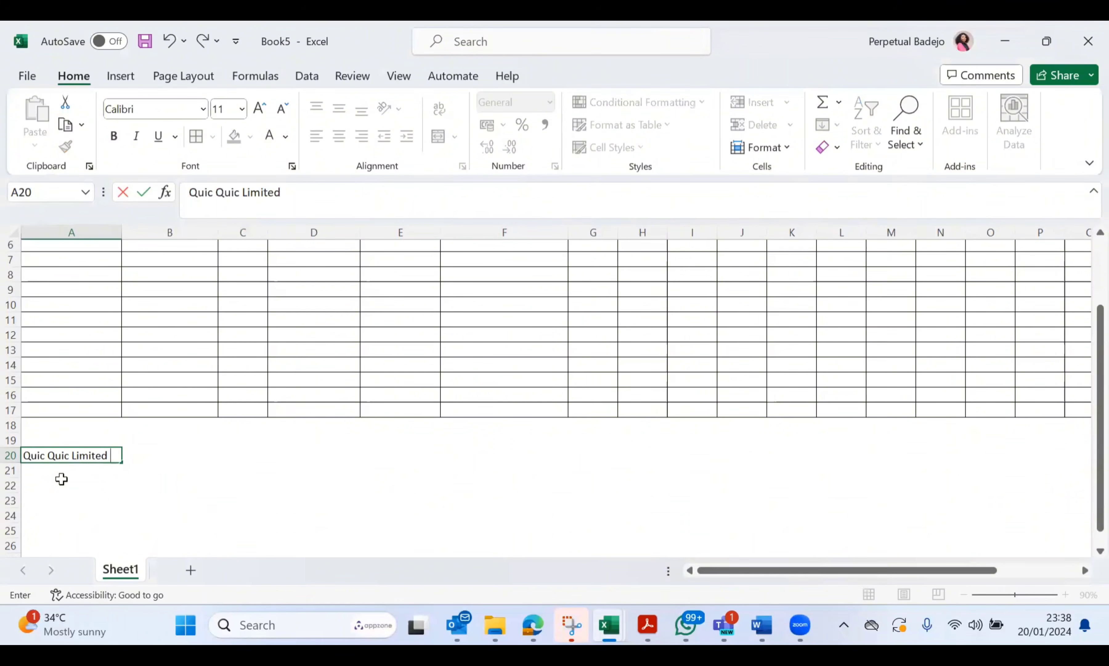
key(Return)
Enter the note "Paid a rent of N1,200,000 in January 2024 for the period Jan - Dec 2024" in cell A21
text(Pi)
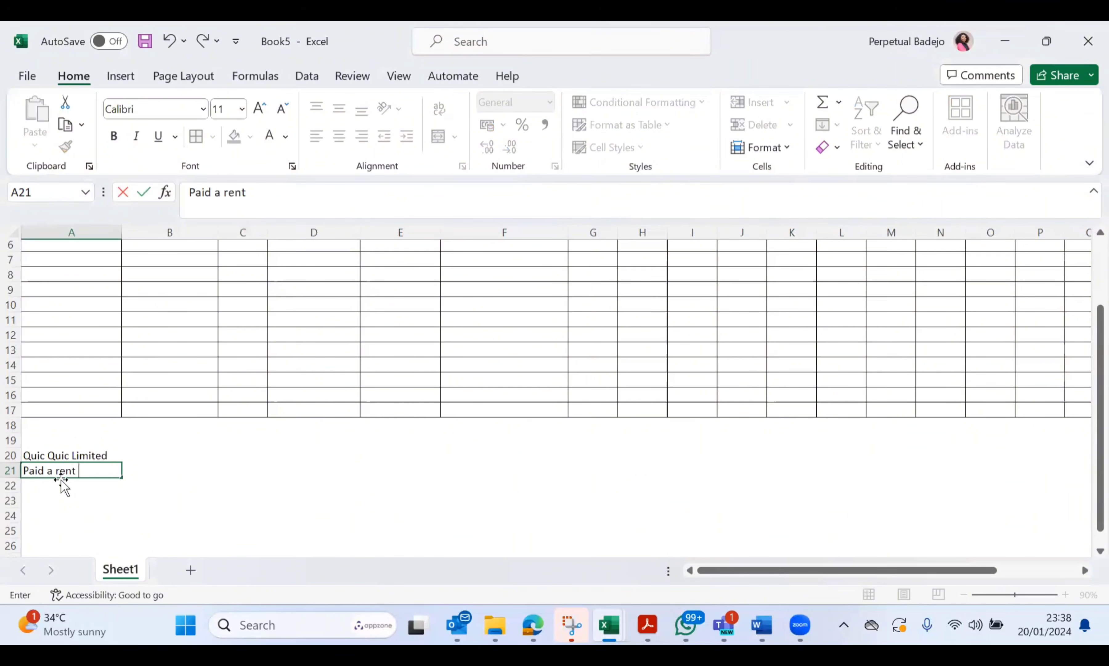
text(N1,200,)
text(0)
text(00 in J)
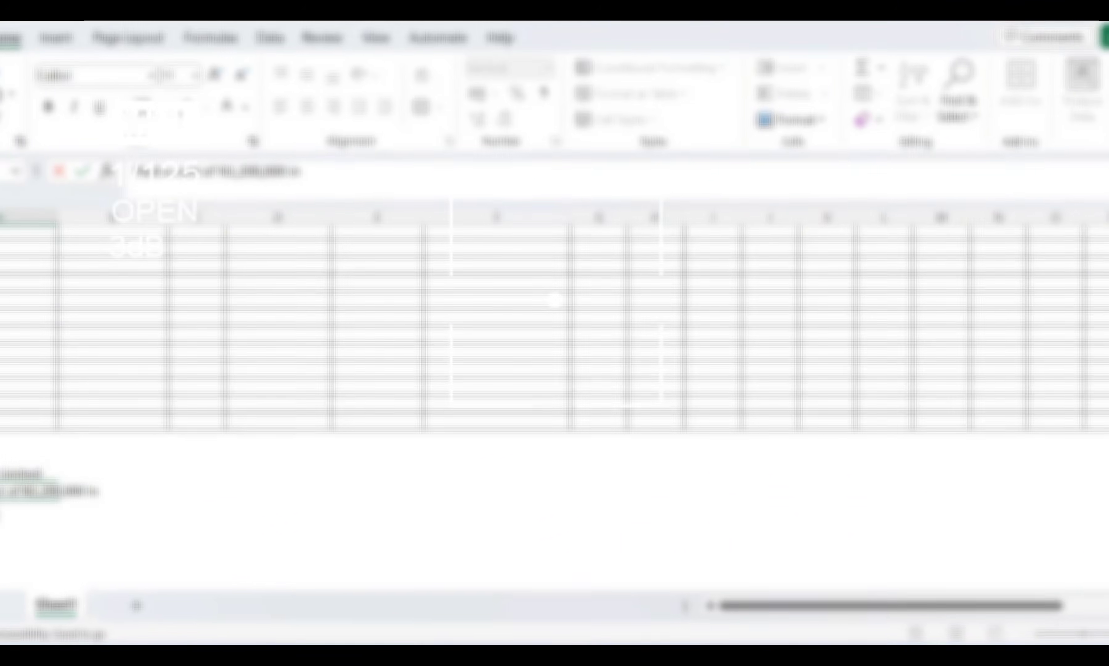
text(anuary 2-24)
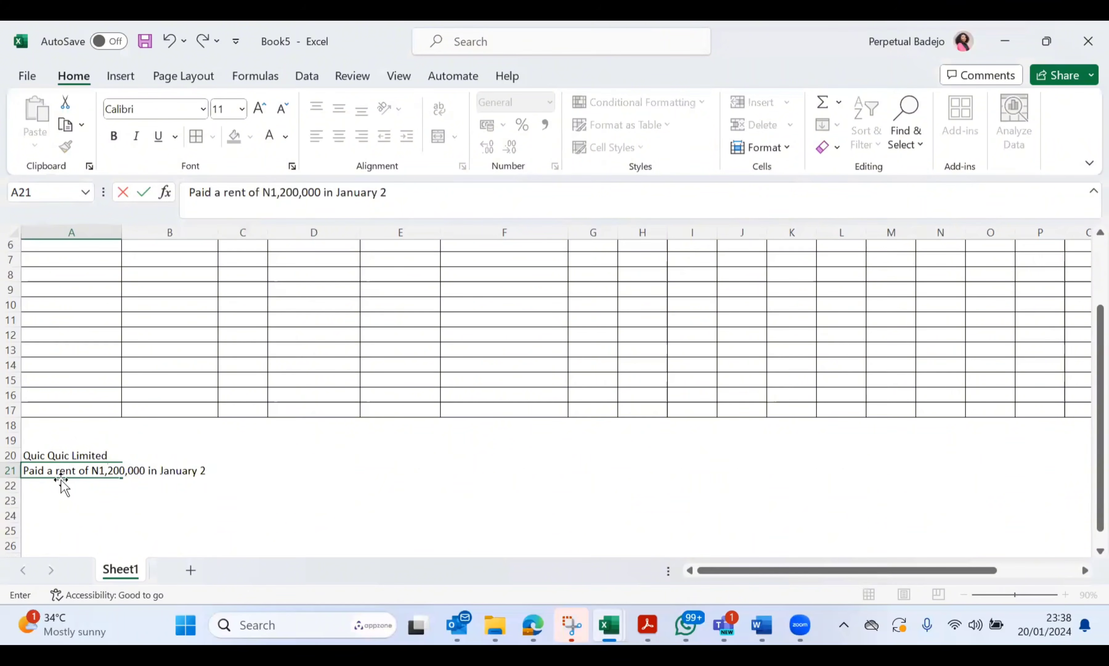
key(BackSpace)
key(BackSpace)
key(BackSpace)
text(024 for the period J)
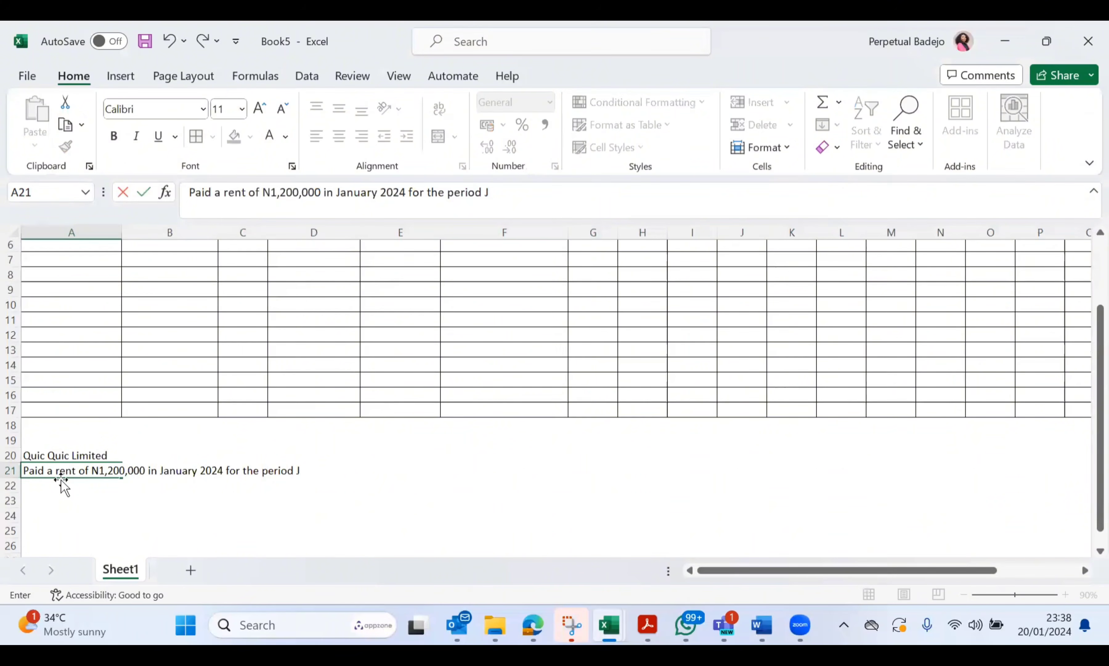
text(an - Dec 2024)
key(Return)
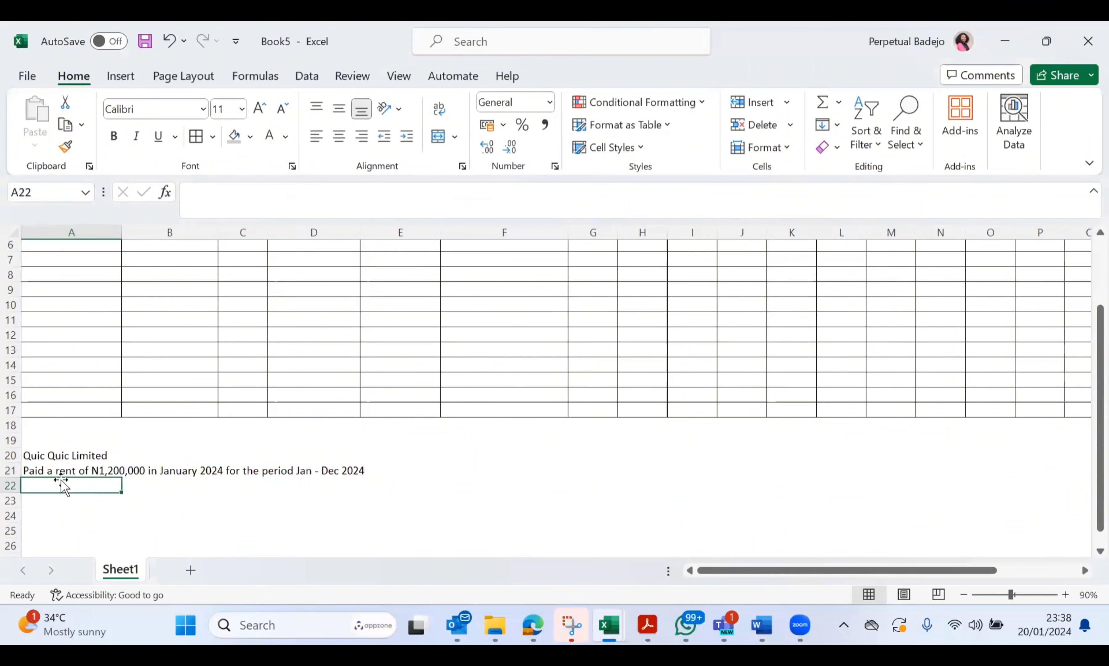
Start a second note in cell A22 with "In March 2024, paid rent for Oyigbo shop, the sum of N1,500,000"
text(In)
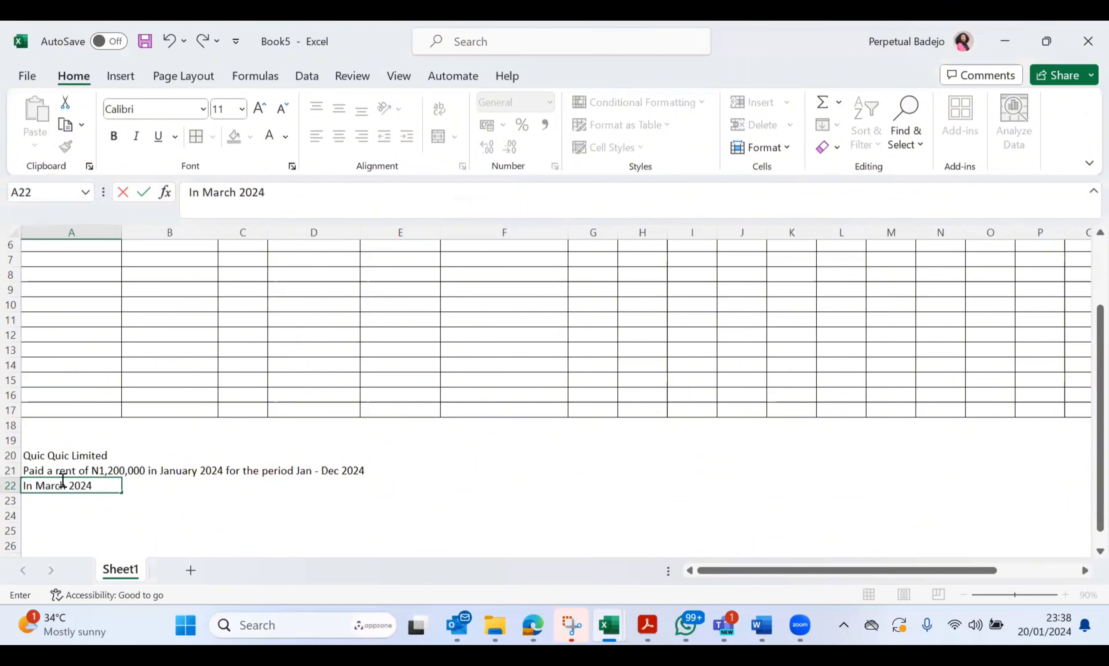
text(March 2024, pa)
text(rent for PO)
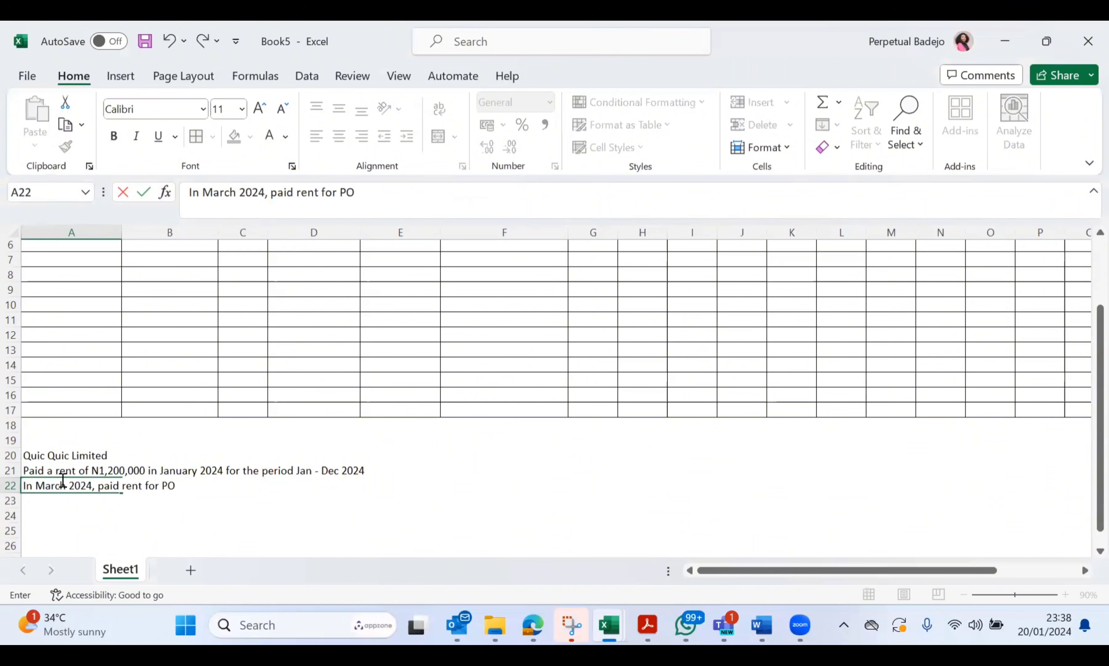
key(BackSpace)
key(BackSpace)
text(Oyigbo branch)
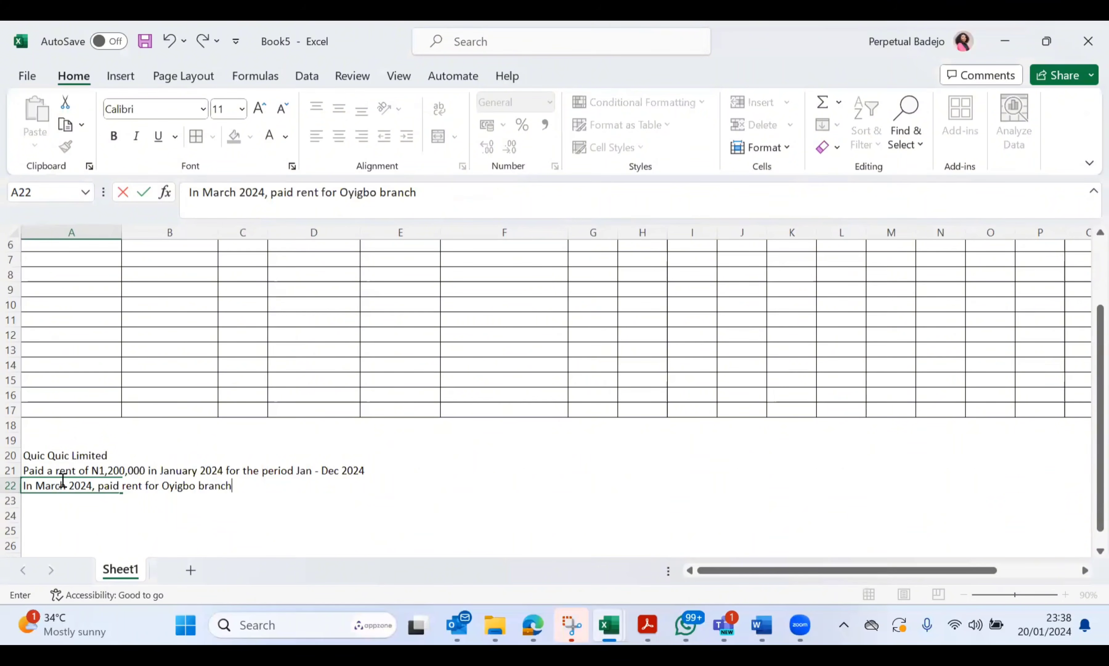
key(BackSpace)
key(BackSpace)
key(BackSpace)
key(BackSpace)
key(BackSpace)
key(BackSpace)
key(BackSpace)
text(shop, the sum of N)
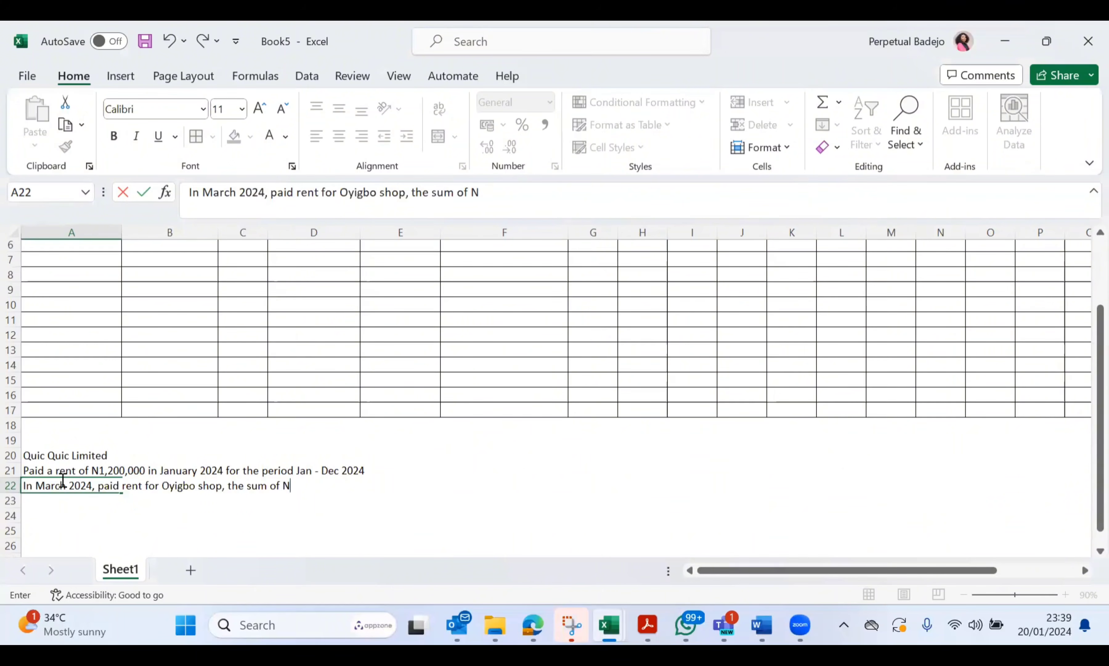
text(1,6)
key(BackSpace)
text(500,)
text(000)
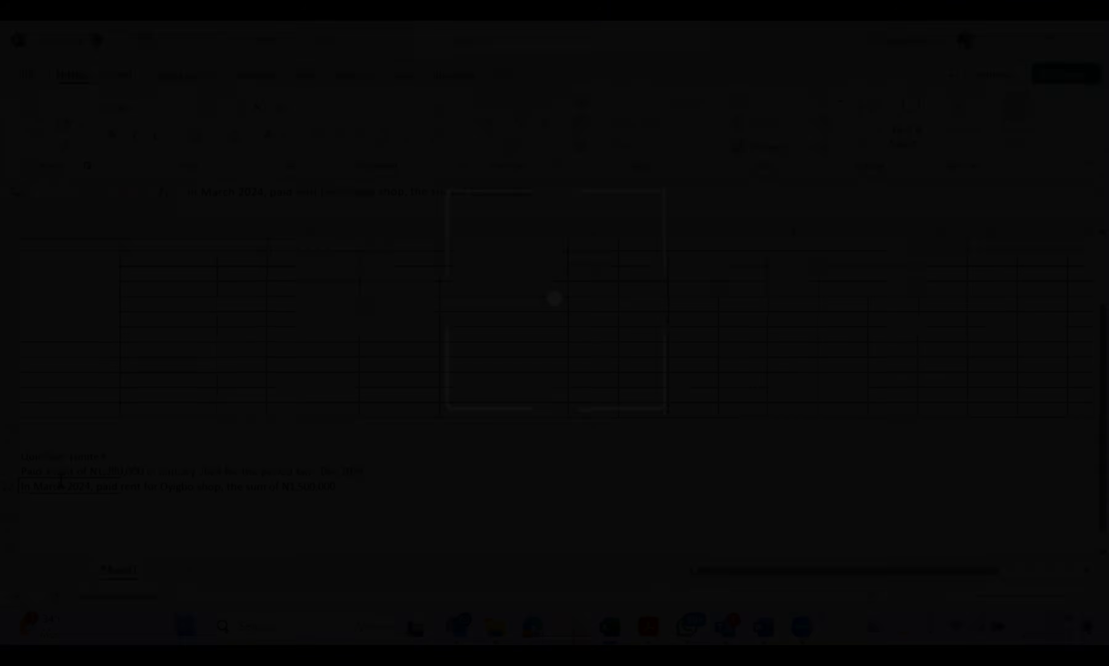
Complete the note in cell A22 with "for the period March 2024 - Aug 2024"
text( FOR)
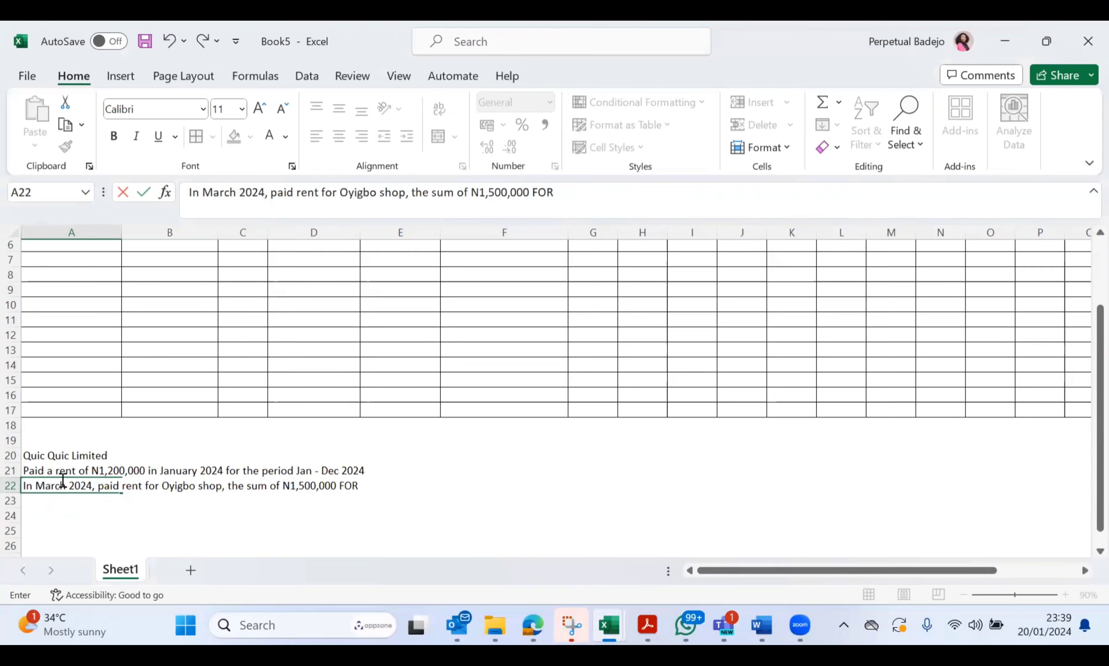
key(BackSpace)
key(BackSpace)
key(BackSpace)
text(for the period )
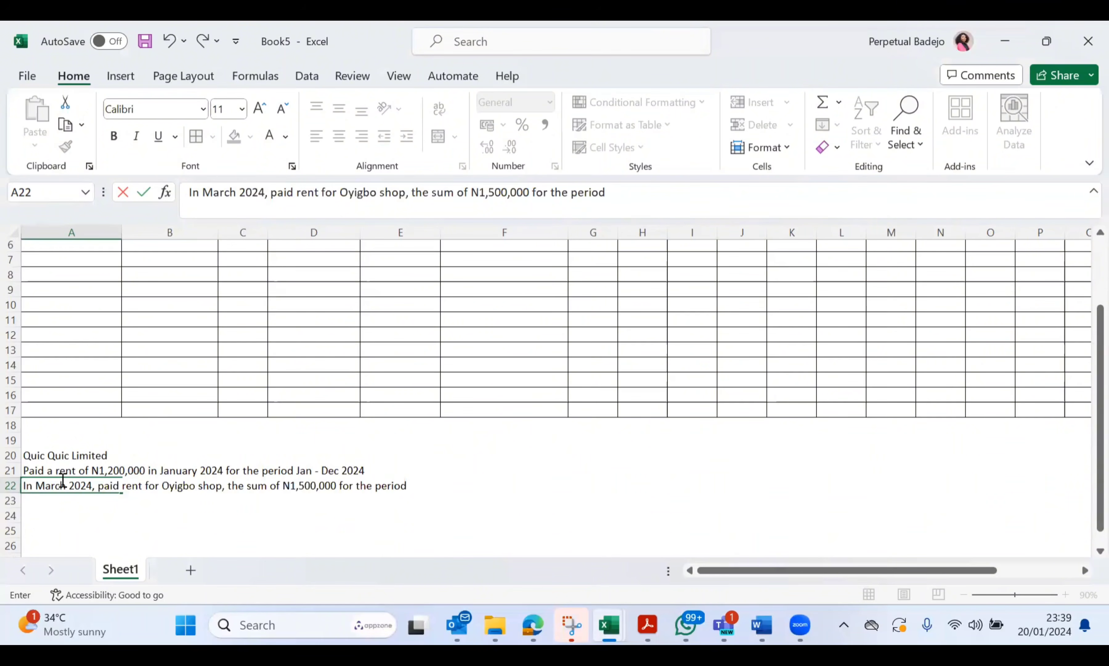
text(Jan)
key(BackSpace)
key(BackSpace)
key(BackSpace)
text(March 2024 -)
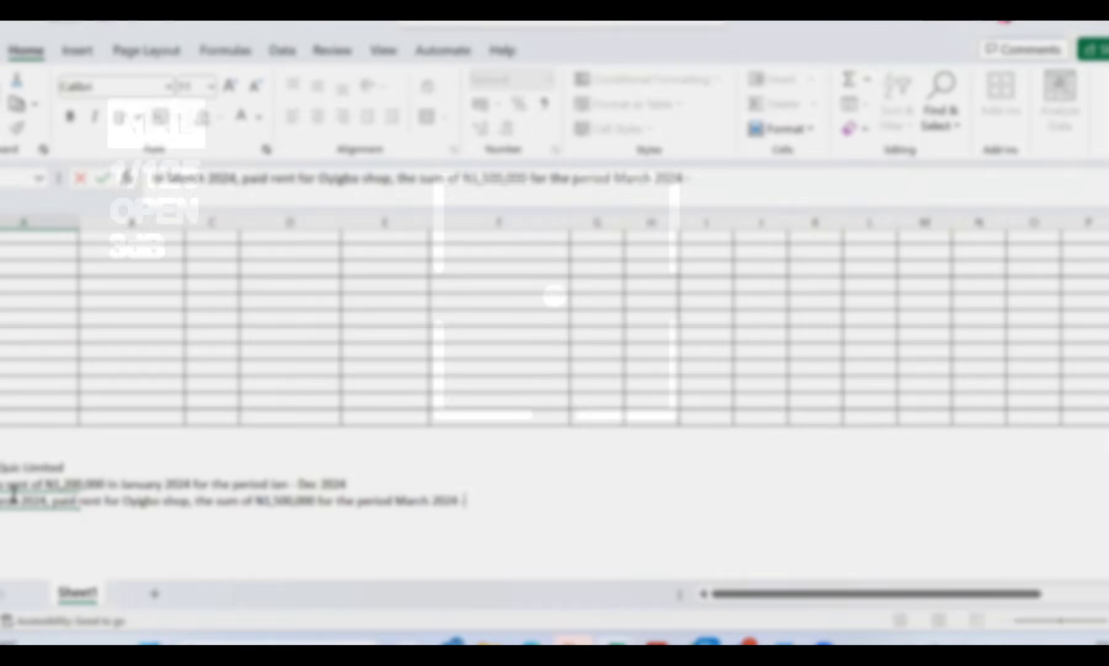
text(Aug)
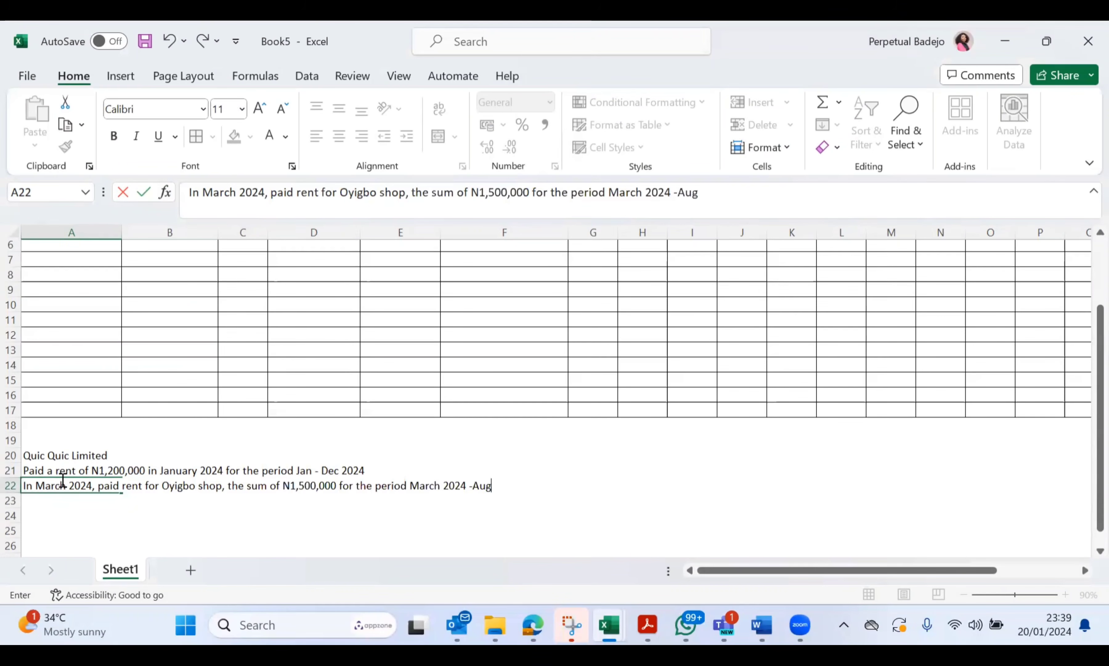
key(BackSpace)
key(BackSpace)
key(BackSpace)
text(Aug 2024)
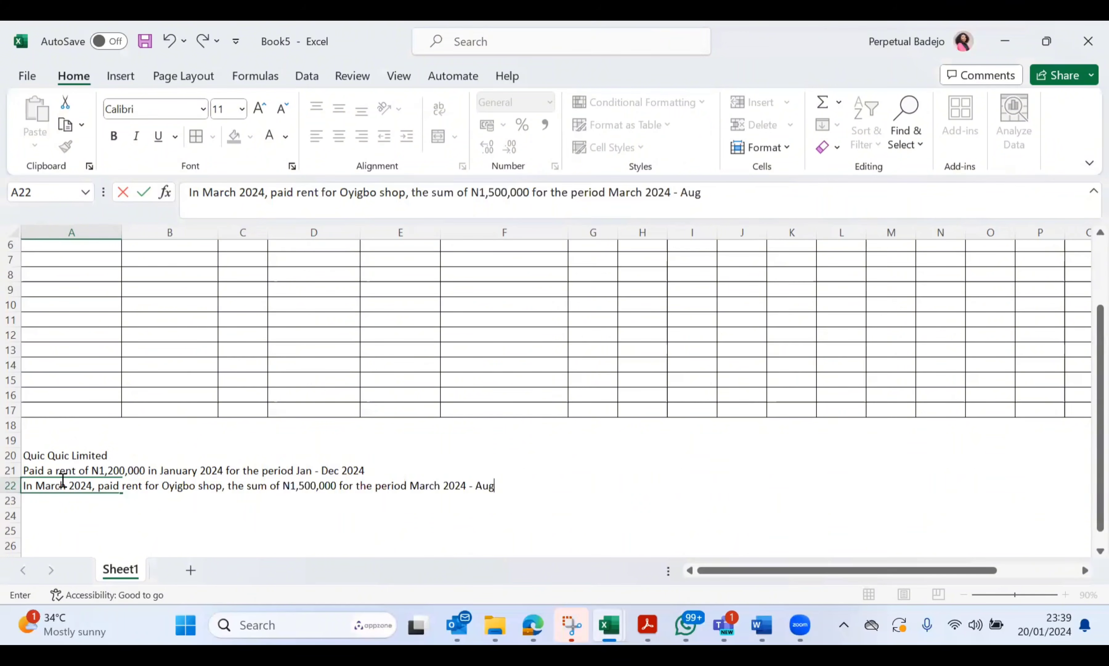
key(Return)
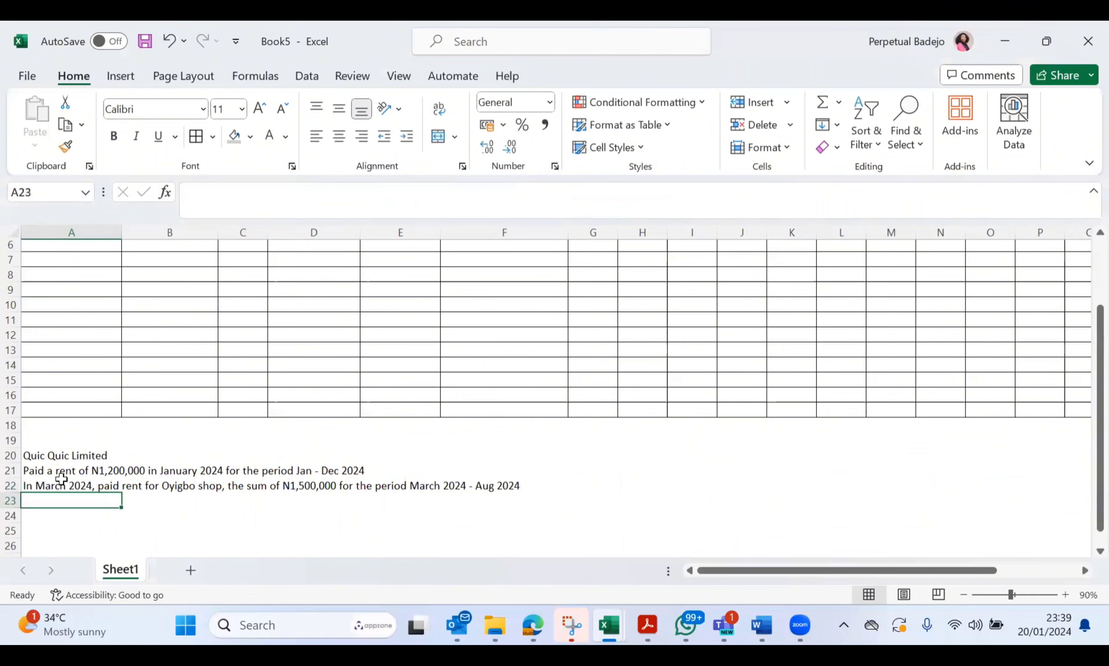
scroll(69, 498, down, 1)
scroll(70, 498, up, 1)
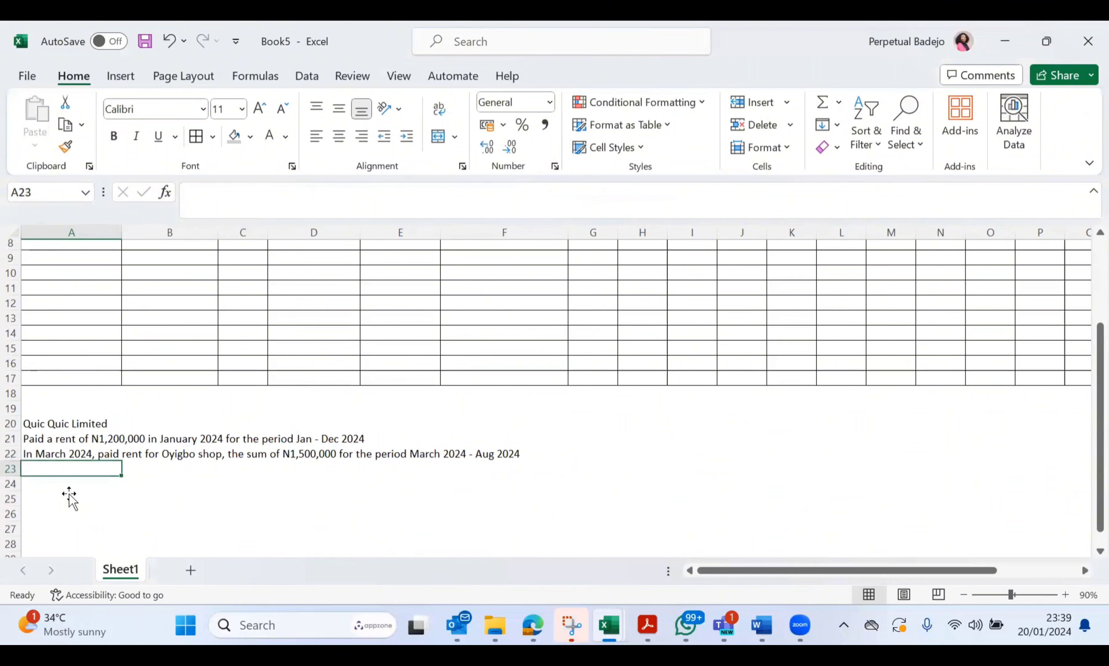
text(In)
key(BackSpace)
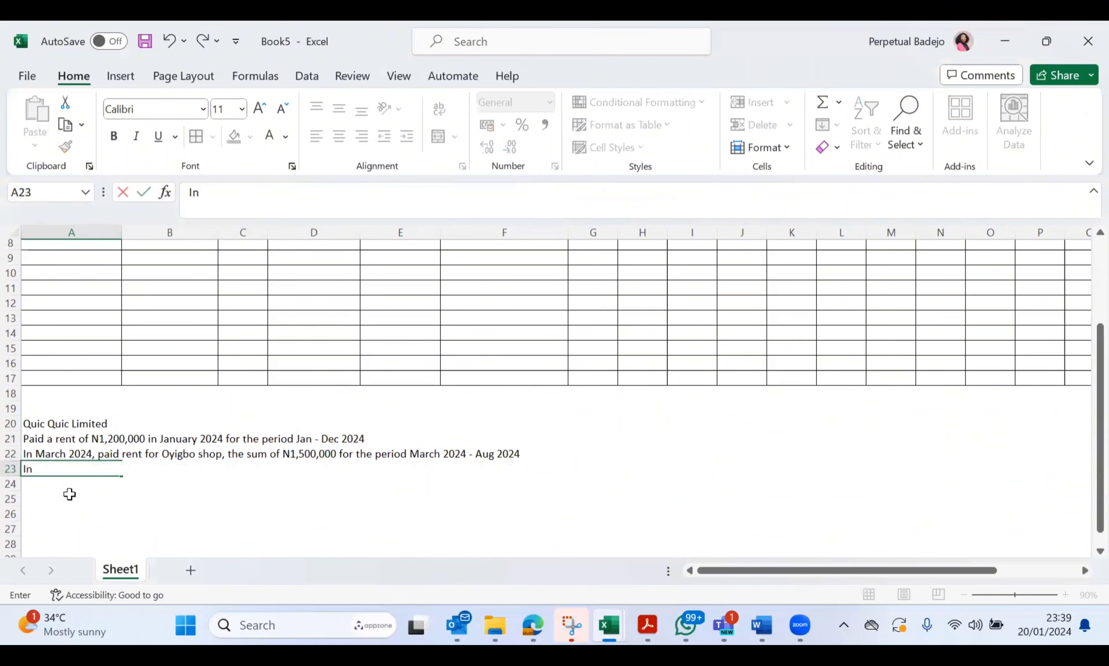
key(BackSpace)
key(BackSpace)
click(166, 483)
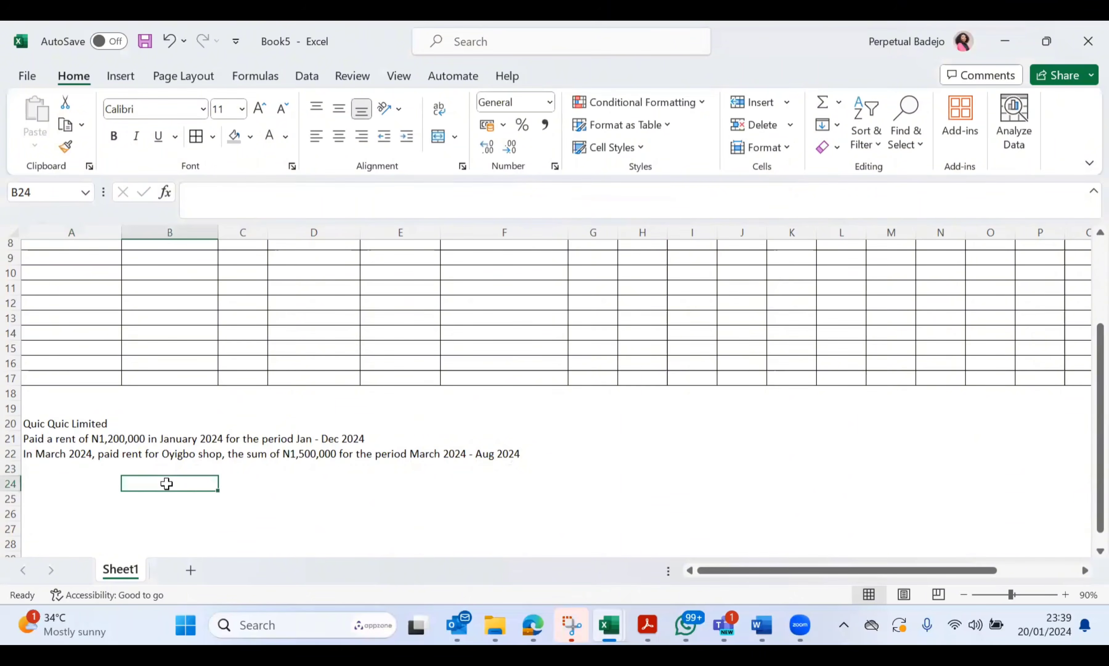
Enter January 2024 as the date of the first schedule entry in cell A4
scroll(167, 483, up, 1)
scroll(167, 484, up, 1)
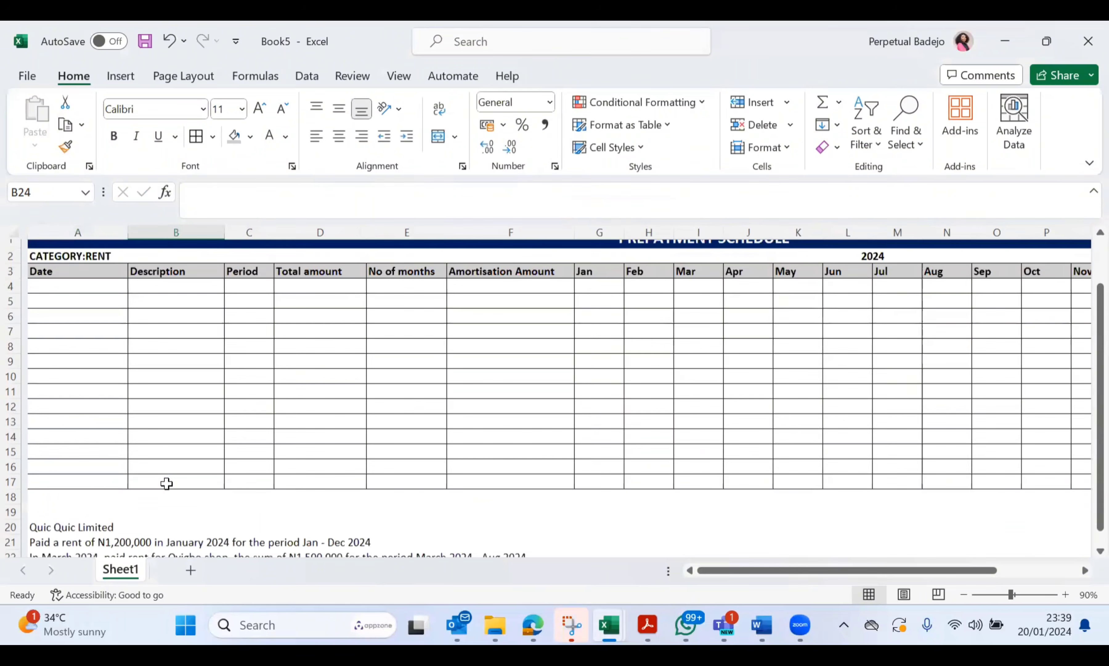
scroll(167, 483, down, 1)
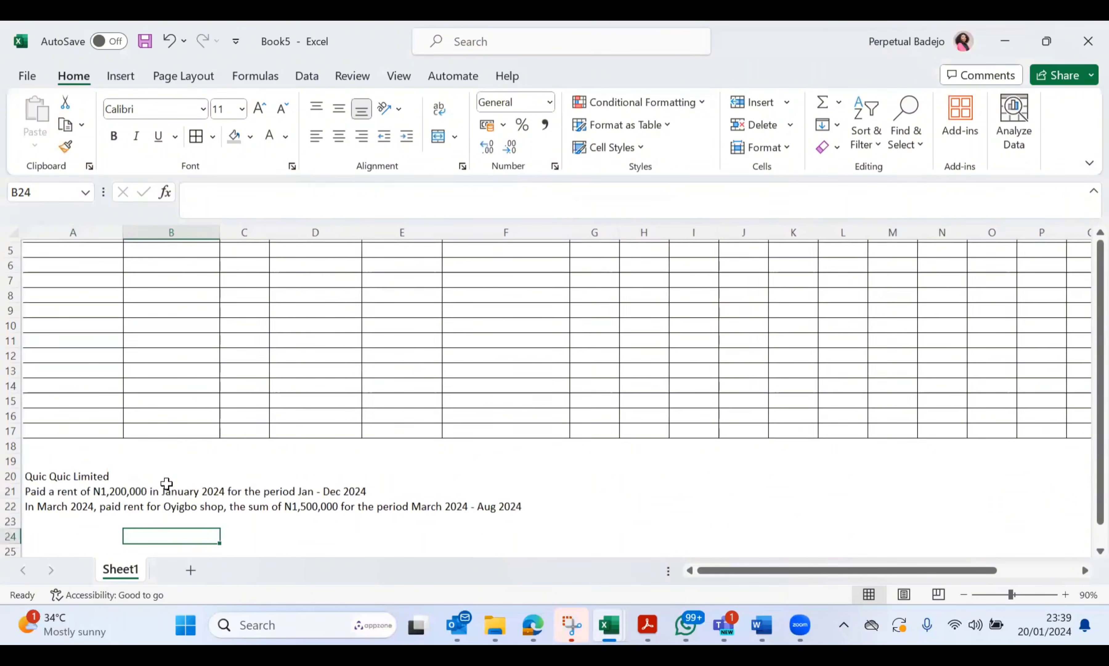
click(9, 491)
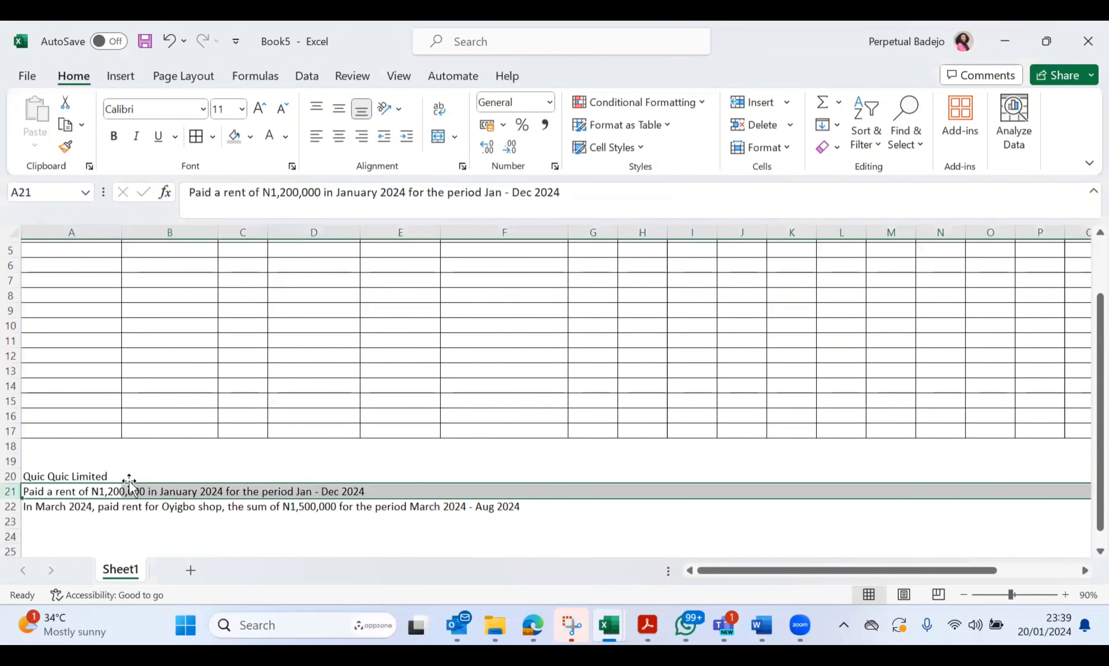
click(65, 489)
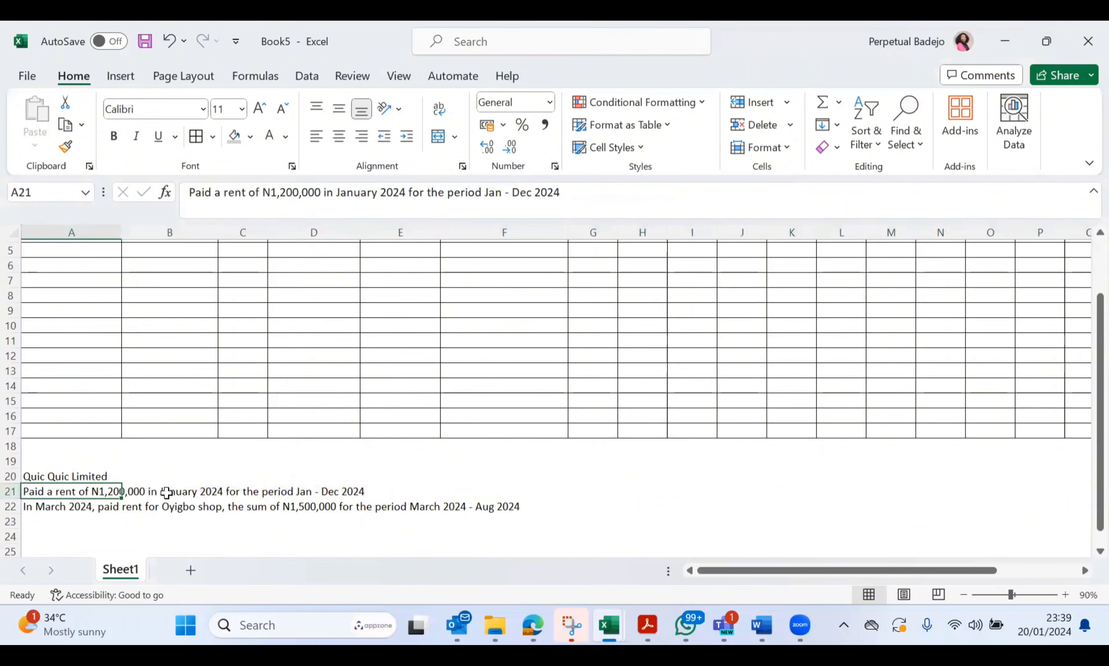
scroll(167, 493, up, 1)
click(79, 295)
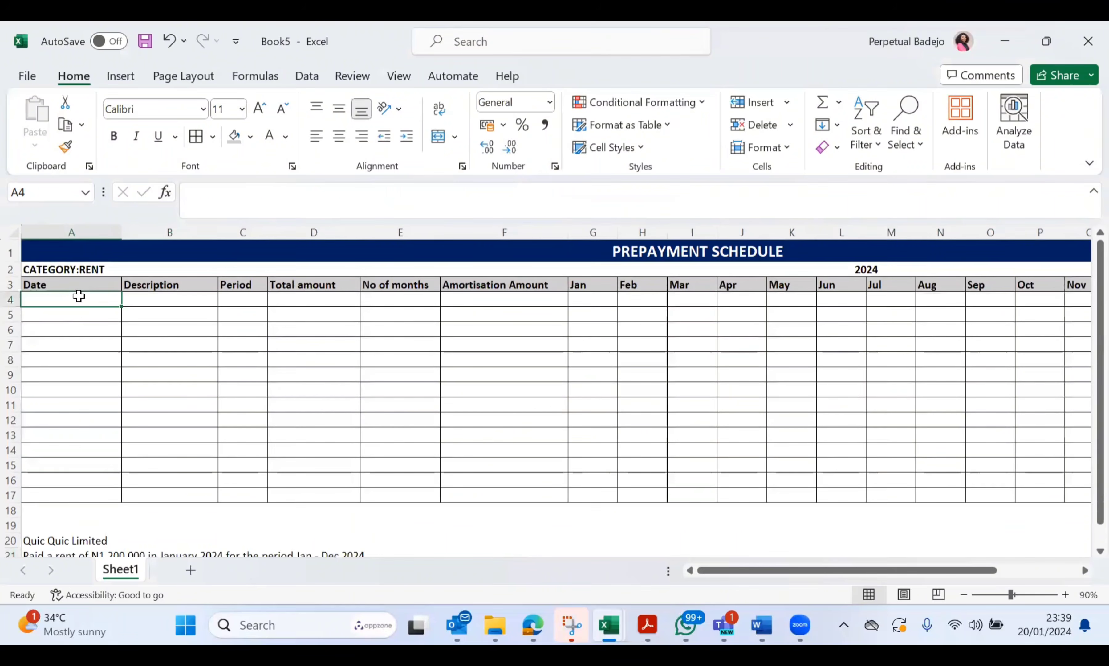
text(Jan)
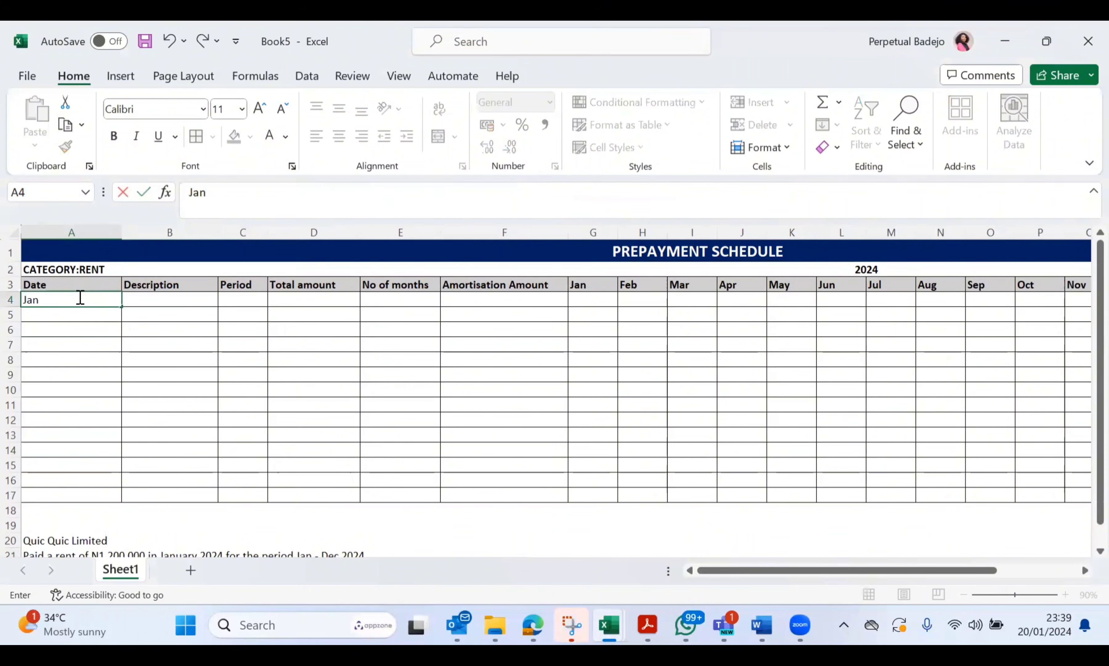
text(uary 2024)
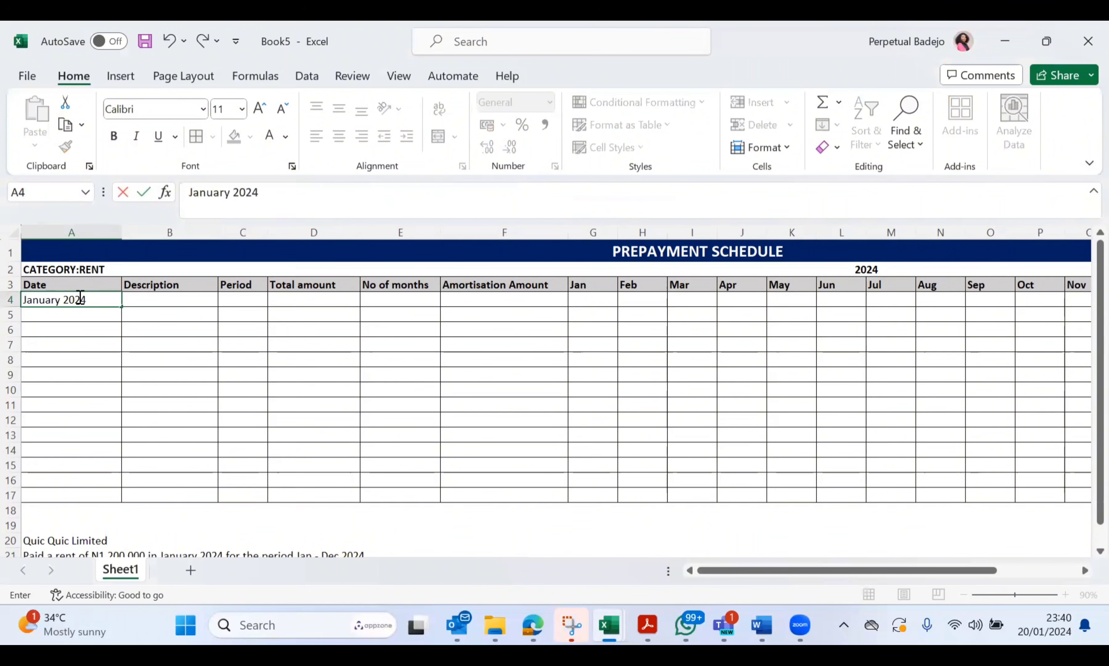
key(Return)
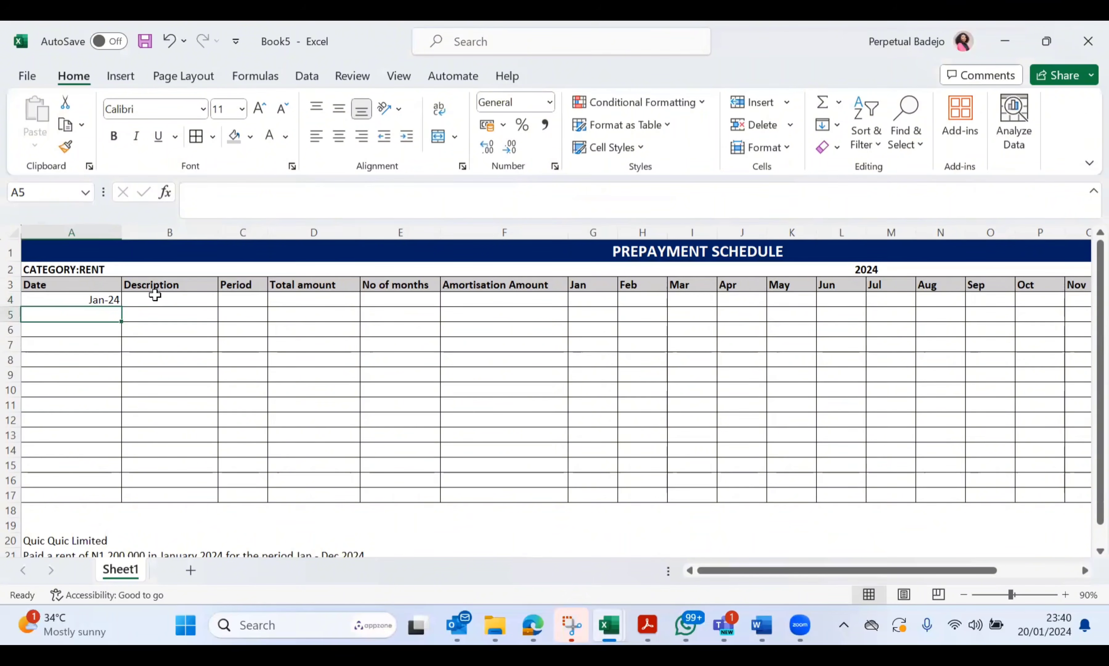
Enter "Rent payment for Headoffice branch for Jan - Dec 2024" as the first entry's description in cell B4
click(188, 299)
text(Rent ;pa)
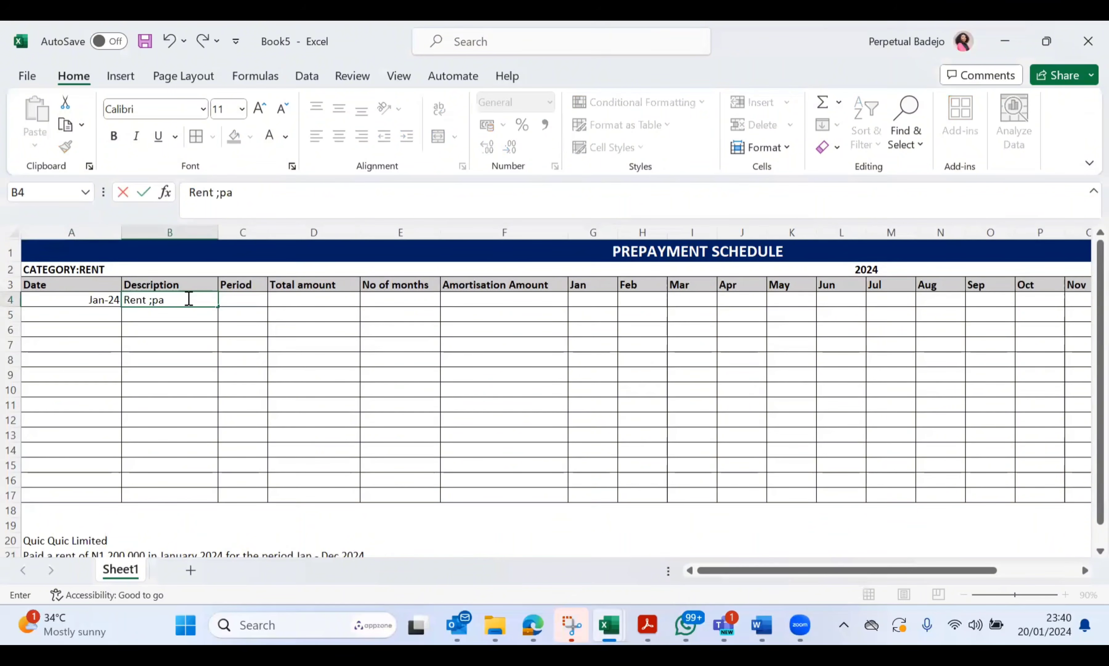
key(BackSpace)
key(BackSpace)
key(BackSpace)
text(payment)
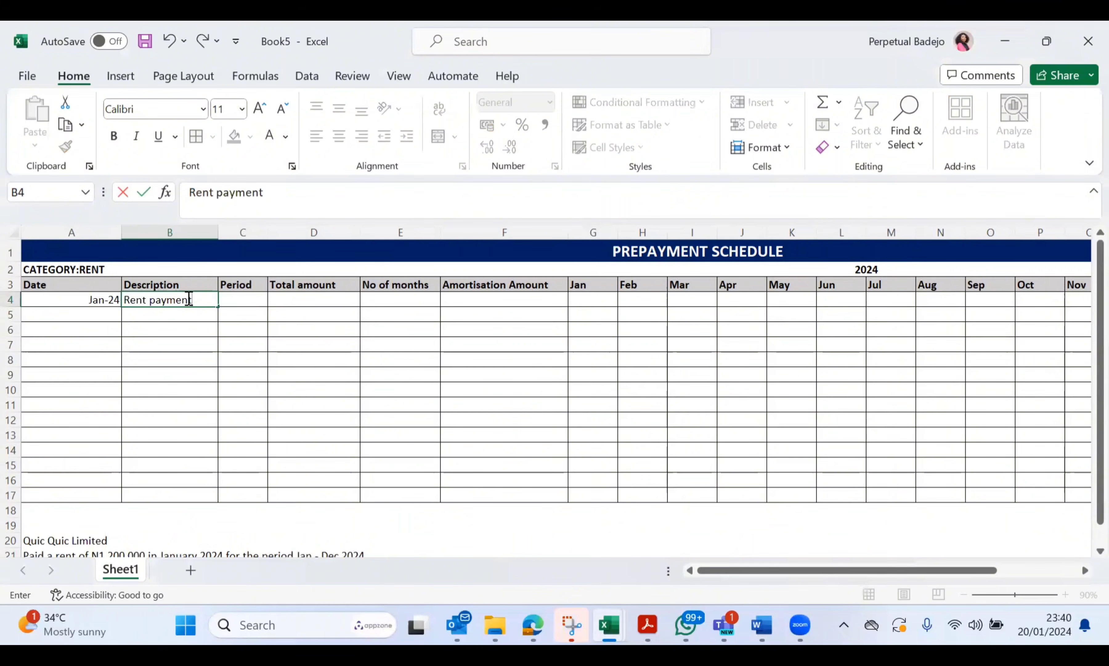
text( for Headoffic)
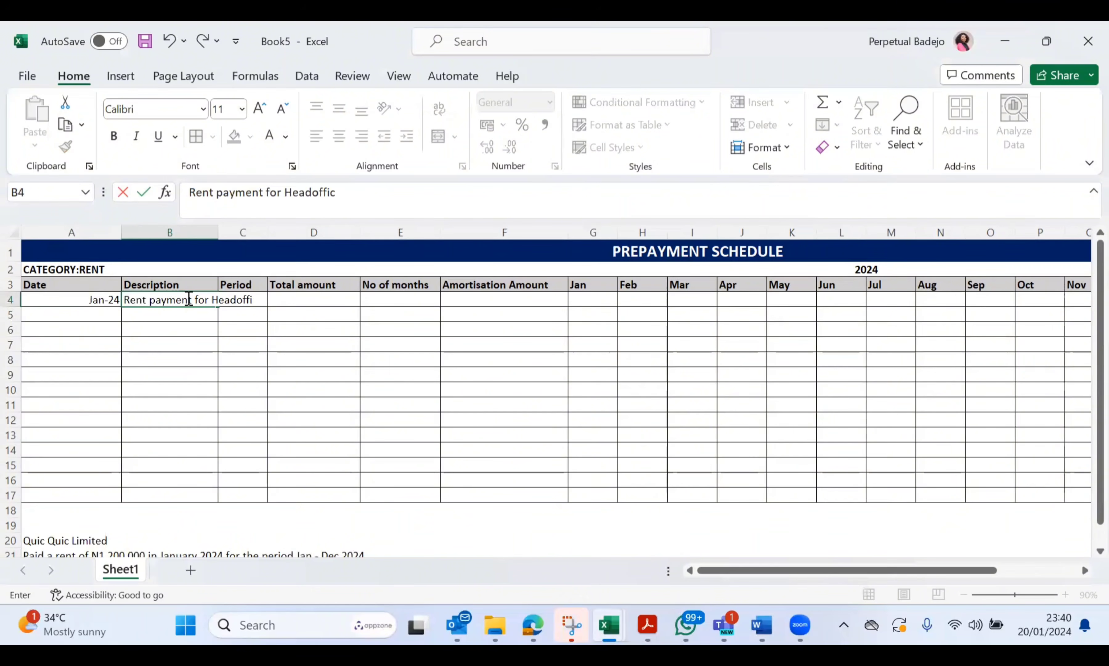
text(e branch for Jan)
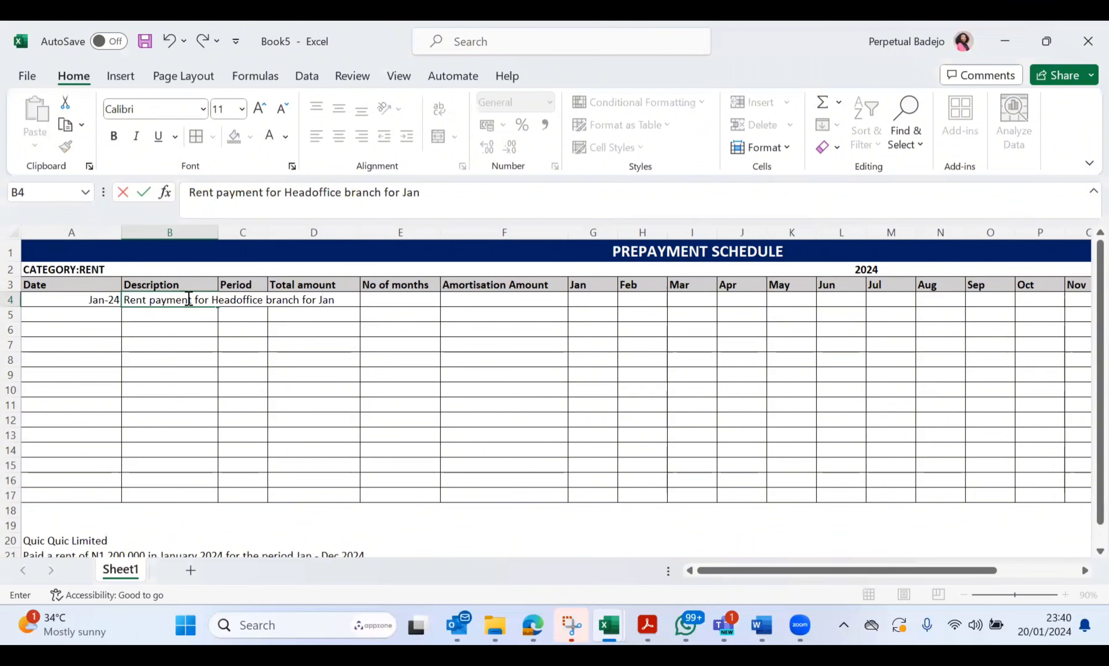
text( - Dec 2024)
click(242, 363)
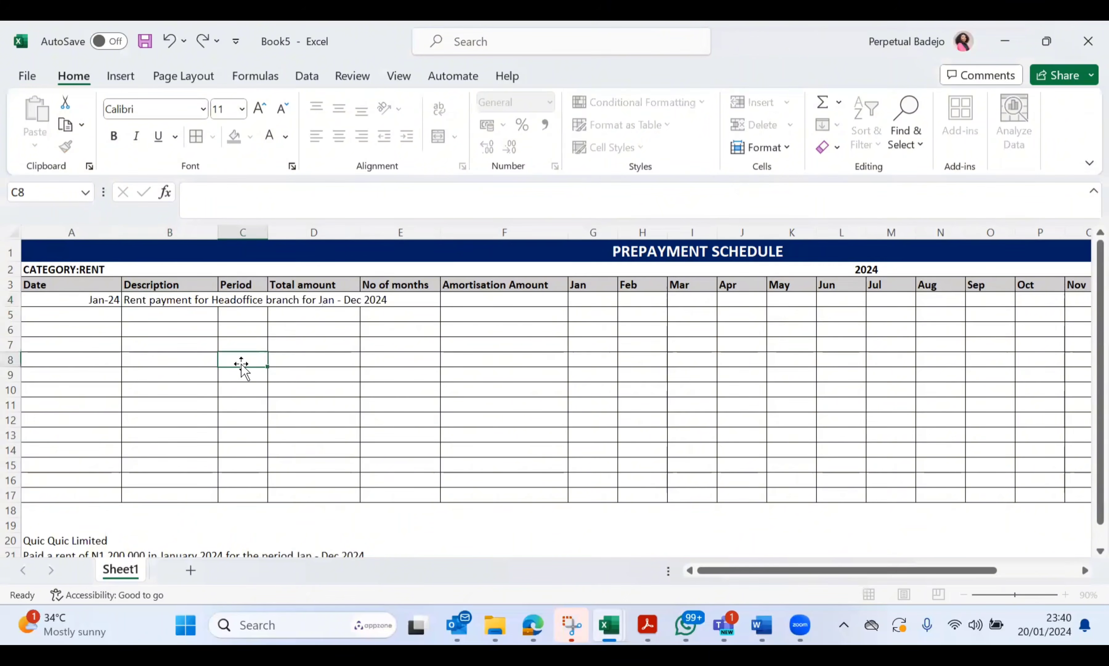
Enter "Jan-Dec 2024" as the first entry's period in cell C4 and widen the Description and Period columns
drag(218, 232, 276, 248)
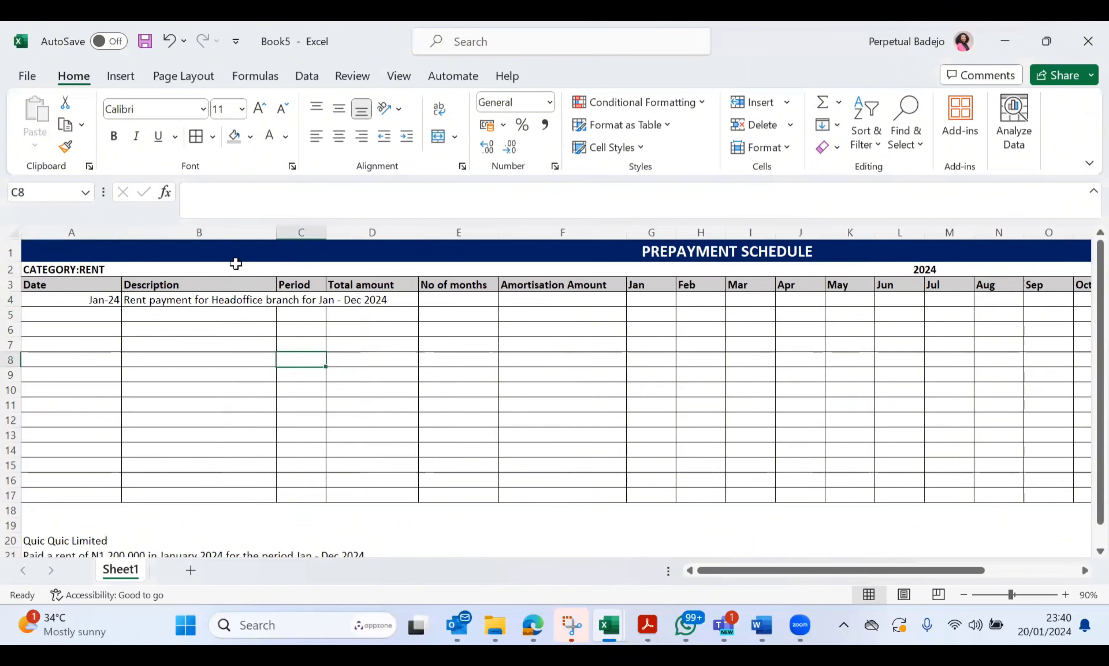
click(298, 299)
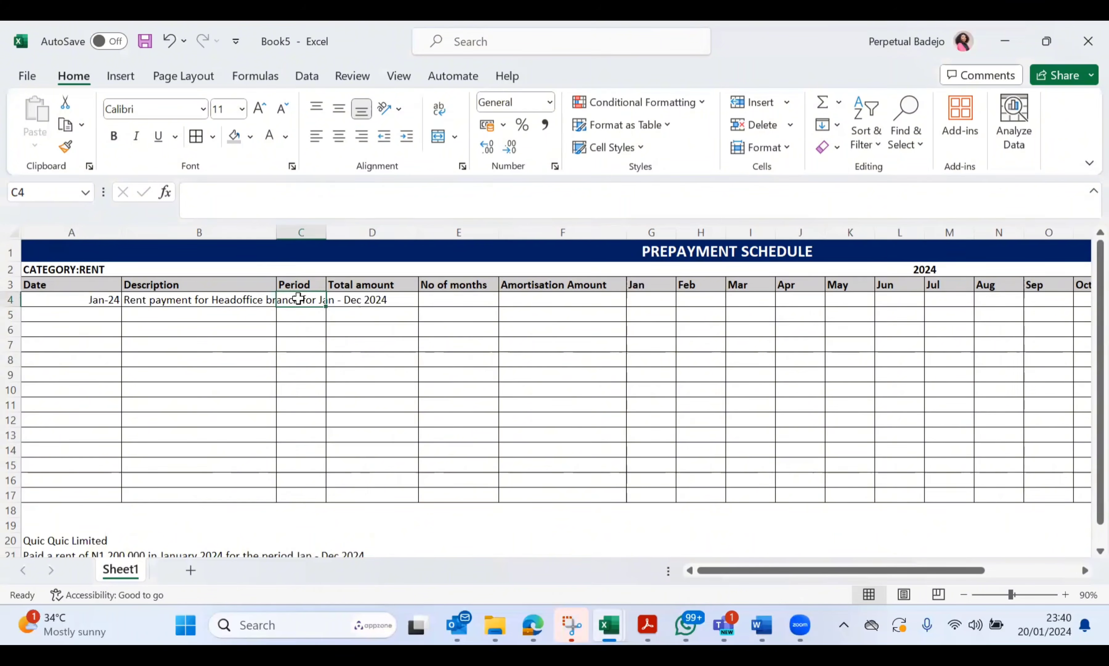
text(Jan)
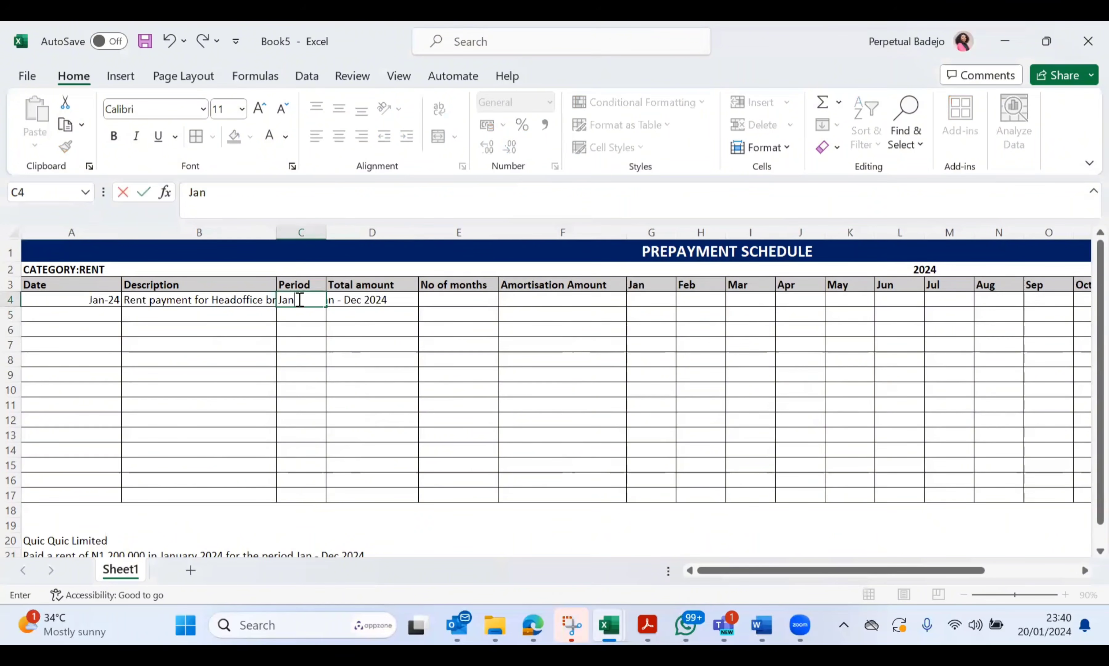
text(-Dec 2)
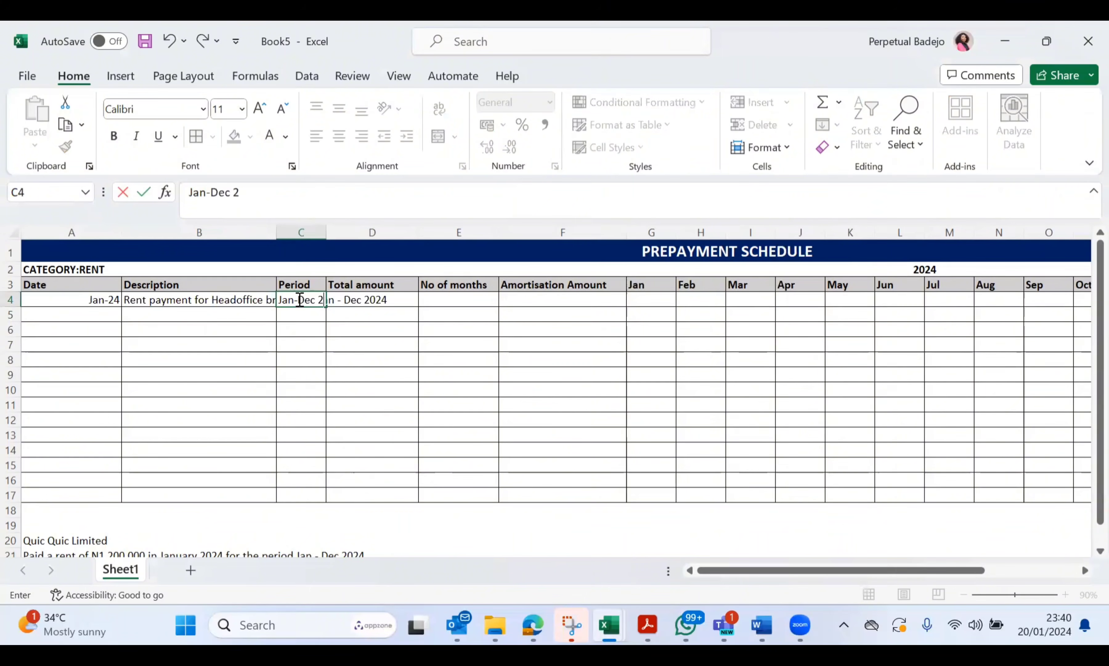
text(024)
click(366, 340)
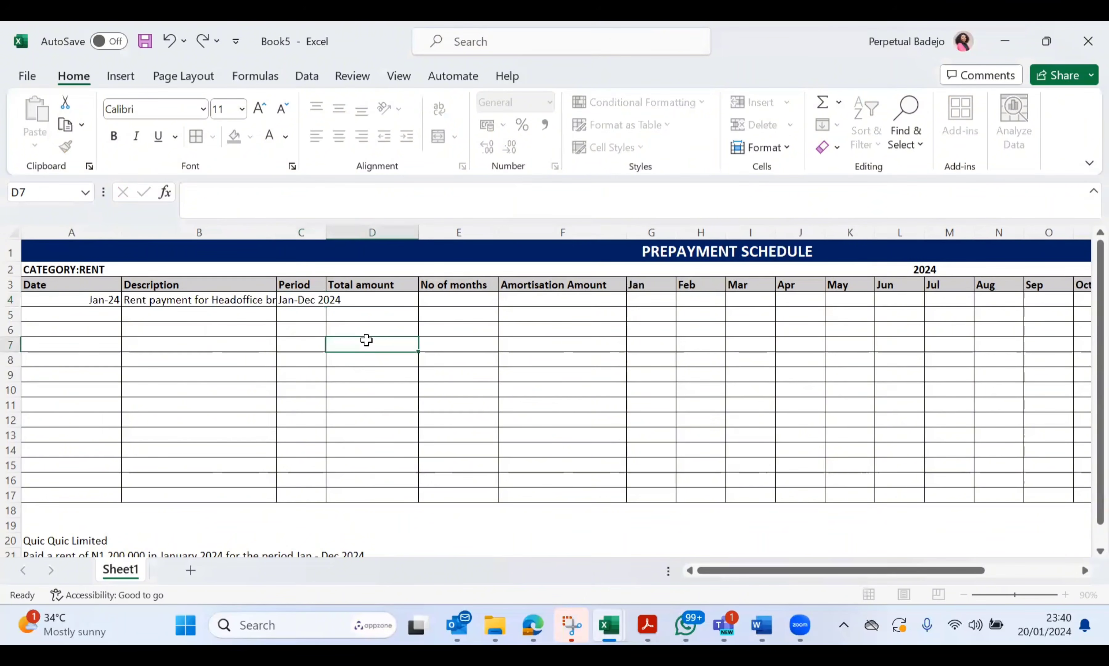
drag(326, 232, 355, 233)
Enter 1200000 as the first entry's total amount in cell D4 and apply the comma number style to column D
click(395, 294)
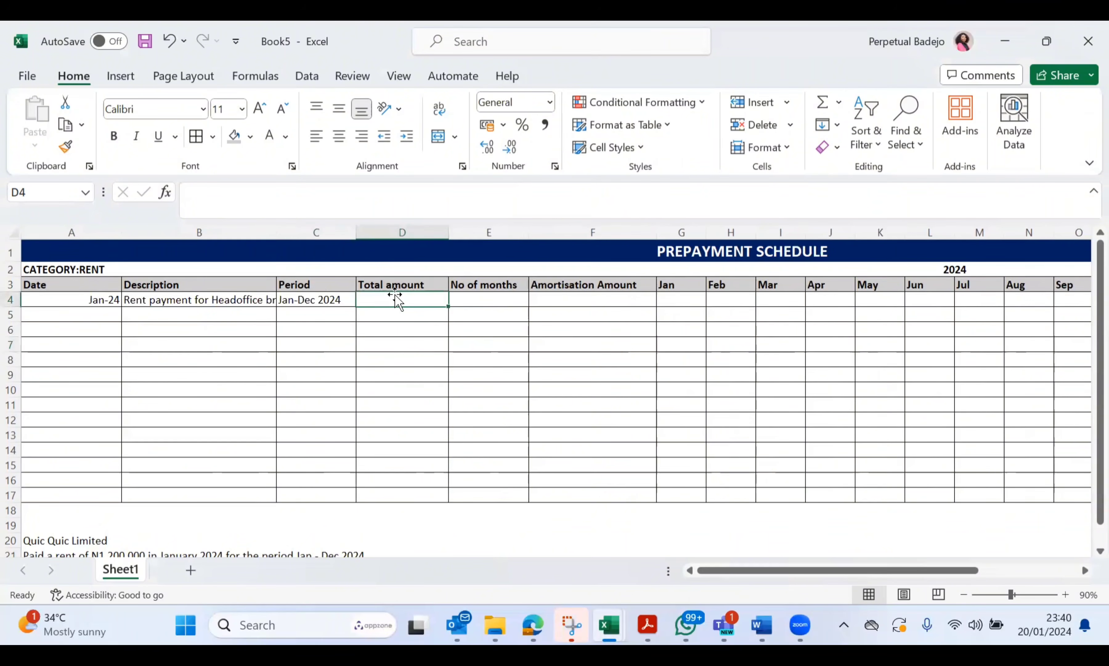
text(12000000)
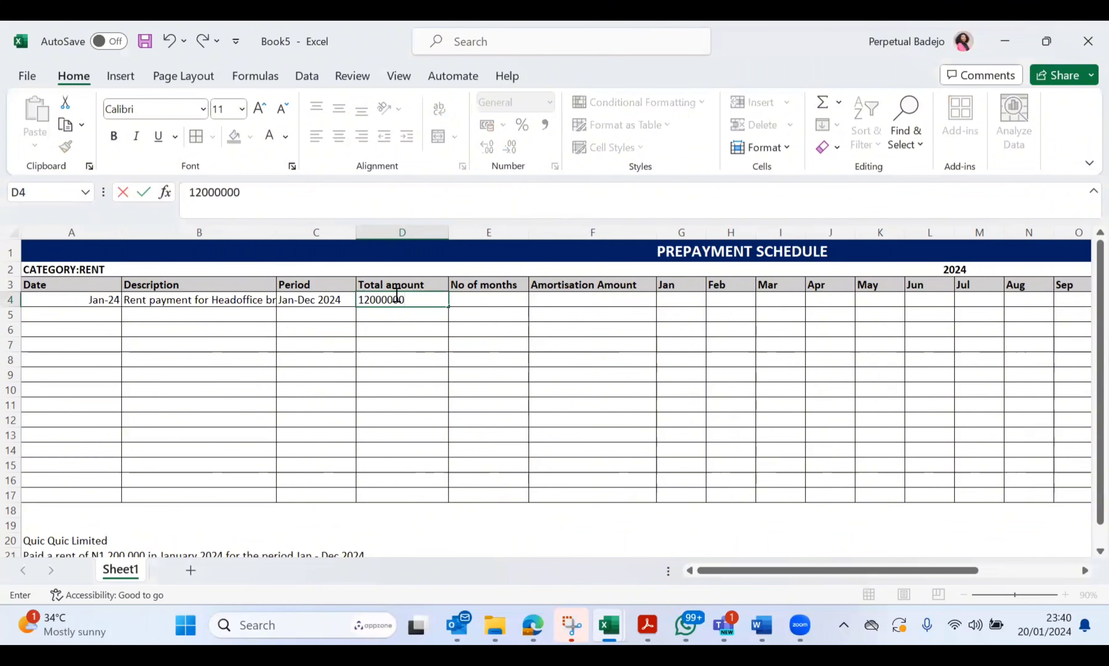
key(Return)
click(396, 297)
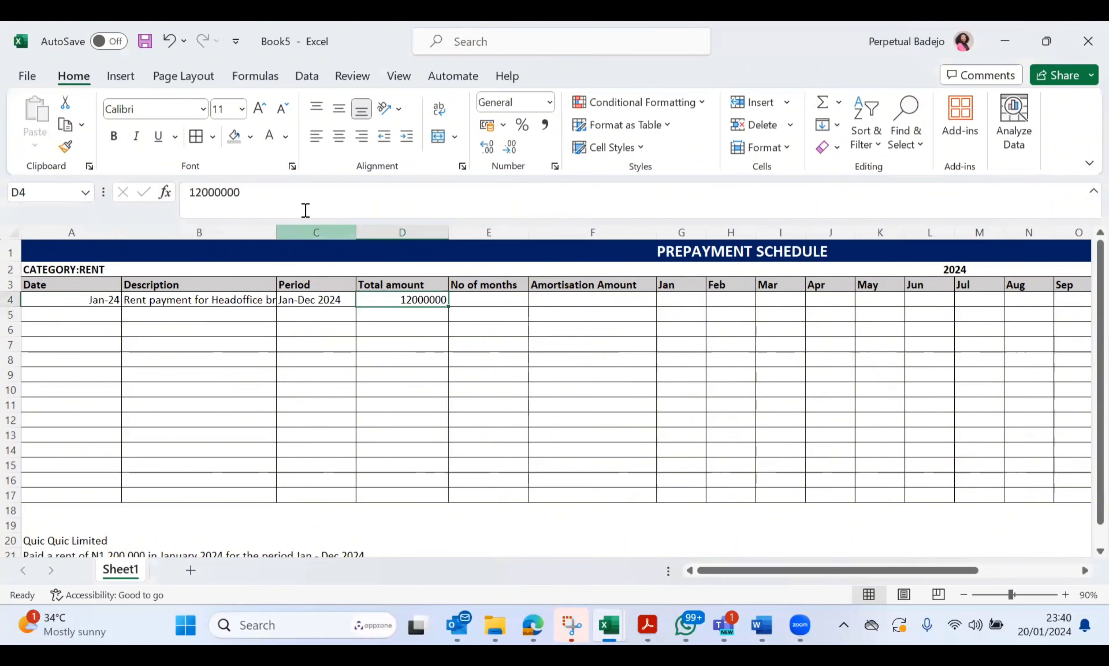
click(279, 191)
key(BackSpace)
key(Return)
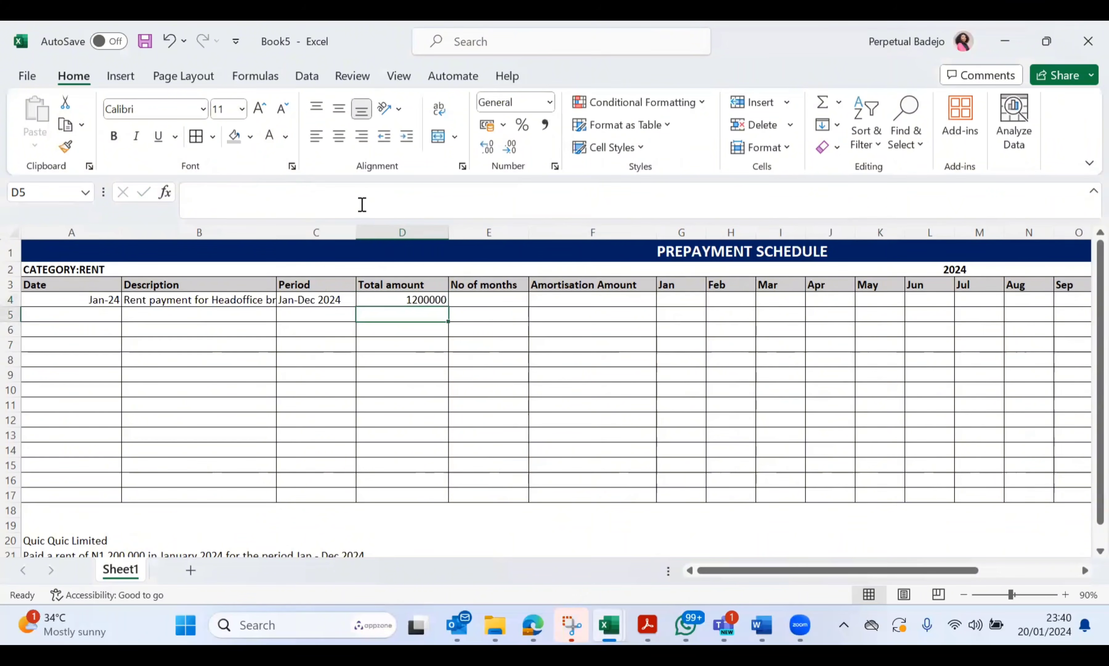
click(402, 233)
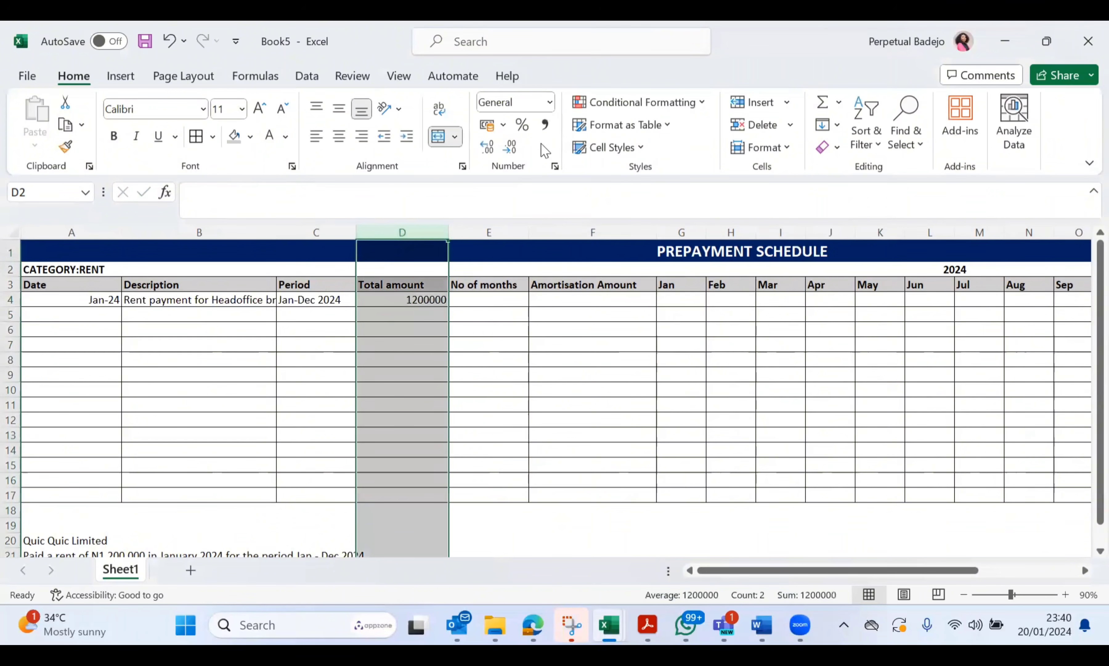
click(545, 126)
Enter 12 as the first entry's number of months in cell E4
click(473, 297)
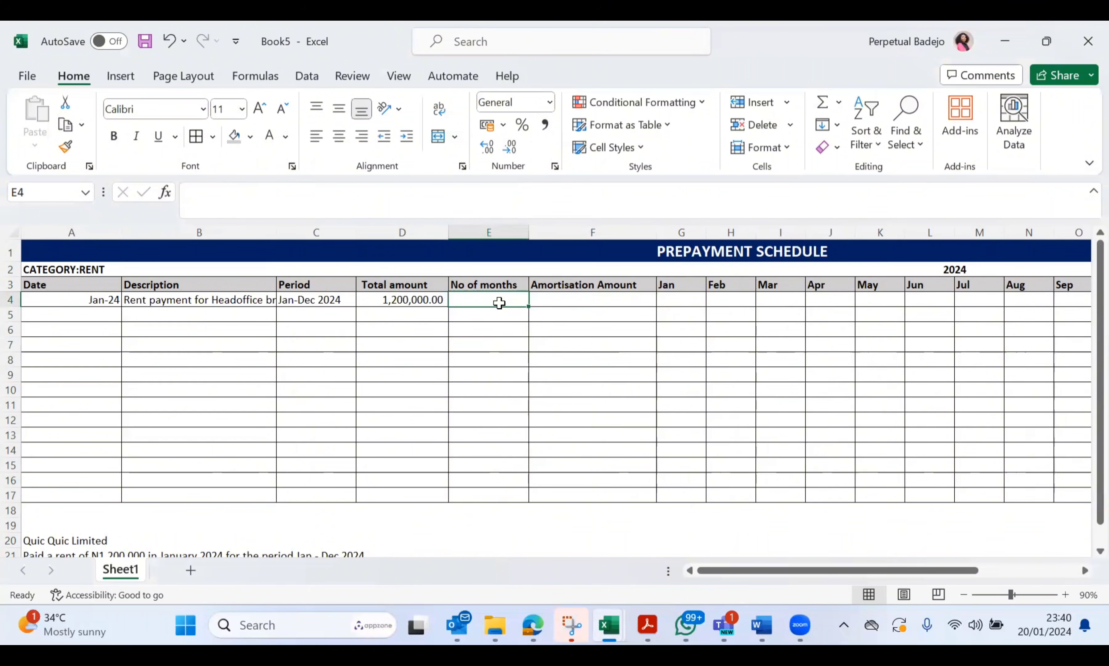
text(12)
key(Tab)
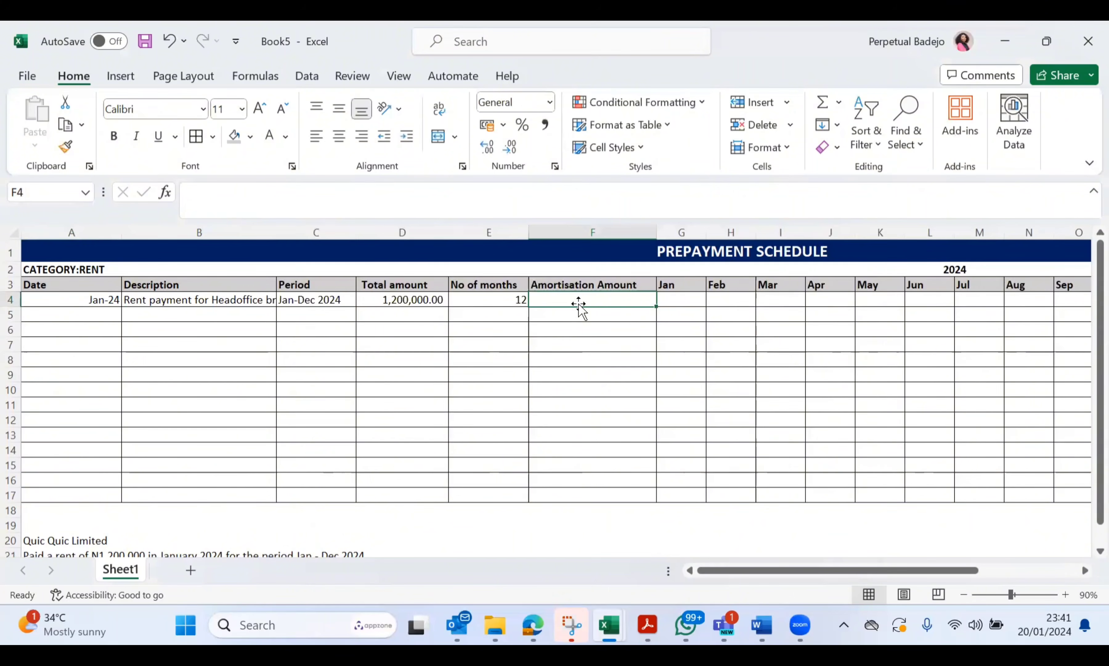
Calculate the first entry's amortisation amount in cell F4 with the formula =D4/E4
text(=)
click(421, 300)
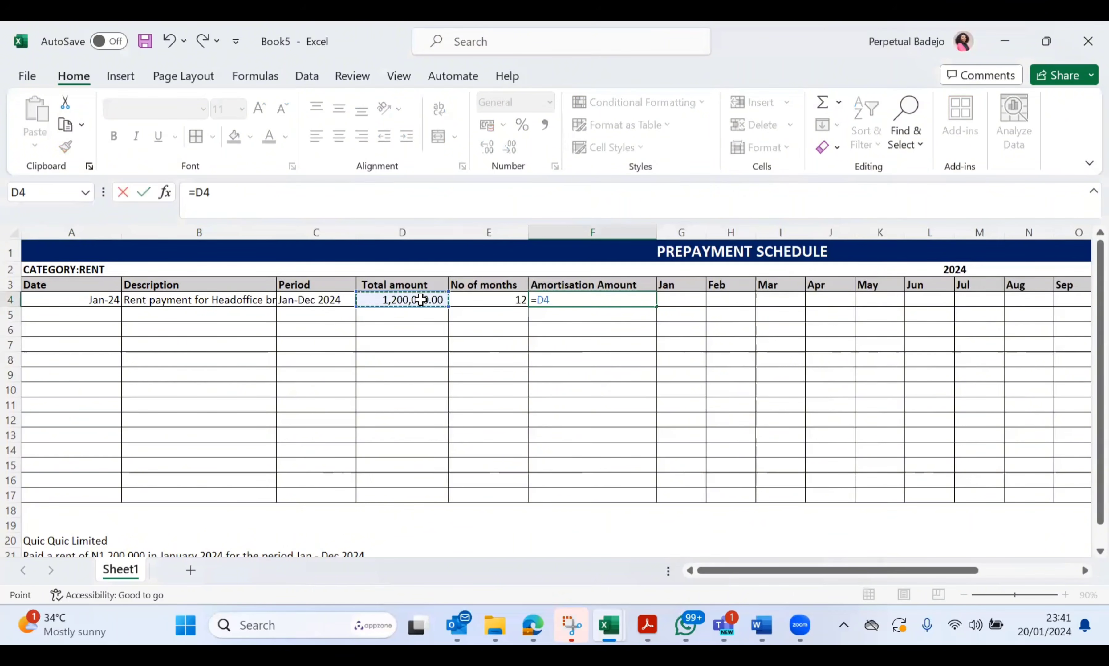
text(/)
click(498, 299)
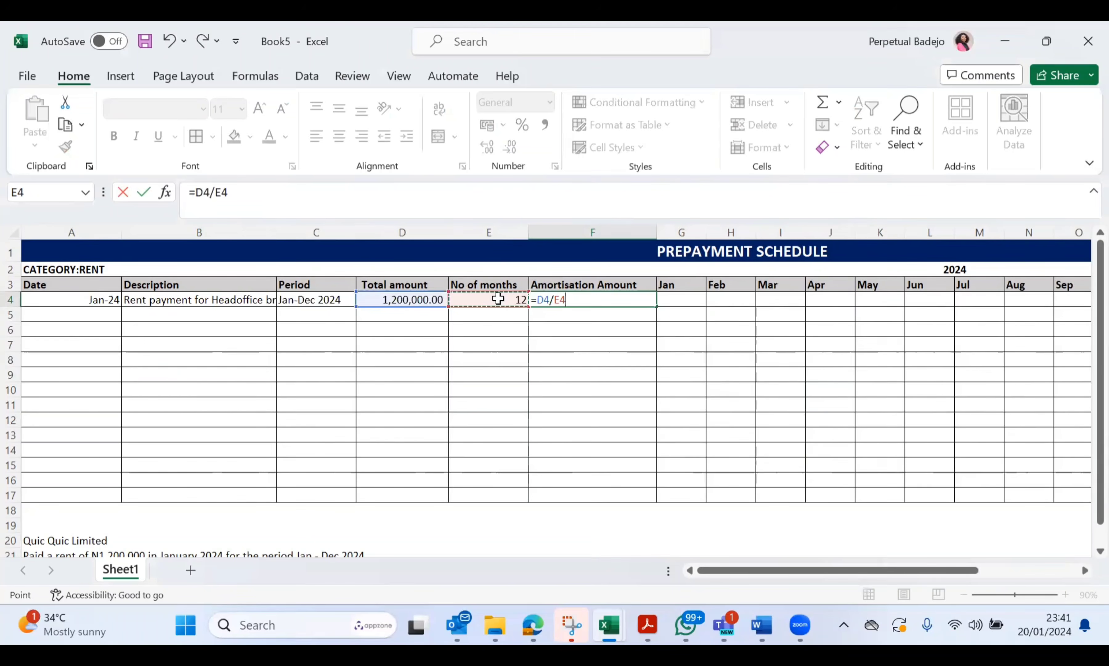
key(Return)
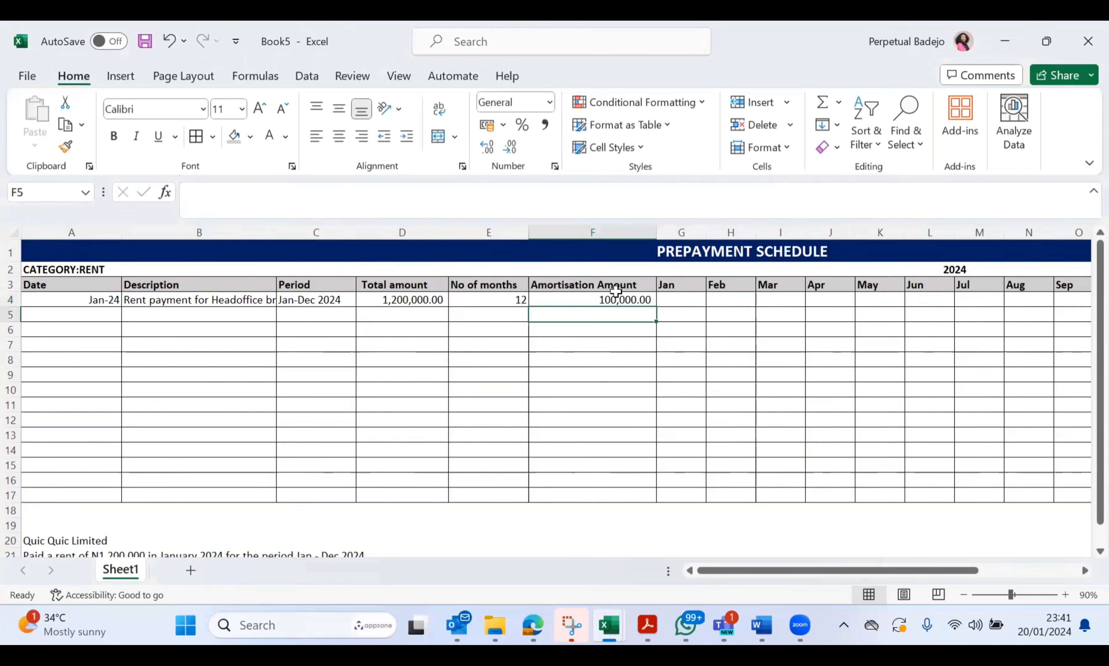
click(646, 298)
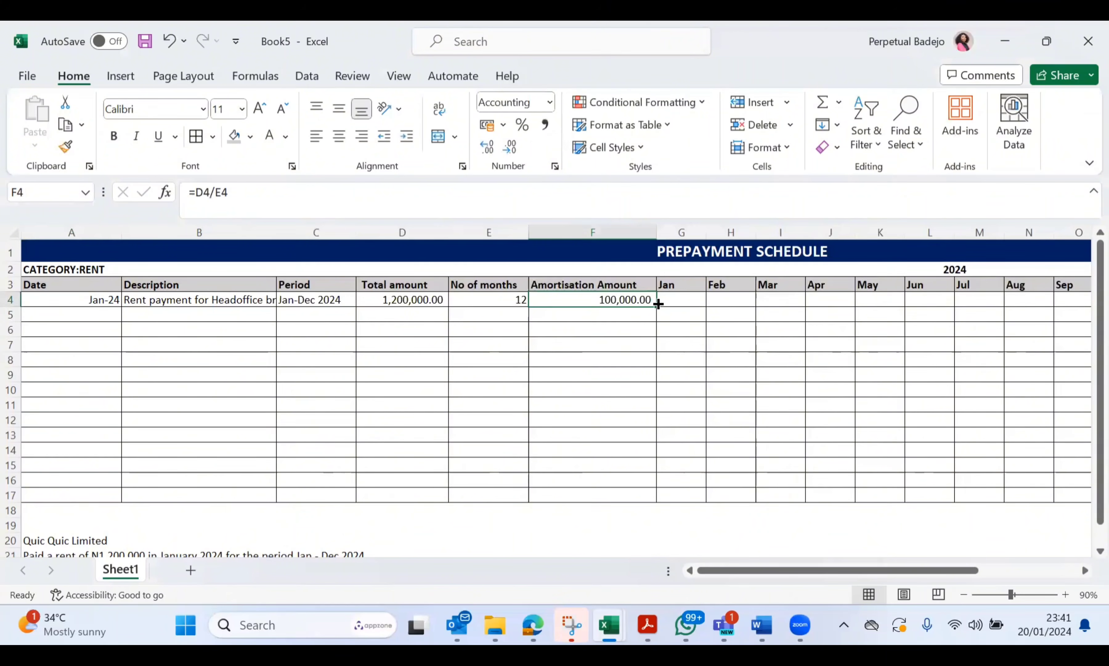
click(657, 307)
click(656, 307)
Write the debit line "Dr Prepayment - 1200000" in cell G19 below the schedule
scroll(635, 484, down, 1)
scroll(635, 484, right, 1)
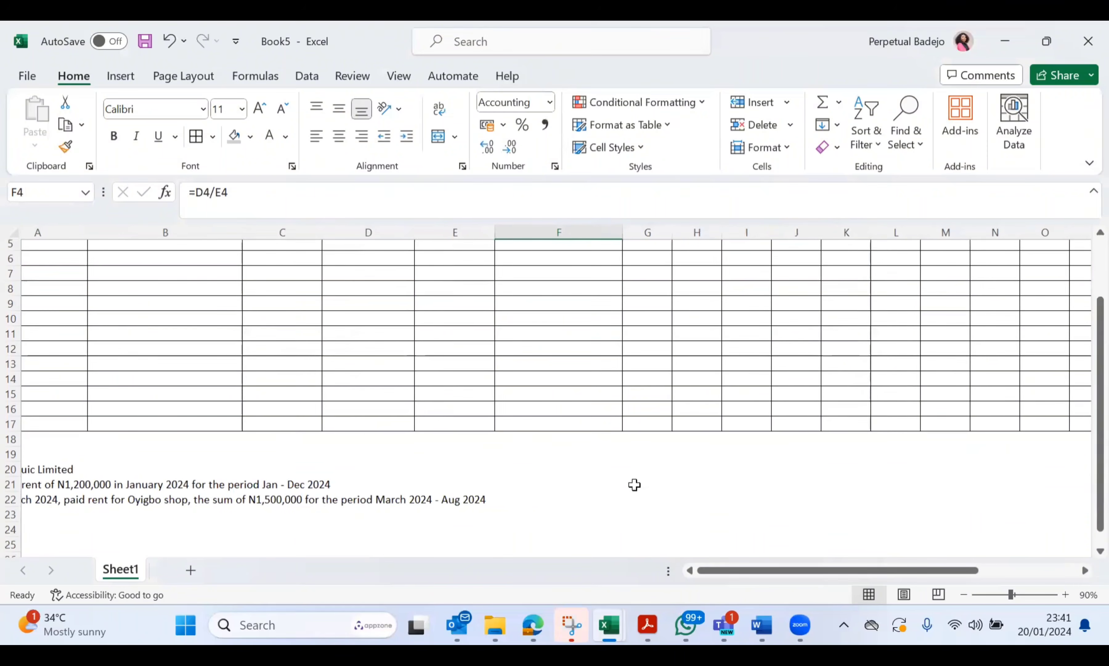
scroll(635, 484, up, 1)
click(631, 526)
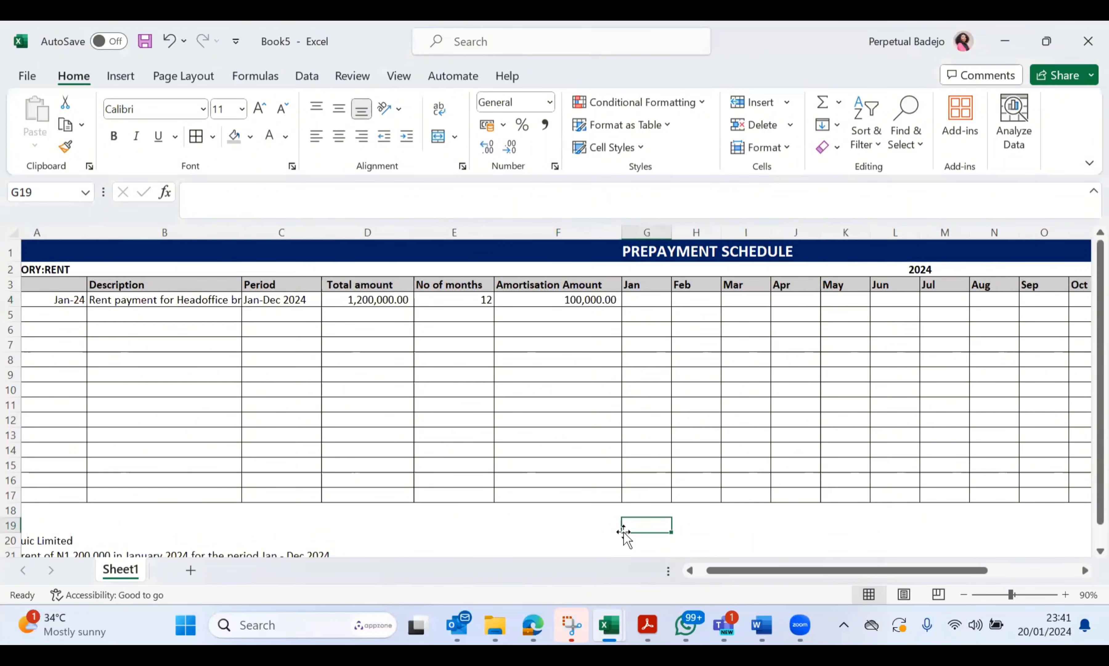
text(Dr)
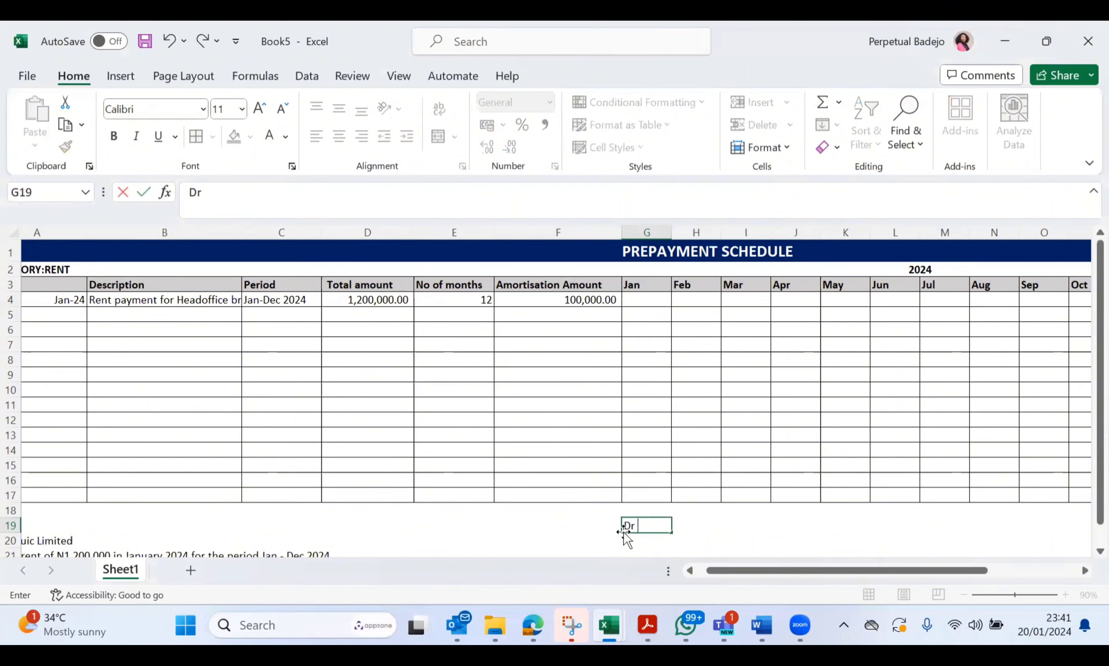
text( Prepayment )
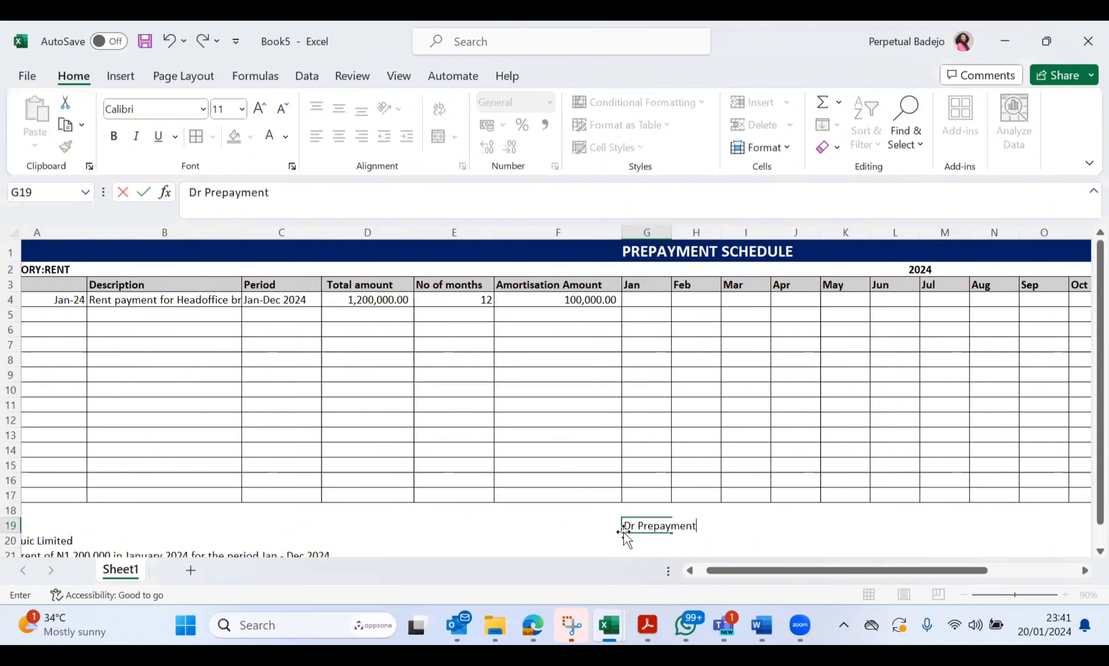
text(- 1200000)
key(Return)
Write the credit line "Cr Bank/Cash - 1200000" in cell G20 under the debit line
text(C)
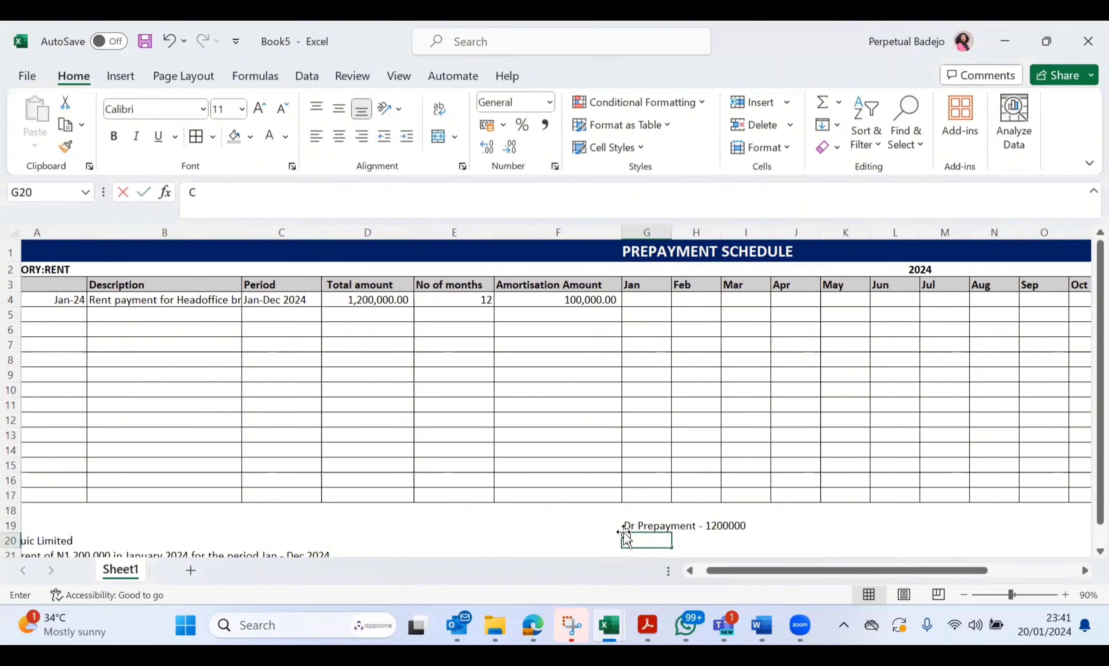
text(r Bank)
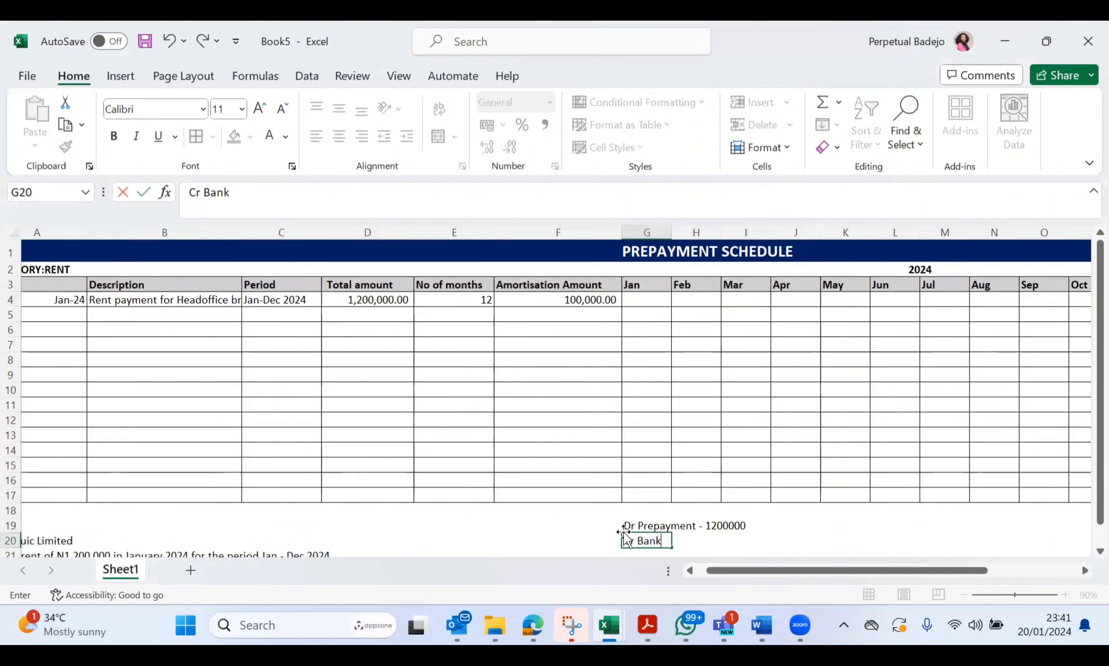
text(/C)
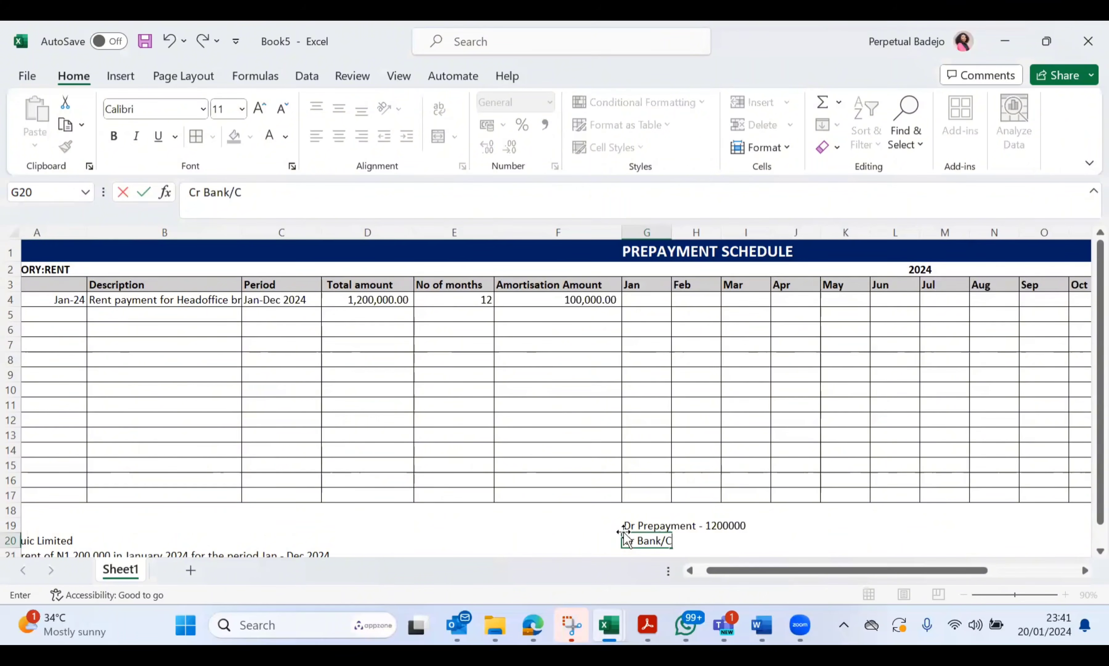
text(as - 1200000)
key(Return)
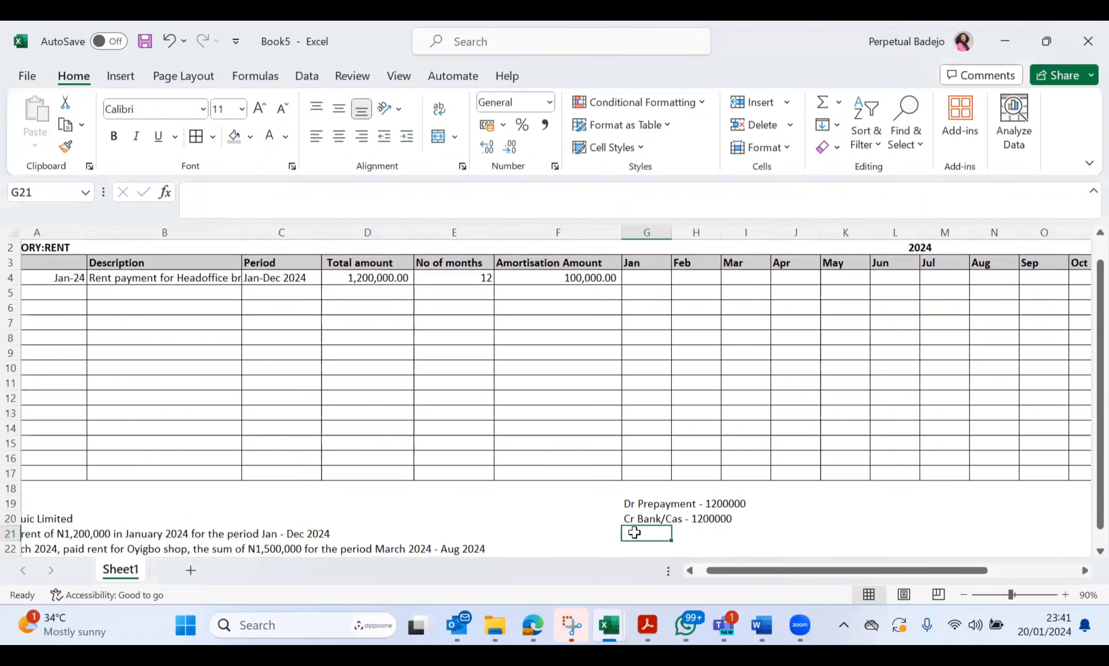
click(669, 518)
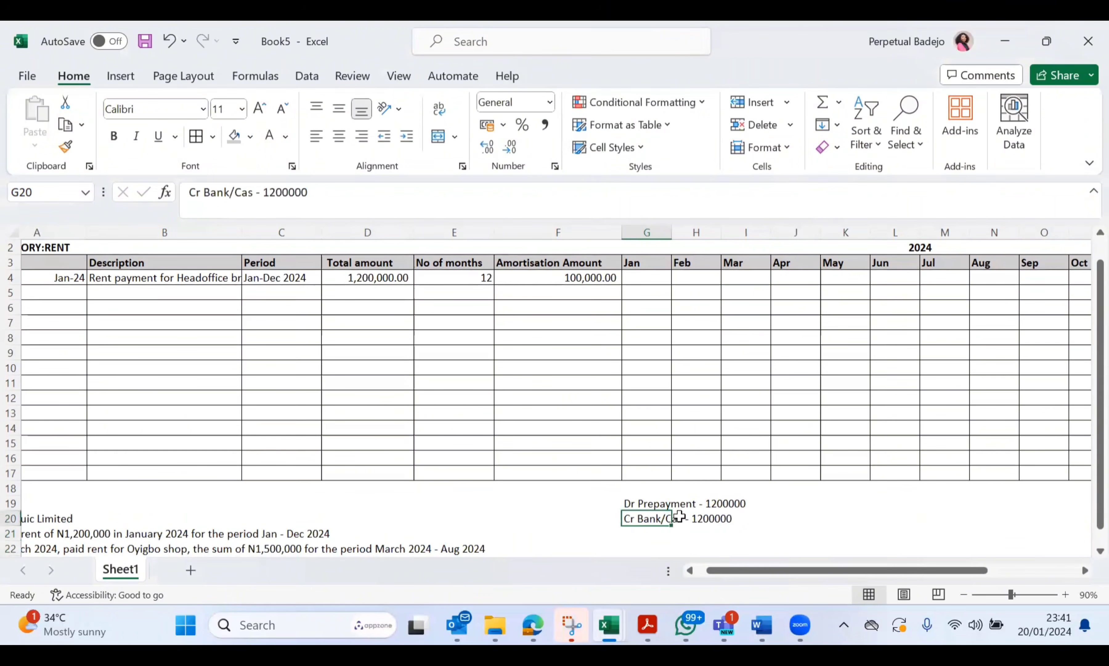
drag(676, 518, 648, 517)
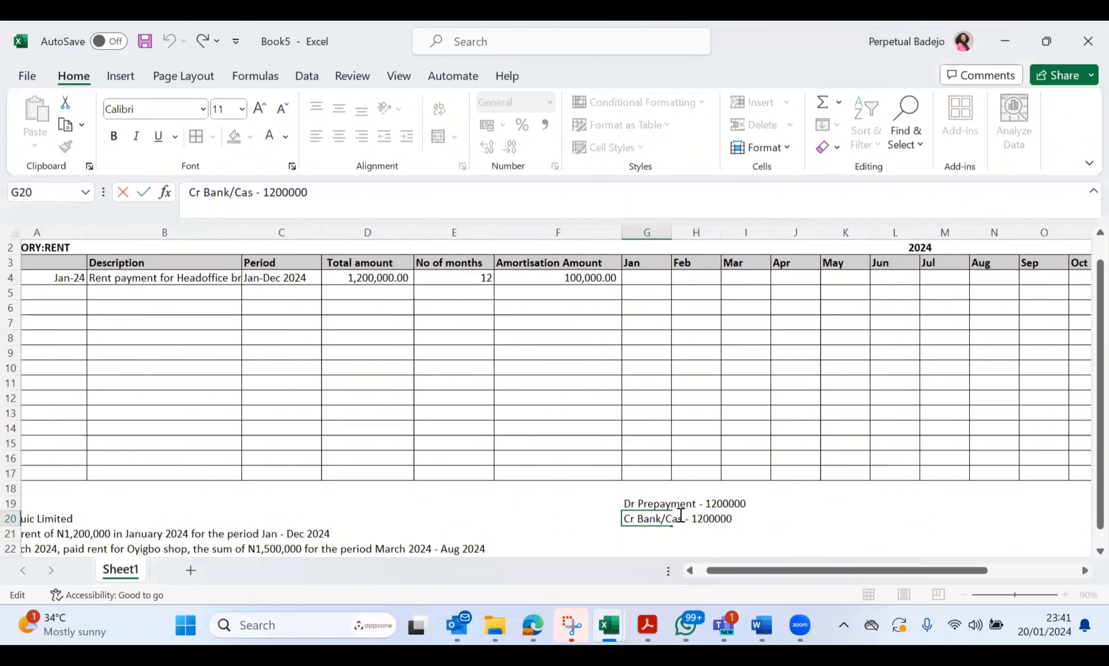
double_click(683, 517)
text(h)
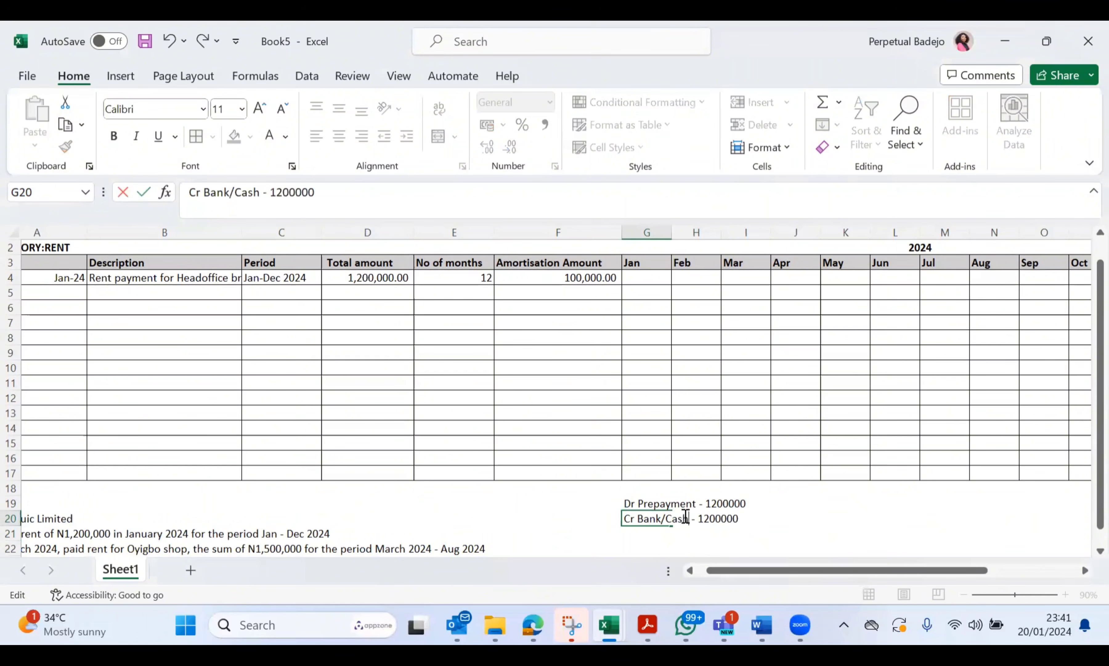
click(774, 523)
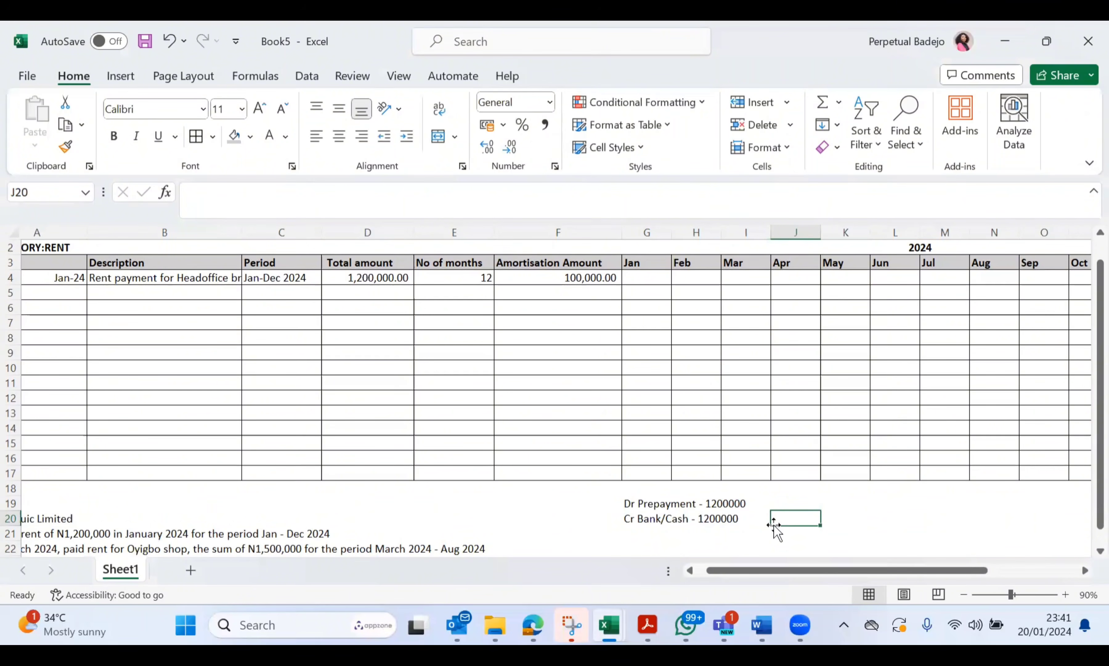
Fill the first entry's January amount in cell G4 with a reference to the amortisation amount in F4
scroll(774, 525, down, 1)
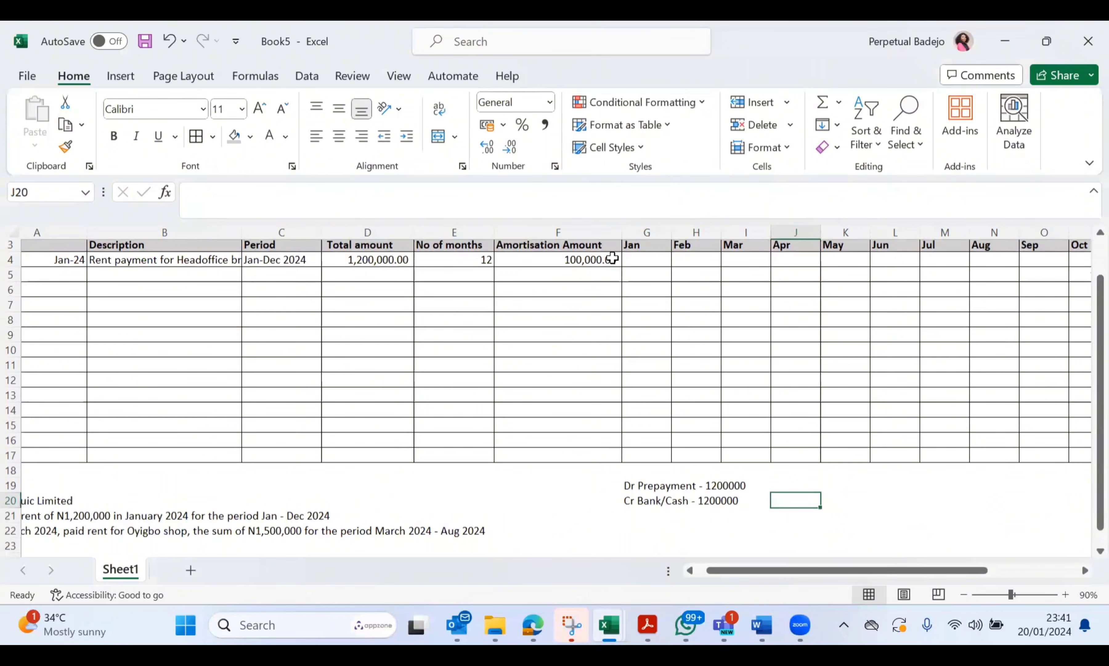
scroll(636, 248, up, 1)
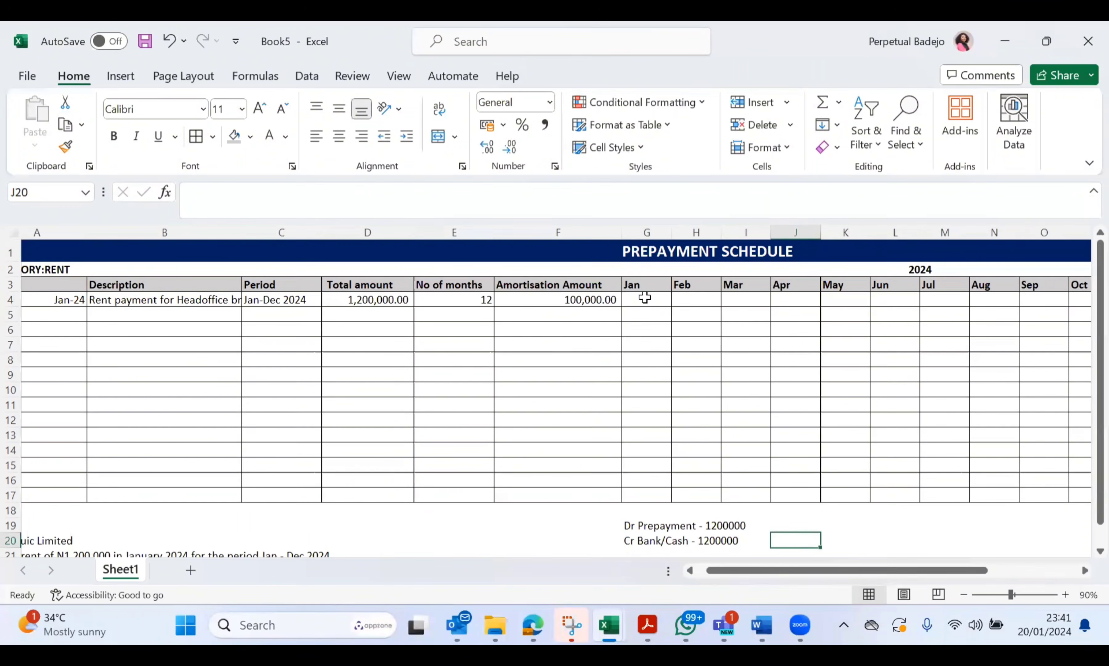
click(645, 298)
key(Up)
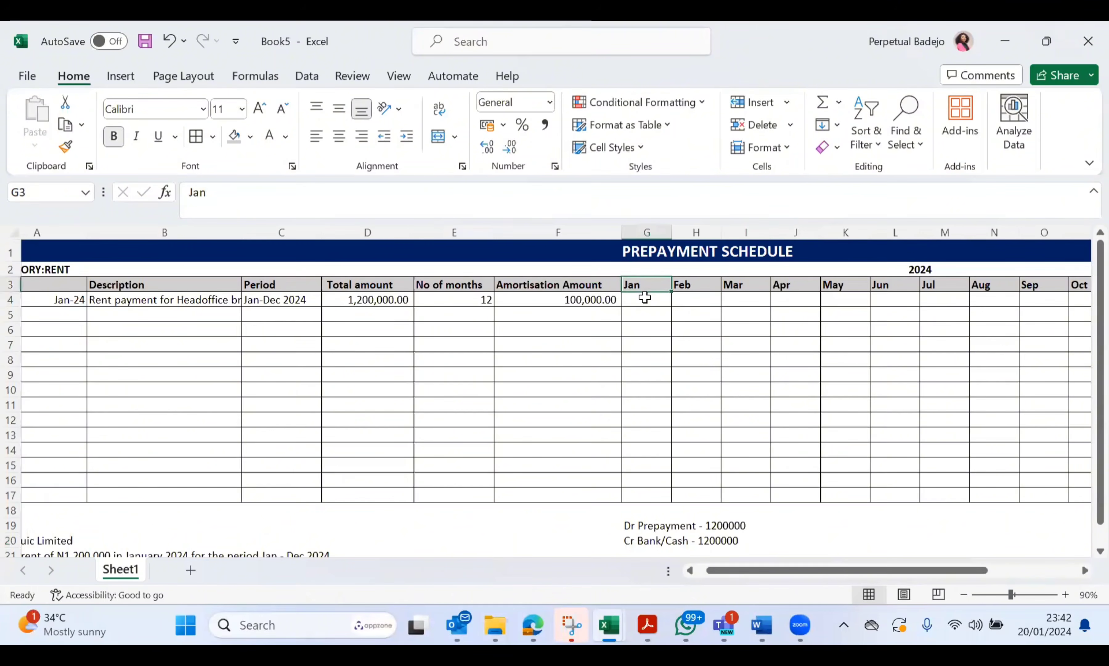
key(Down)
text(=)
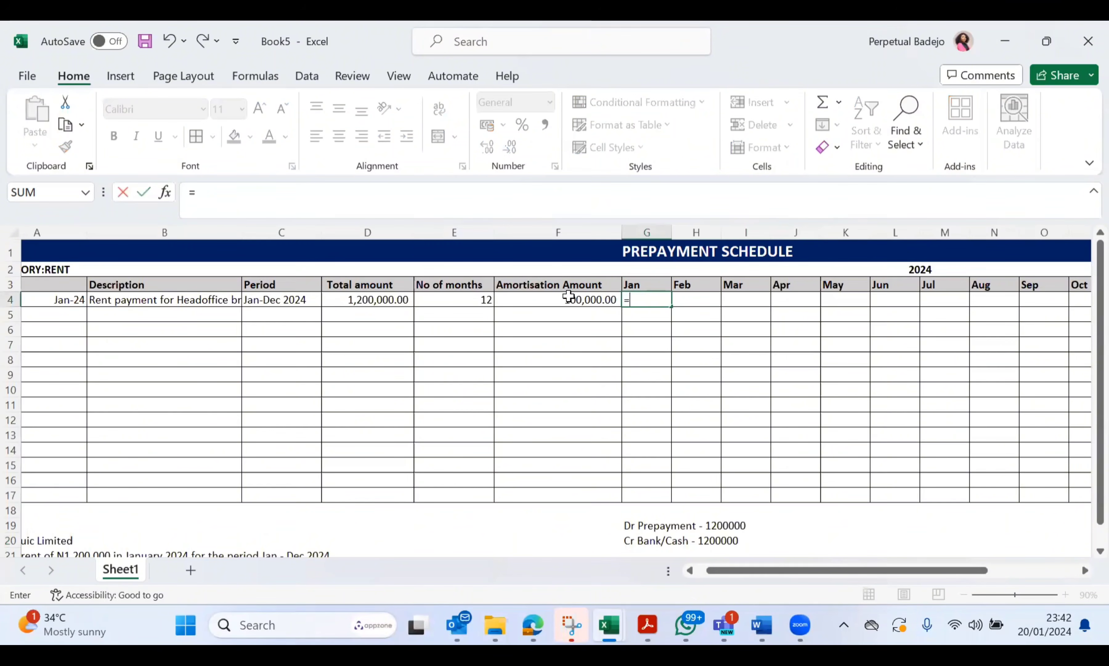
click(568, 295)
key(Return)
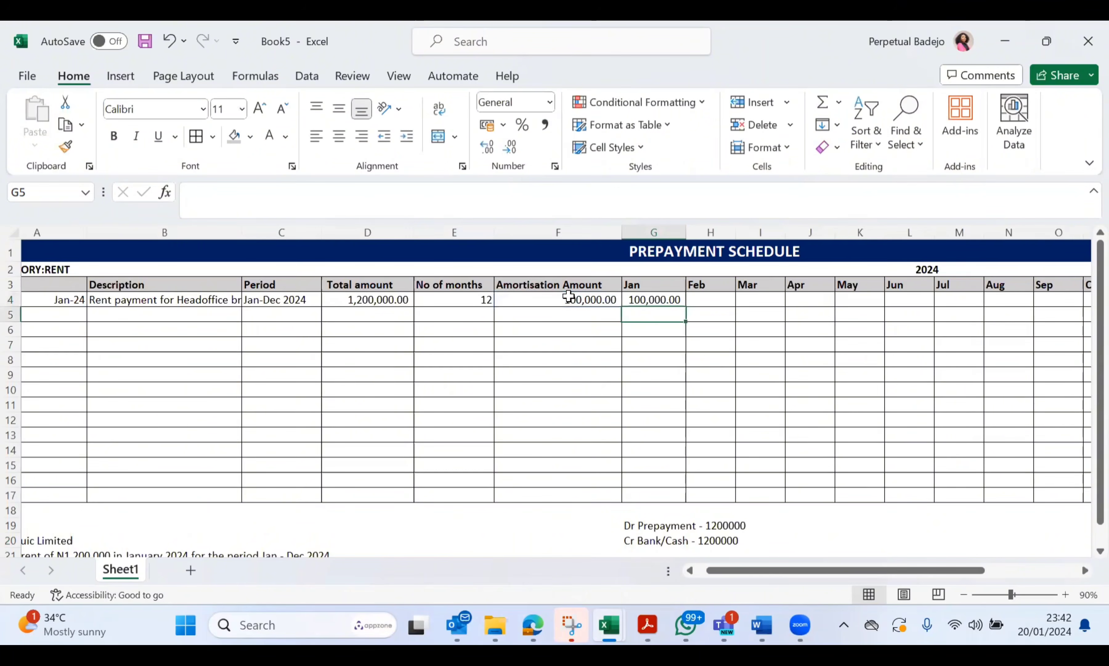
Label the journal entries below the schedule with A in cell F19 and B in cell F22
scroll(569, 296, down, 1)
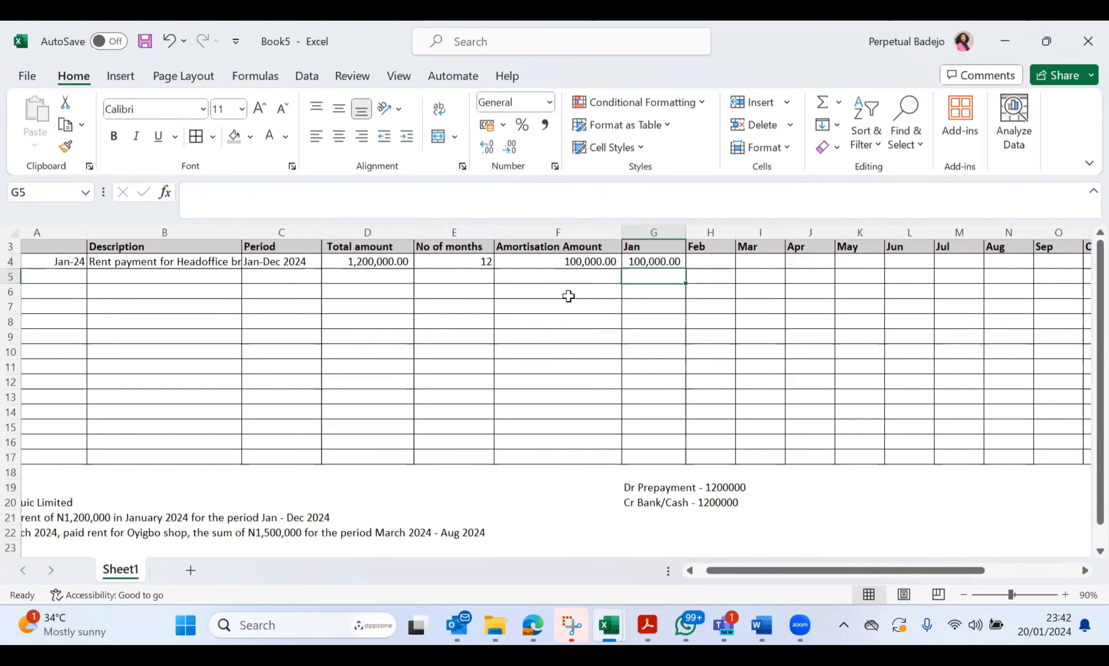
click(669, 532)
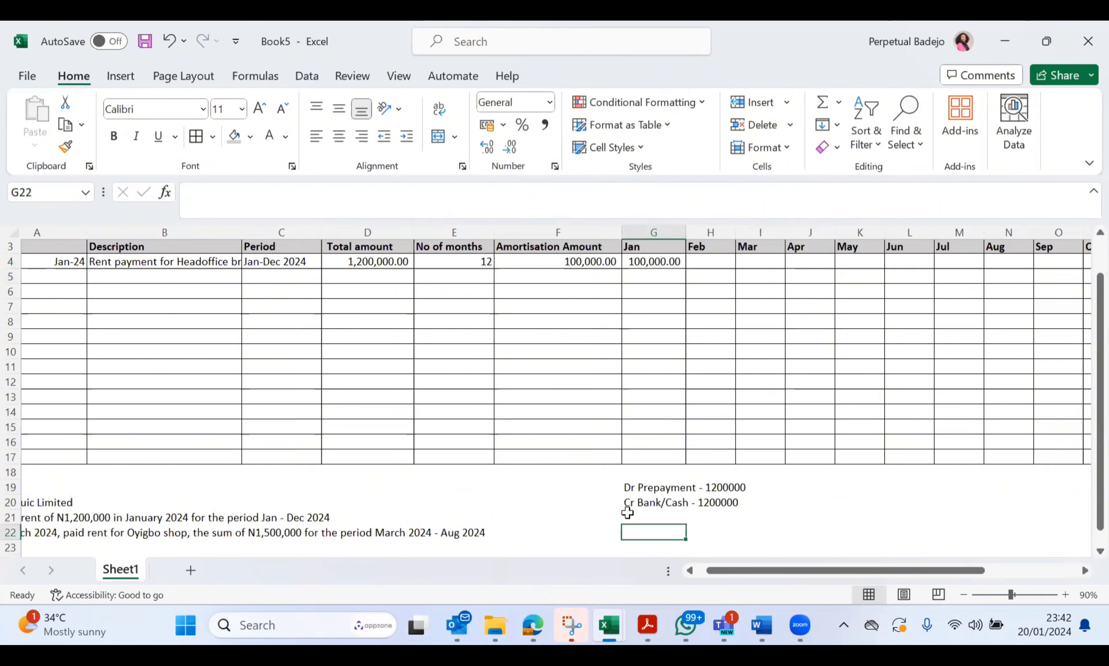
click(564, 487)
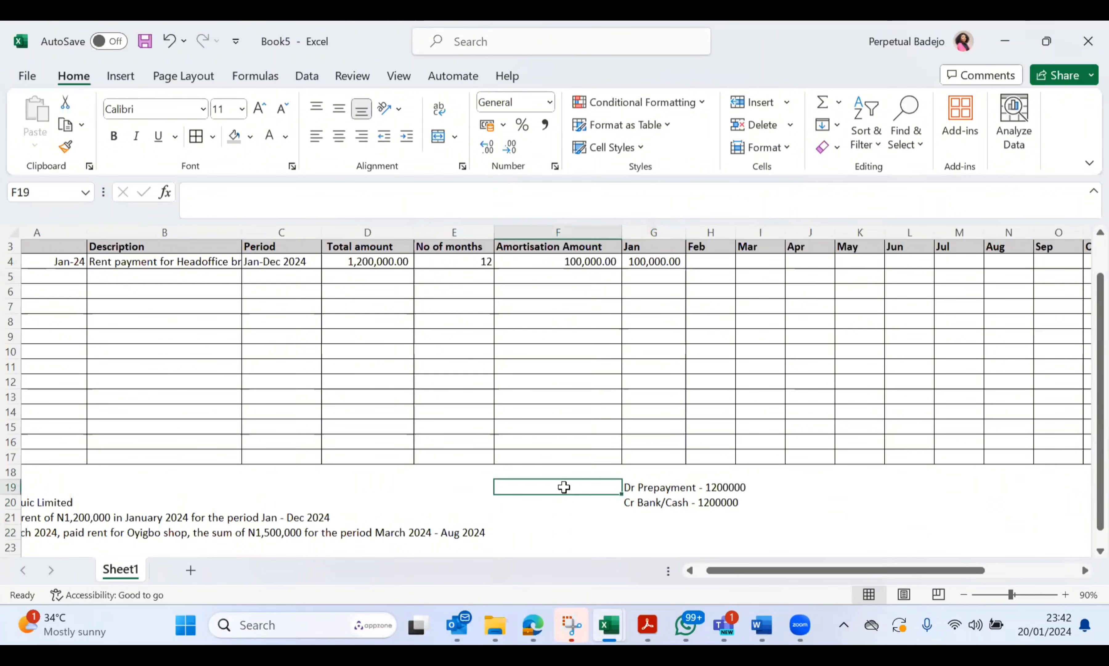
text(A)
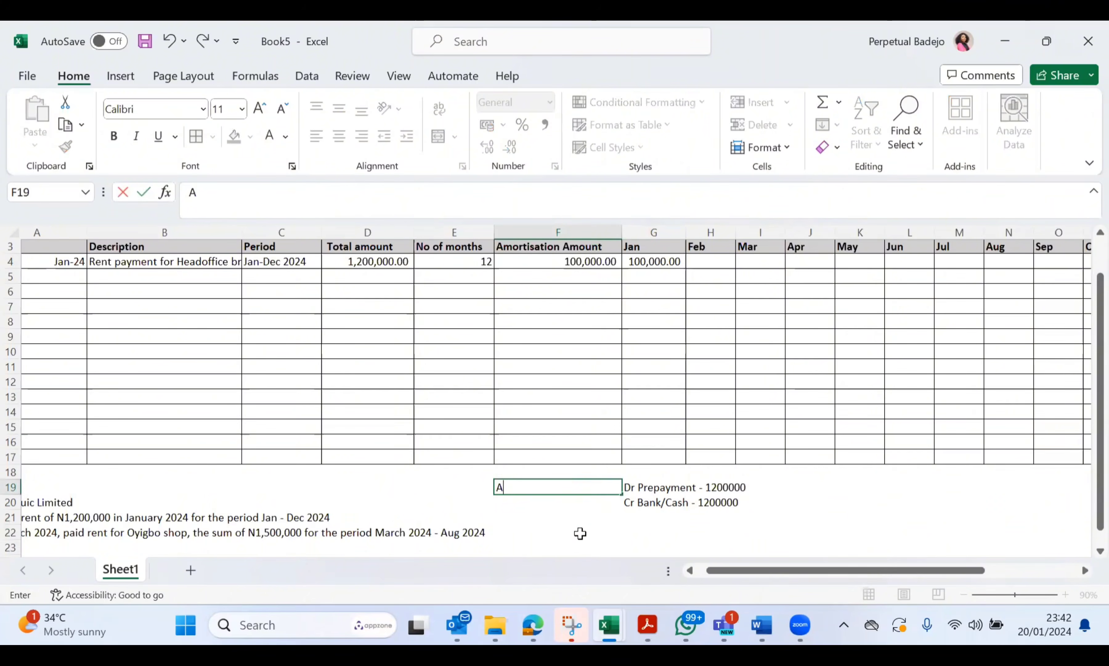
click(580, 533)
text(b)
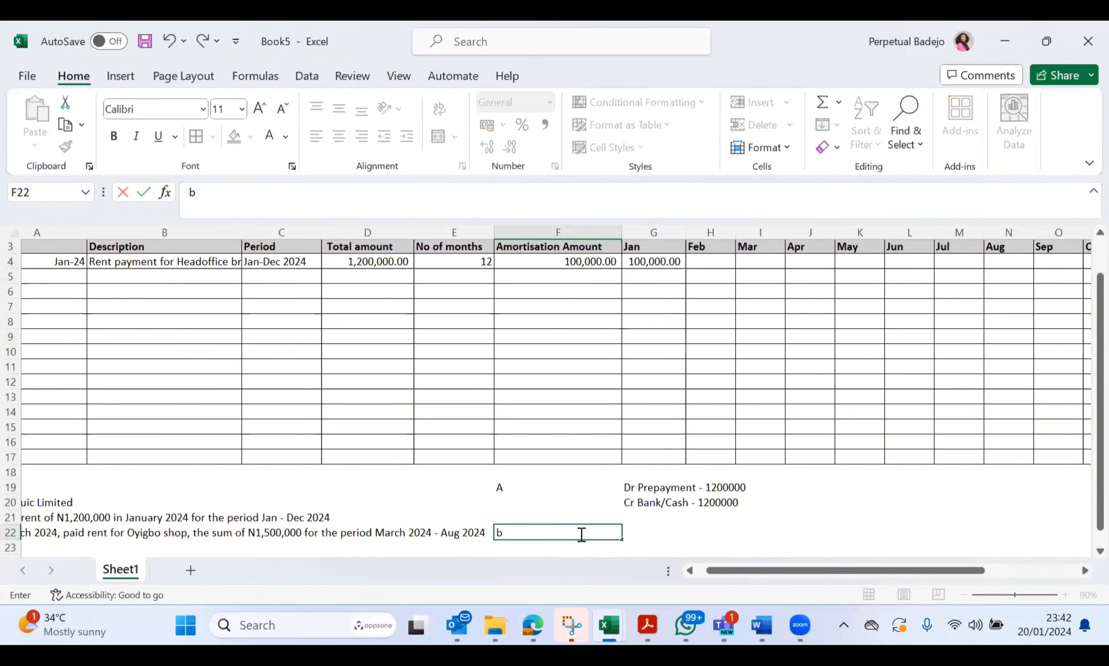
key(BackSpace)
text(B)
Write the January amortisation entry with "Dr Rent - 100,000" in cell G22 and "Cr Prepayment - 100000" in cell G23
click(652, 530)
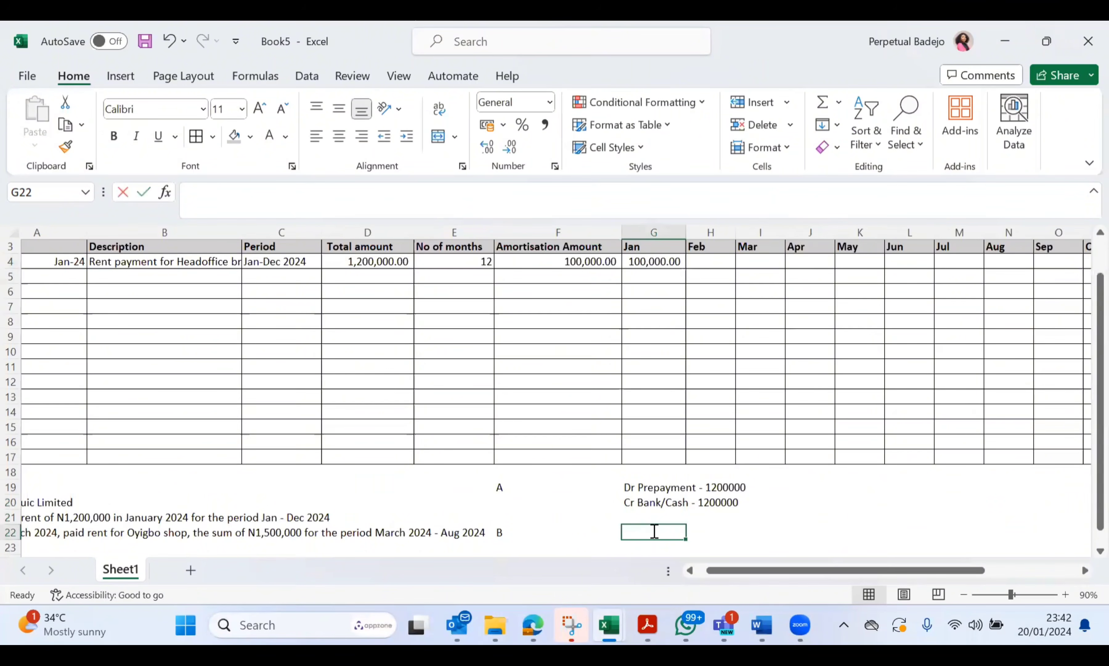
text(Dr Rent )
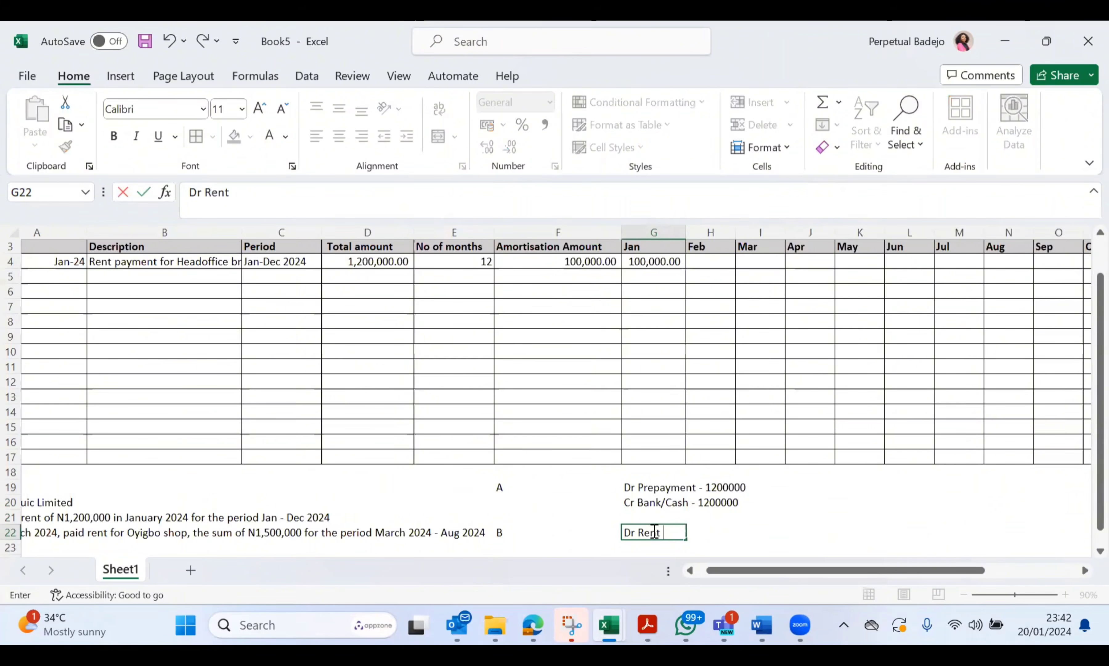
text(- 100,000)
key(Return)
text(Cr)
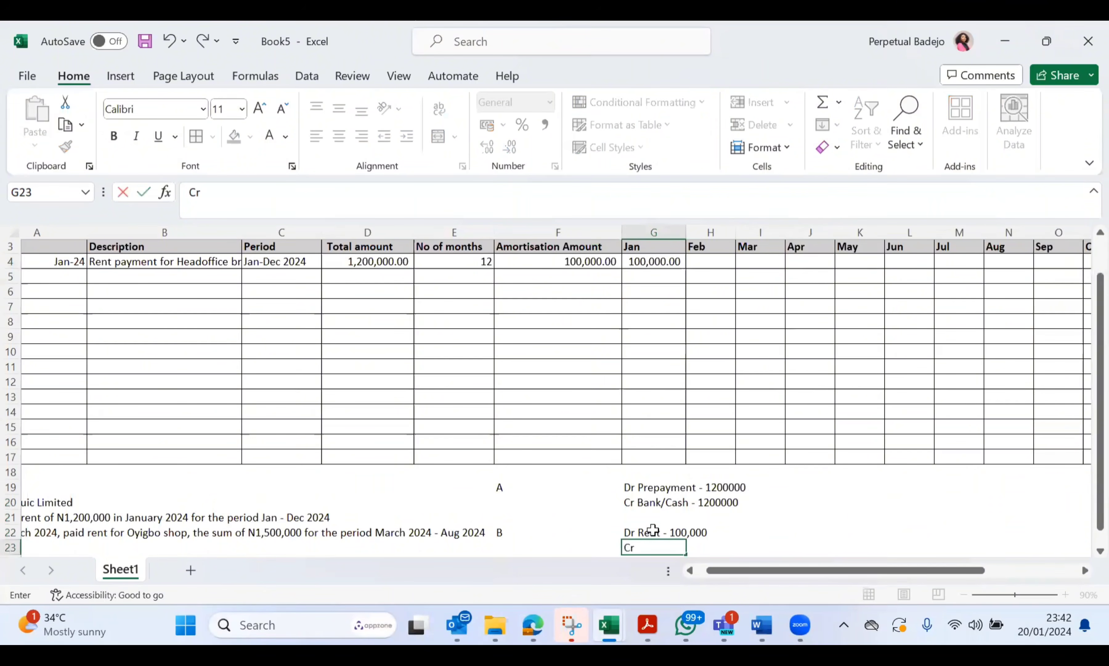
text( Prepa)
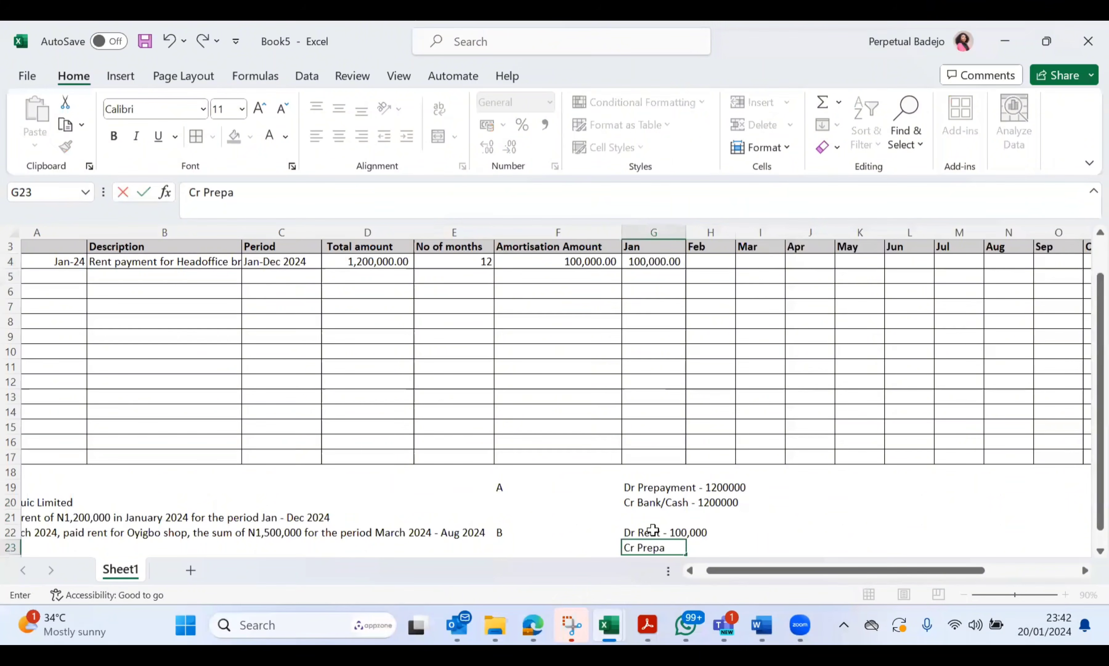
text(yment - 100000)
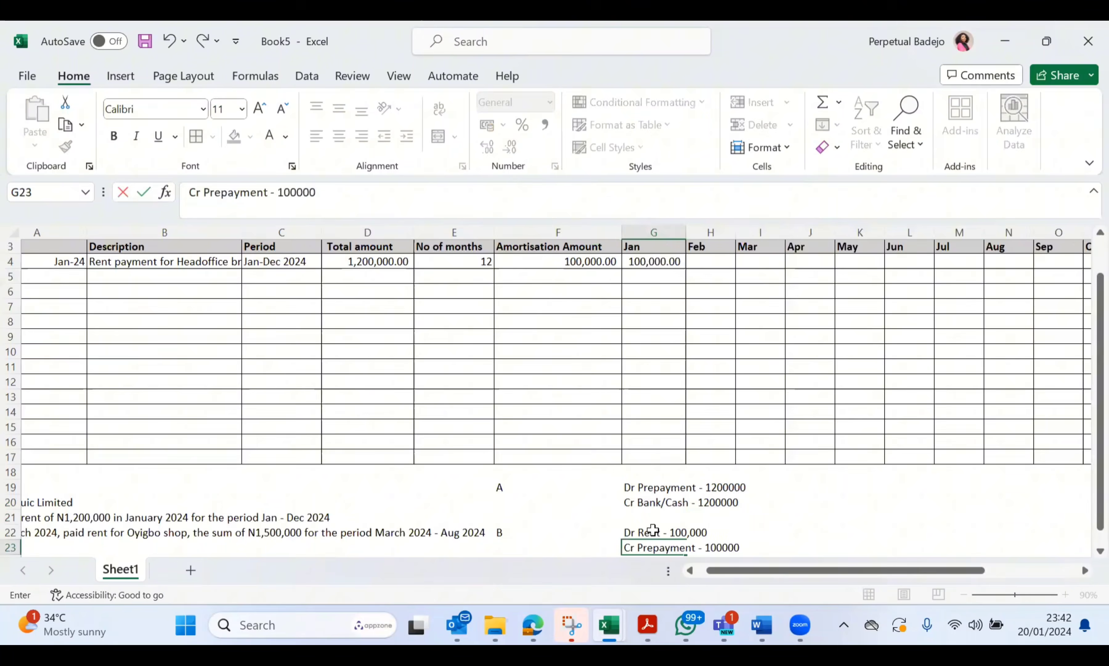
key(Return)
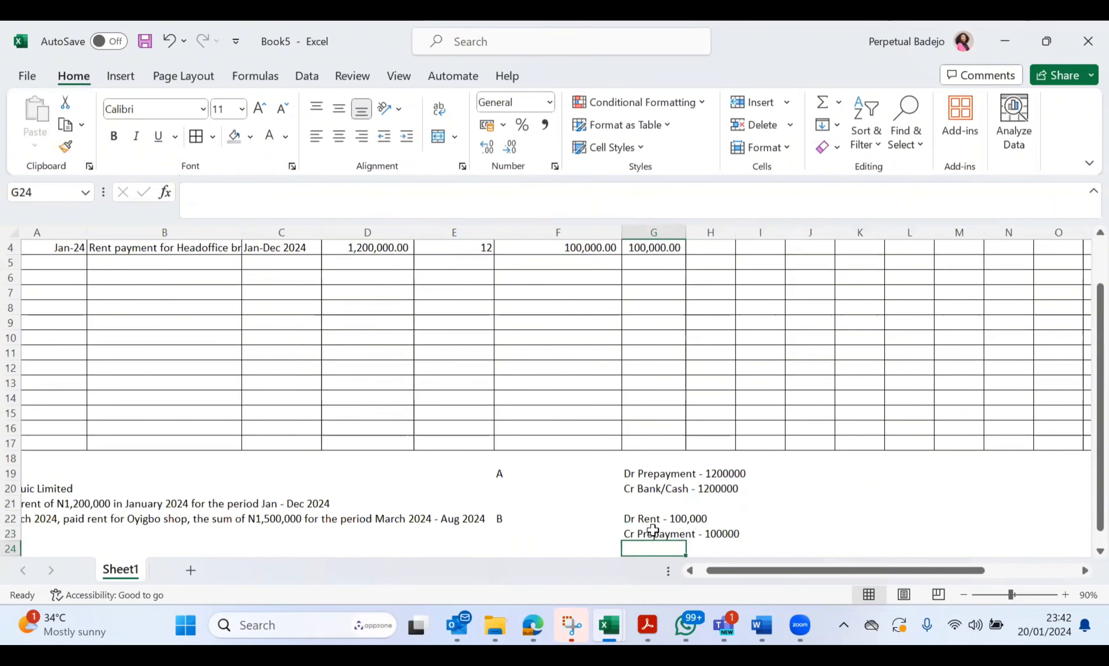
Review the journal entries in G19:G23 against the rent schedule and the example payments noted below it
scroll(651, 527, down, 1)
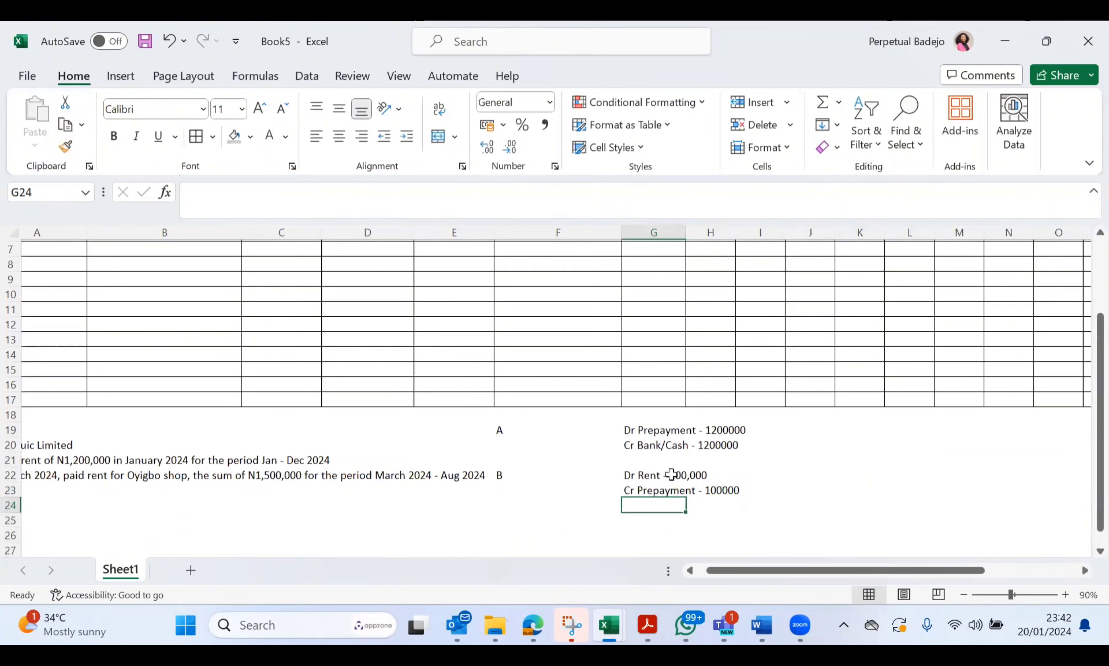
click(661, 489)
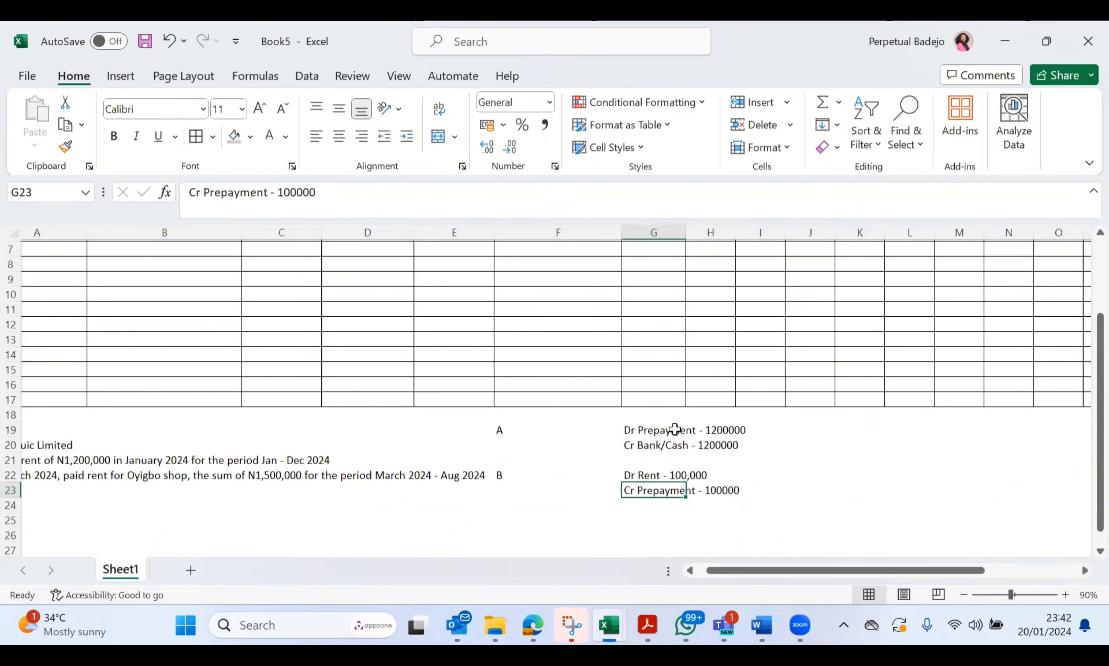
click(658, 475)
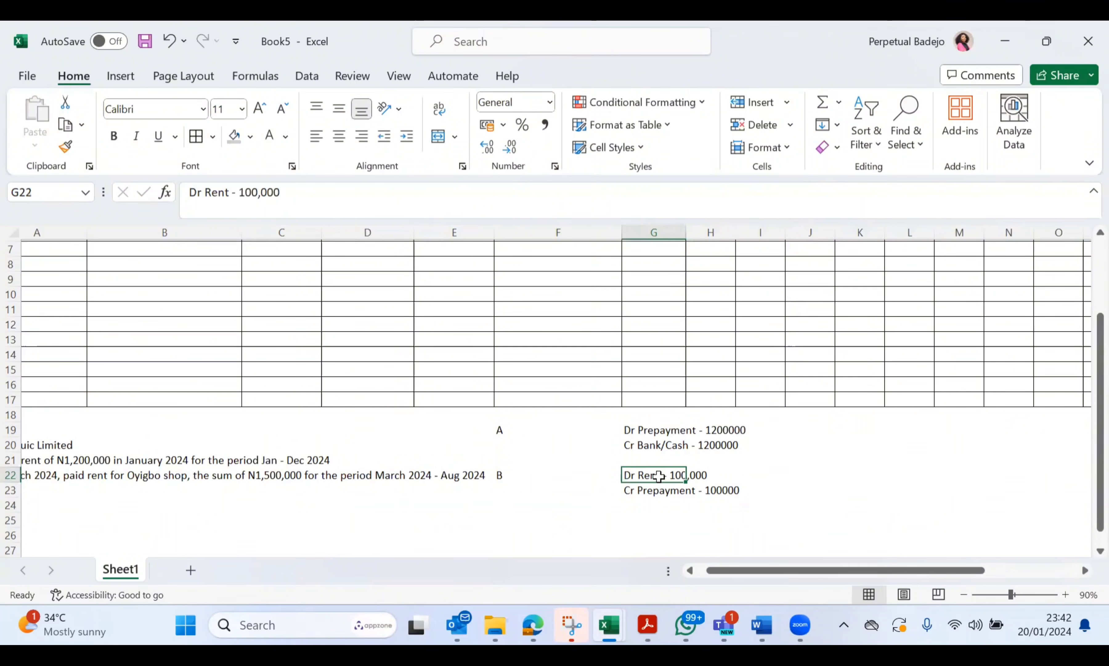
scroll(659, 475, up, 2)
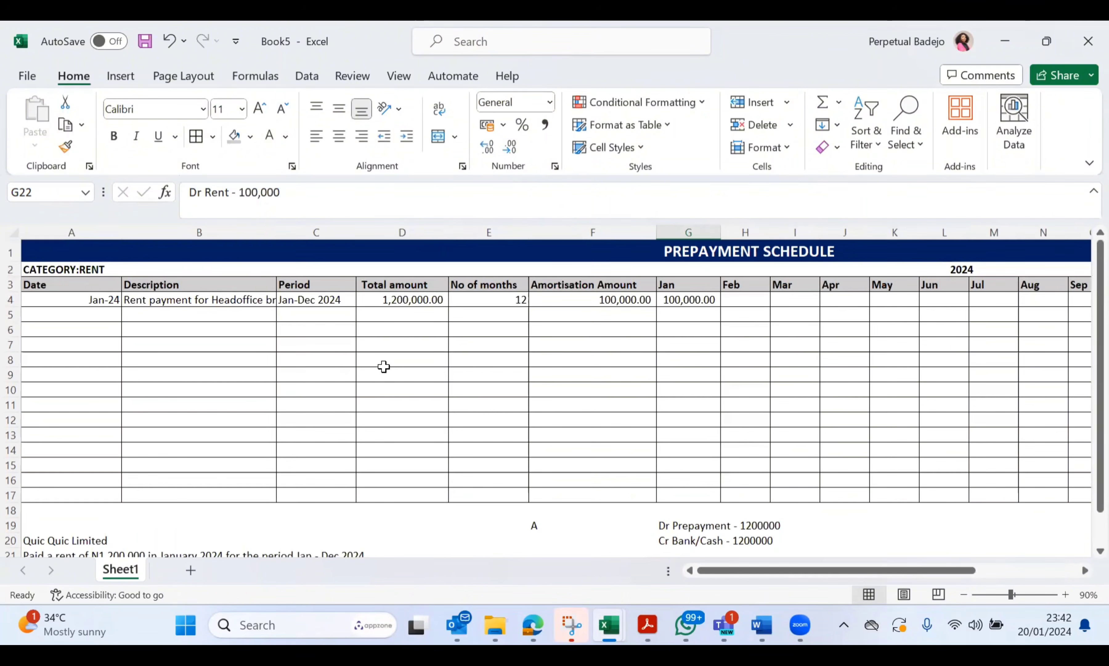
scroll(700, 503, down, 2)
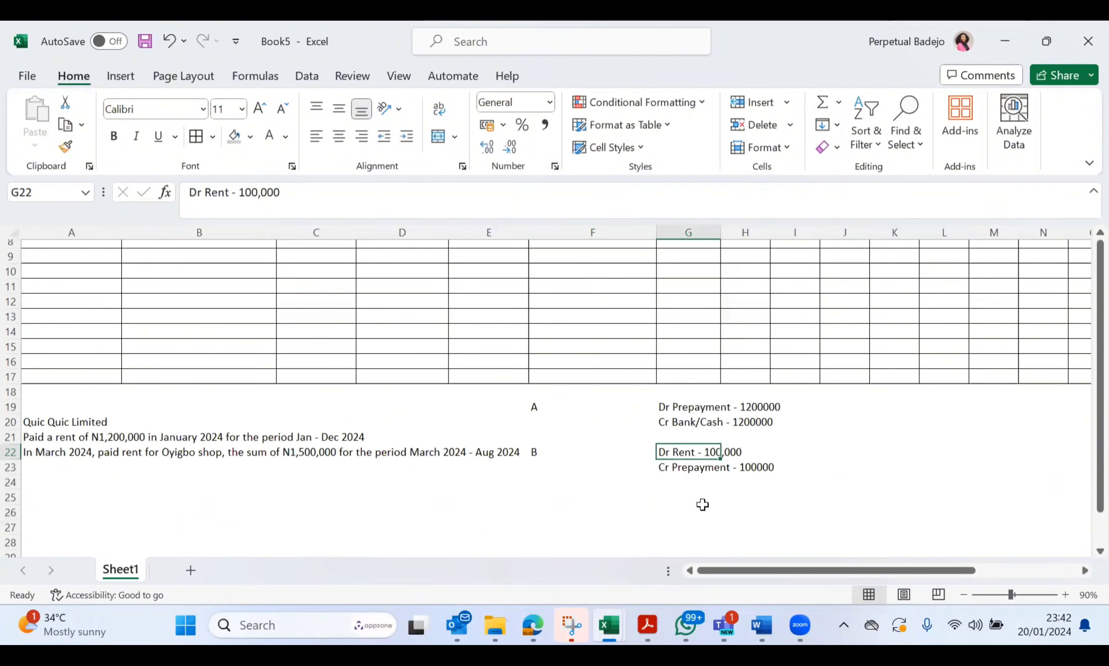
scroll(125, 467, up, 2)
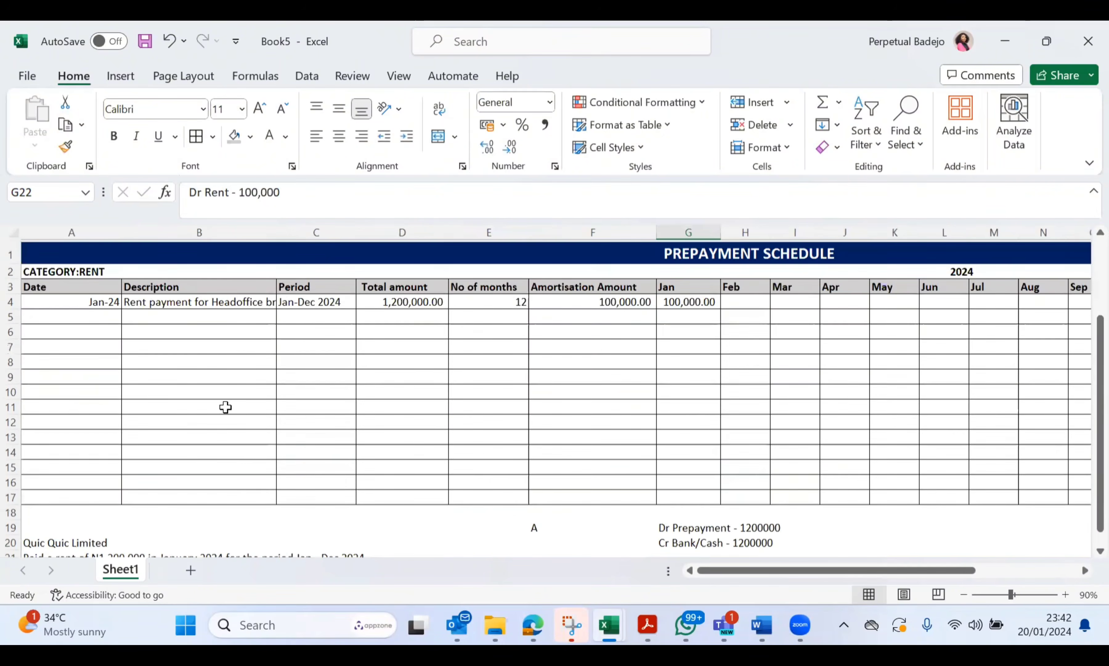
click(99, 319)
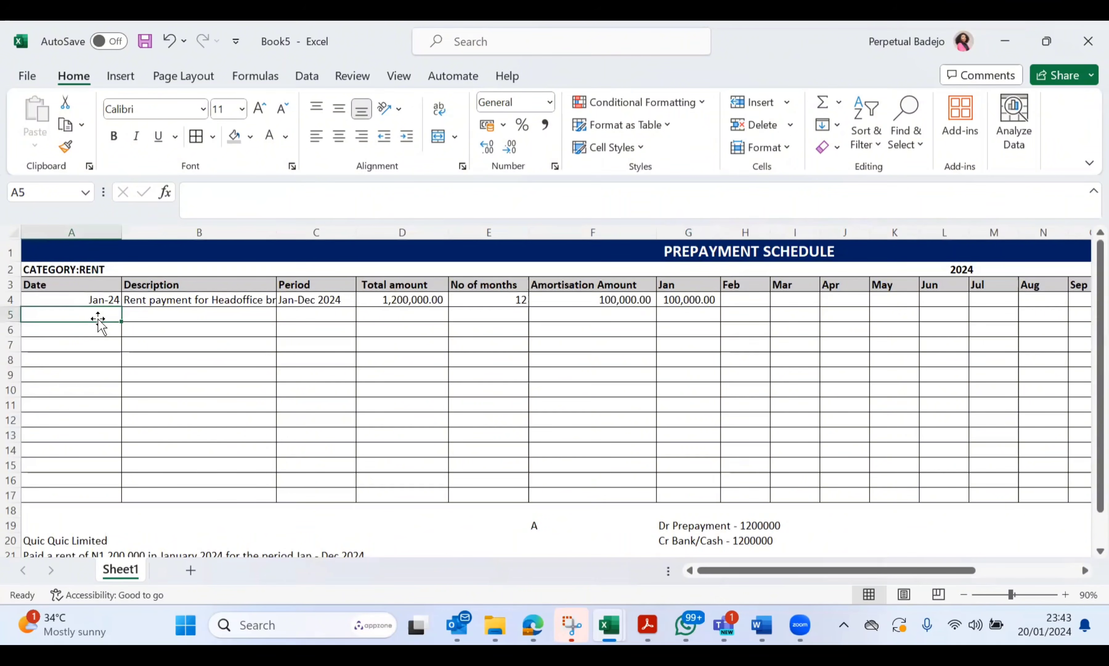
scroll(99, 321, down, 1)
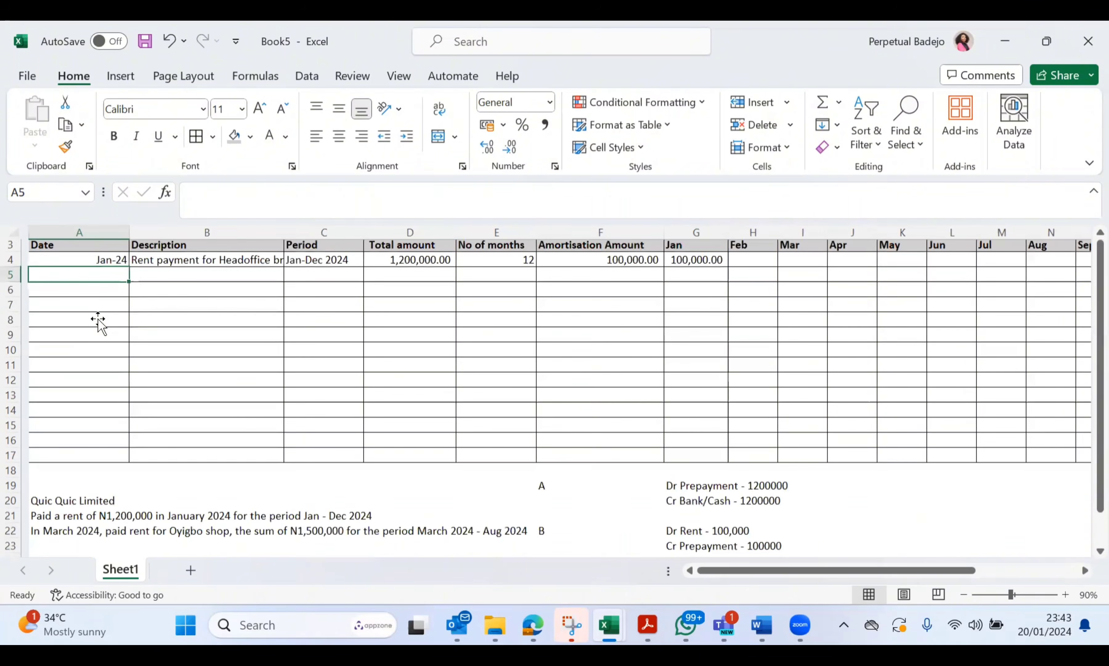
scroll(99, 321, up, 1)
Fill the first entry's February amount in cell H4 with a reference to the amortisation amount in F4
click(745, 302)
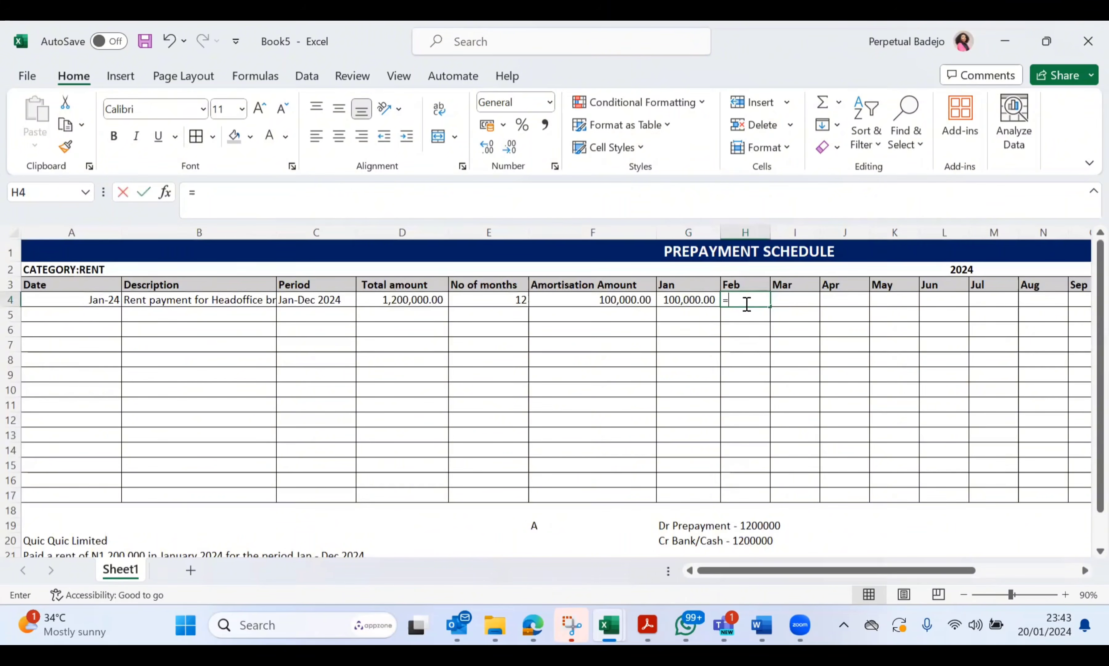
text(=)
click(697, 298)
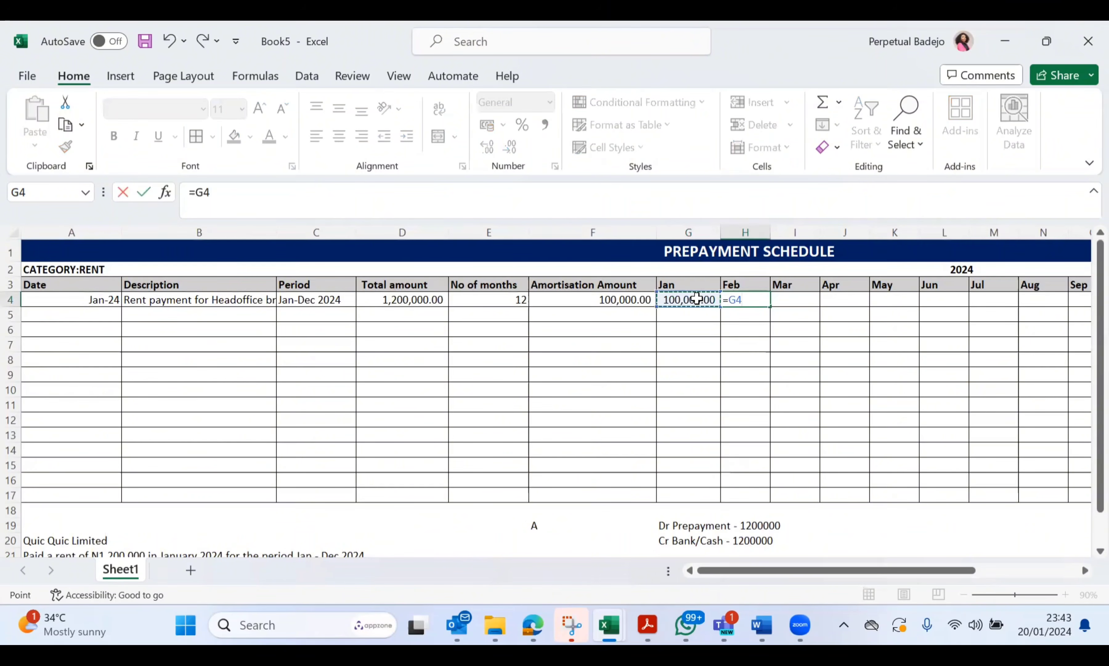
click(636, 300)
key(Return)
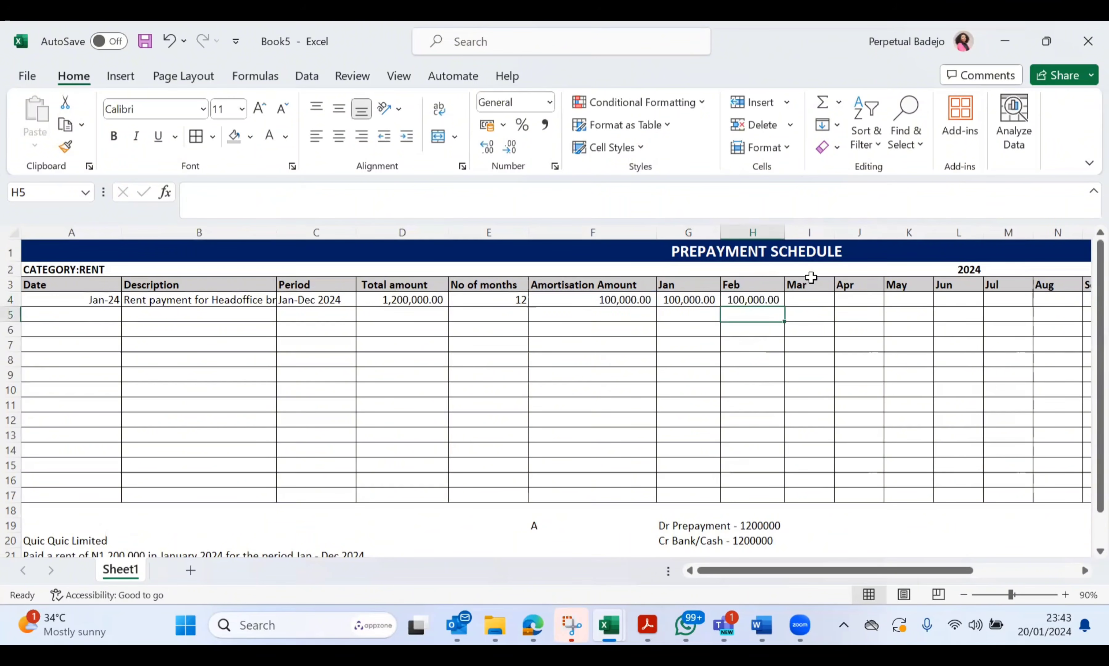
Replace the label B in cell F22 with Jan and add the label Feb in cell F25
scroll(810, 277, down, 2)
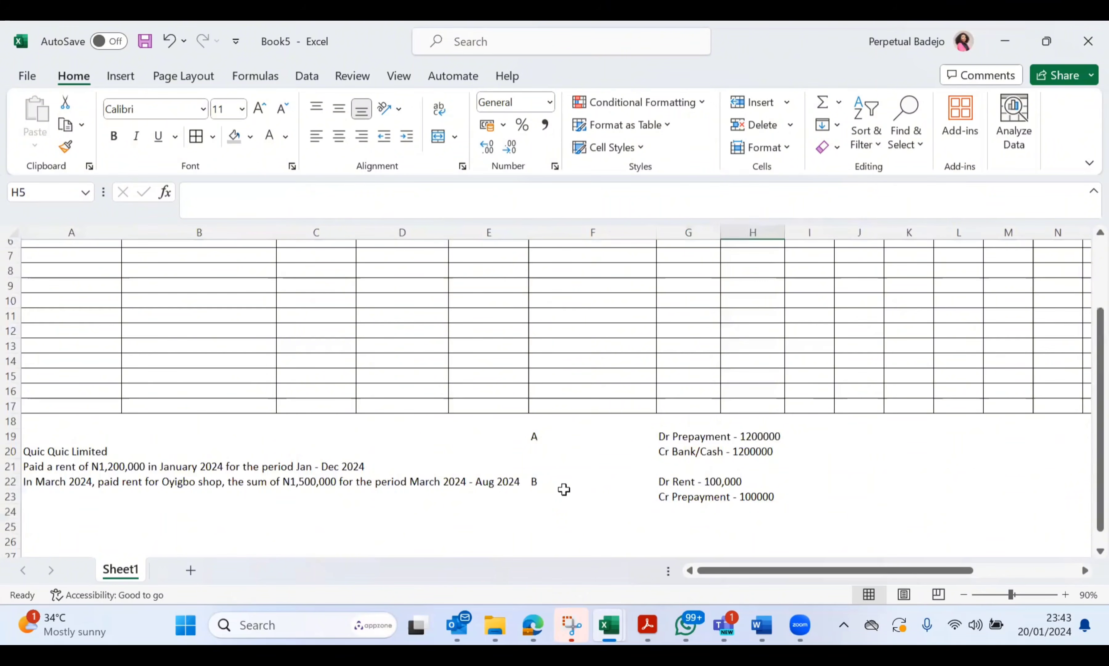
click(549, 480)
text(Jan)
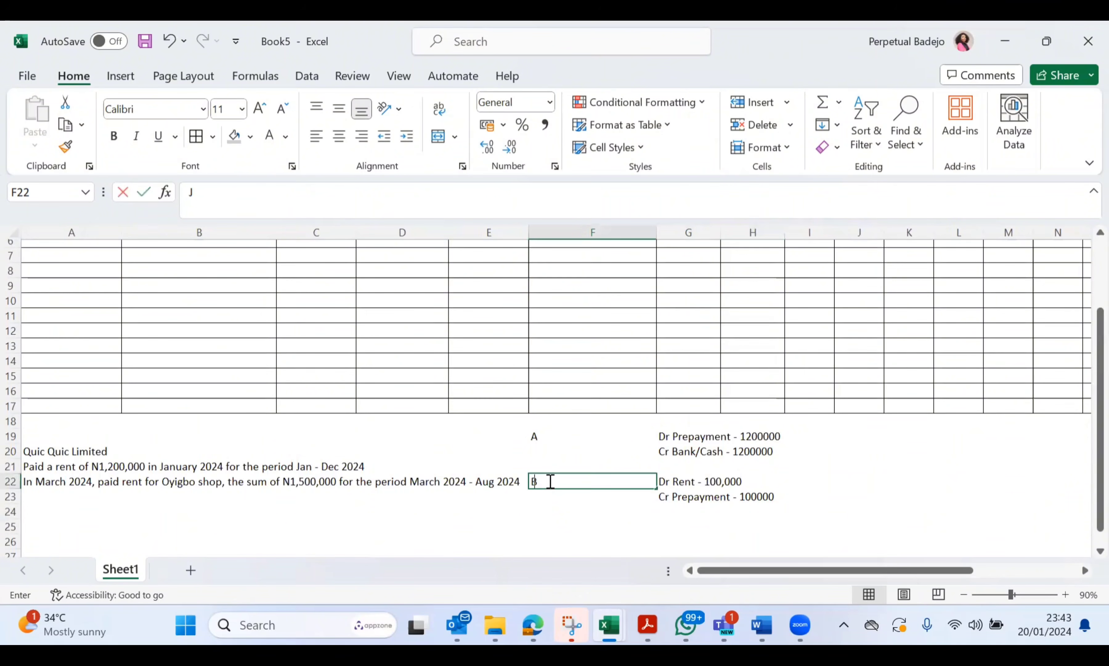
key(Return)
key(Return)
key(Return)
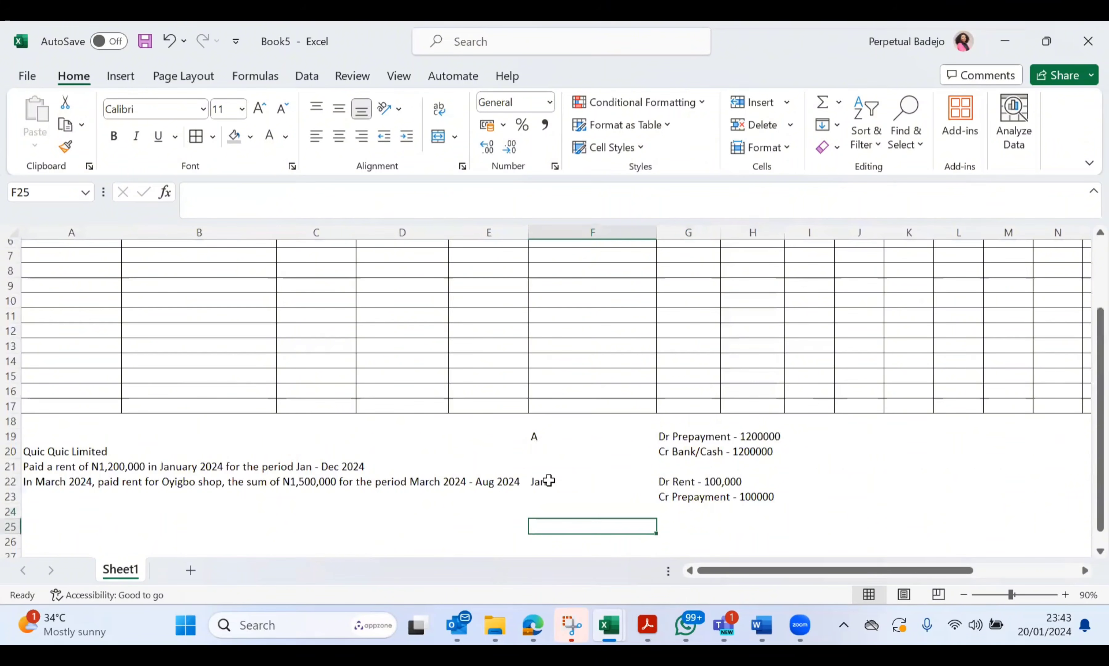
text(Feb)
key(Tab)
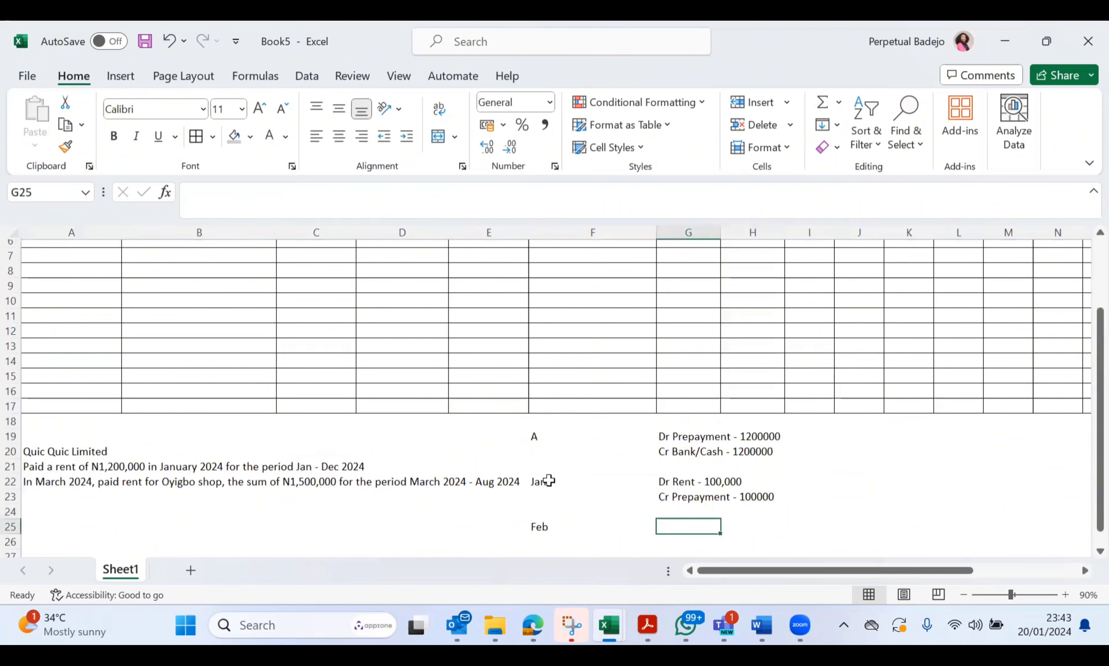
Write the February amortisation entry with "Dr Rent - 100,000" in cell G25 and "Cr Prepayment - 100000" in cell G26
text(Dr )
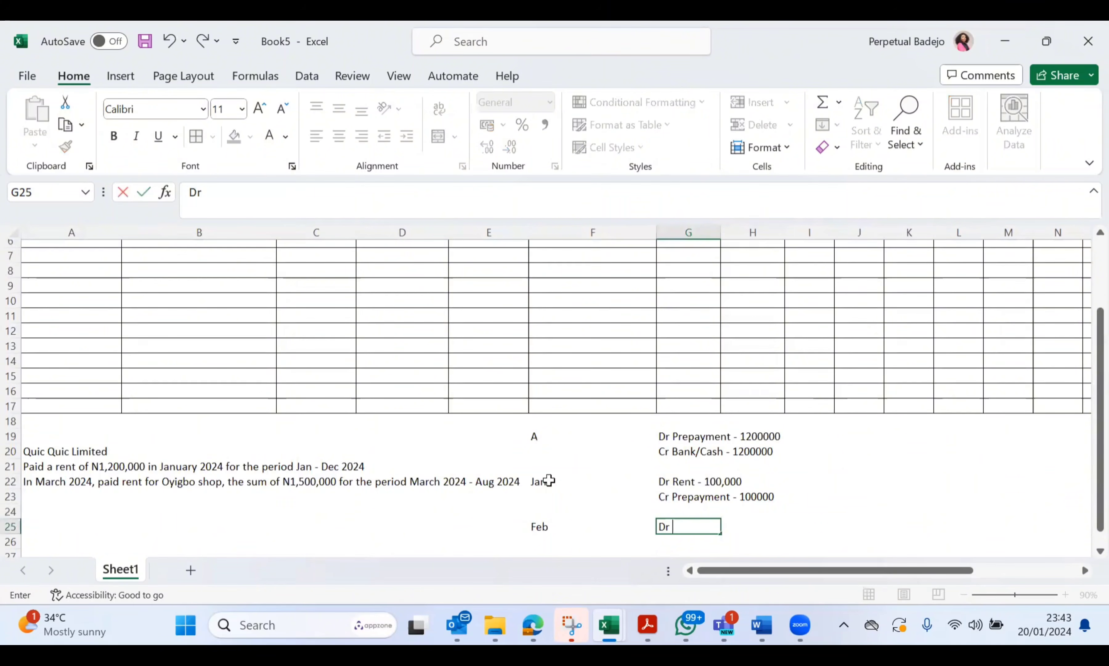
text(Rent - 10)
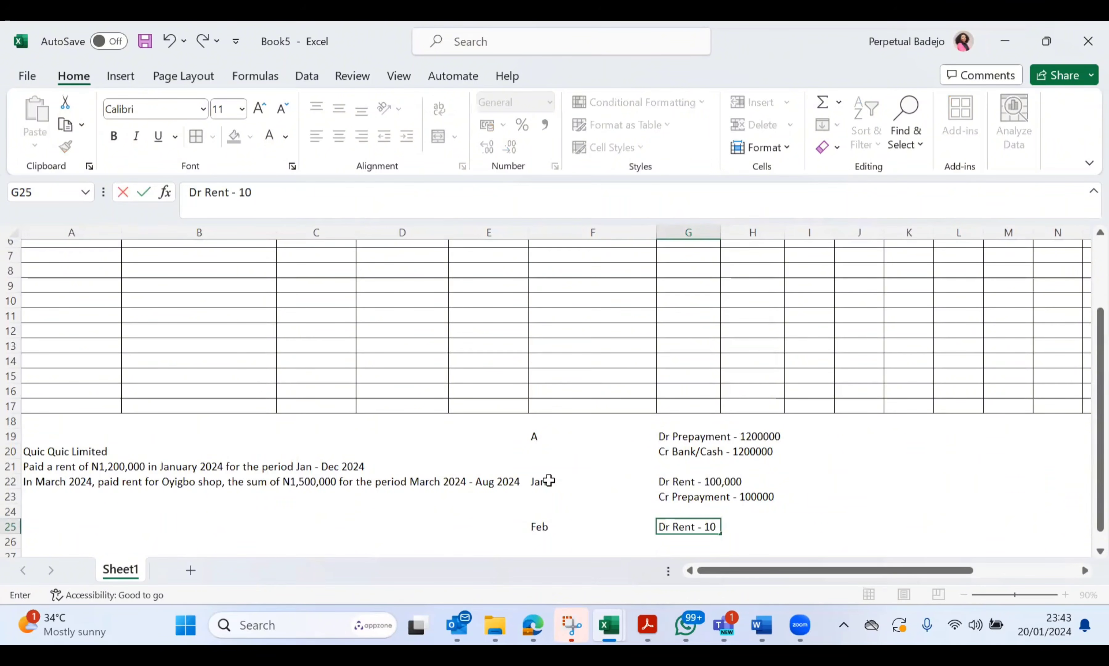
text(0,000)
key(Return)
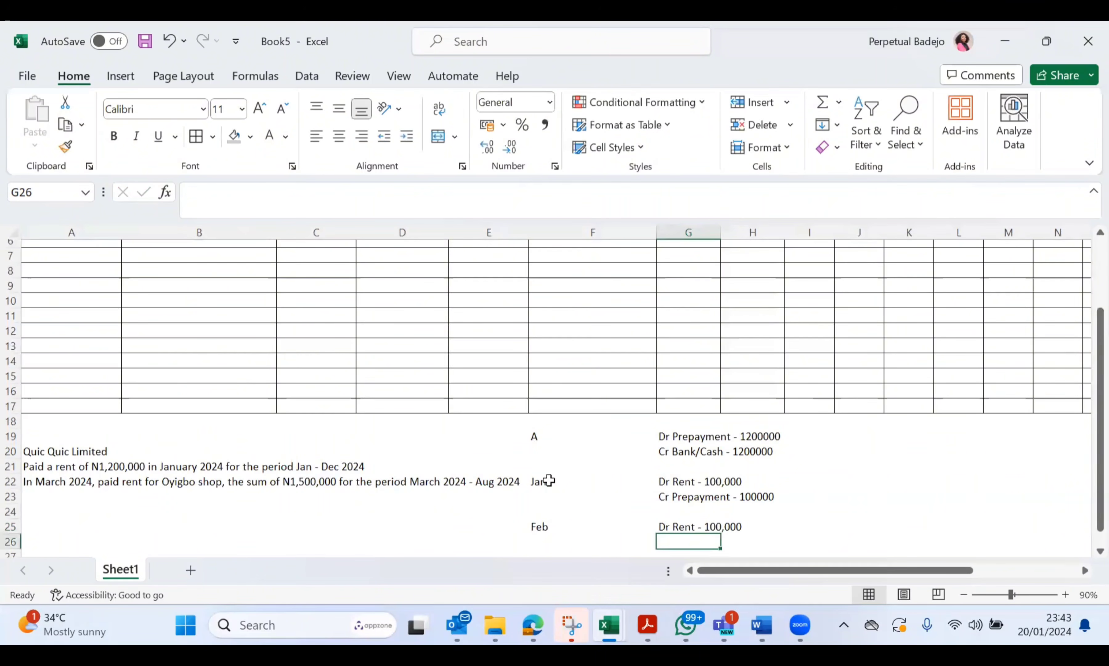
text(Cr P)
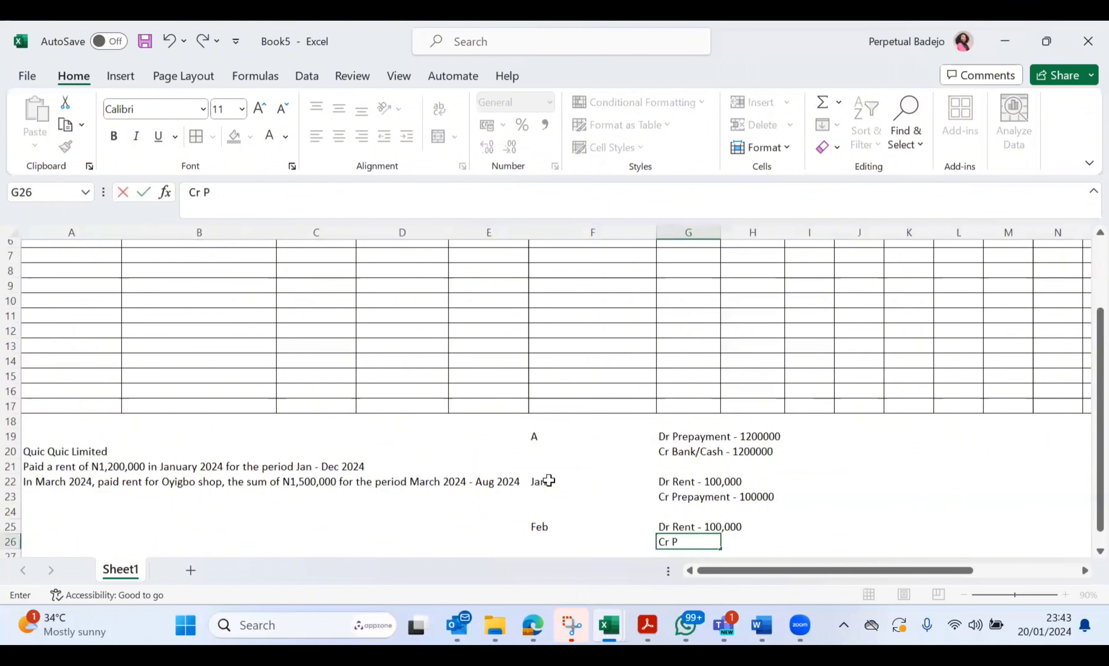
text(repayment )
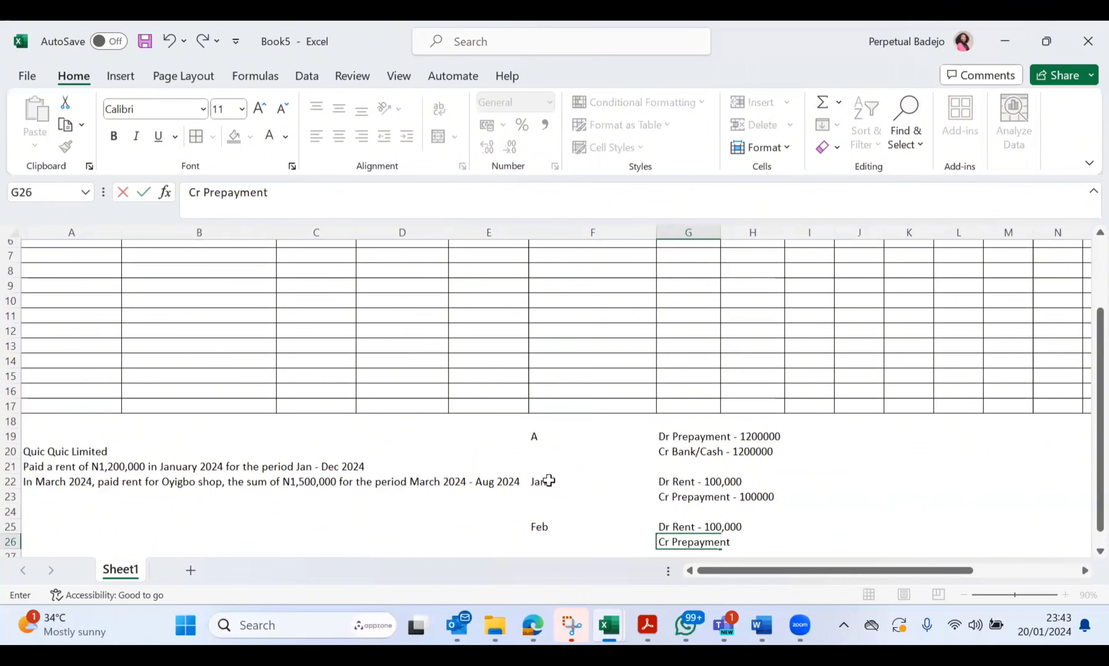
text(- 100000)
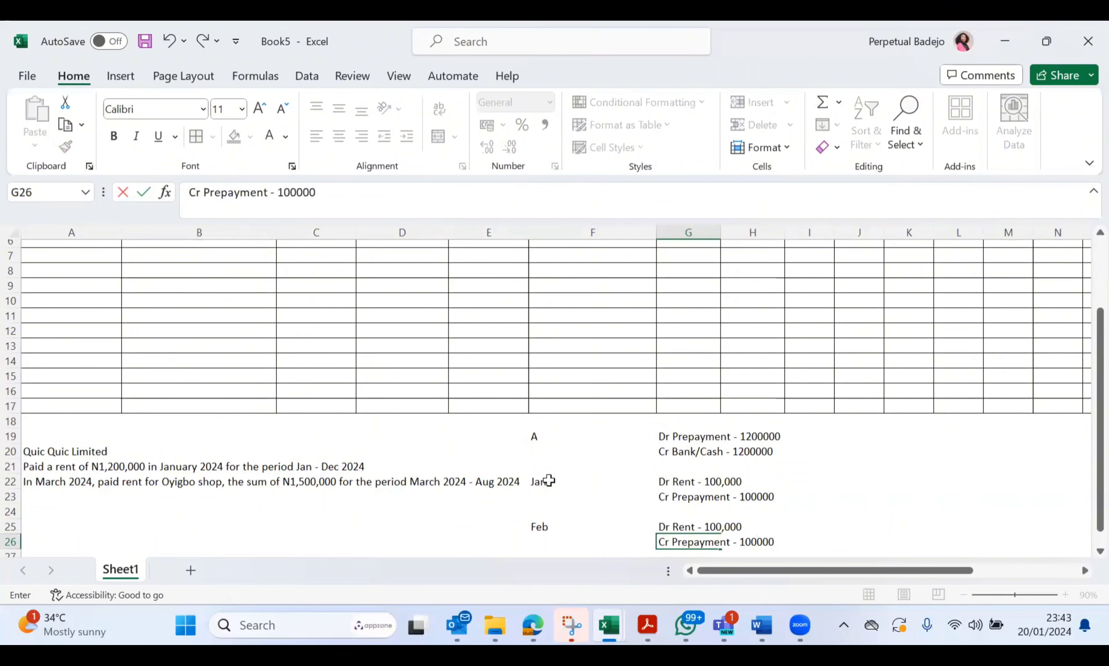
key(Return)
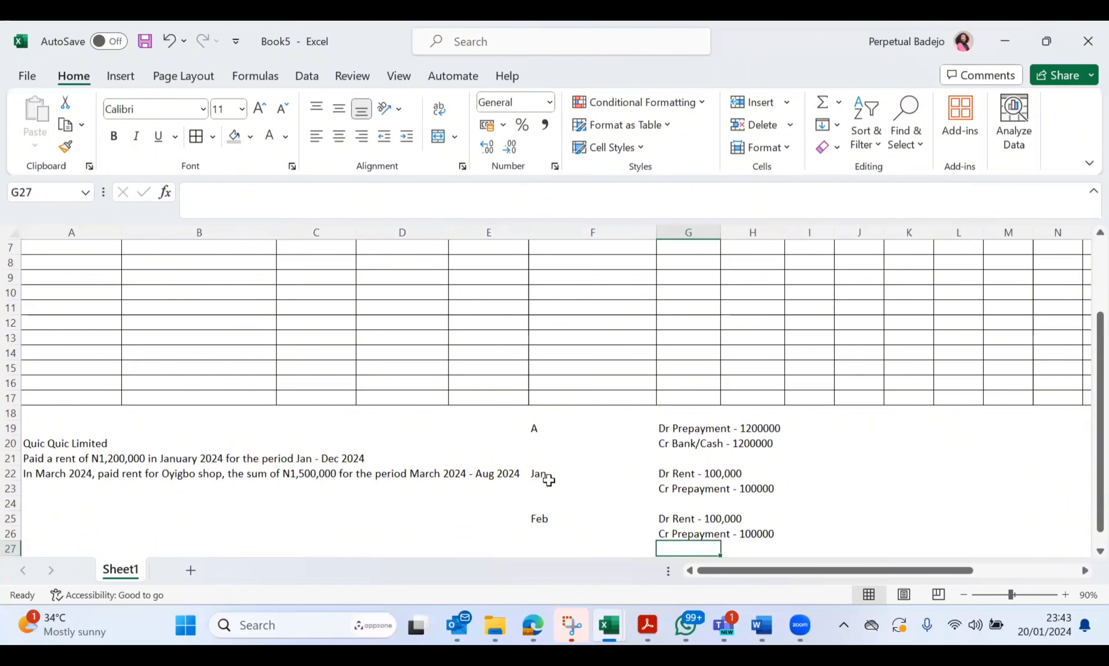
scroll(549, 480, up, 2)
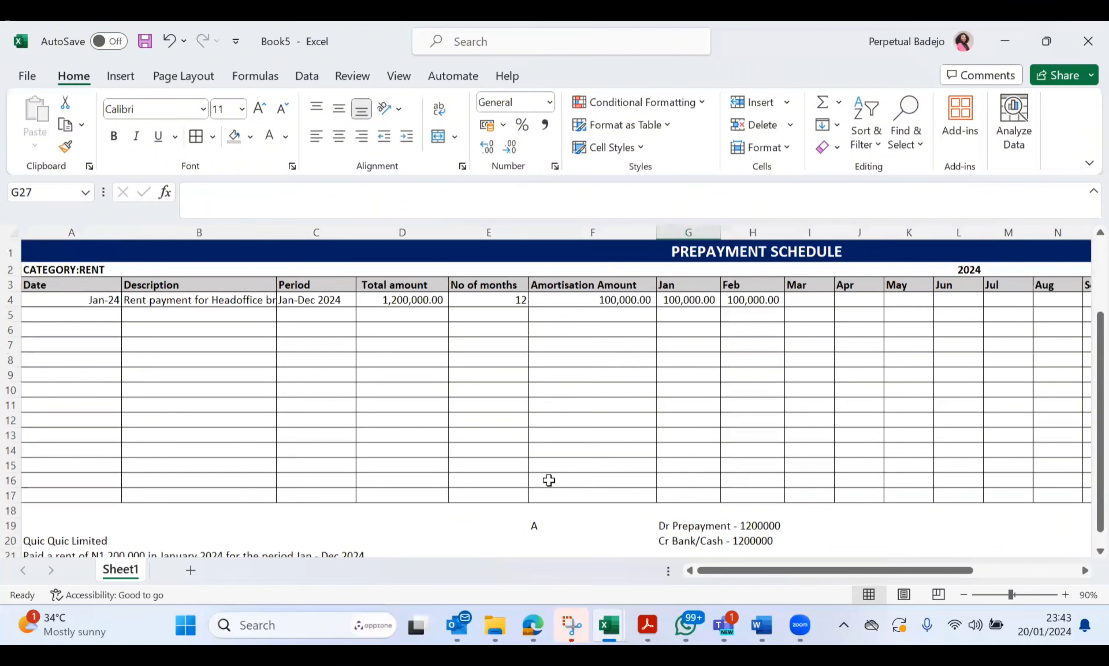
scroll(549, 479, down, 2)
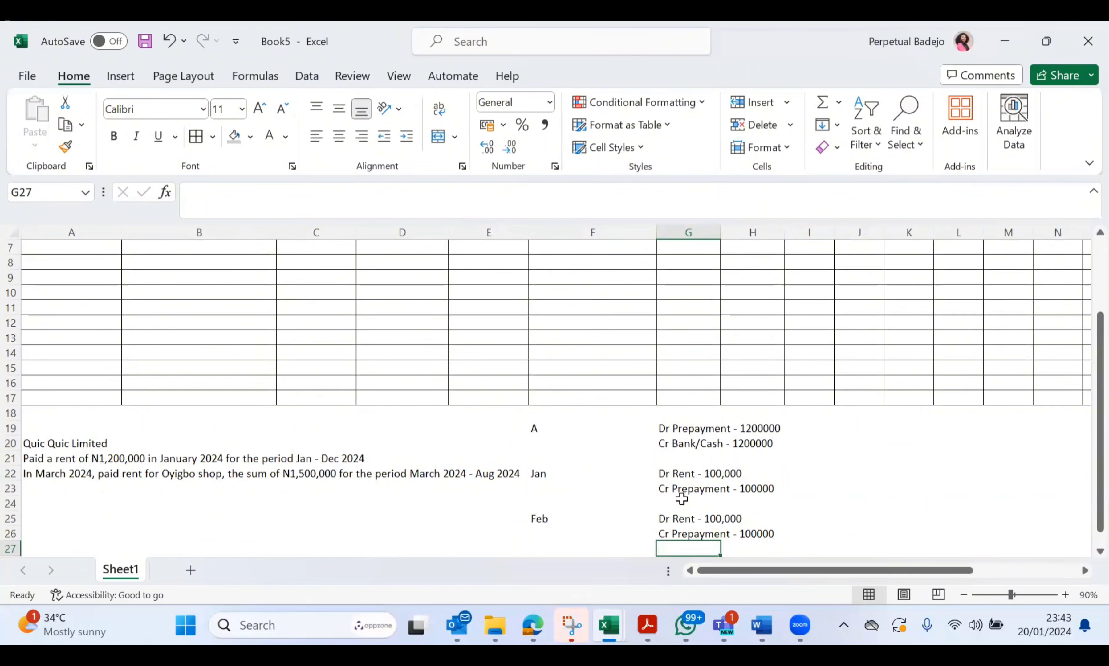
Calculate the first entry's number of months remaining in cell S4 with the formula =E4-COUNT(G4:R4)
scroll(682, 498, up, 2)
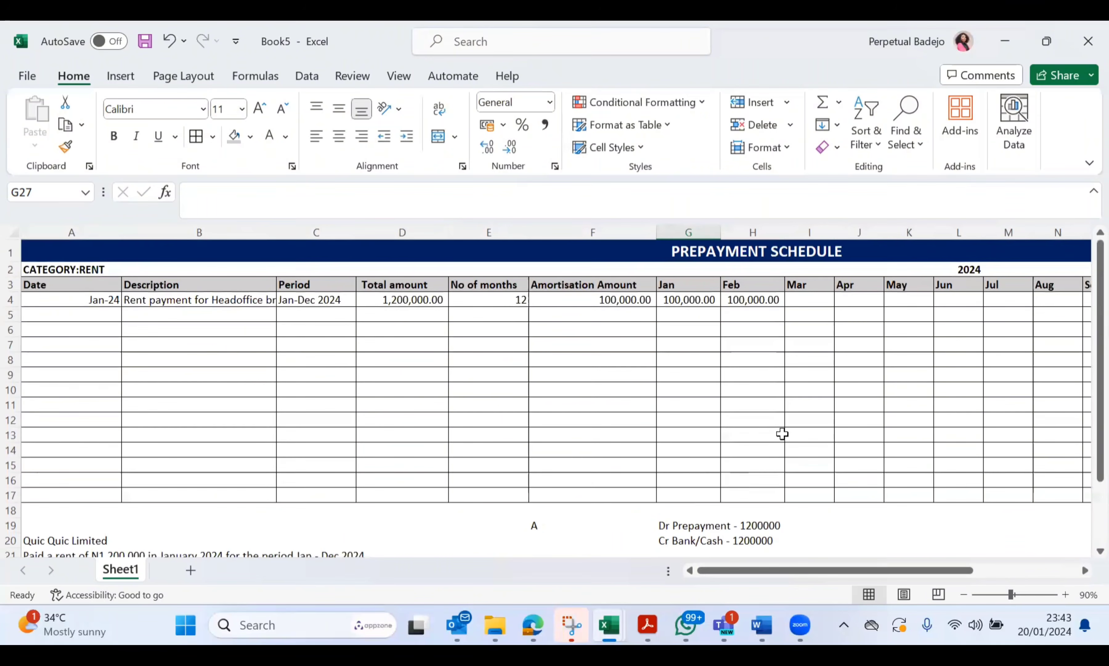
scroll(782, 433, right, 5)
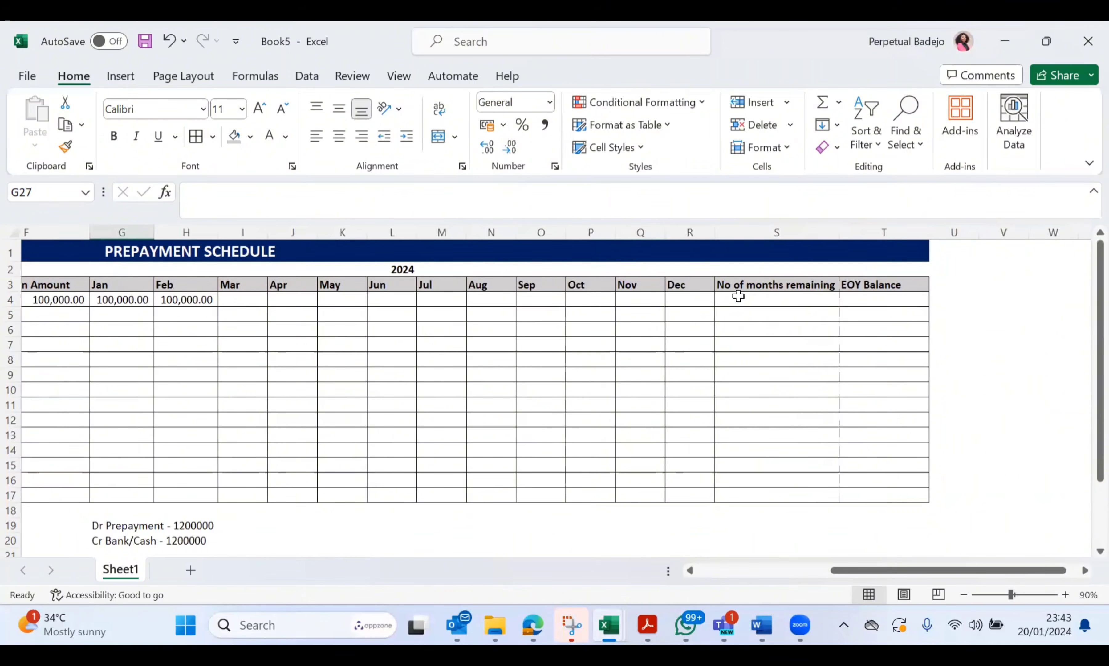
click(738, 296)
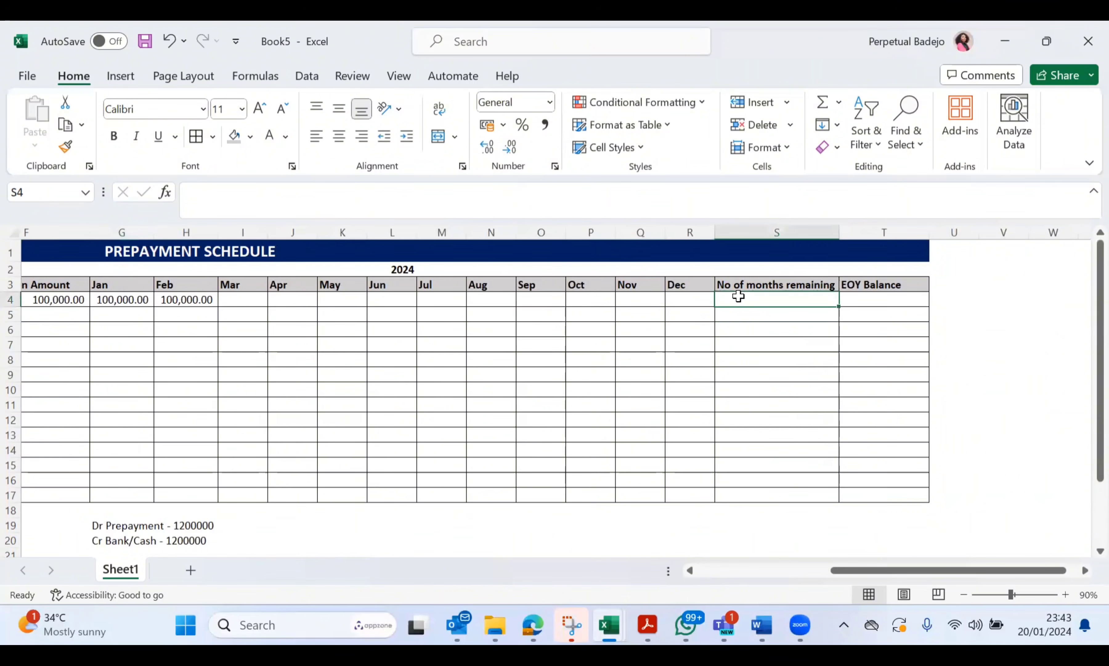
text(=)
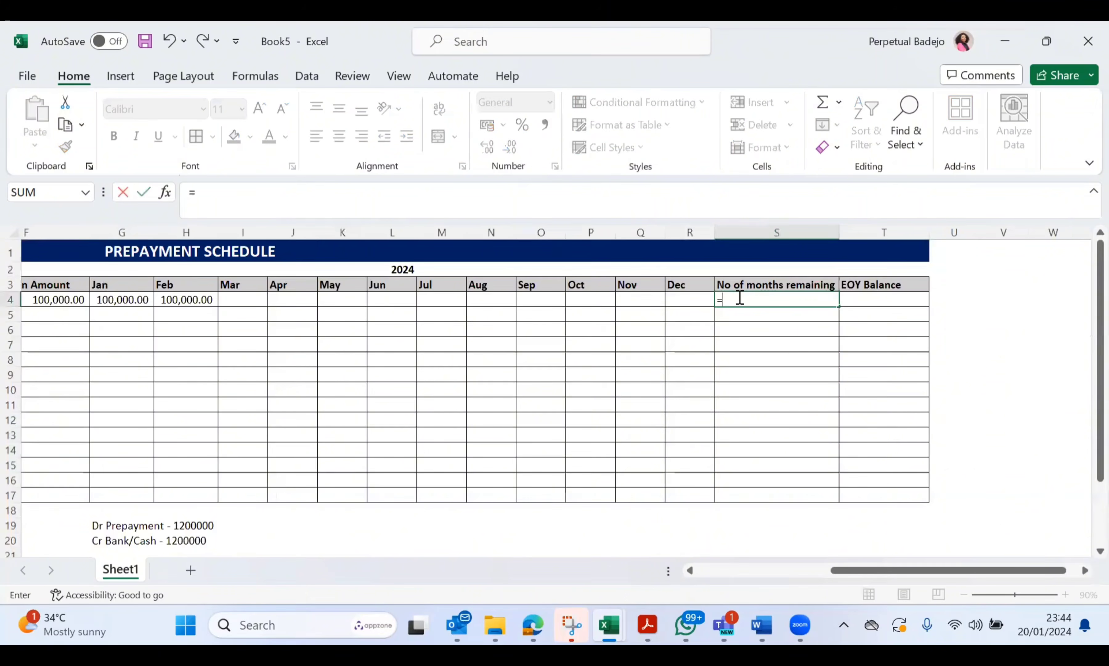
scroll(466, 294, left, 1)
scroll(466, 293, left, 2)
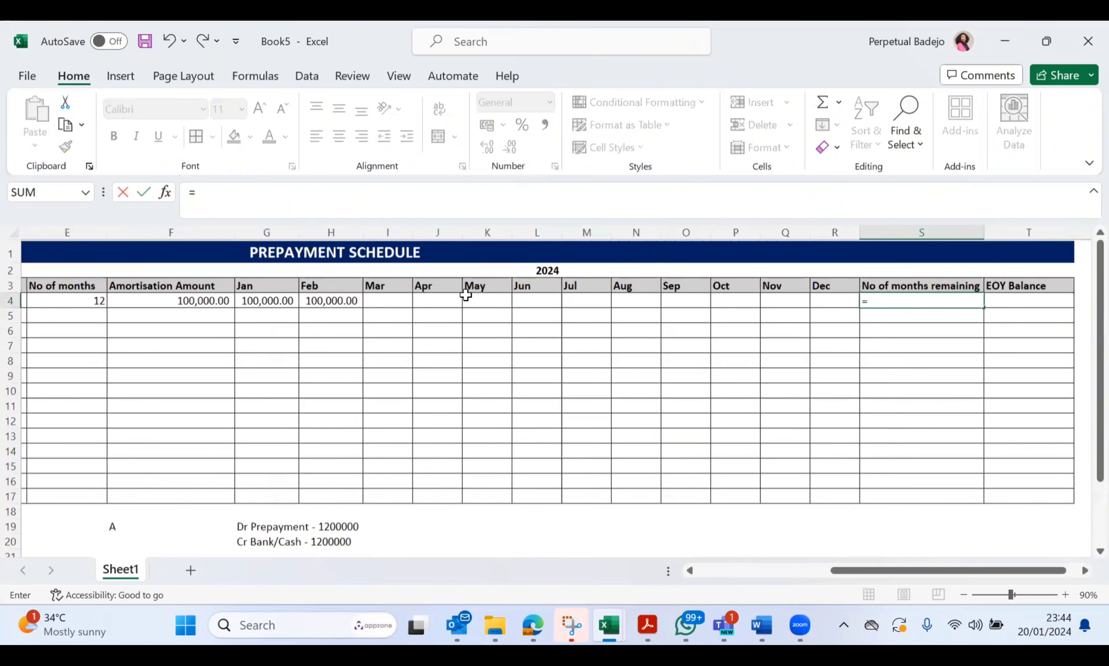
click(126, 301)
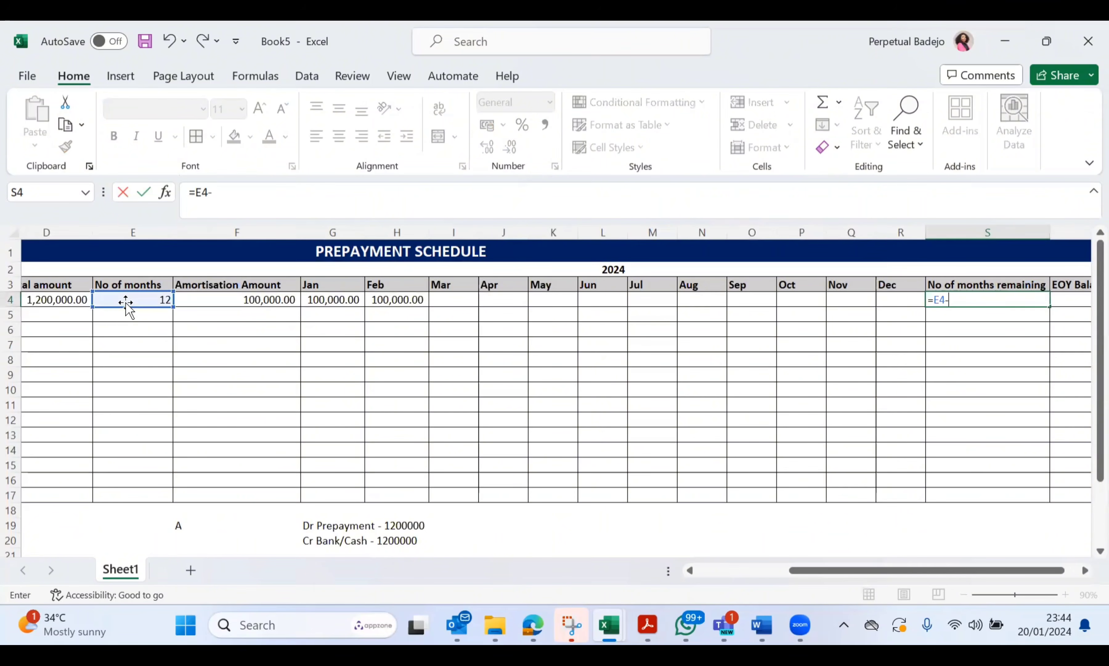
text(-count)
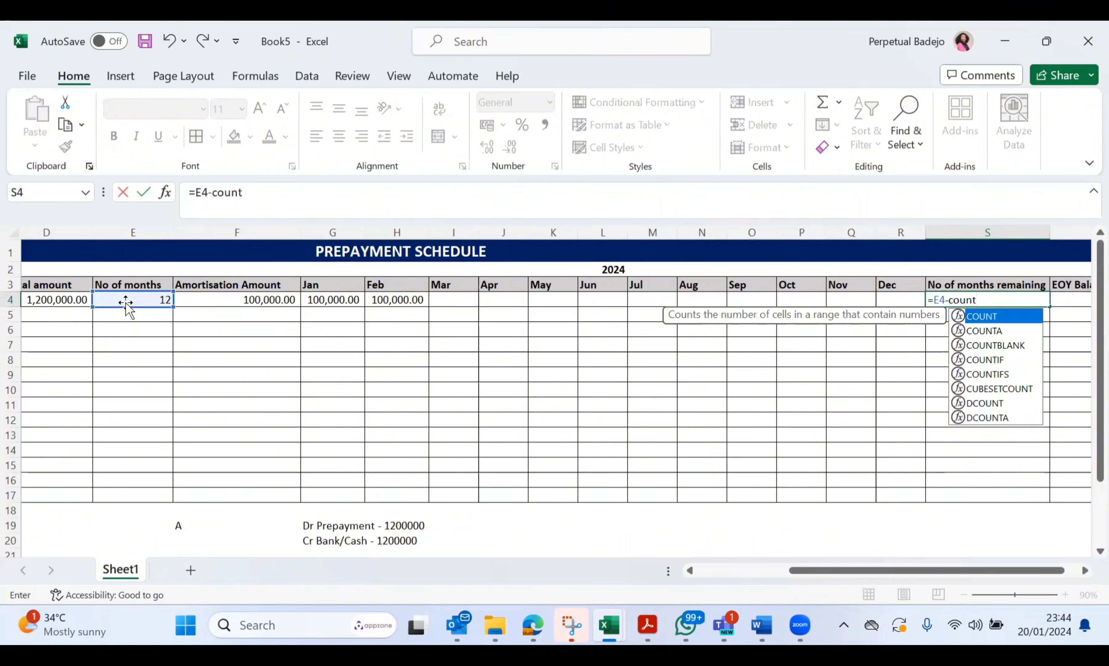
key(Tab)
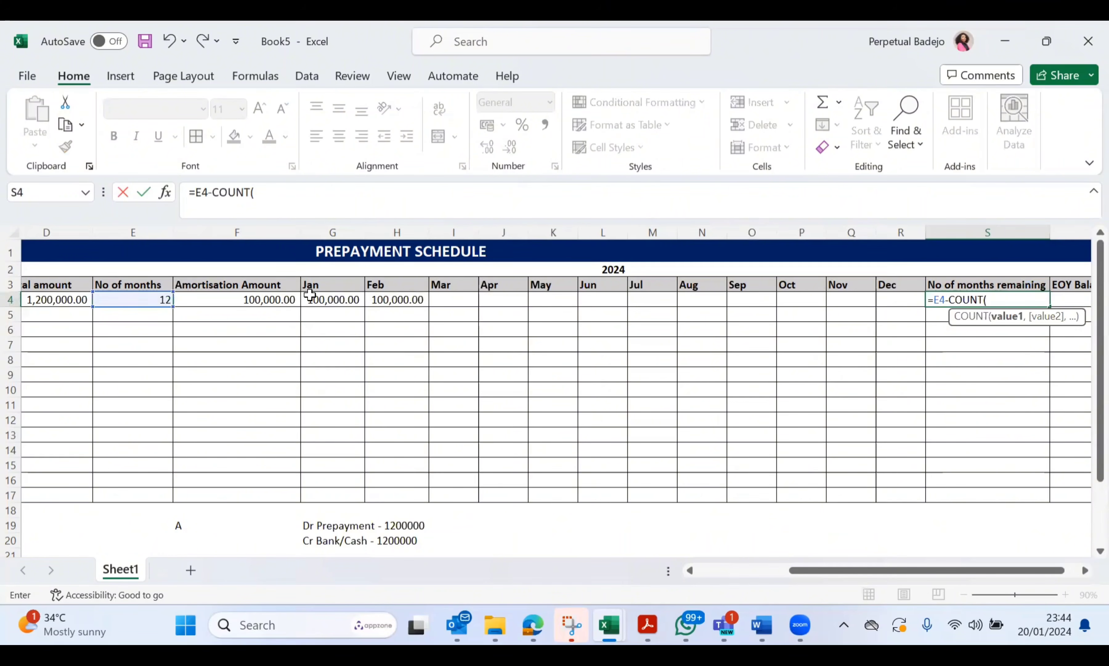
click(331, 298)
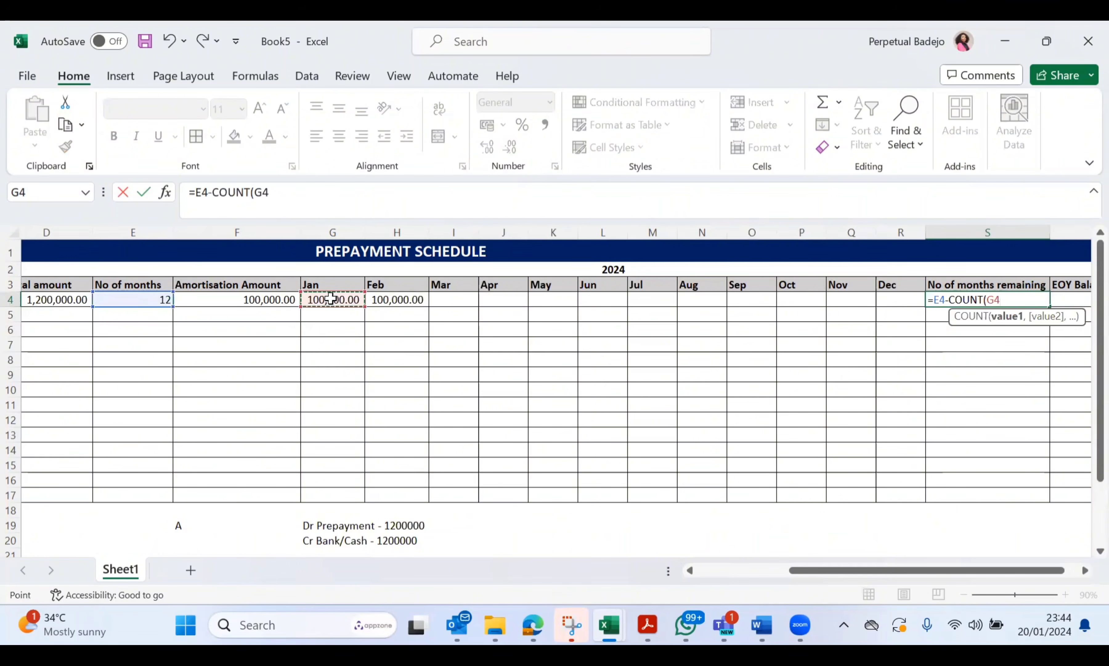
key(F8)
click(890, 300)
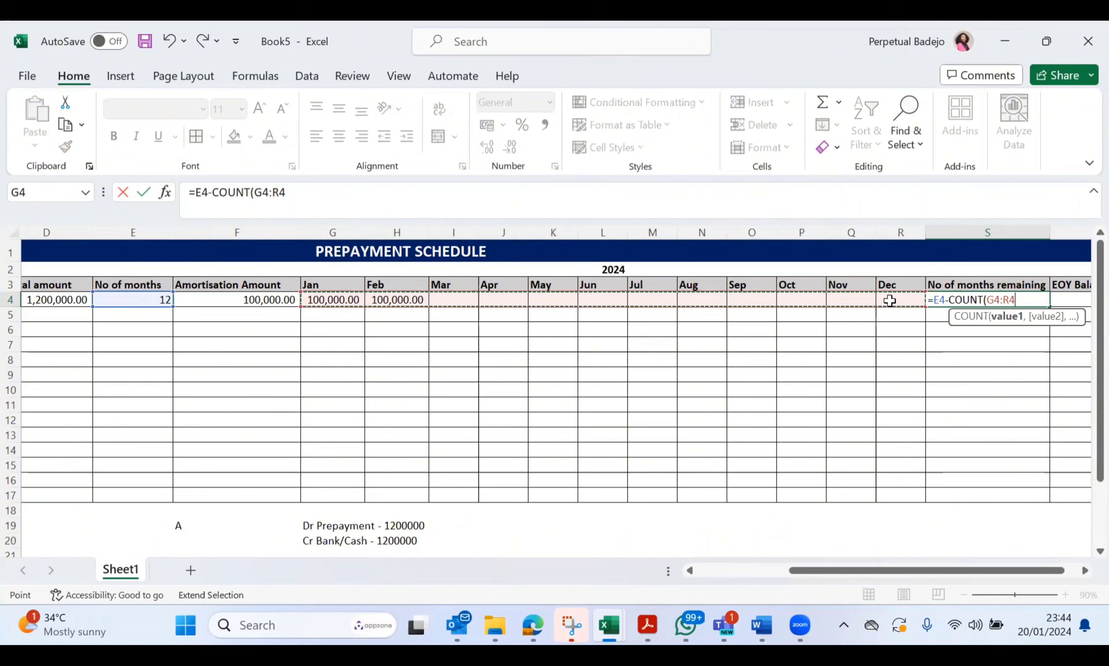
text())
key(Return)
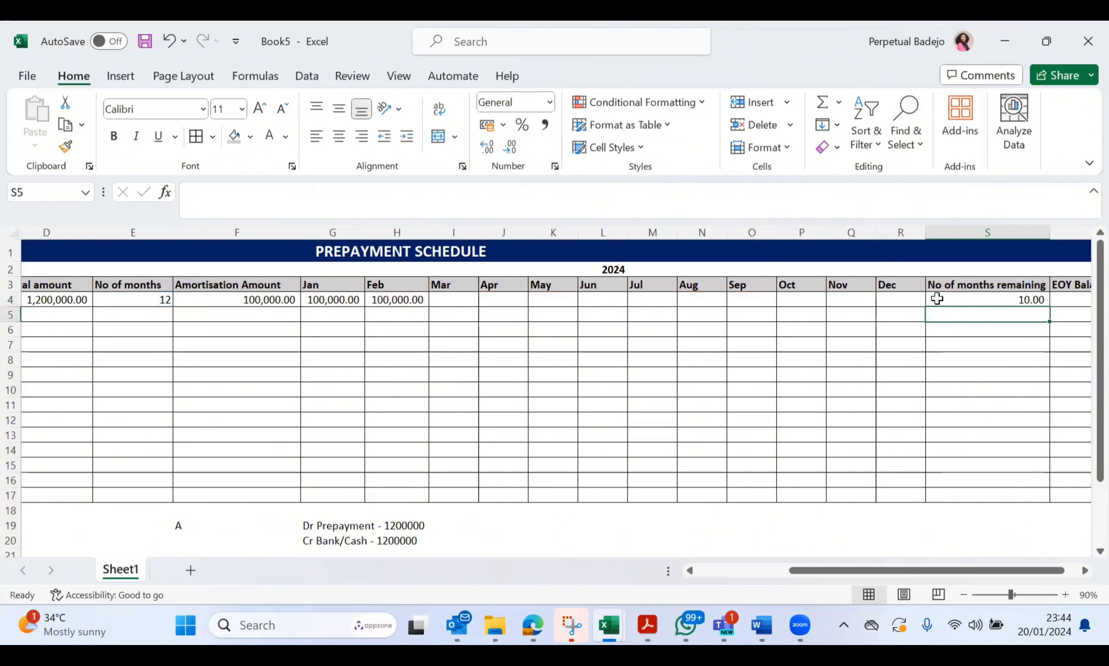
Calculate the first entry's EOY balance in cell T4 with the formula =D4-SUM(G4:R4)
scroll(973, 312, right, 2)
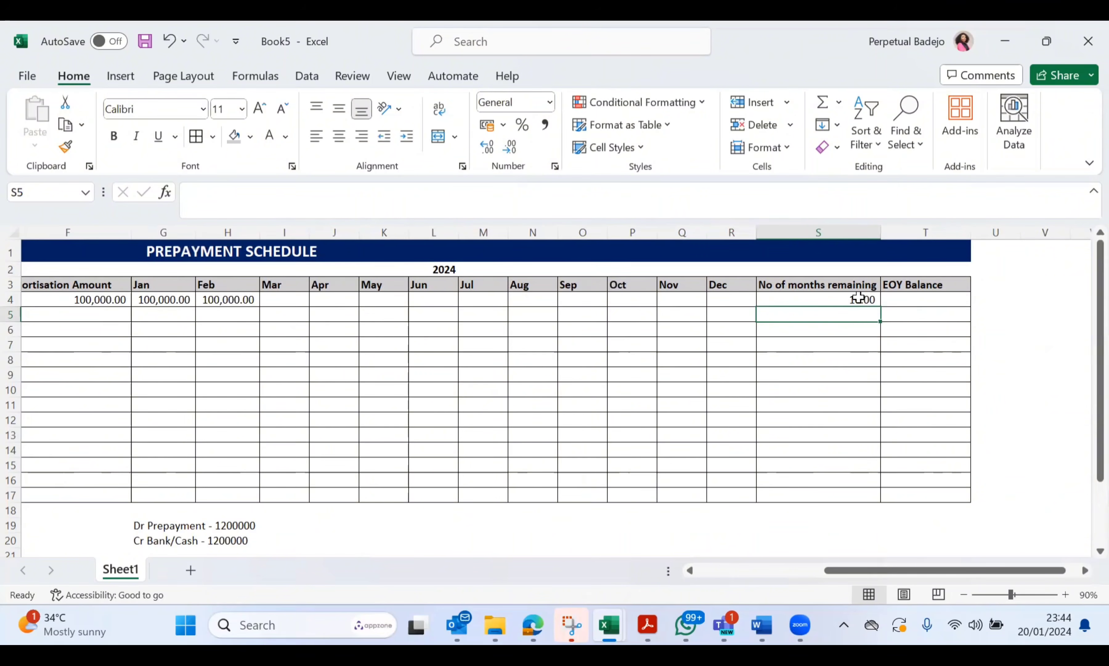
click(897, 300)
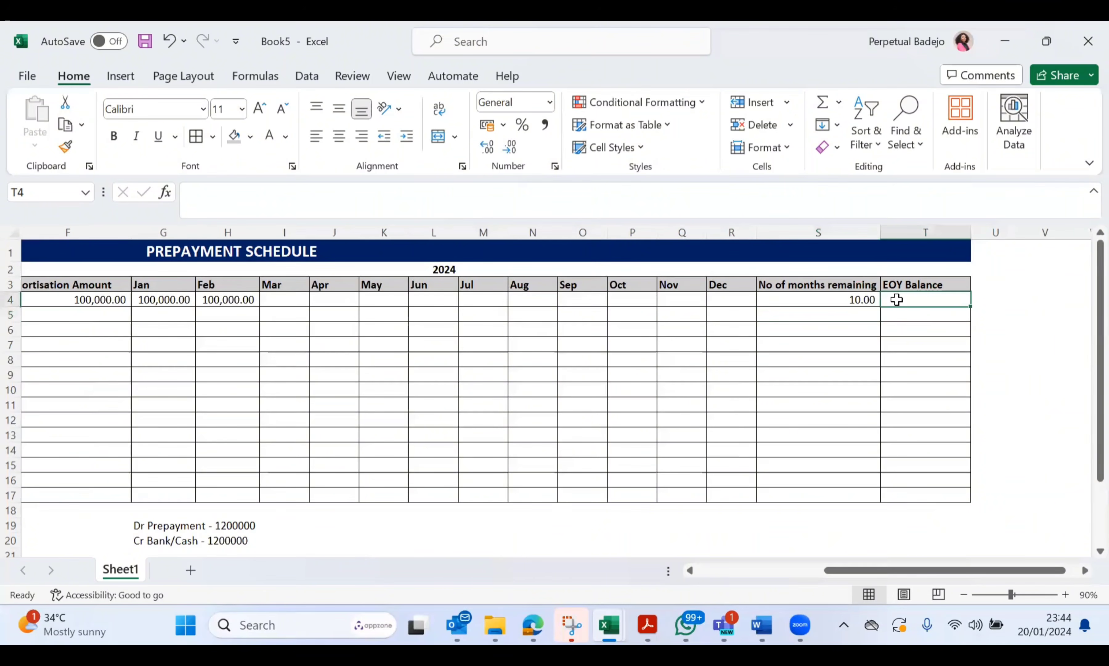
text(=)
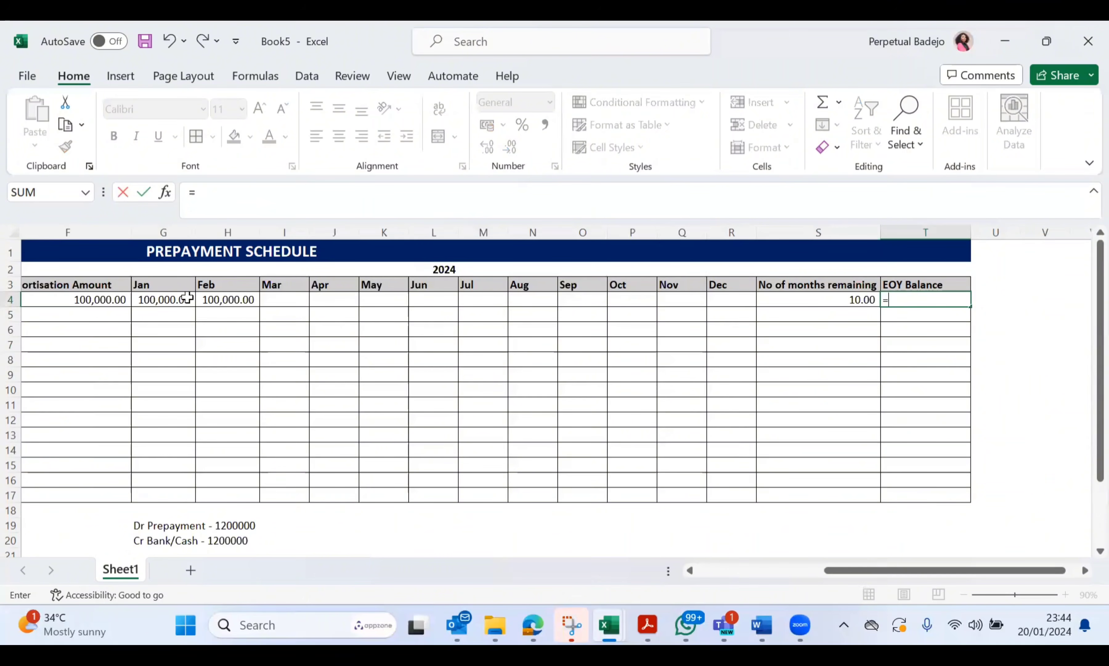
scroll(220, 359, left, 3)
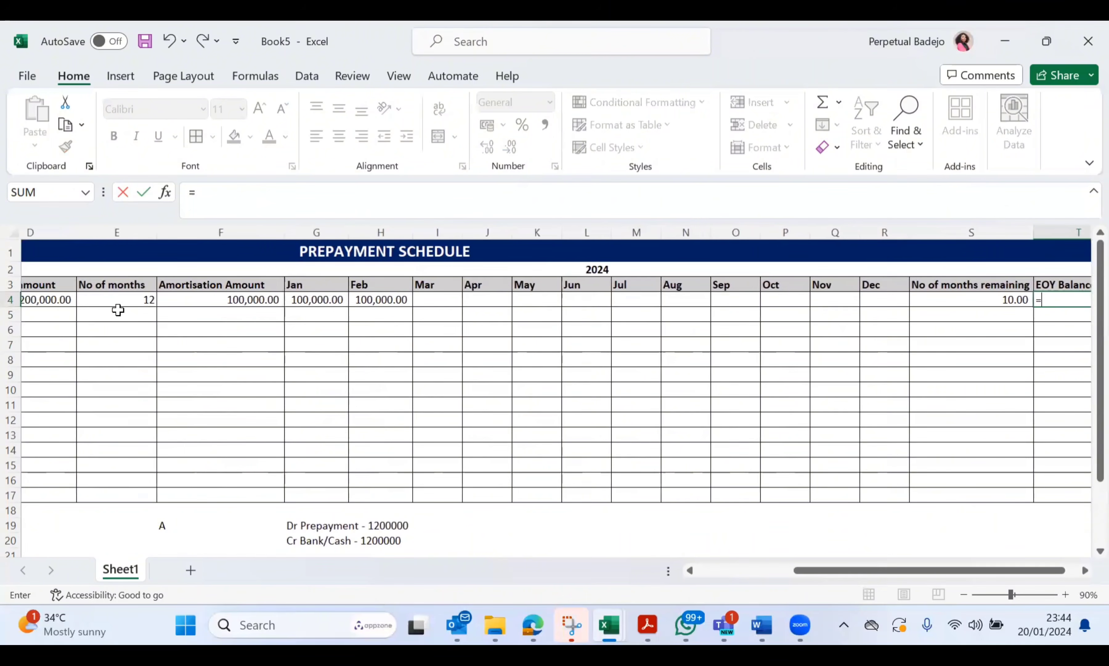
scroll(32, 299, left, 3)
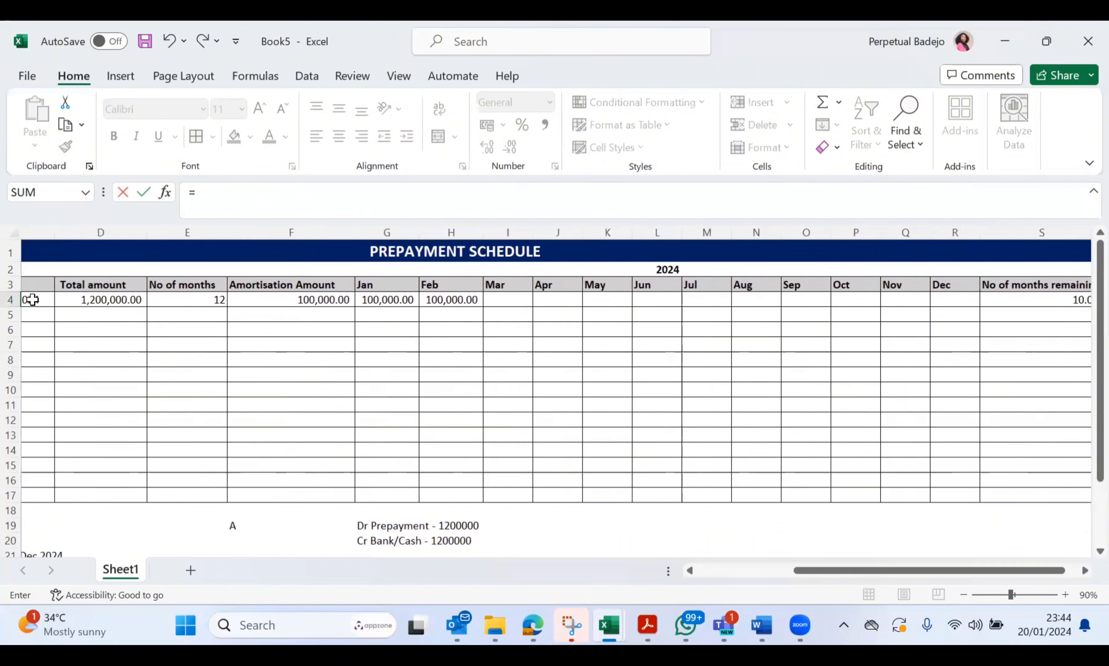
click(111, 300)
text(-)
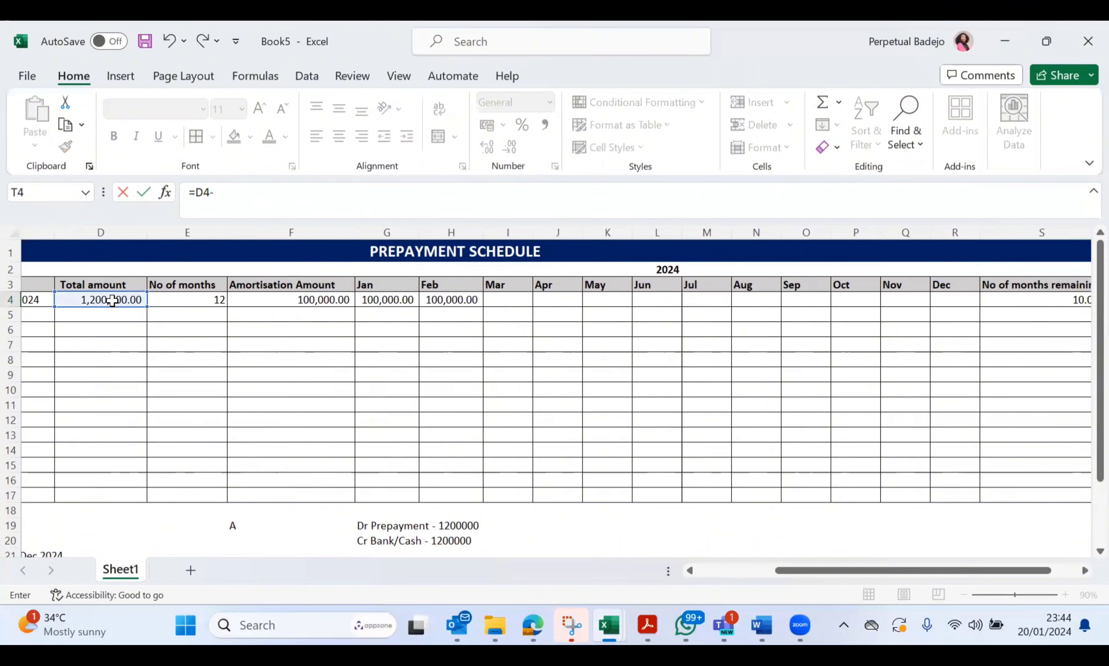
text(sum()
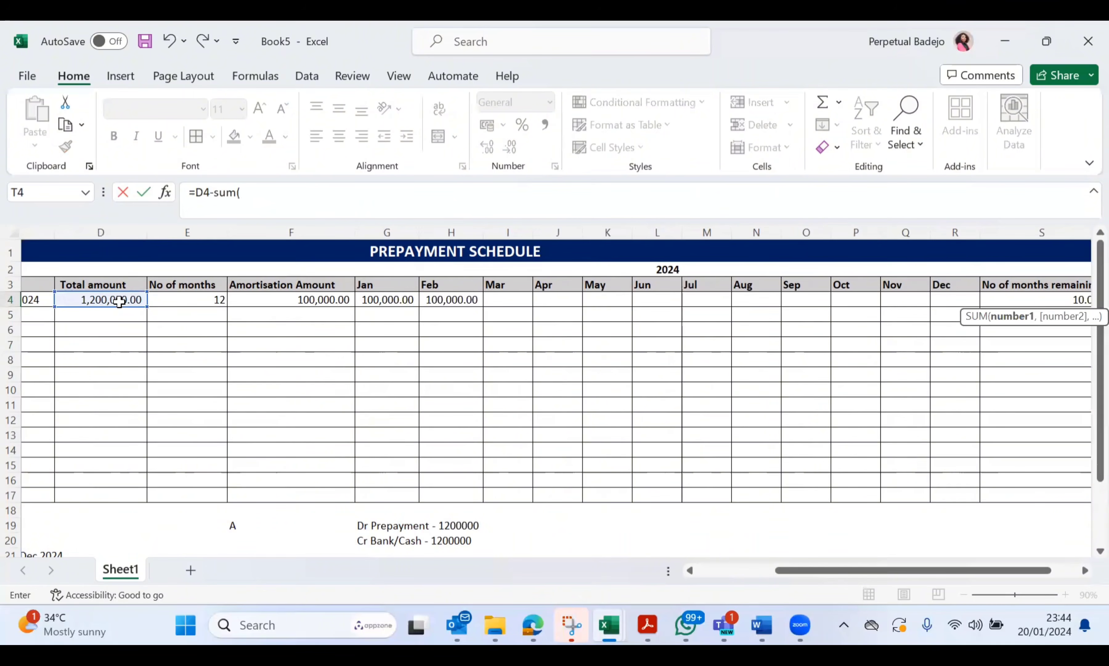
scroll(490, 334, right, 3)
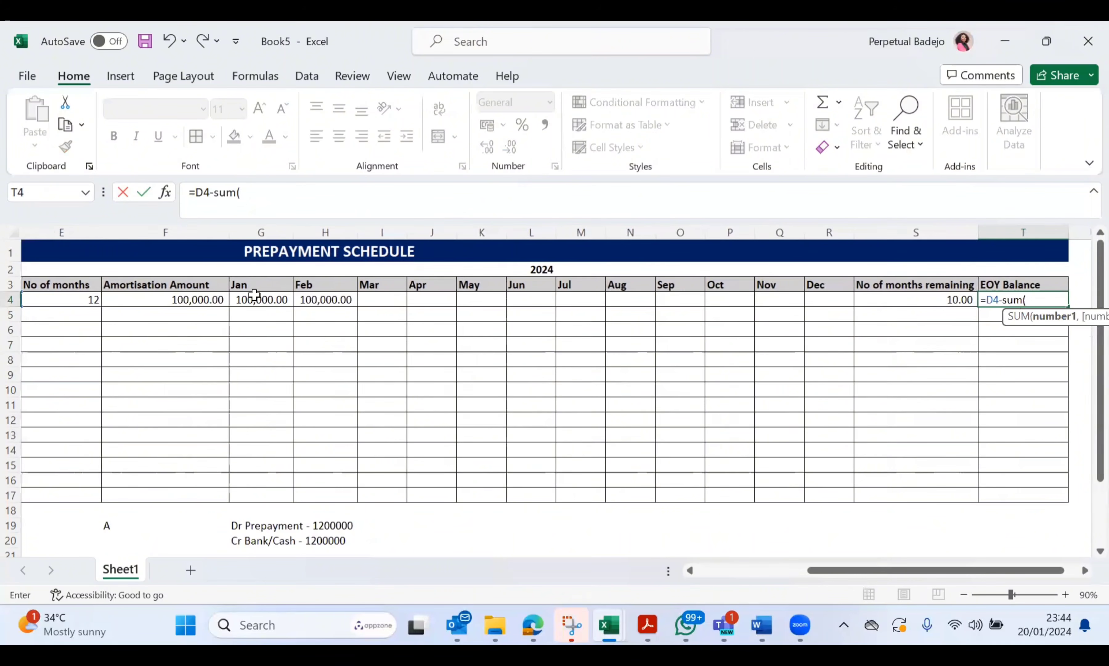
drag(256, 297, 827, 298)
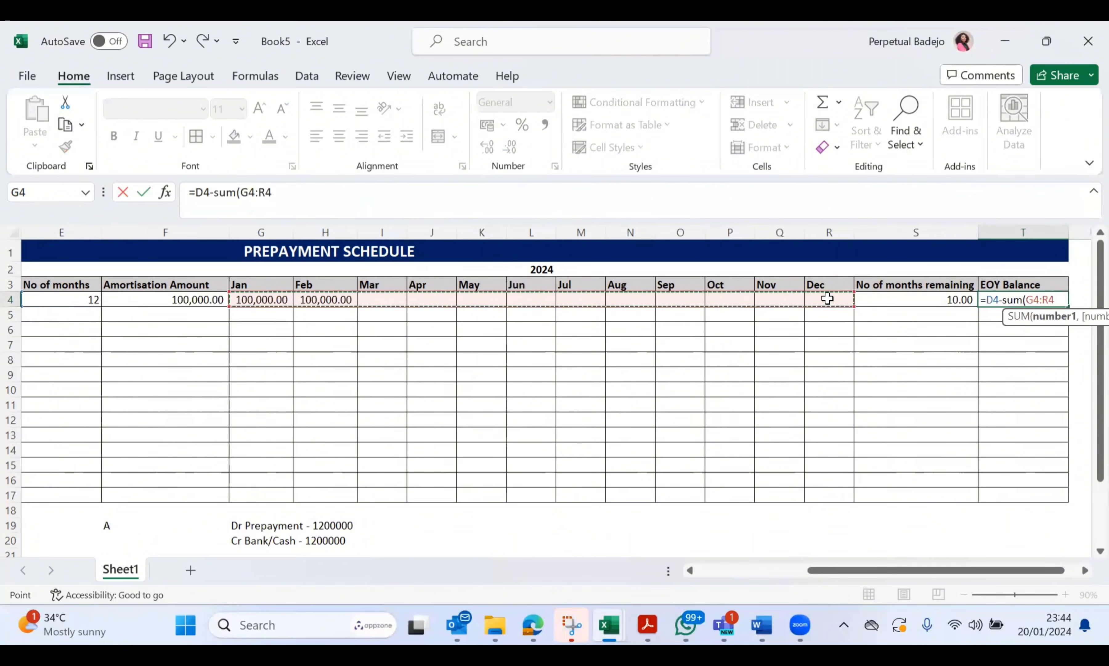
key(Return)
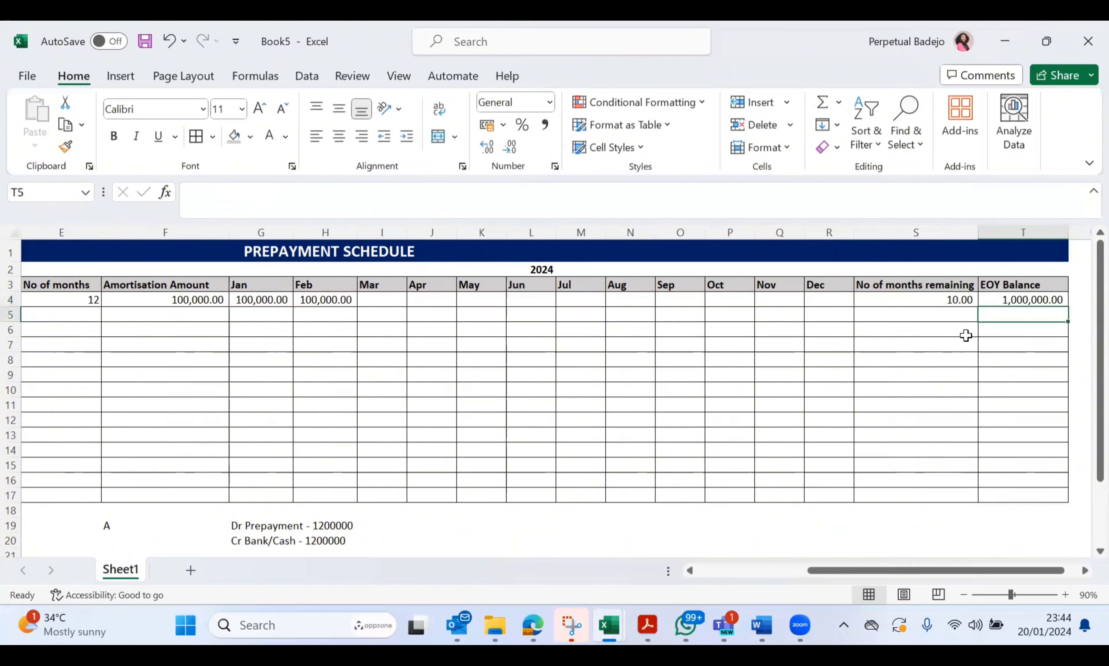
scroll(967, 336, left, 1)
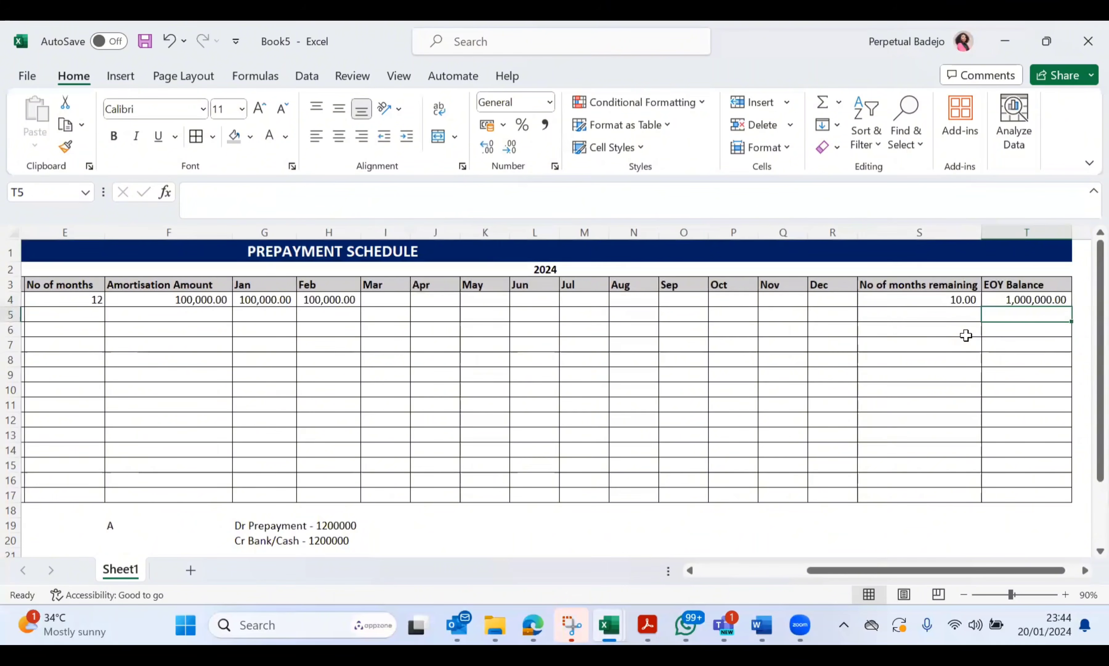
click(1001, 301)
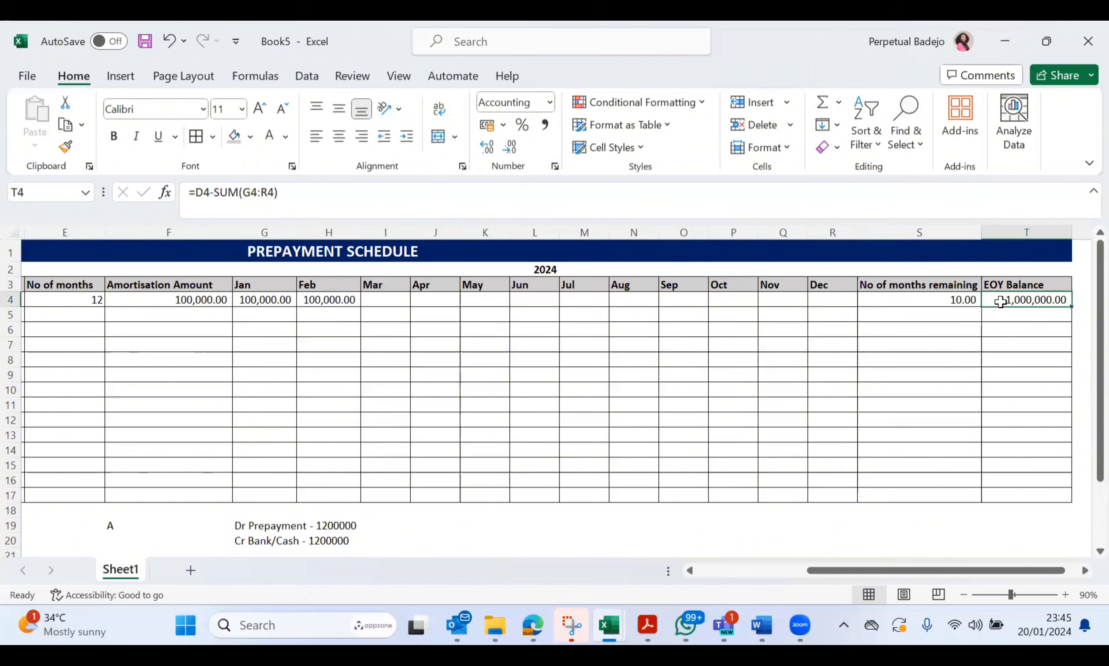
Start the second rent entry by entering the date March 2024 in cell A5
scroll(1000, 302, left, 5)
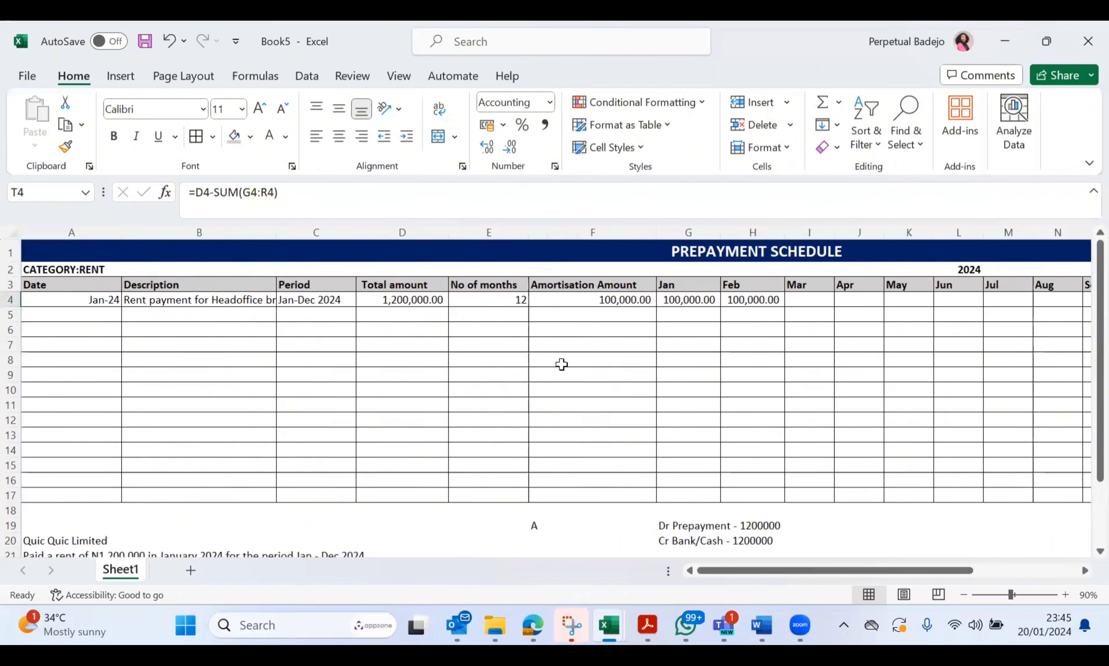
scroll(562, 364, down, 1)
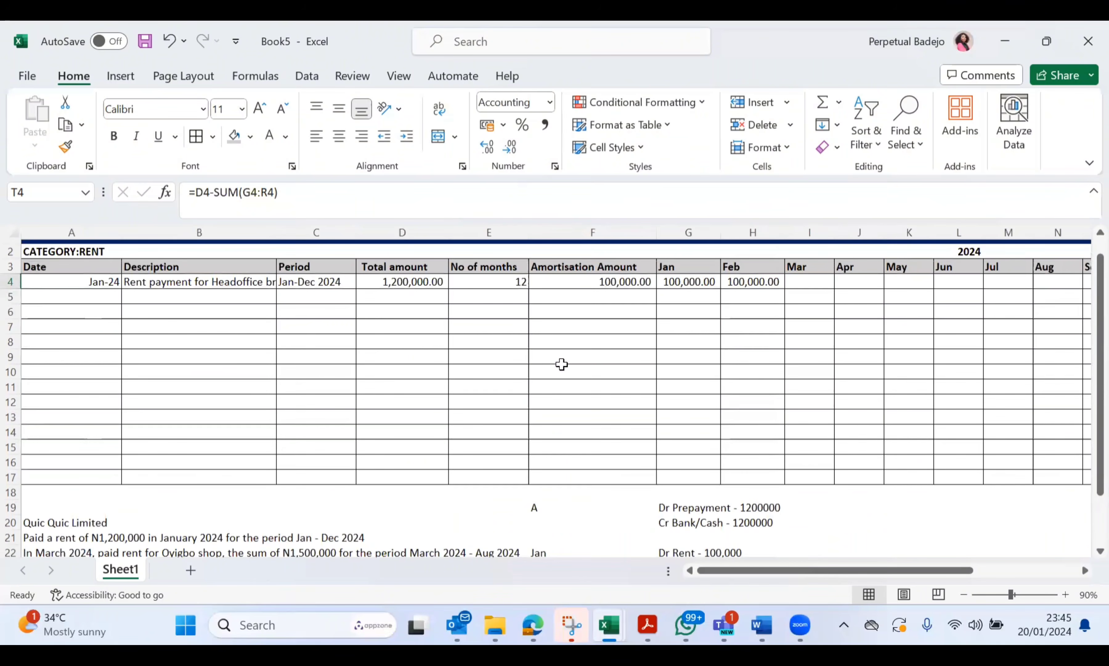
click(54, 291)
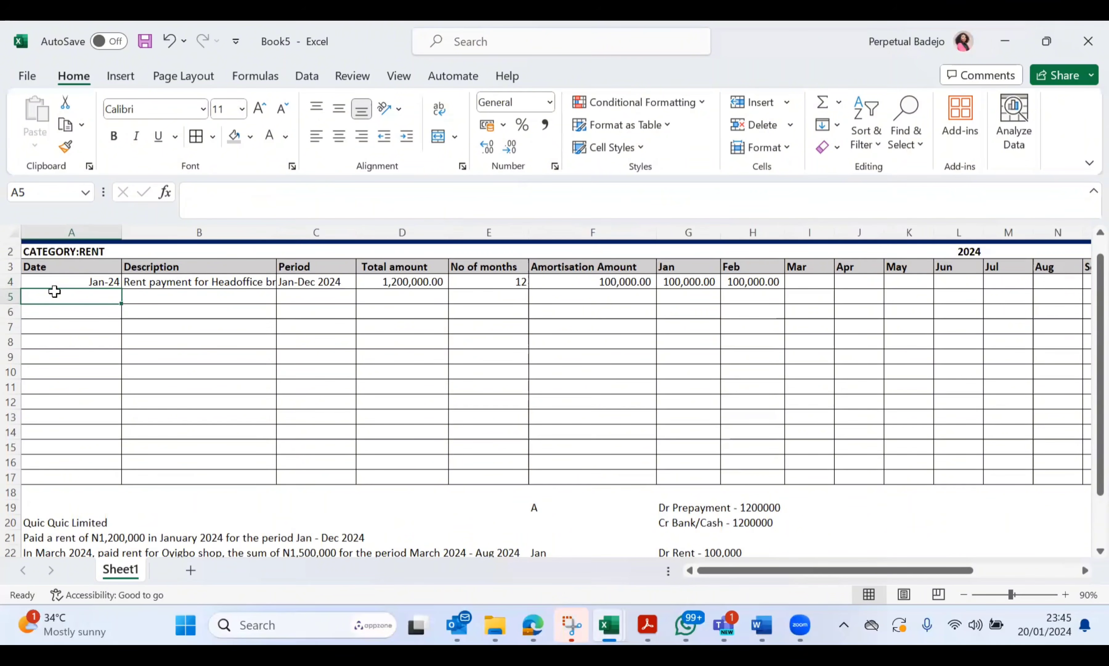
text(Marc)
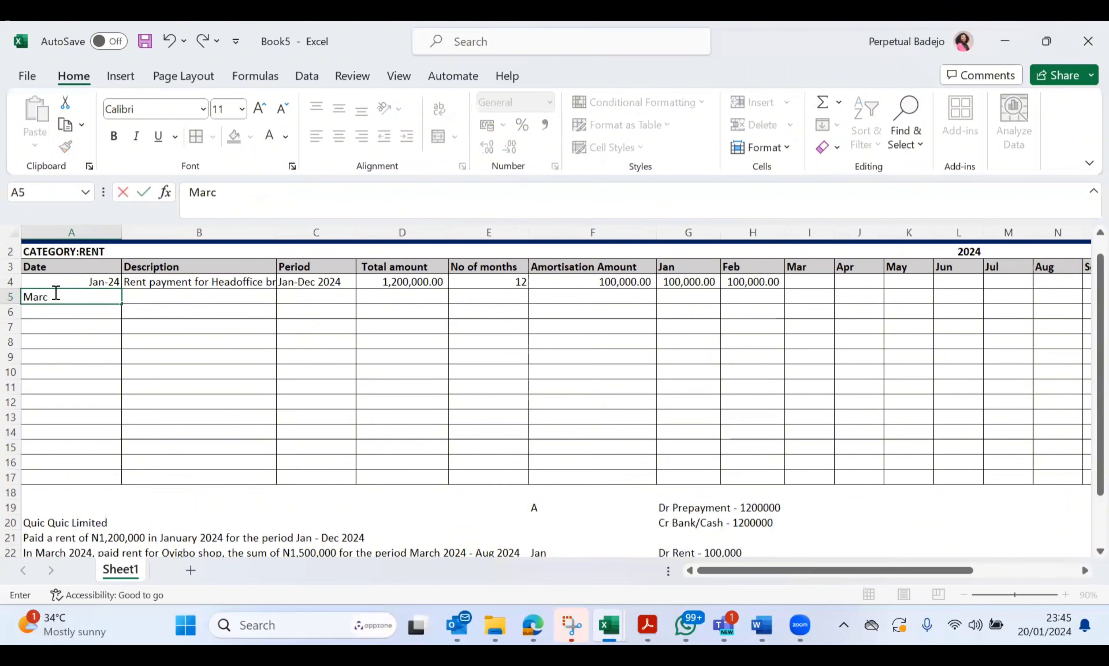
text(h 2024)
key(Tab)
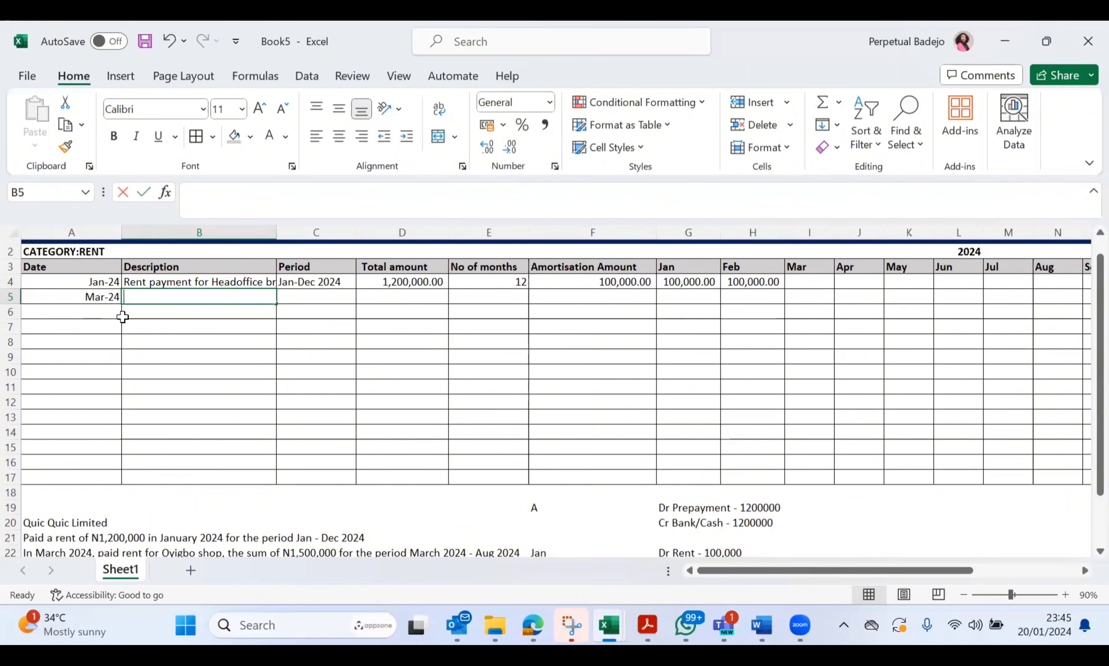
Enter the description "Rent payment for Oyigbo office" for the second entry in cell B5
text(Rent payment)
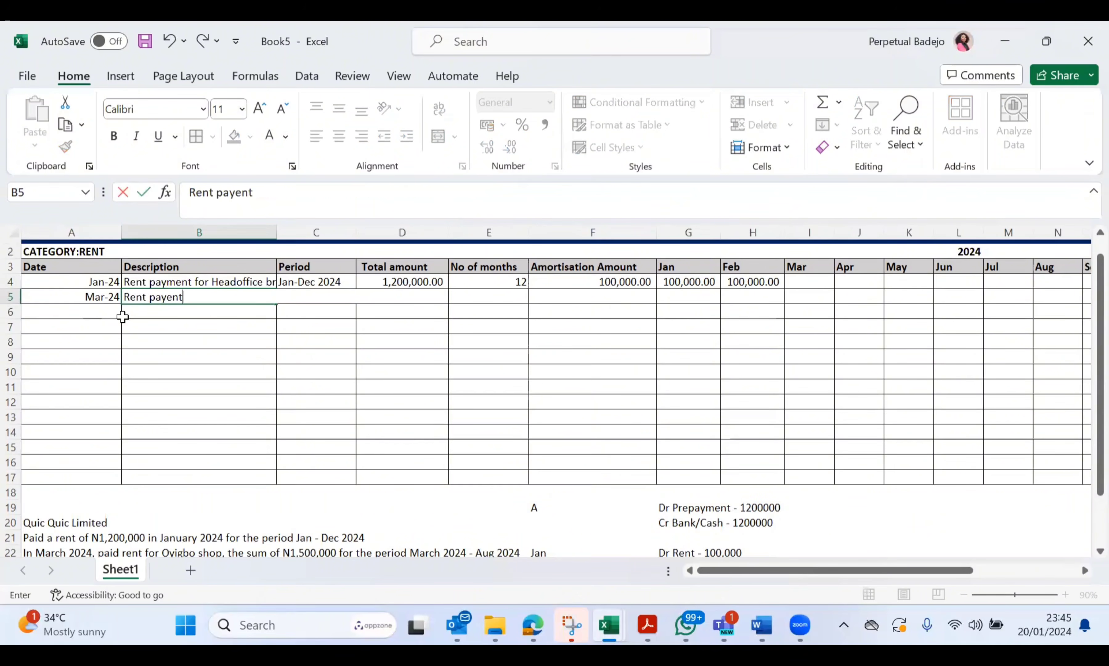
key(BackSpace)
key(BackSpace)
key(BackSpace)
text(ment for Oyi)
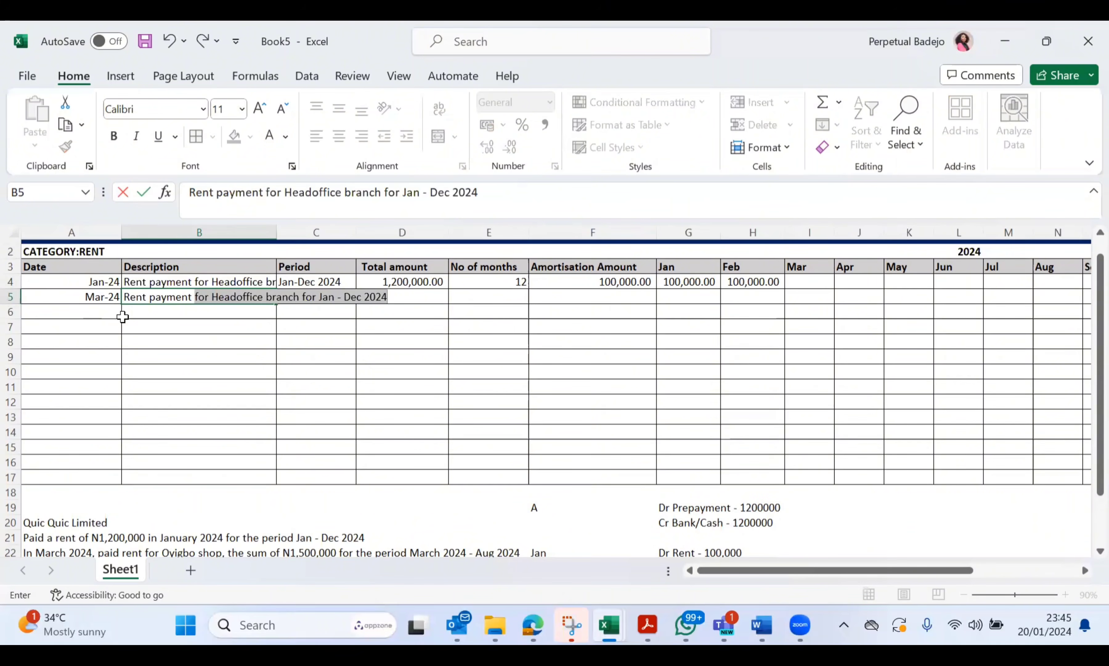
text(gbo)
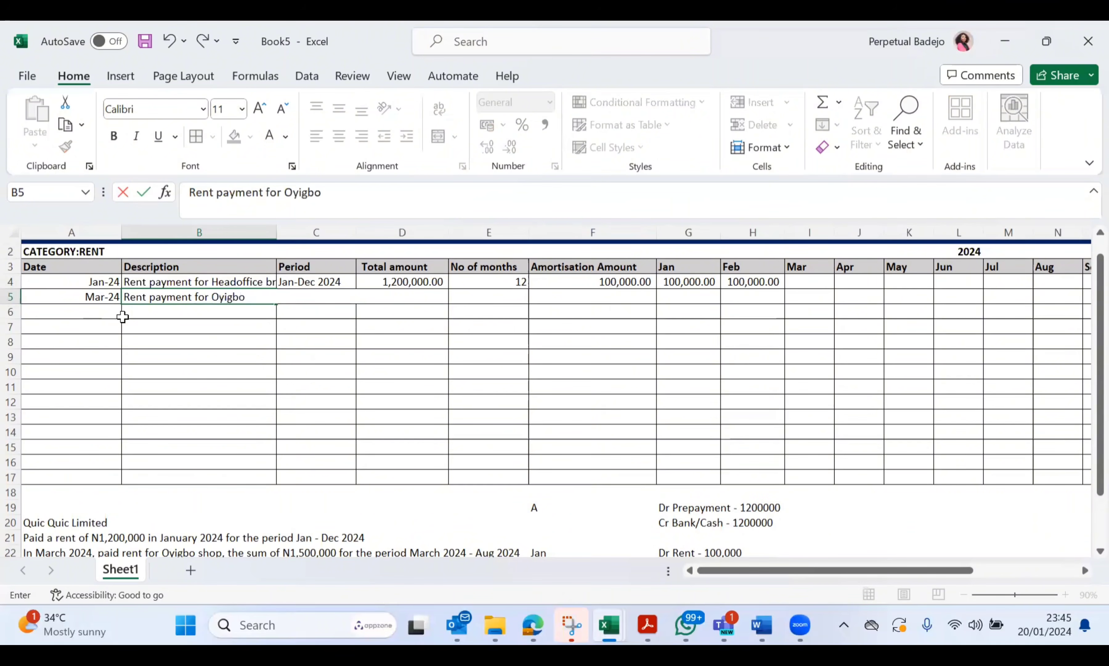
text( office for ,A)
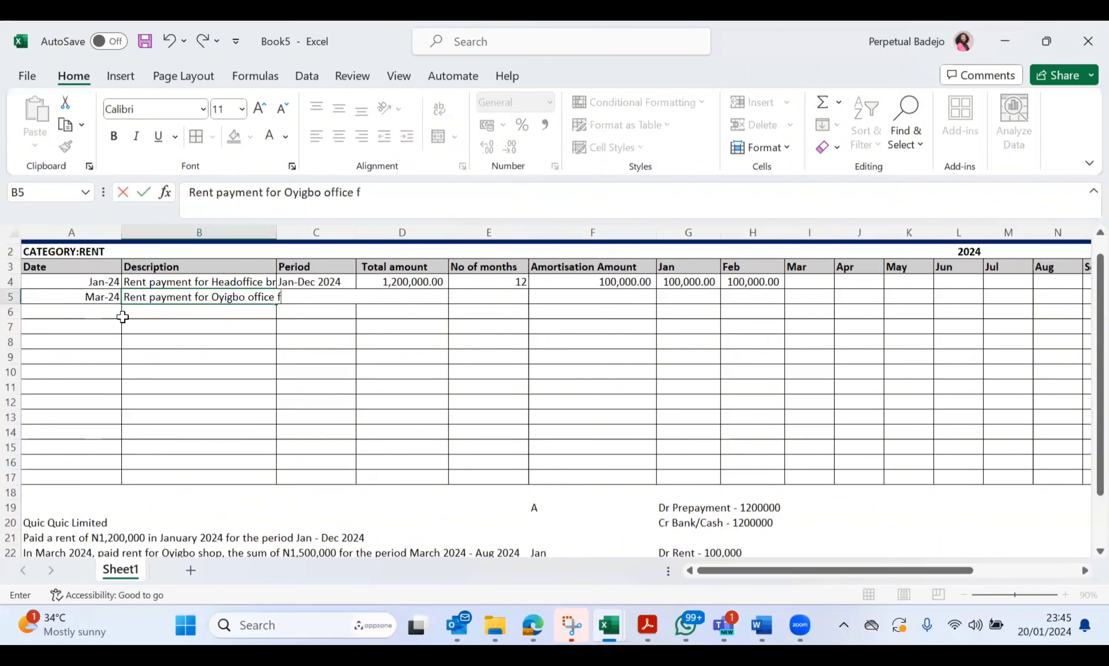
key(BackSpace)
key(BackSpace)
key(BackSpace)
key(BackSpace)
key(Return)
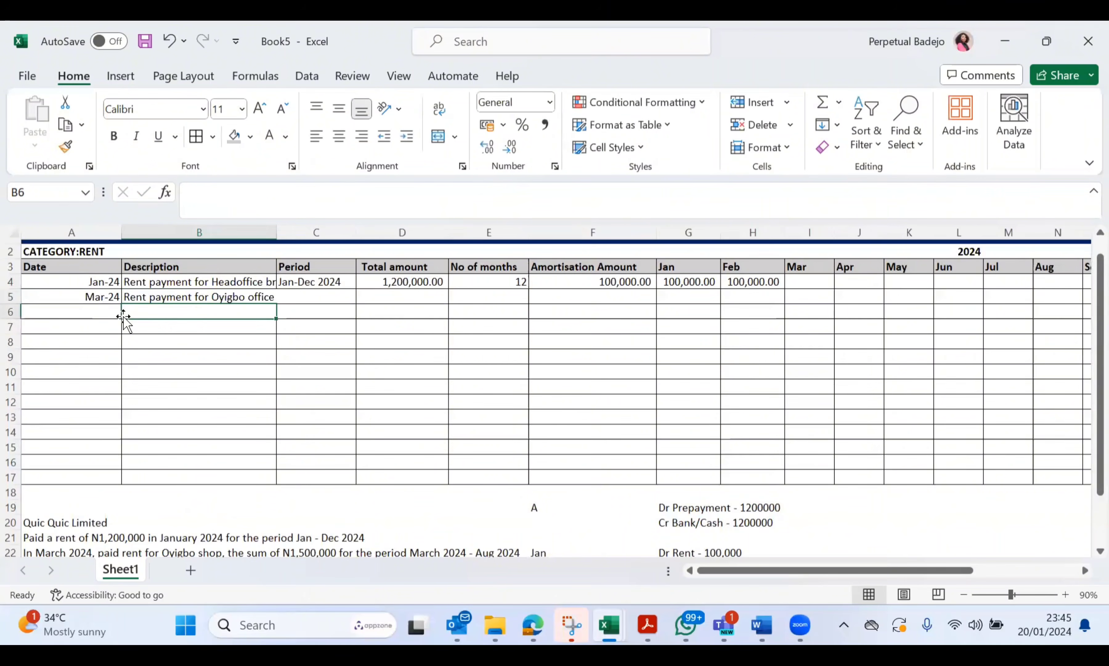
Enter the second entry's period in cell C5 as "Mar 2024 - Aug 2024"
key(Up)
key(Right)
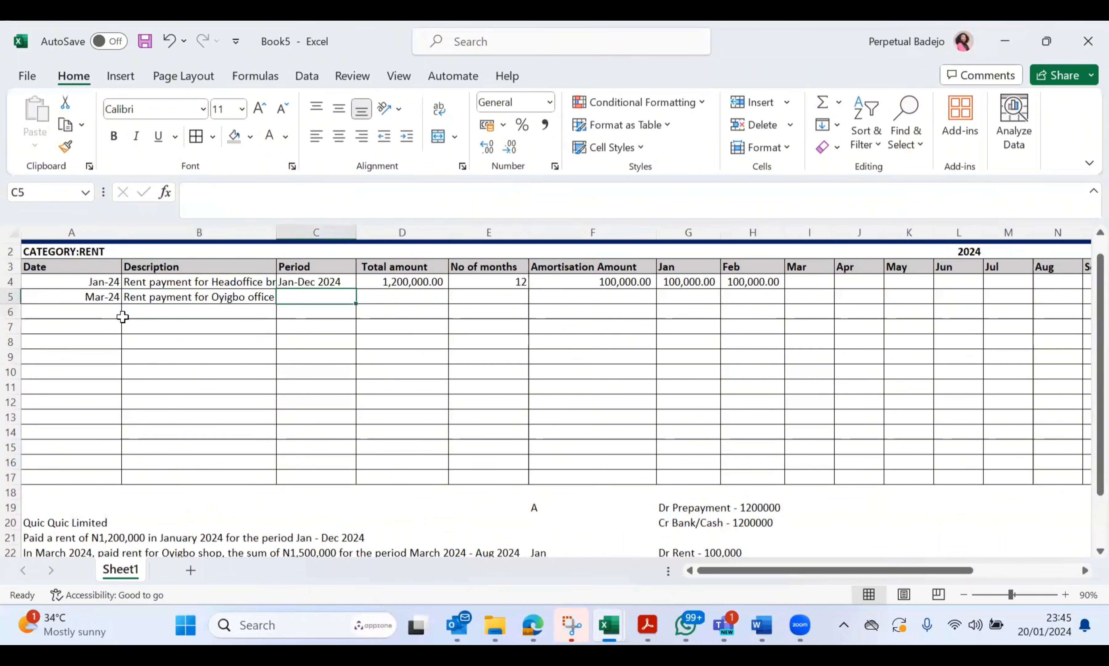
text(Marc)
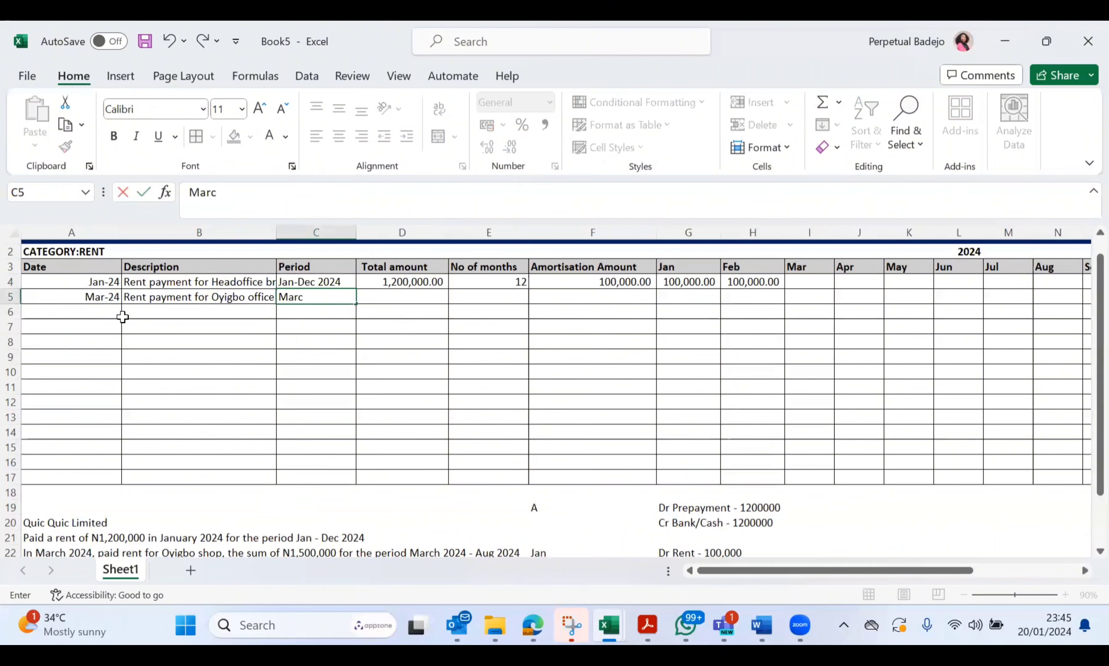
text(h)
key(BackSpace)
key(BackSpace)
text(2024 - )
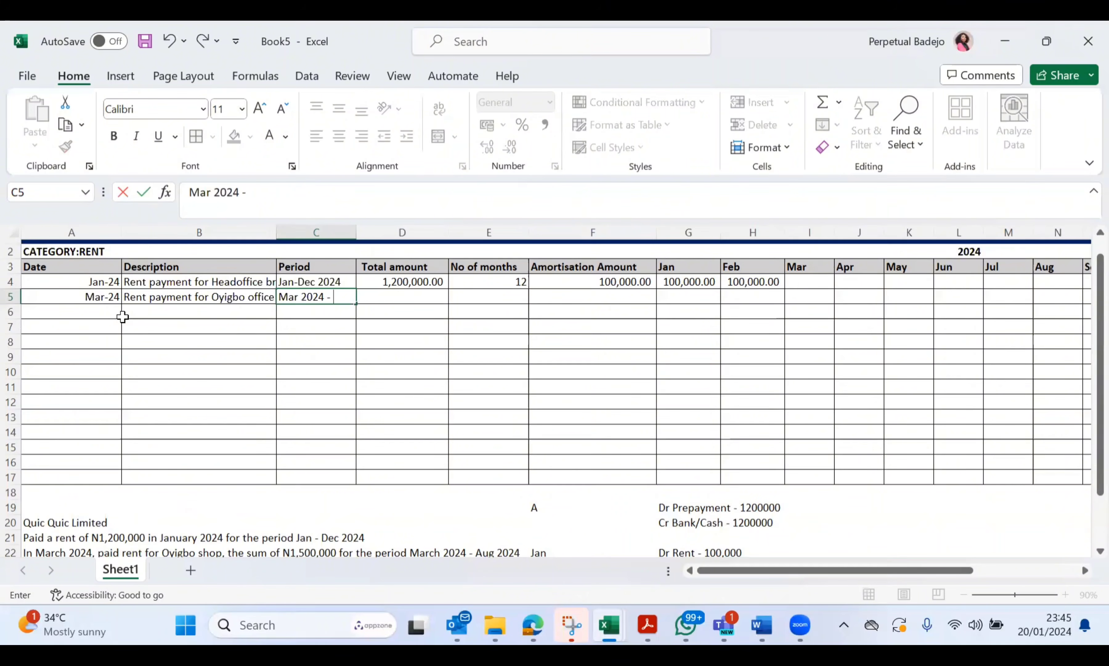
text(Aug 2024)
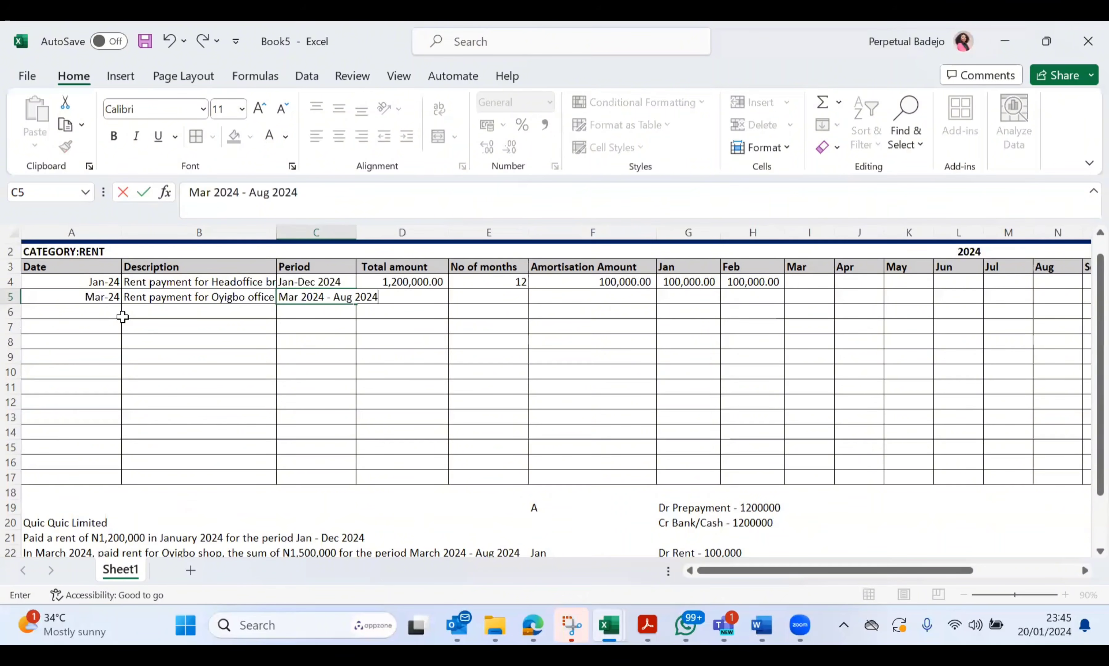
key(Tab)
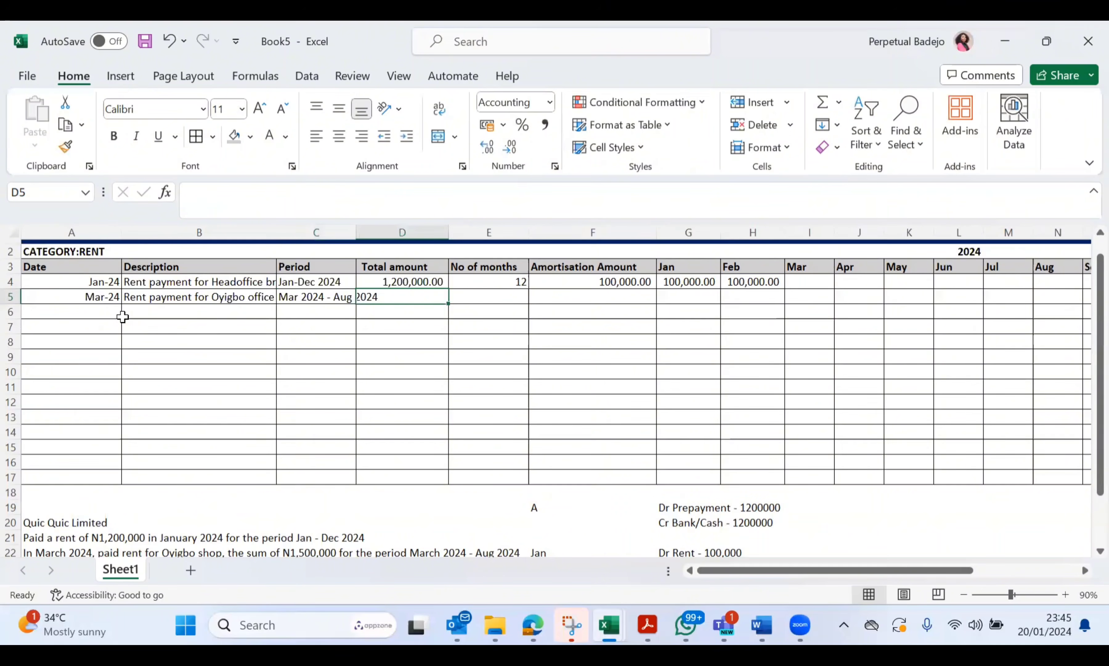
Enter 1,500,000 as the total amount for the Oyigbo rent in D5 and widen the Period column to fit its text
text(1,500,)
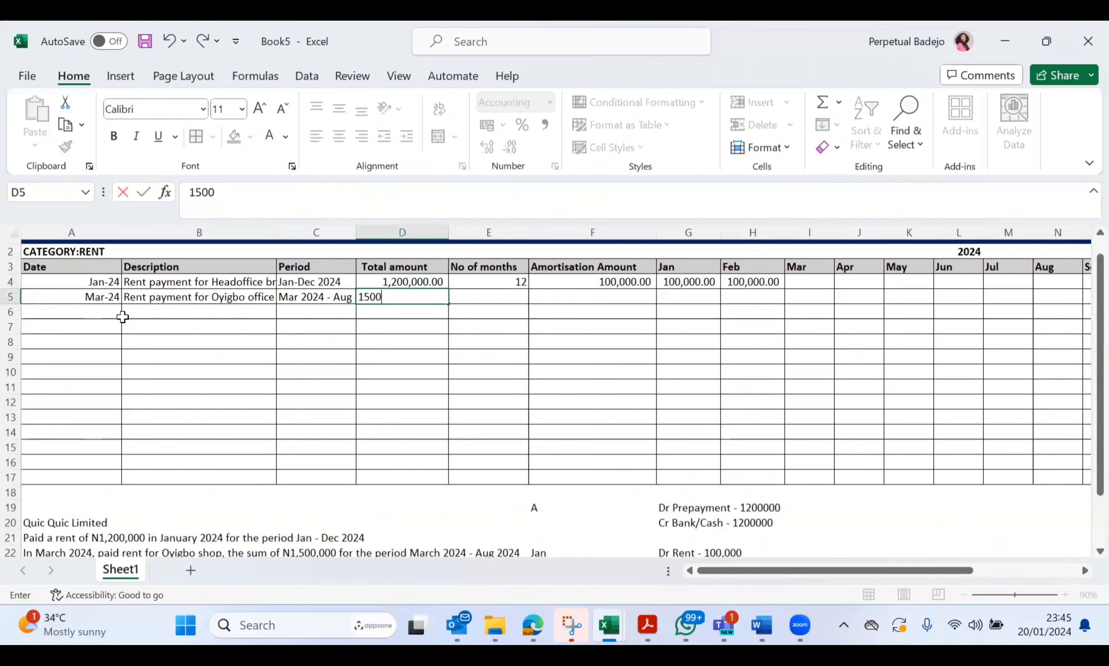
text(000)
key(Return)
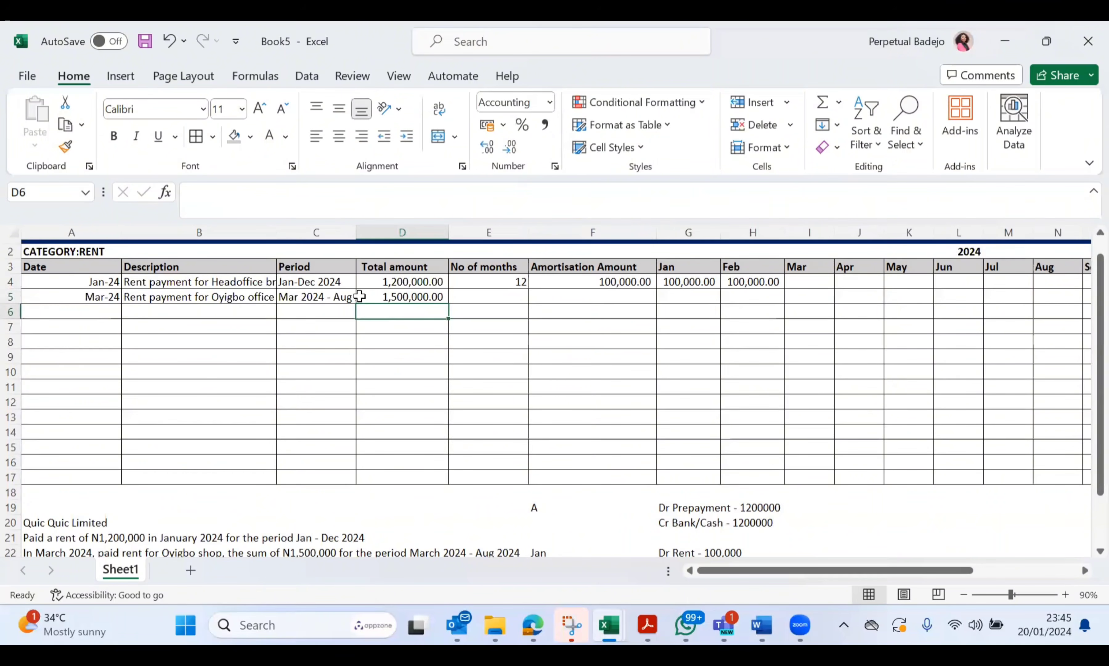
drag(356, 228, 399, 230)
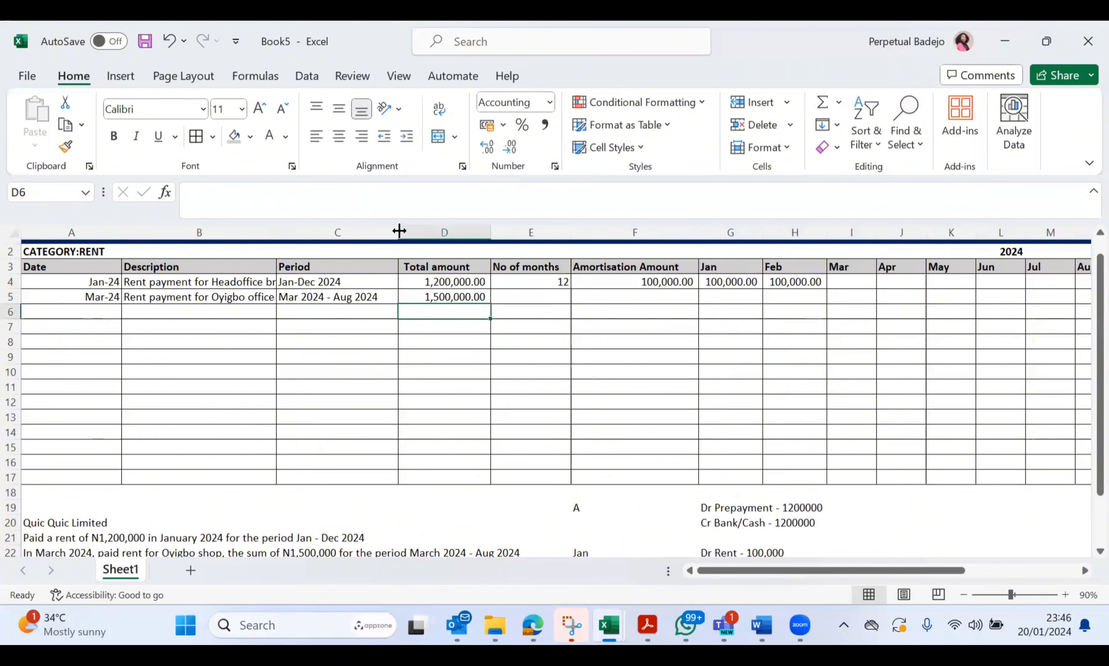
Set the number of months for the Oyigbo rent payment to 6 in E5
key(Up)
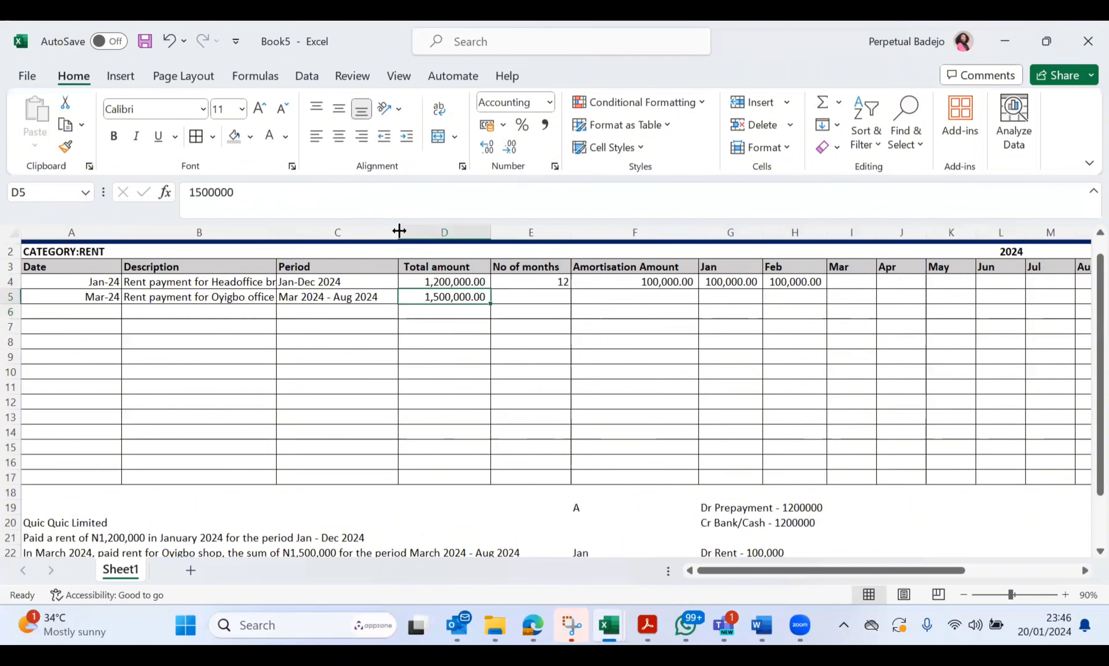
key(Right)
text(6)
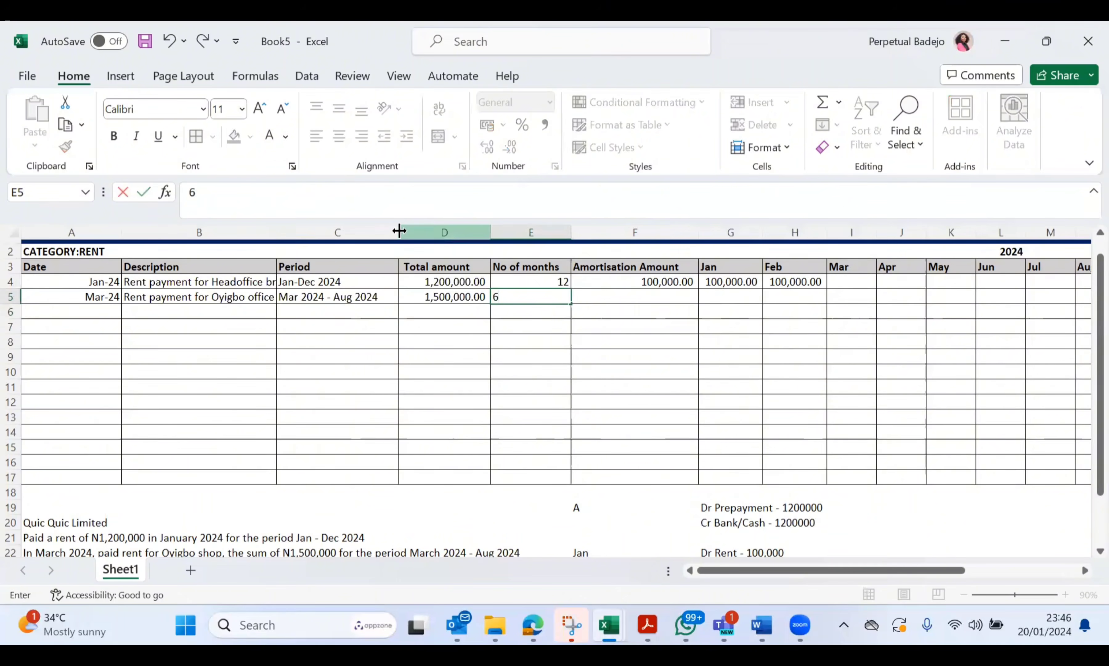
key(Tab)
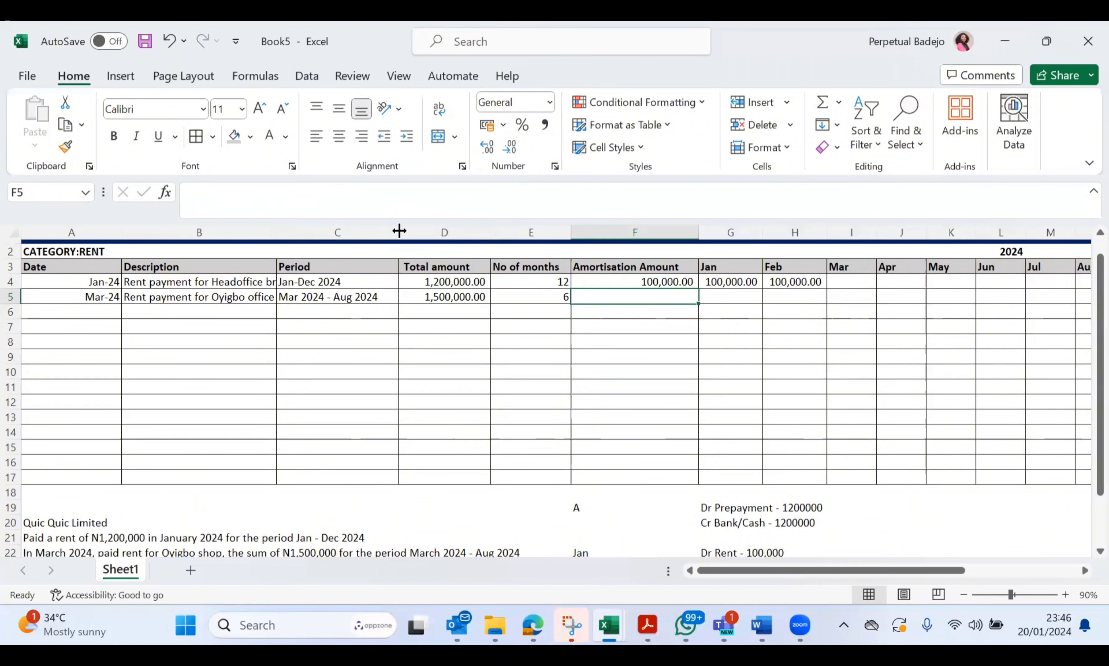
Copy the Amortisation Amount formula =D4/E4 down to the Oyigbo rent row and check the cells it refers to
click(688, 282)
drag(698, 288, 697, 301)
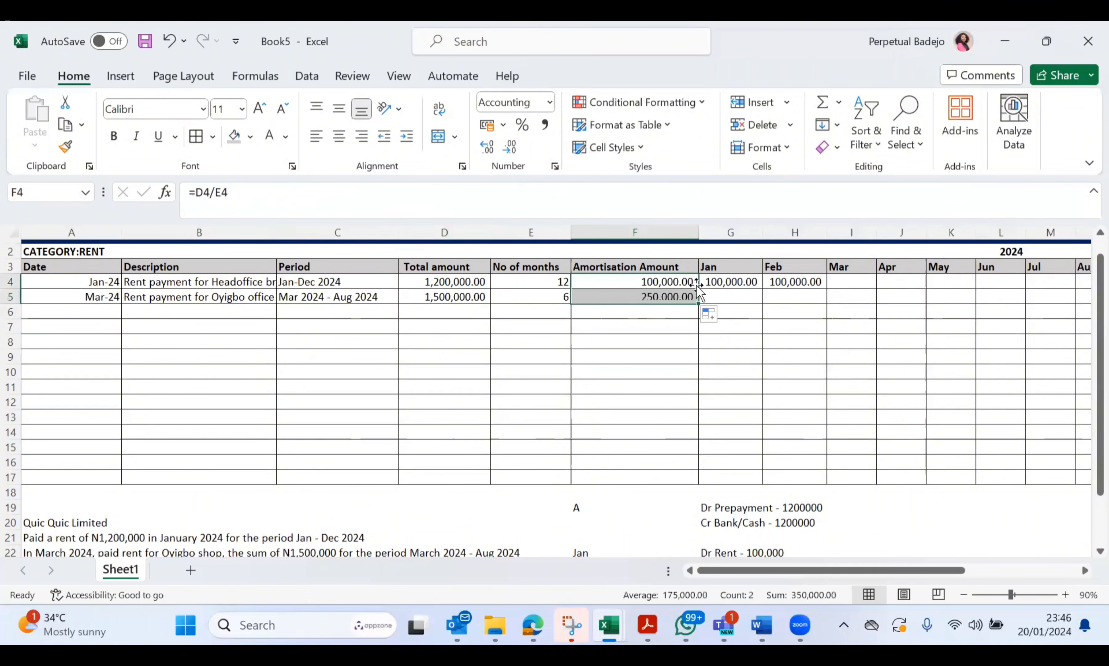
click(654, 296)
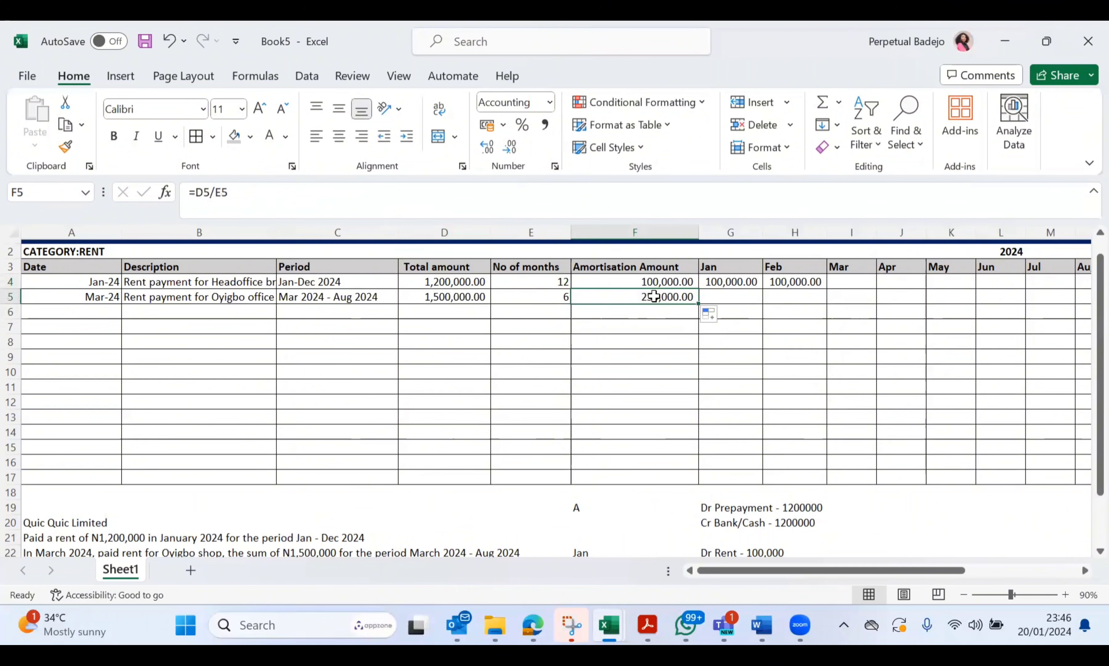
click(523, 297)
click(441, 295)
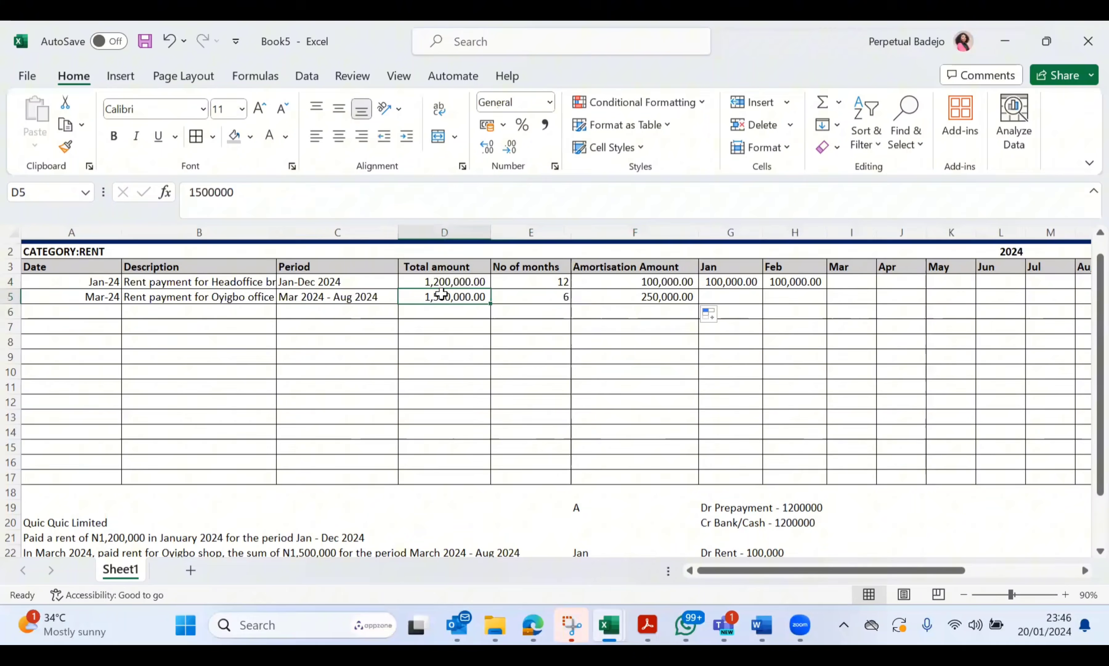
click(510, 297)
Enter 0 as the January and February amortisation for the Oyigbo rent in G5 and H5
scroll(511, 296, right, 2)
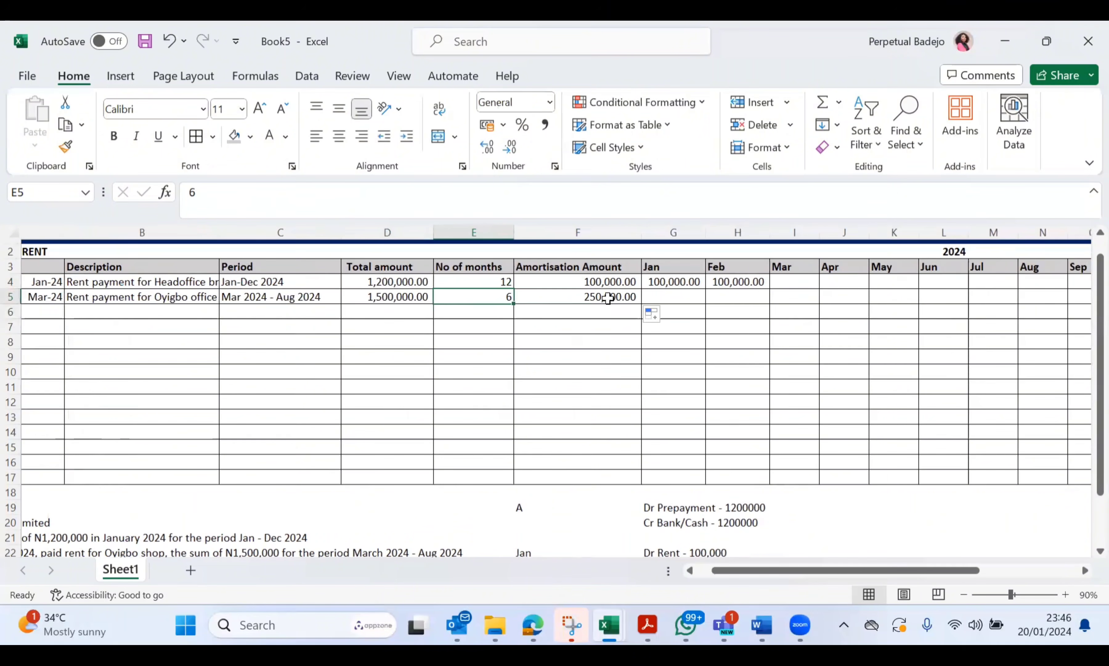
scroll(616, 298, right, 2)
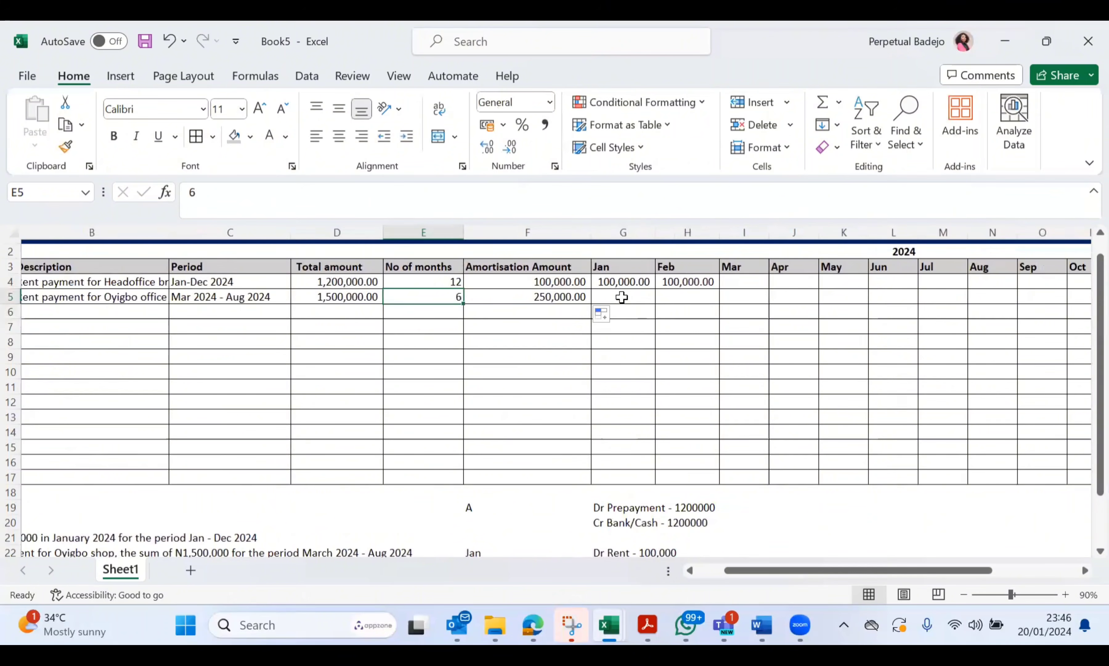
click(621, 298)
text(0)
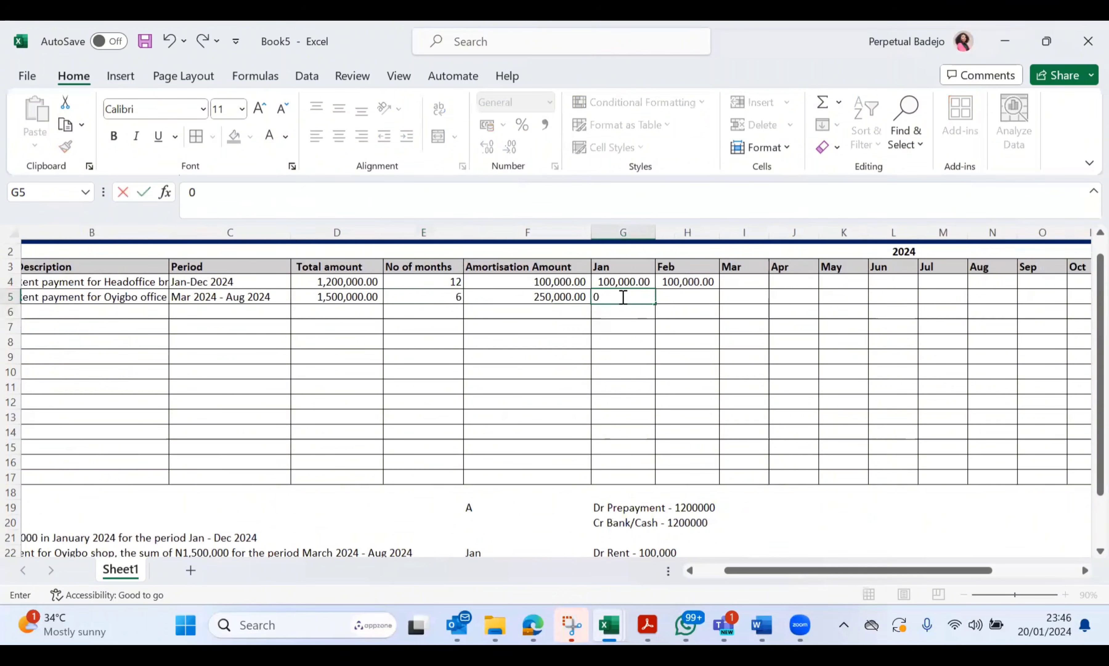
key(Tab)
text(0)
key(Tab)
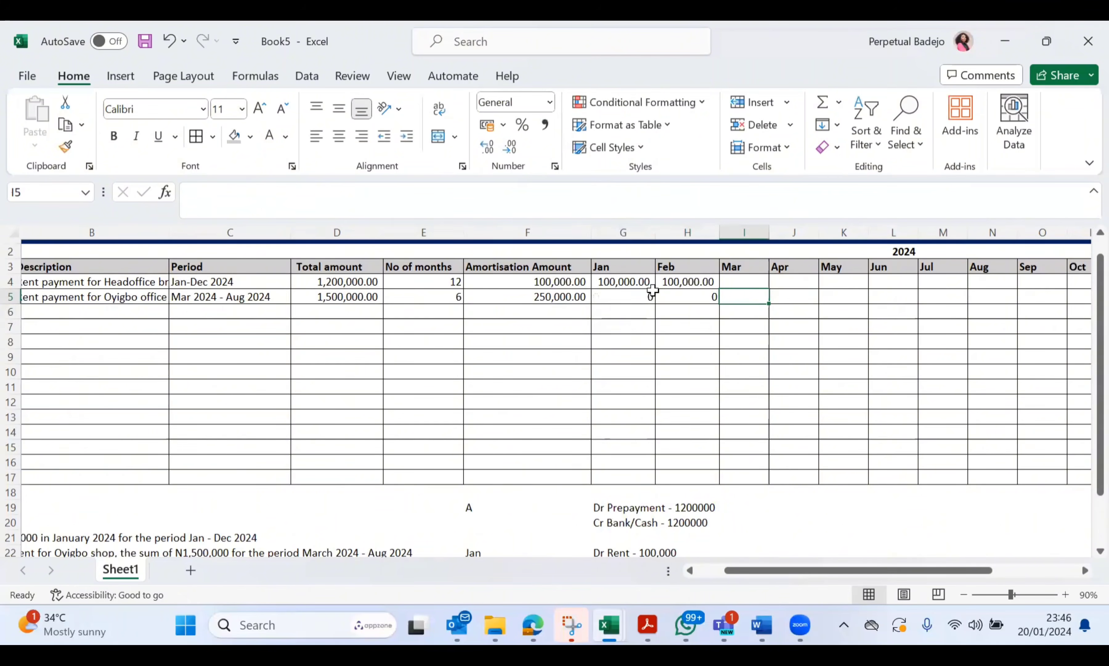
Link the March amortisation of the head office rent in I4 to its Amortisation Amount with =F4
click(745, 281)
scroll(711, 287, up, 1)
scroll(711, 286, left, 1)
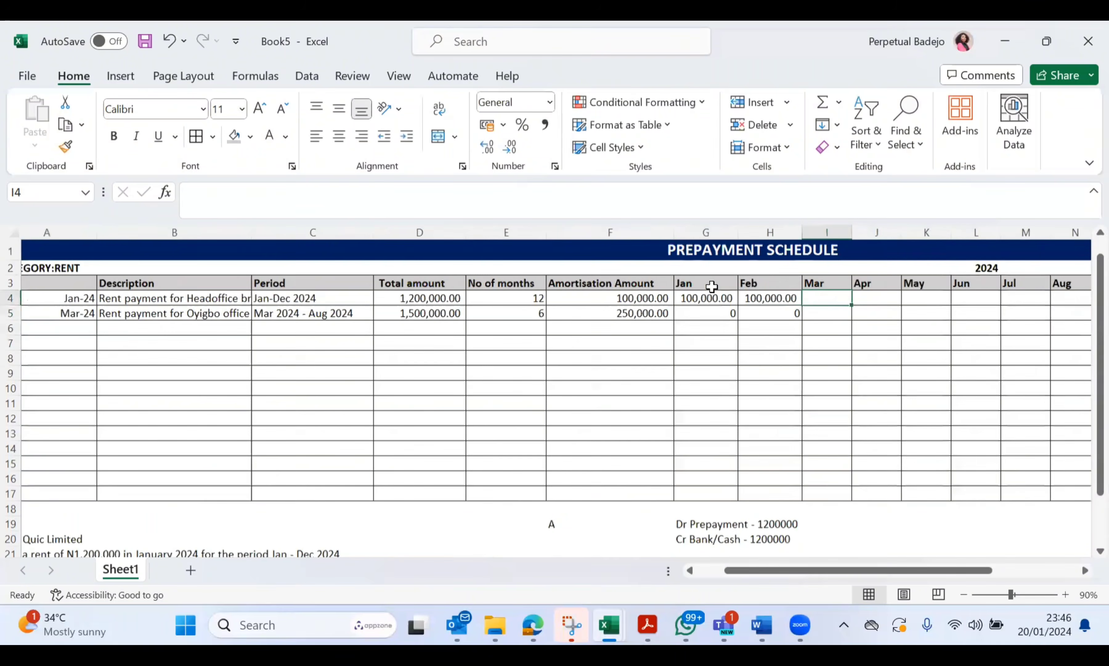
scroll(712, 287, left, 1)
scroll(712, 286, right, 2)
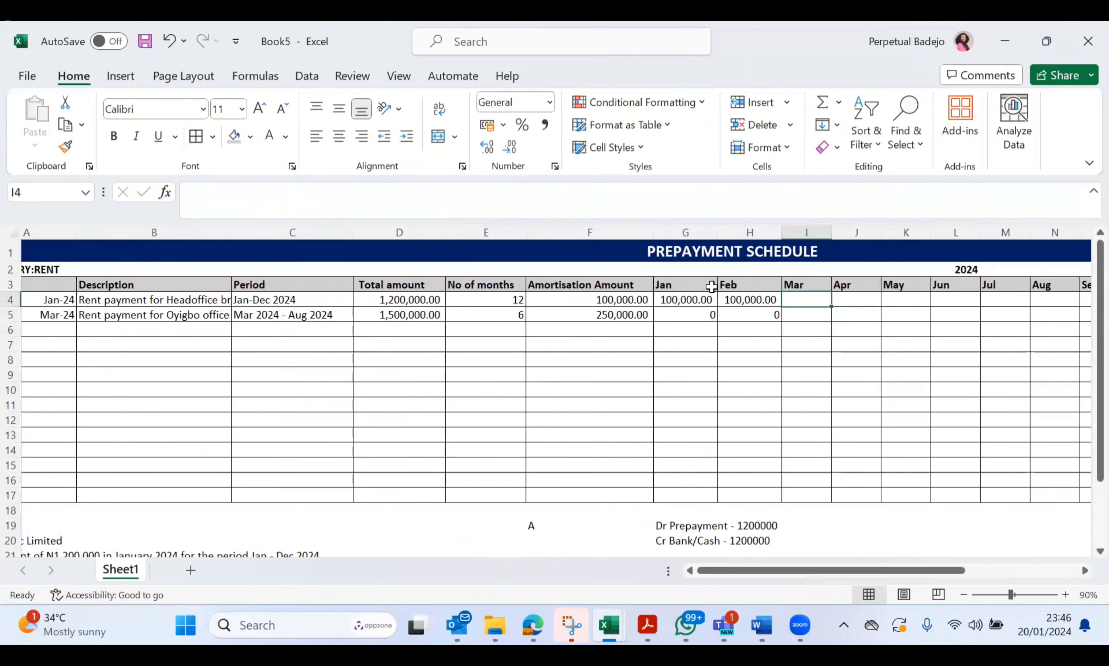
text(=)
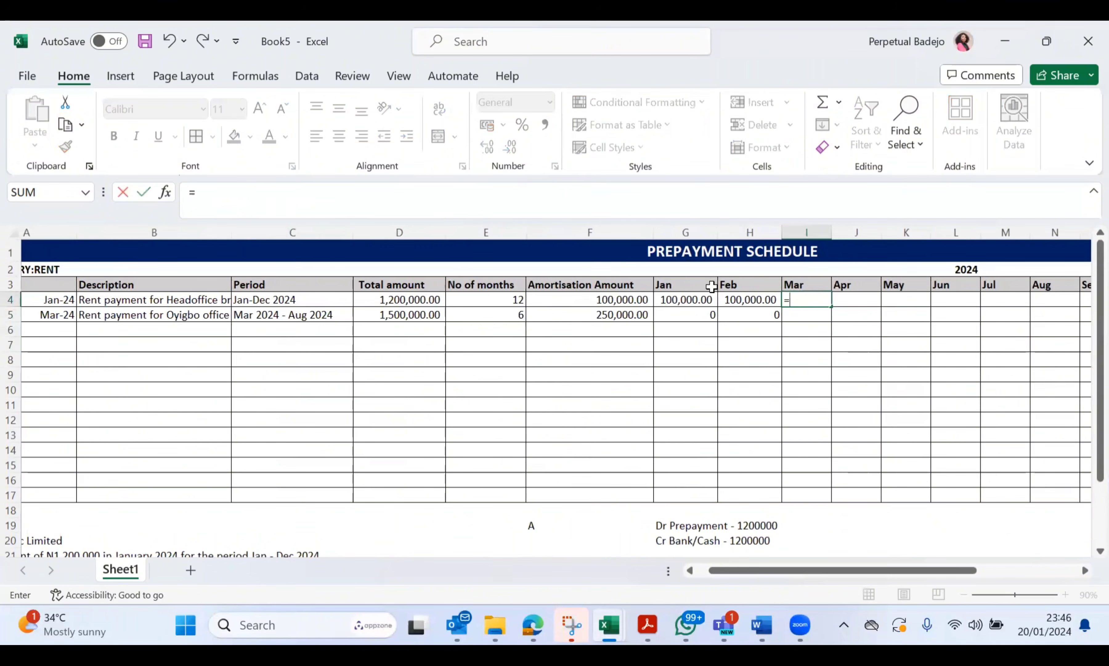
click(584, 299)
key(Return)
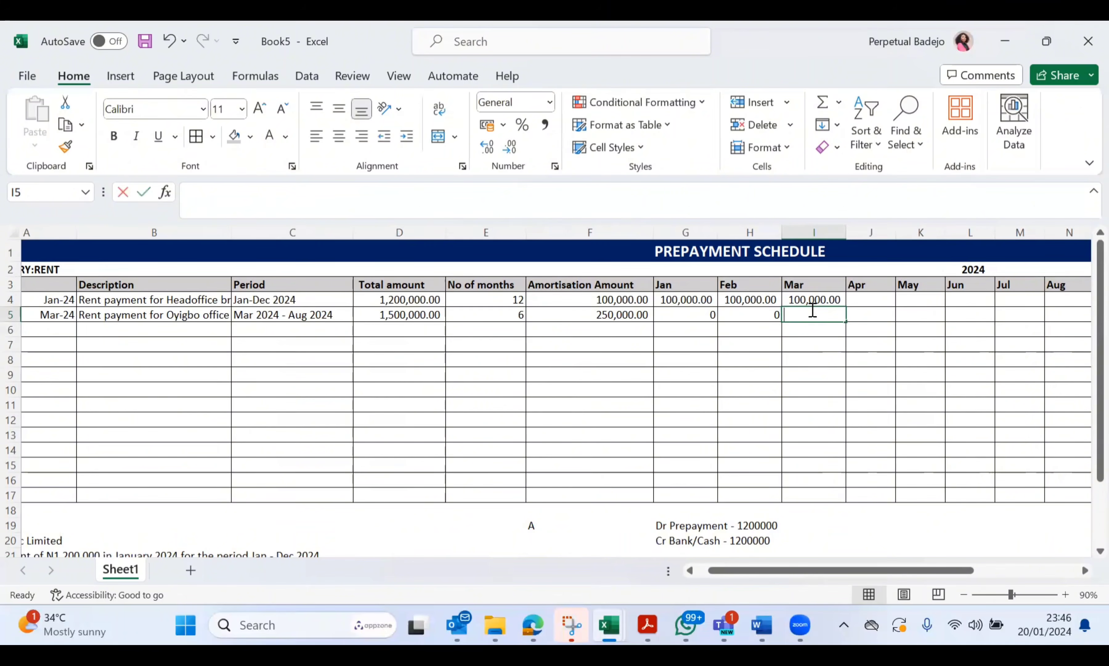
Link the March amortisation of the Oyigbo rent in I5 to its Amortisation Amount with =F5
text(=)
click(551, 314)
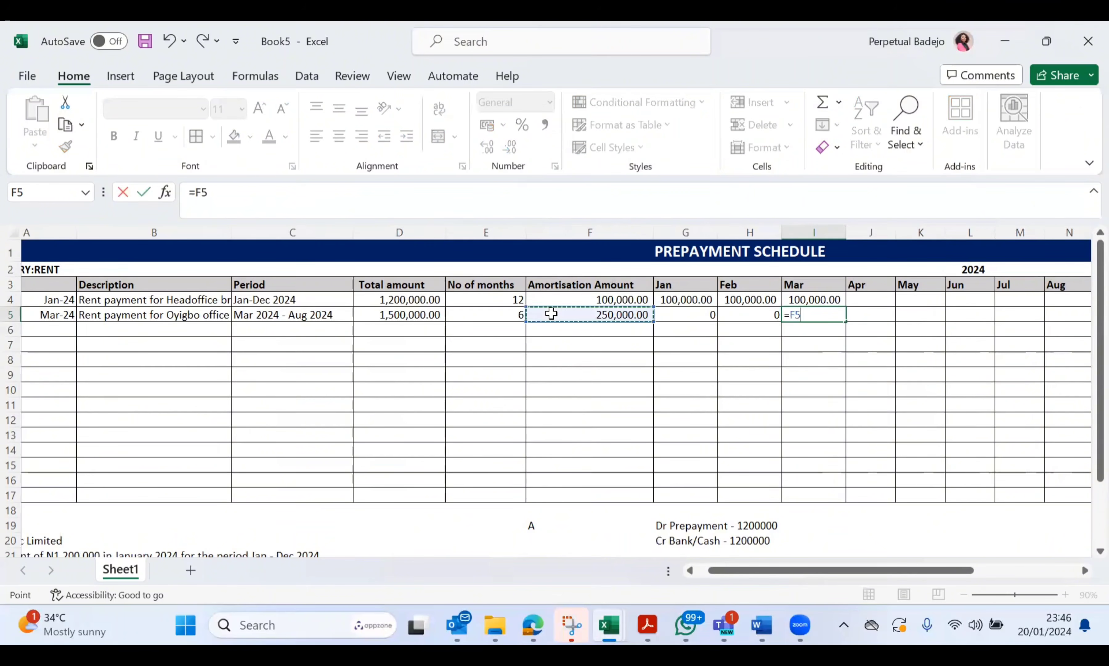
key(Return)
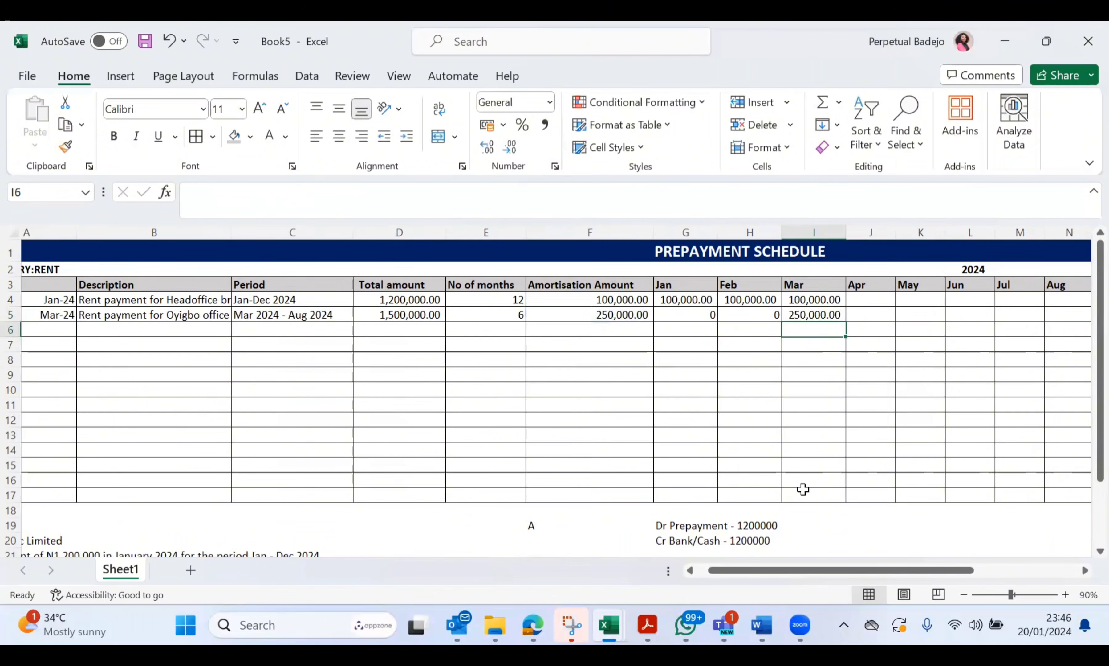
Total the Mar, Jan and Feb columns in row 17 with AutoSum formulas covering rows 4 to 16
click(805, 492)
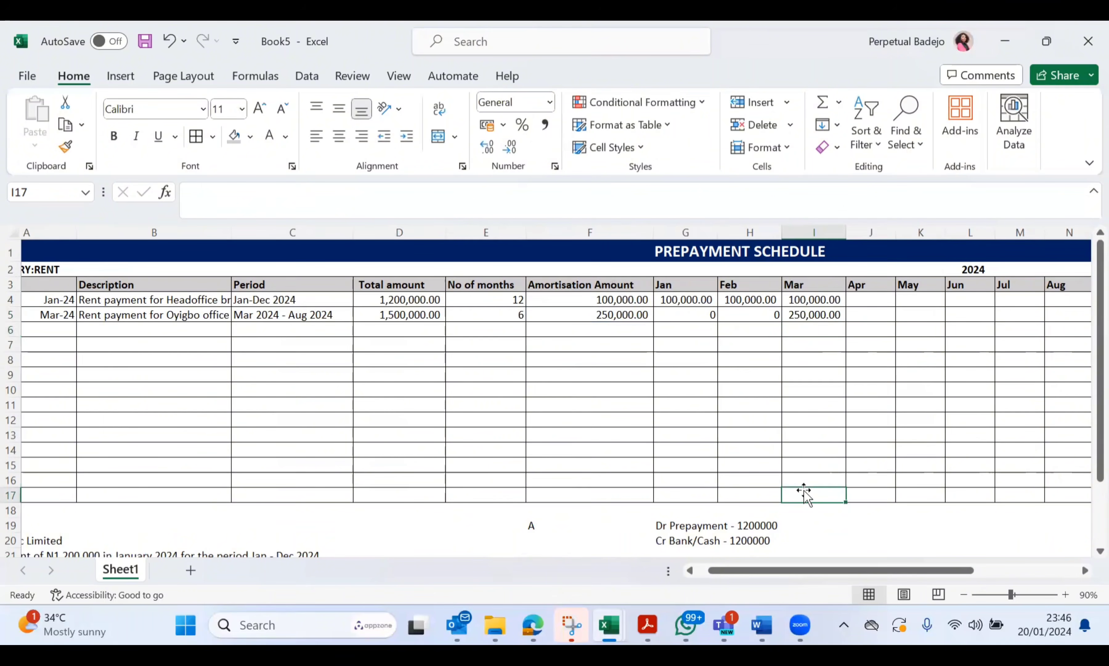
key(alt+equal)
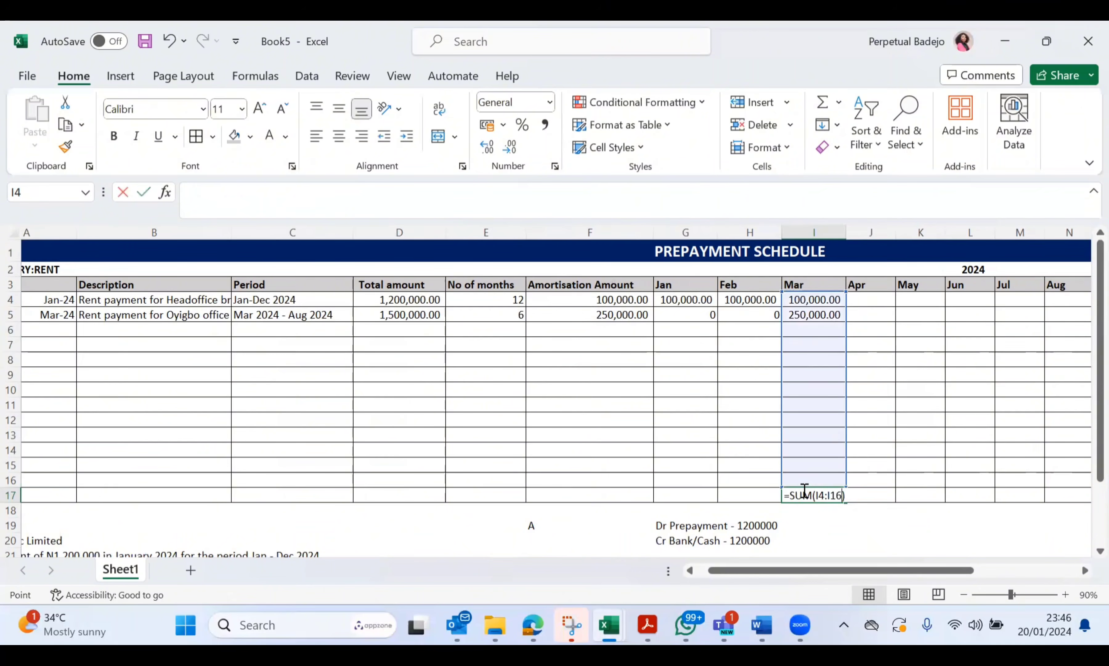
key(Return)
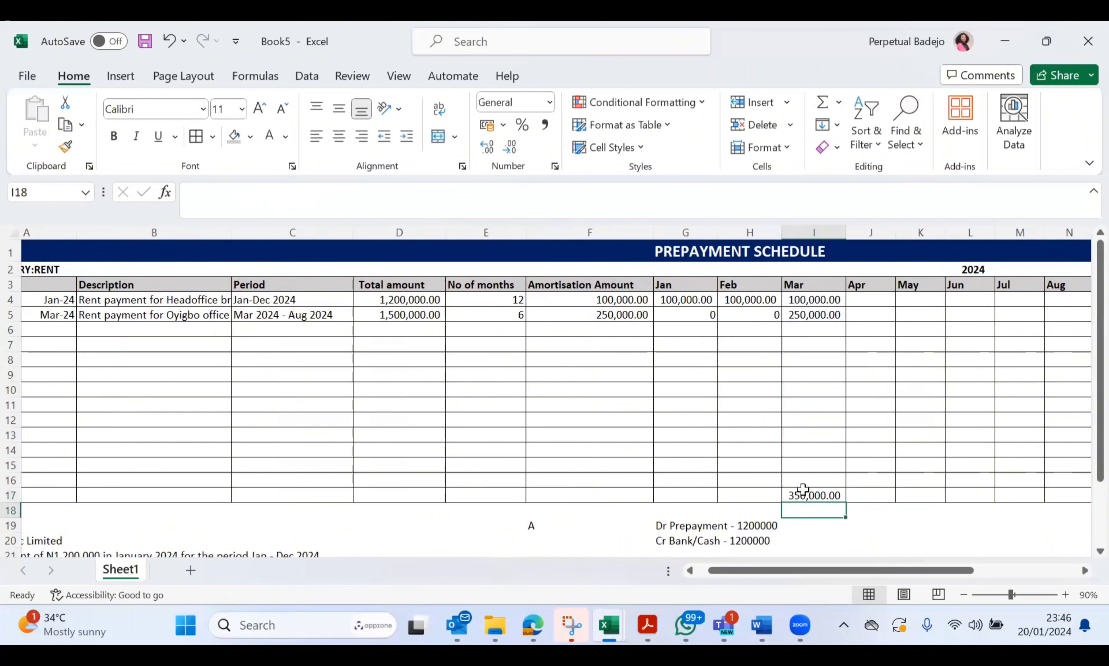
click(685, 492)
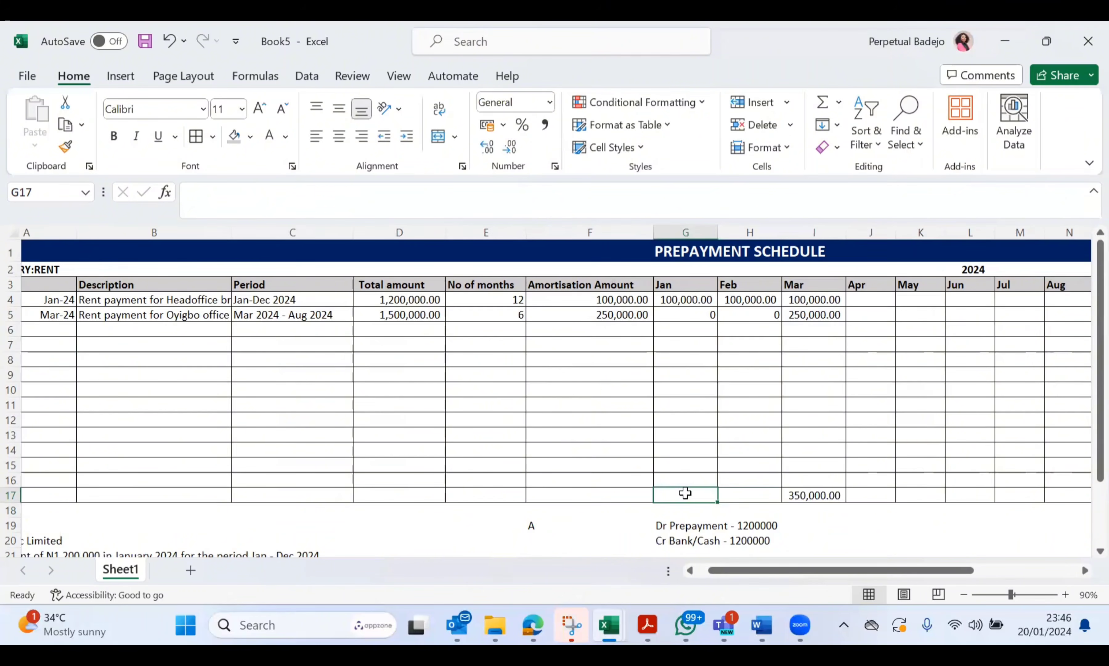
key(alt+equal)
key(Return)
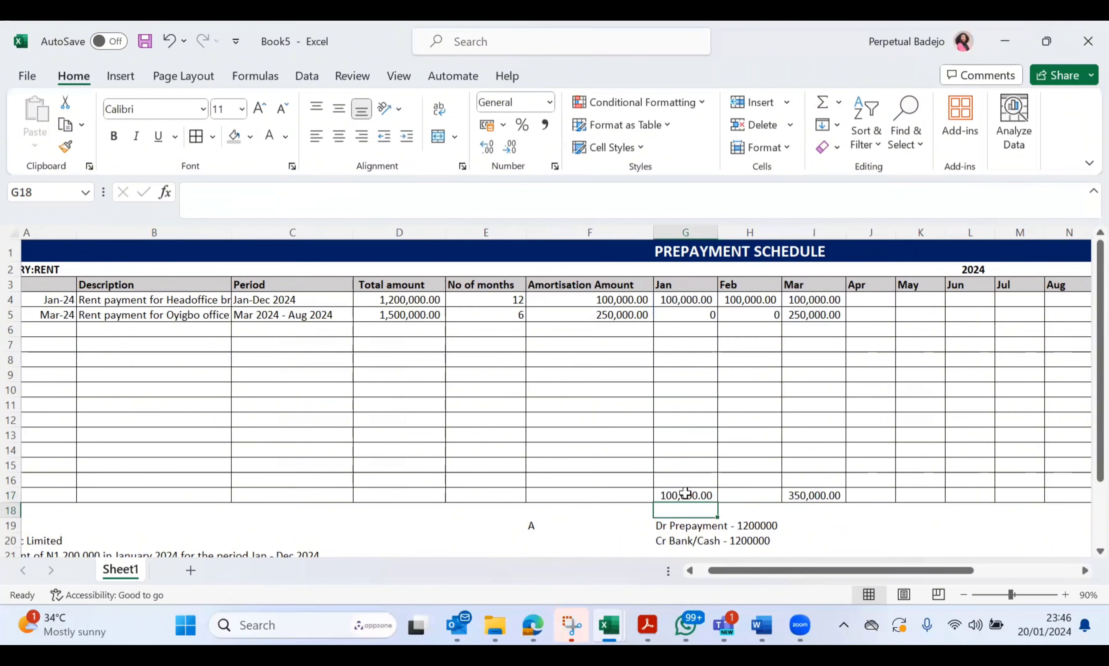
click(748, 493)
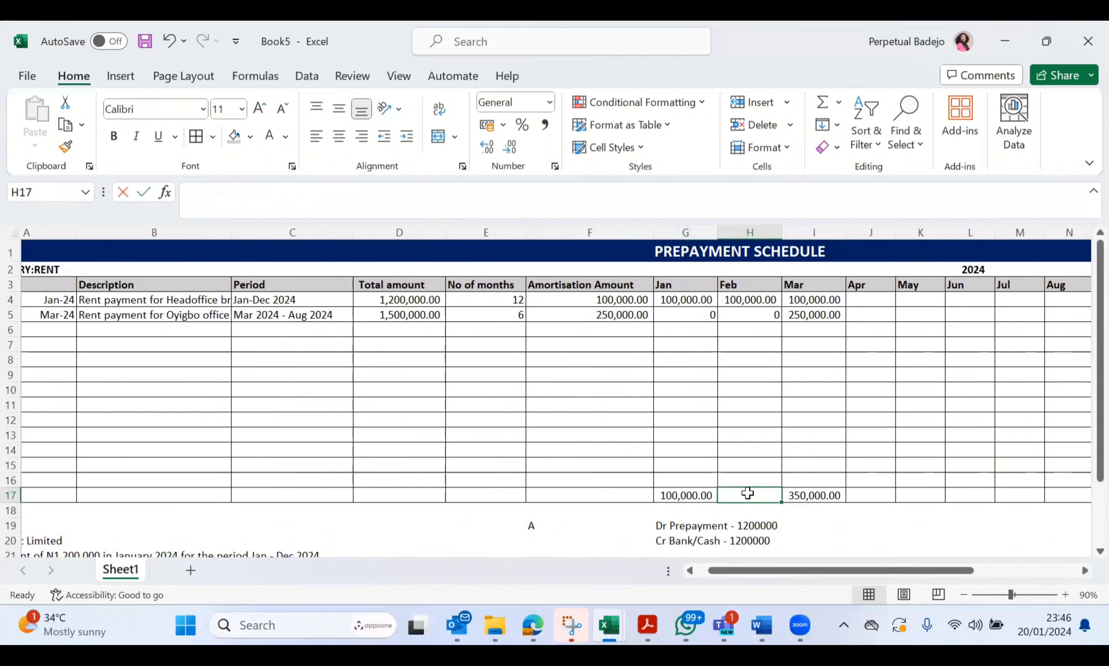
key(alt+equal)
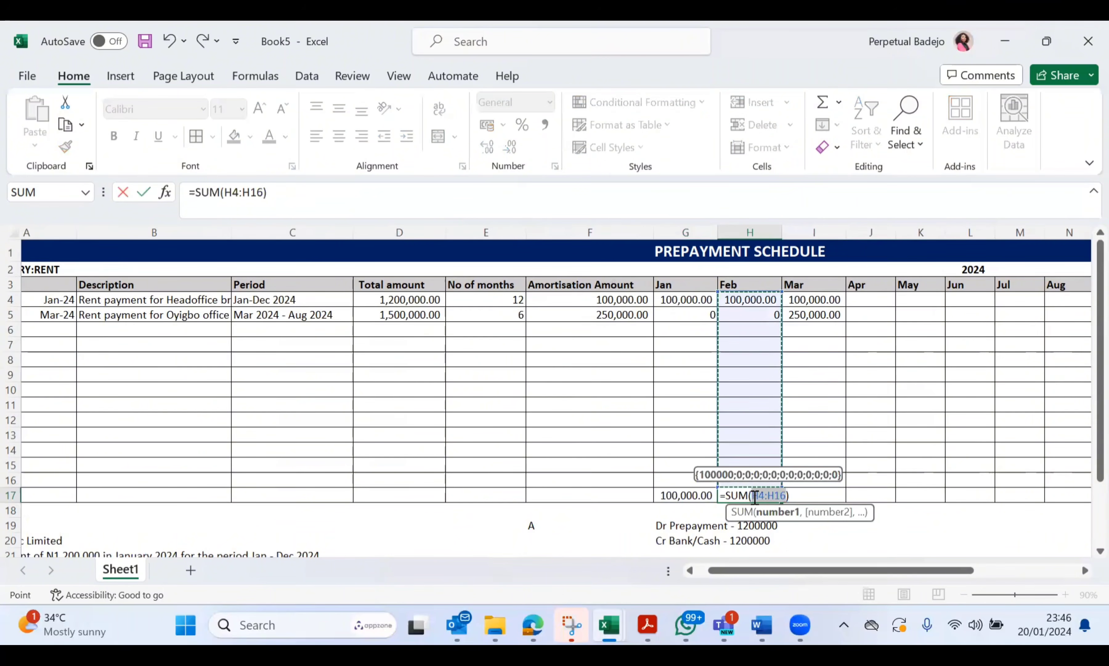
key(Return)
Review the March total in I17 against the other monthly totals, the rent entries and the journal notes below the schedule
scroll(813, 498, right, 3)
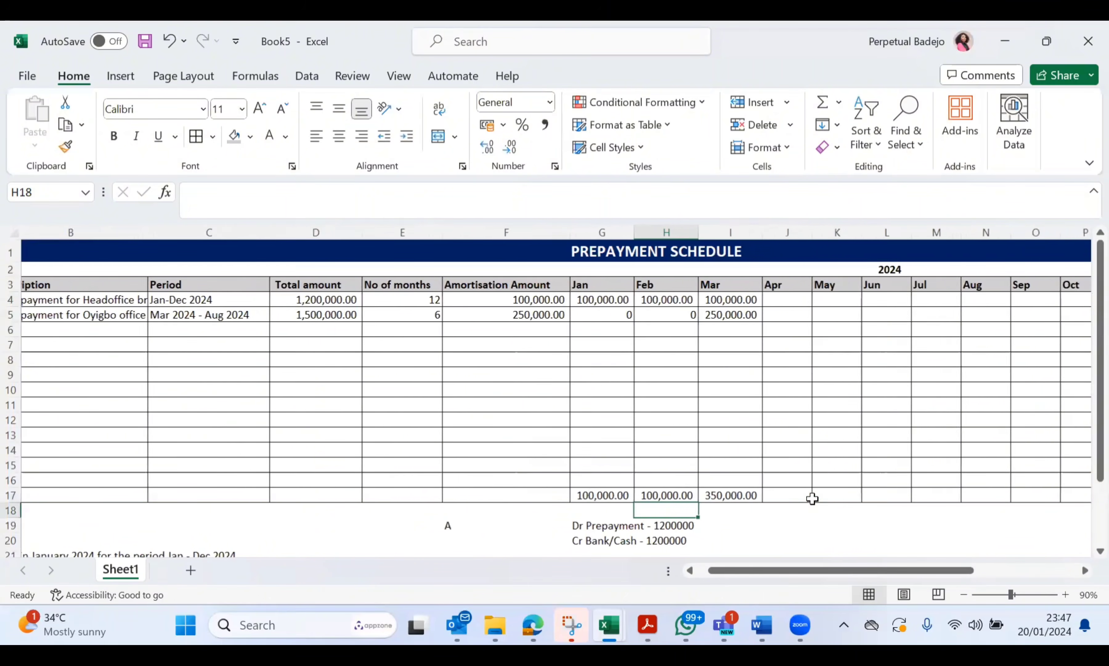
click(705, 495)
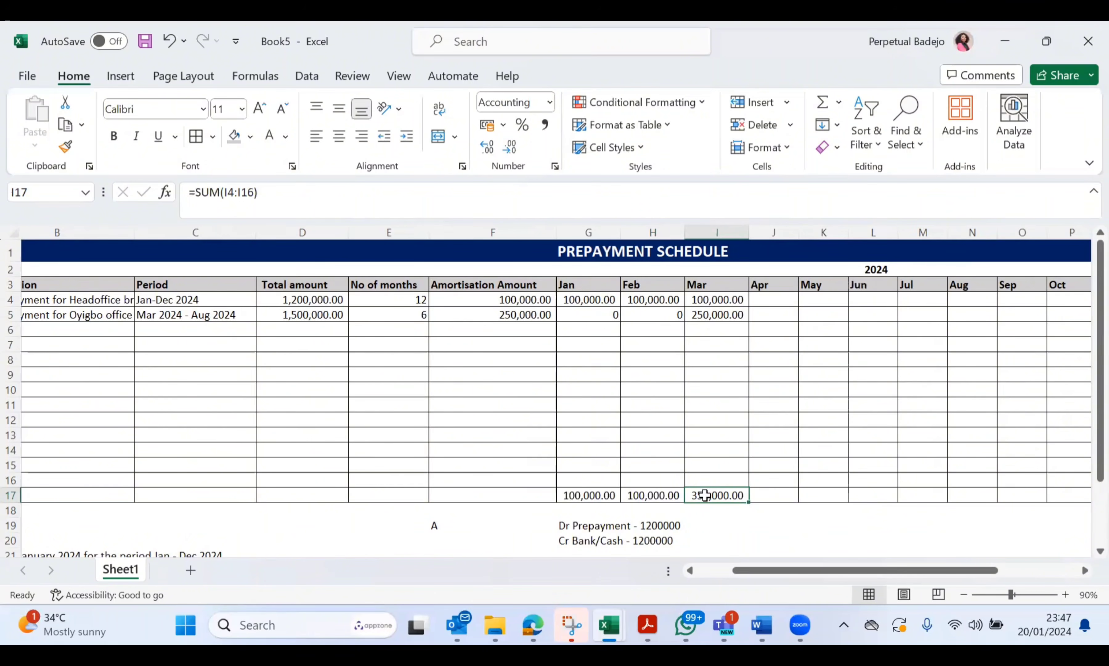
scroll(705, 495, right, 2)
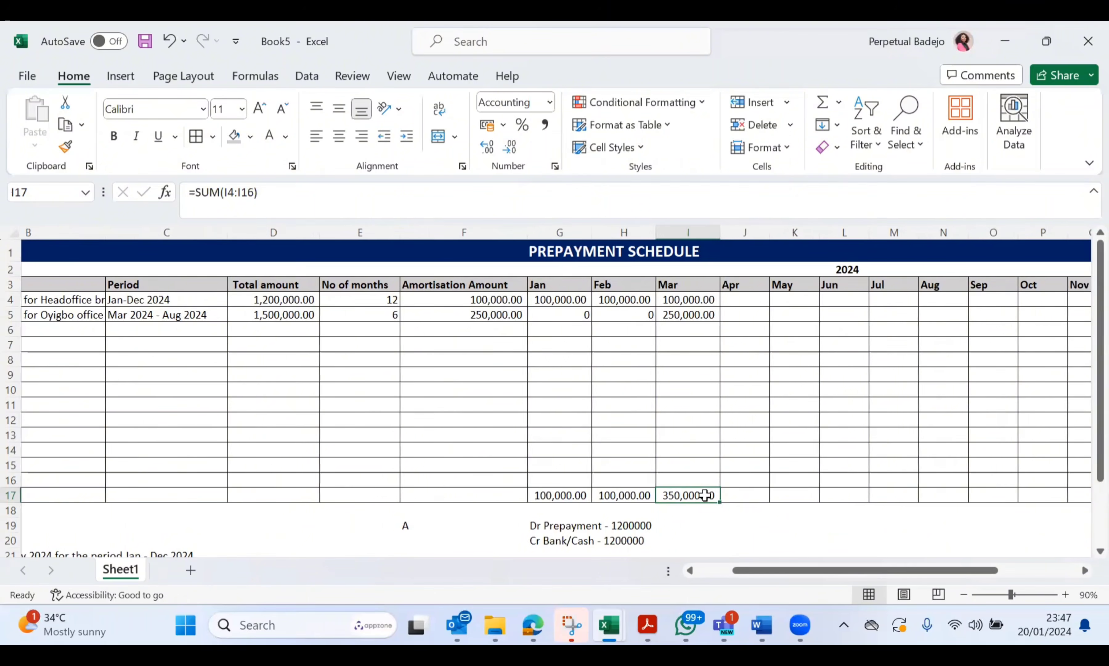
scroll(705, 495, down, 1)
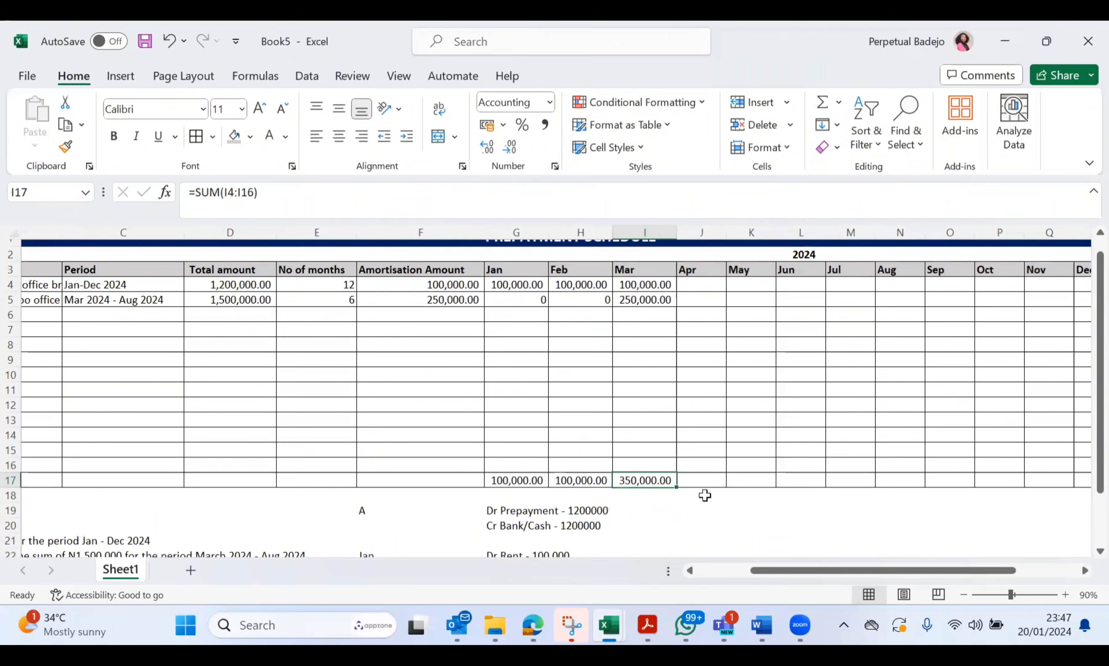
scroll(705, 495, left, 3)
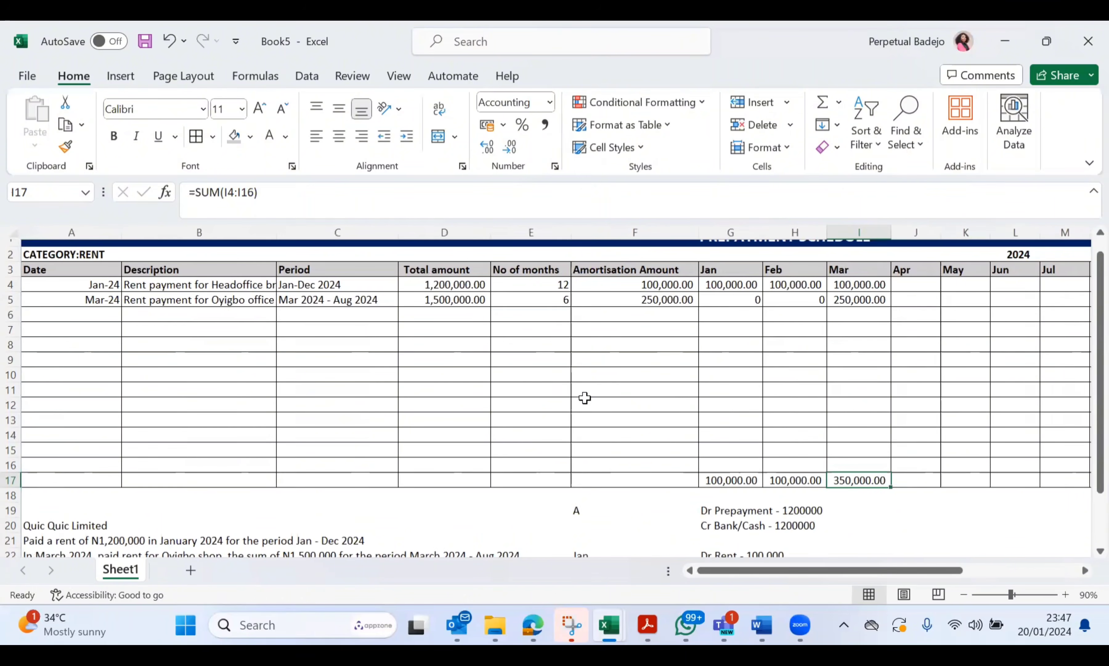
scroll(584, 397, right, 1)
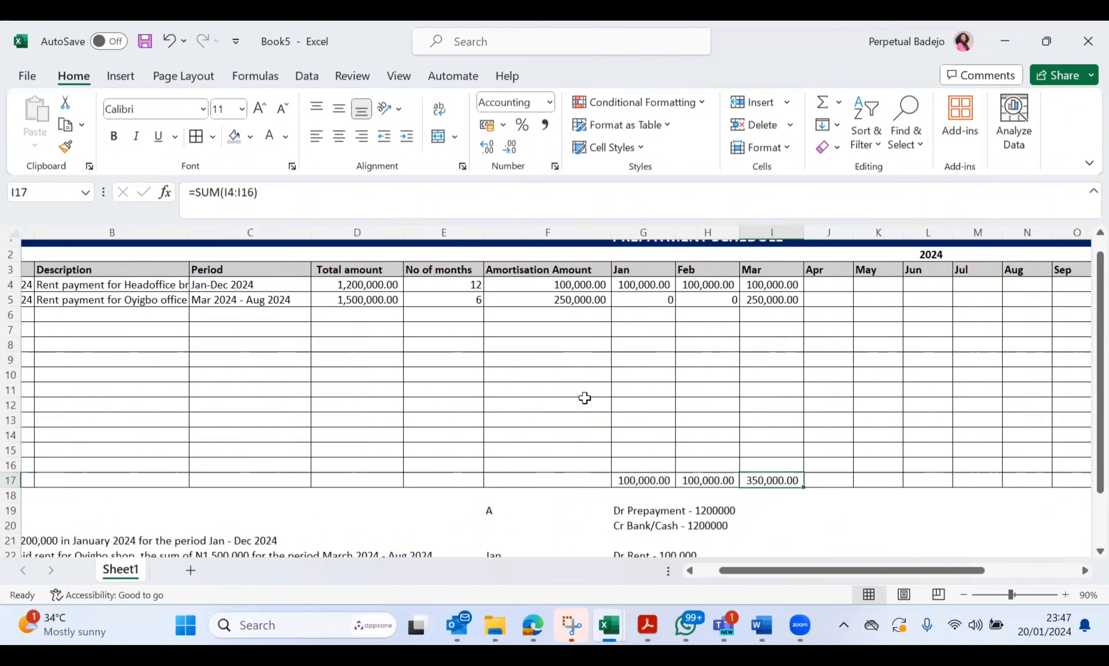
scroll(585, 397, right, 1)
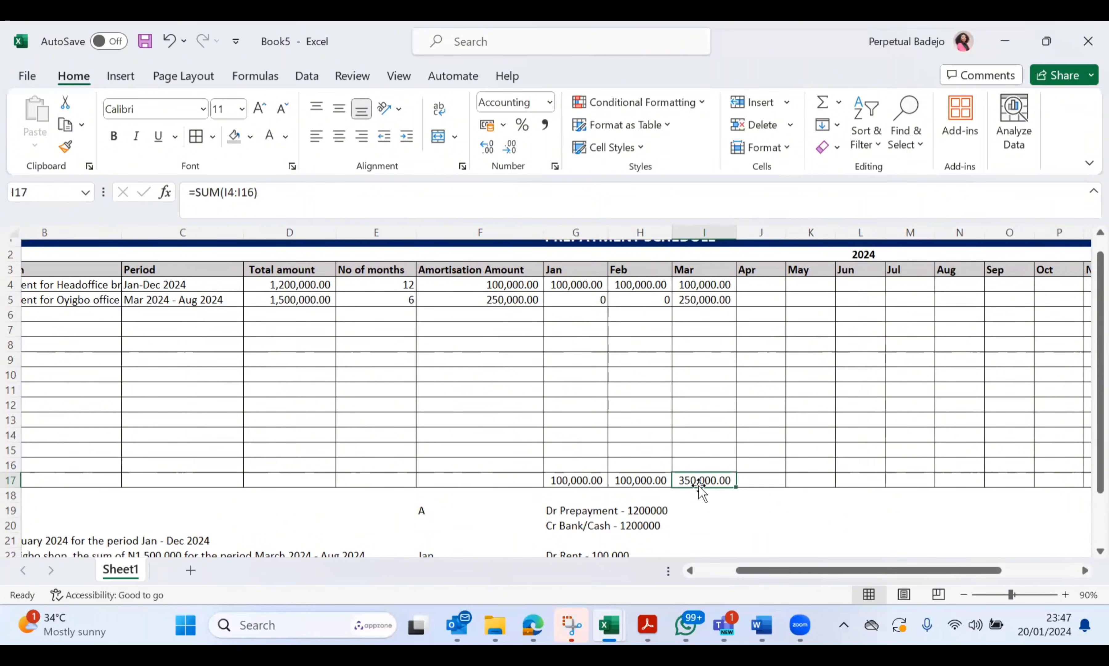
scroll(699, 485, right, 1)
scroll(699, 486, down, 2)
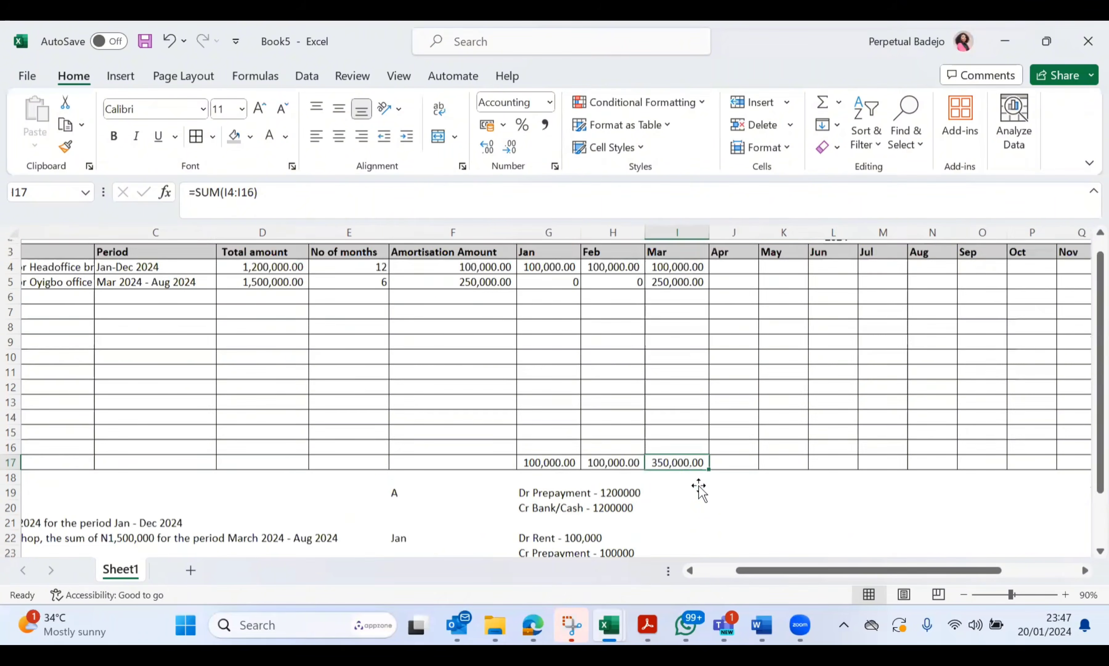
scroll(699, 486, up, 1)
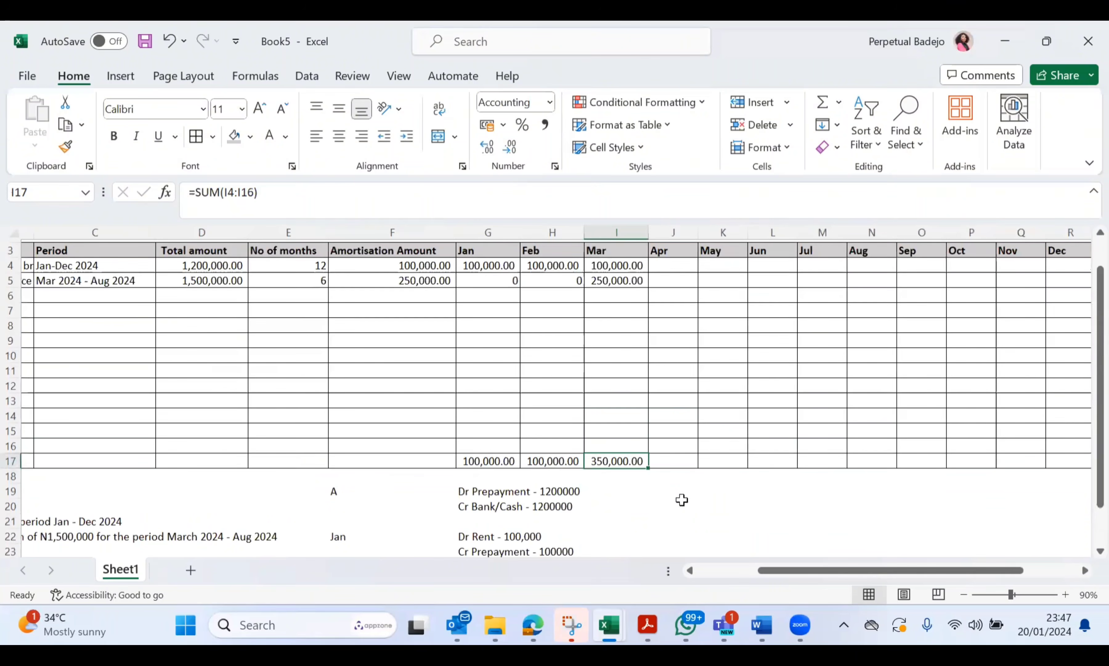
Enter the March journal debit below the schedule, with Dr Rent in J20 and 350000 in K20
click(682, 499)
text(F)
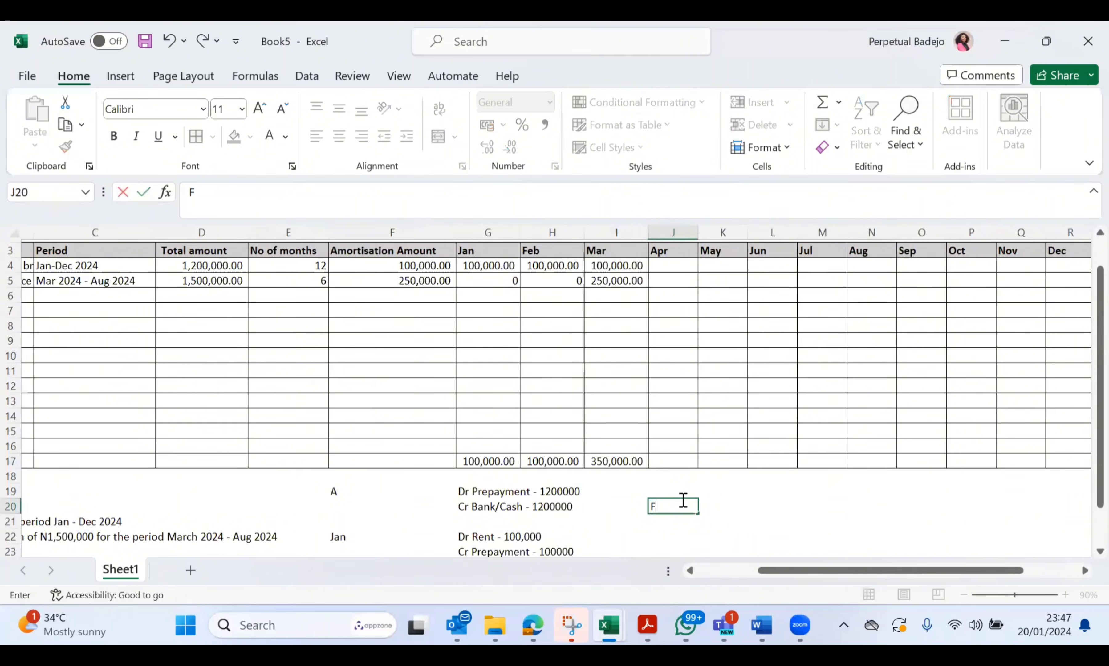
key(BackSpace)
text(Dr Rent)
key(Tab)
text(350000)
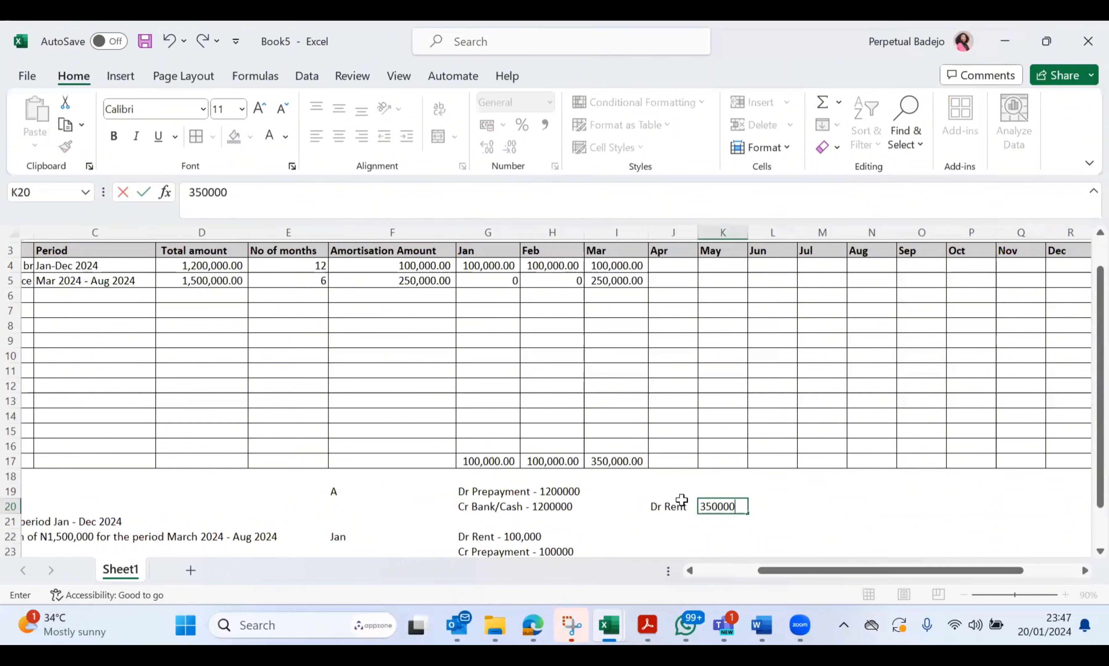
key(Return)
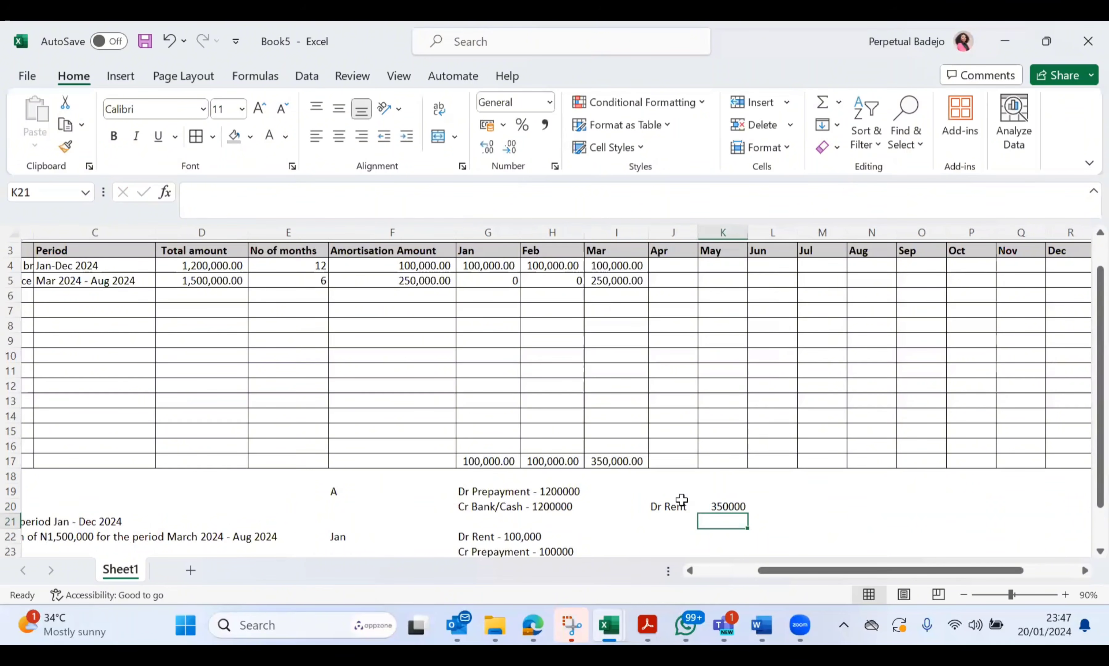
Enter the matching March journal credit, with Cr Prepayment in J21 and 350000 in K21
key(Left)
text(Cr)
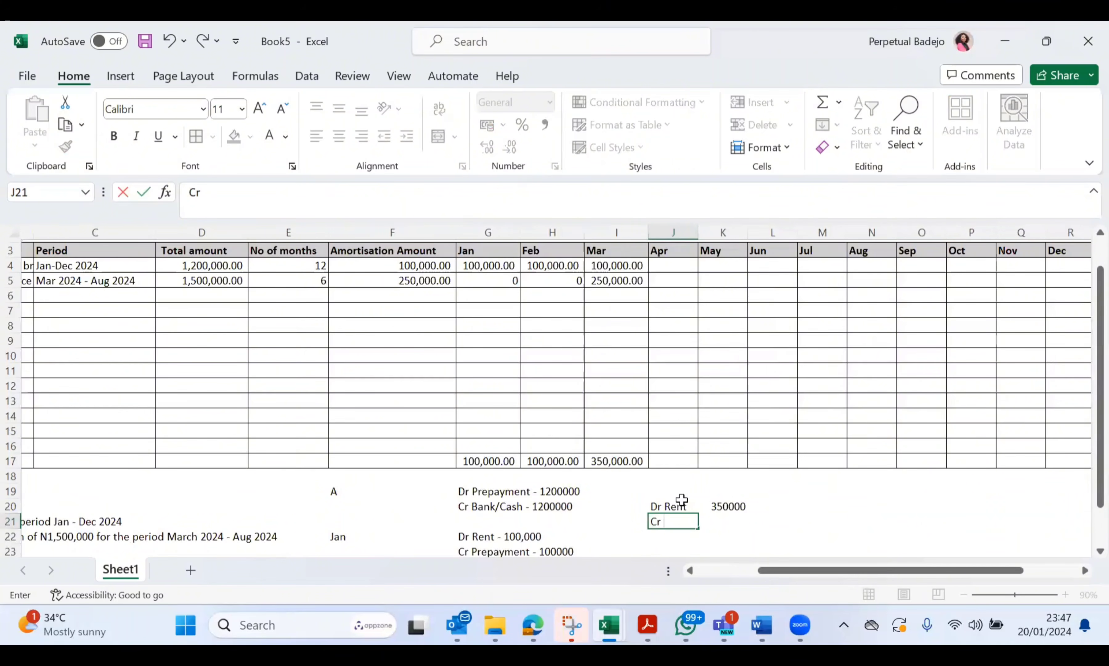
text( Prepayment)
key(Right)
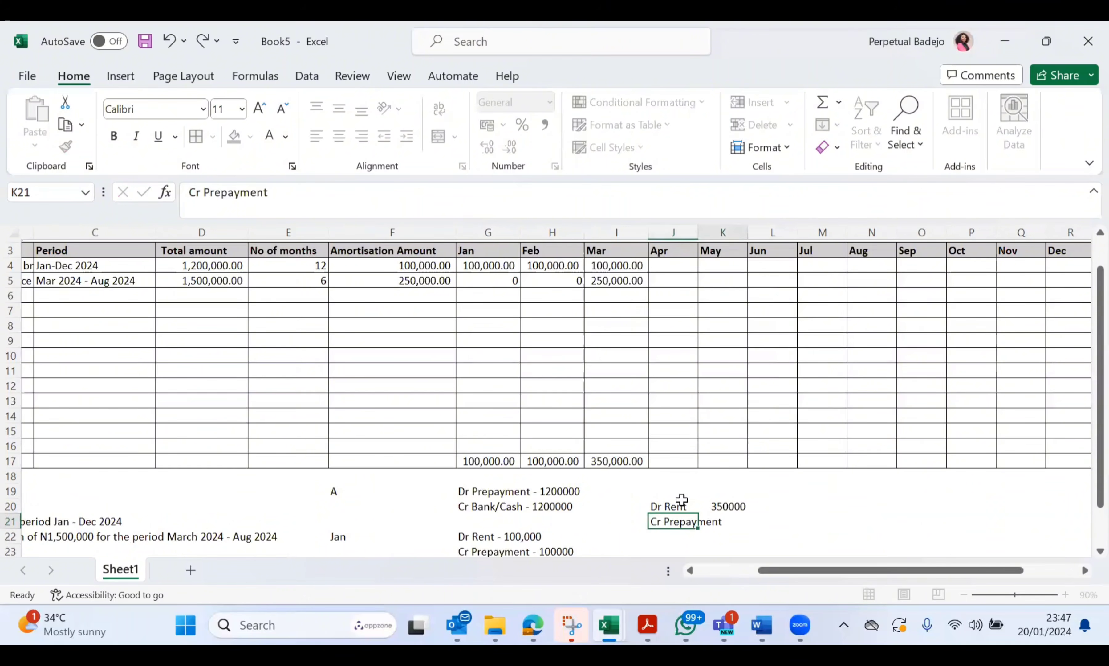
text(350000)
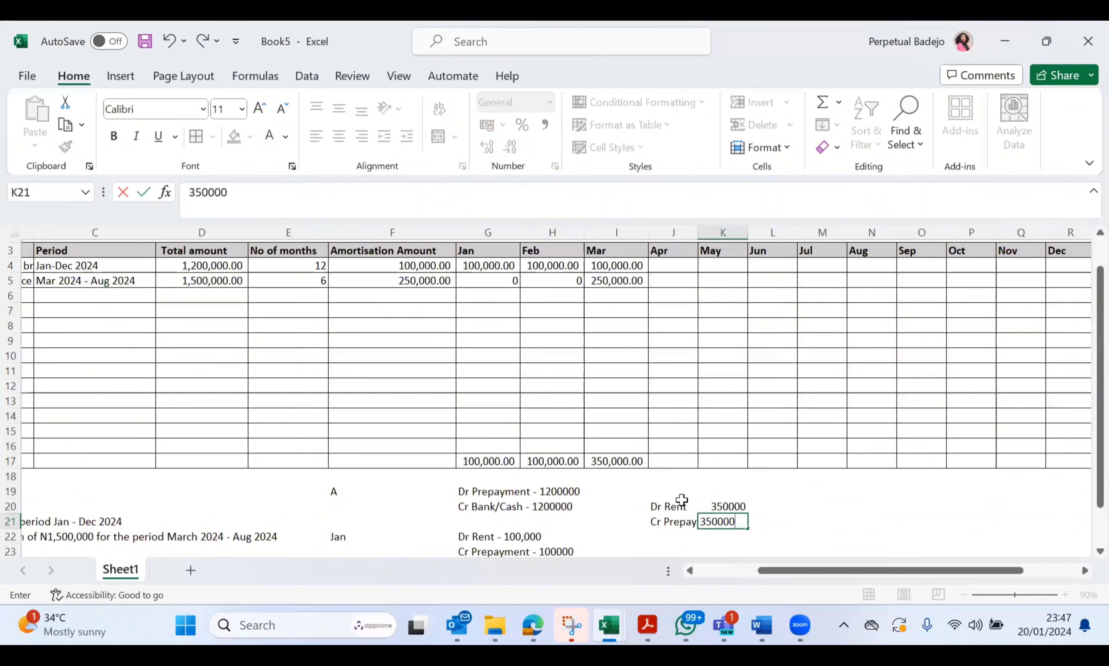
key(Return)
Fill the No of months remaining and EOY Balance formulas in S4 and T4 down to the Oyigbo rent row 5
scroll(682, 498, right, 4)
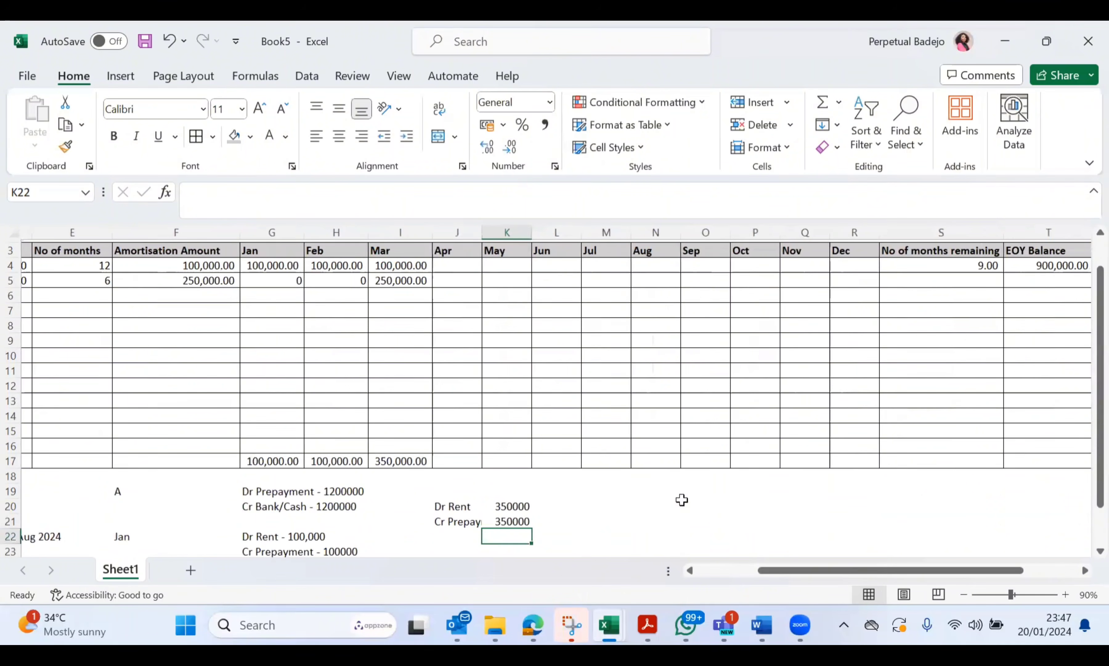
click(931, 275)
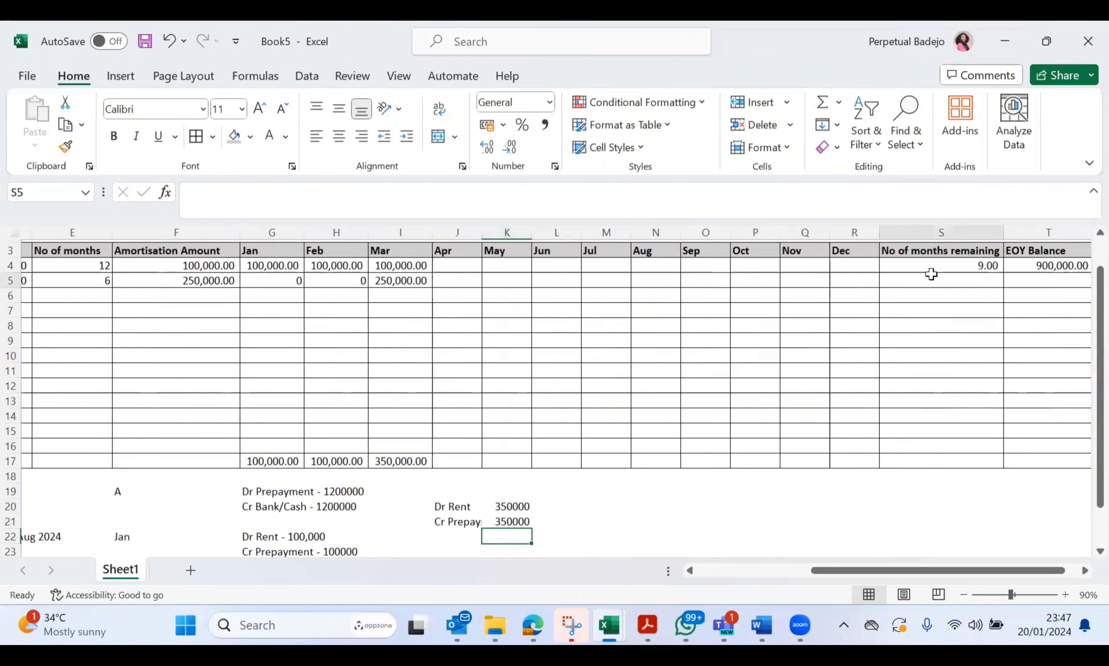
click(968, 264)
drag(1006, 272, 1009, 282)
scroll(987, 270, right, 1)
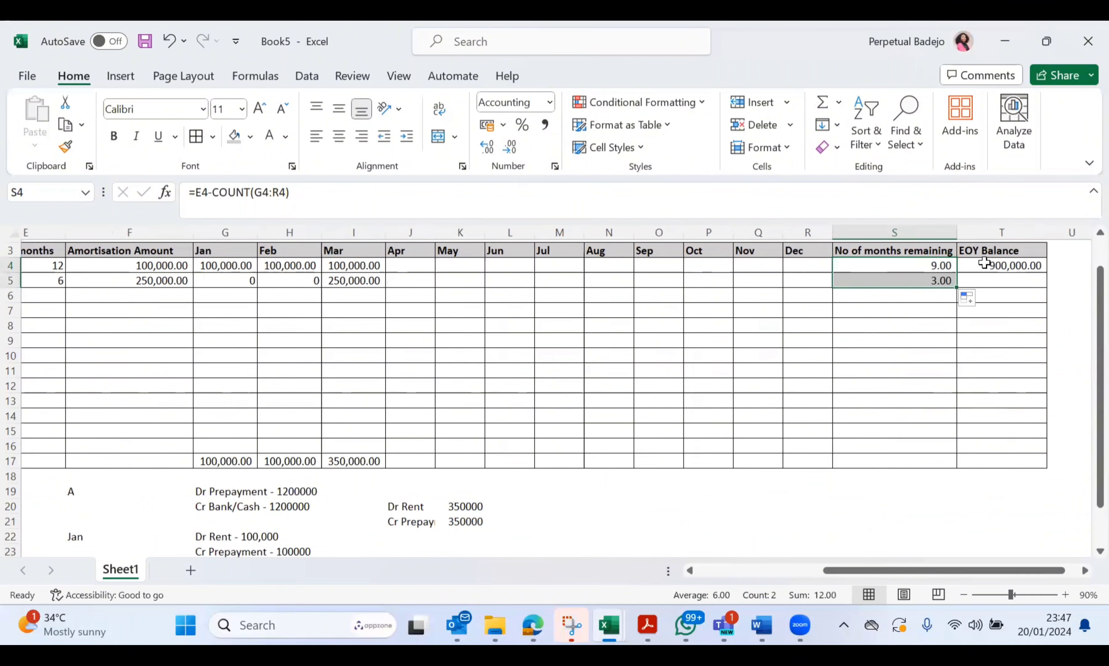
click(986, 271)
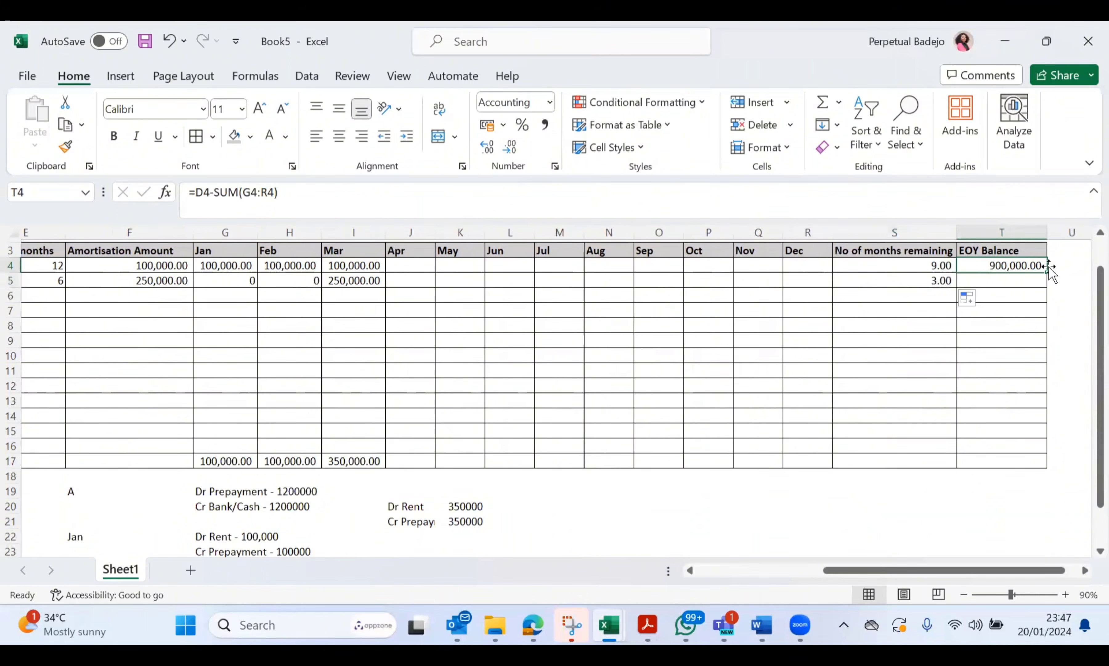
drag(1049, 271, 1049, 283)
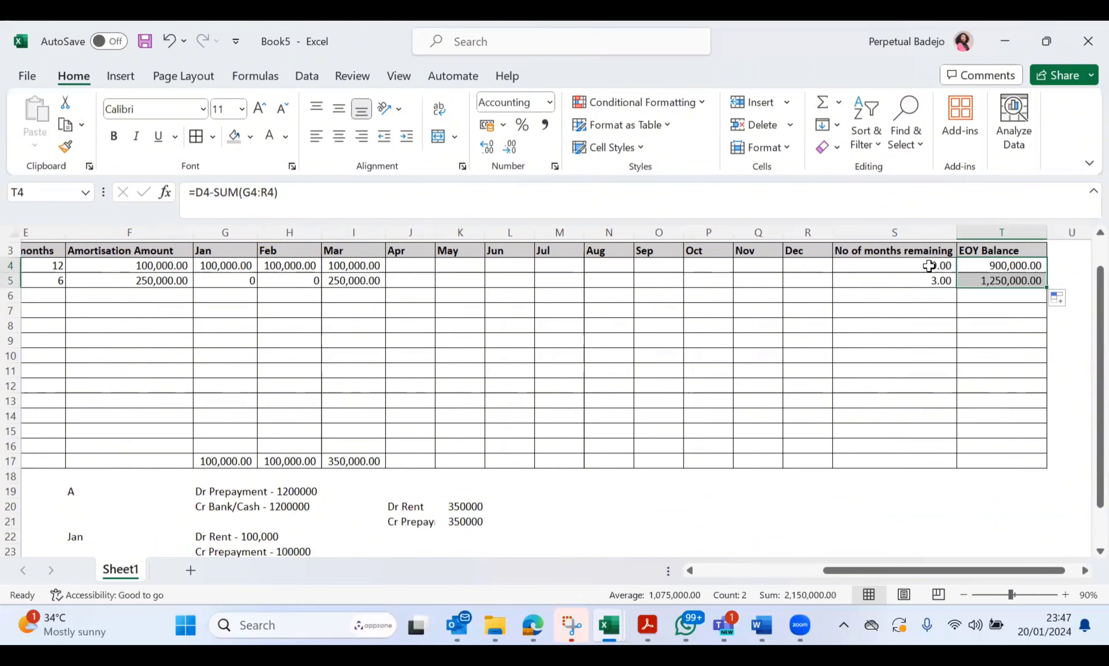
Clear the zeros from the Feb and Jan cells of the Oyigbo rent, H5 and G5
click(904, 279)
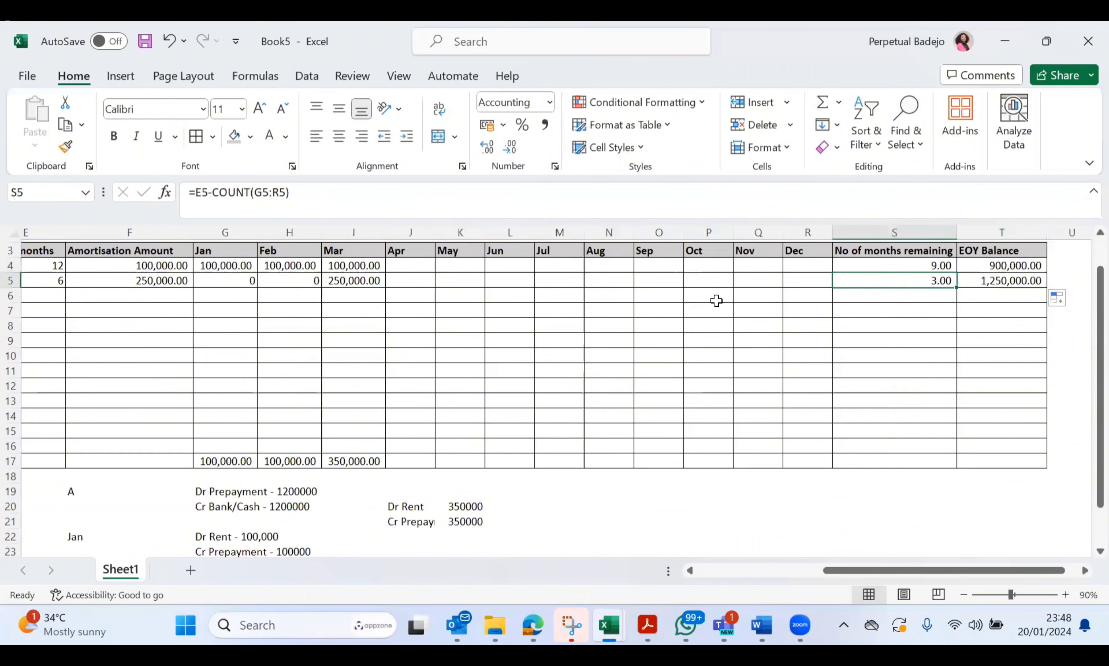
click(318, 280)
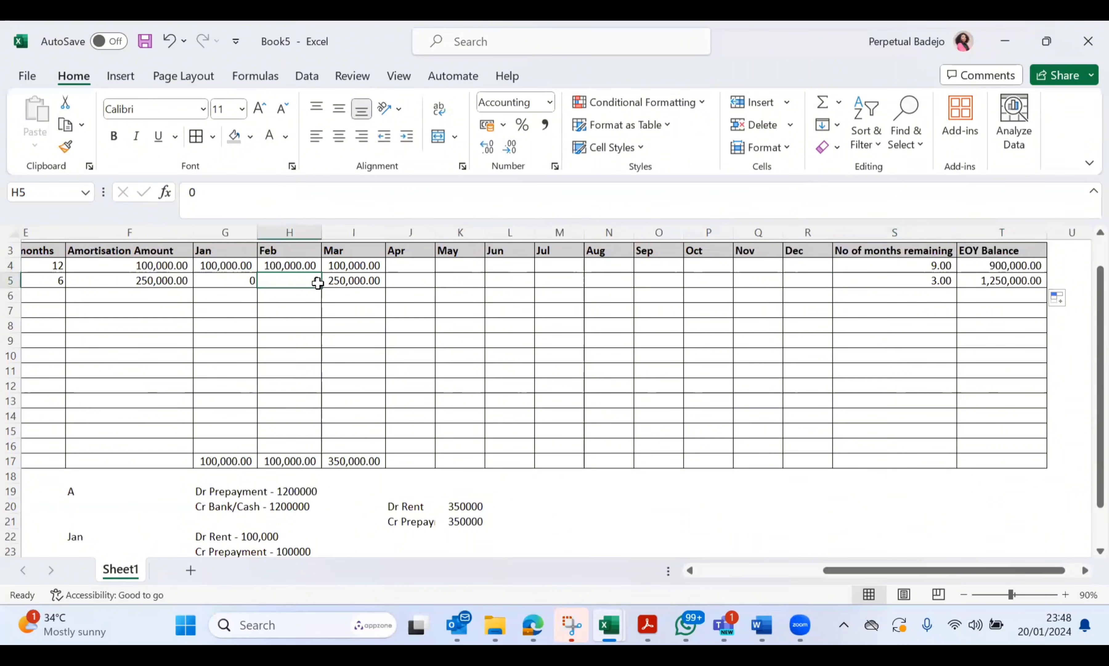
key(BackSpace)
key(Left)
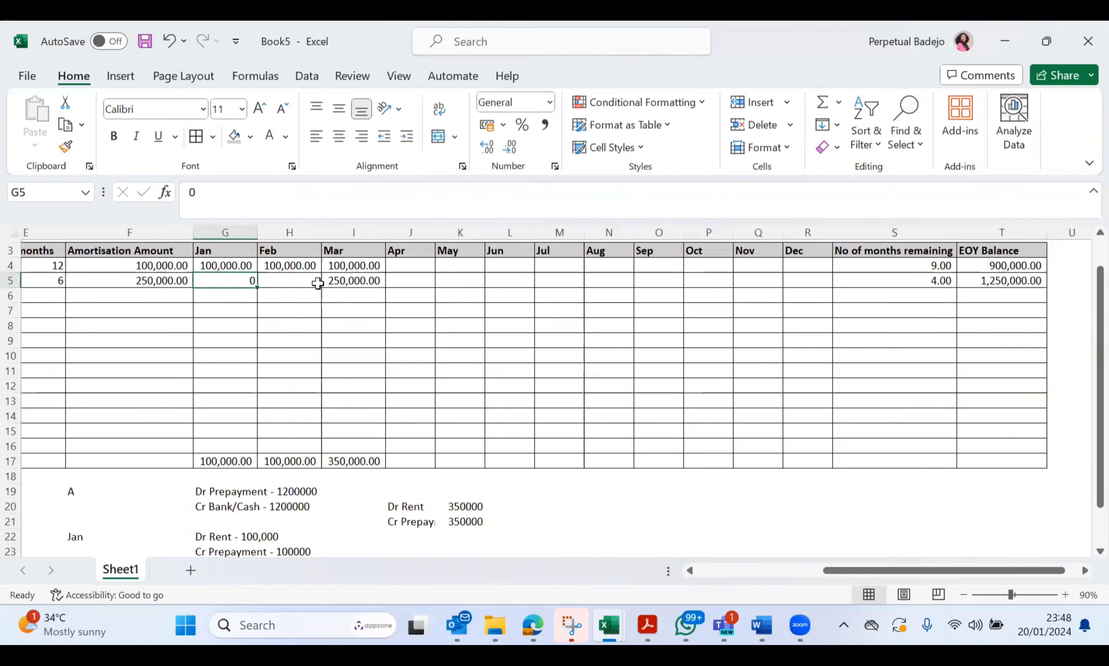
key(BackSpace)
key(Right)
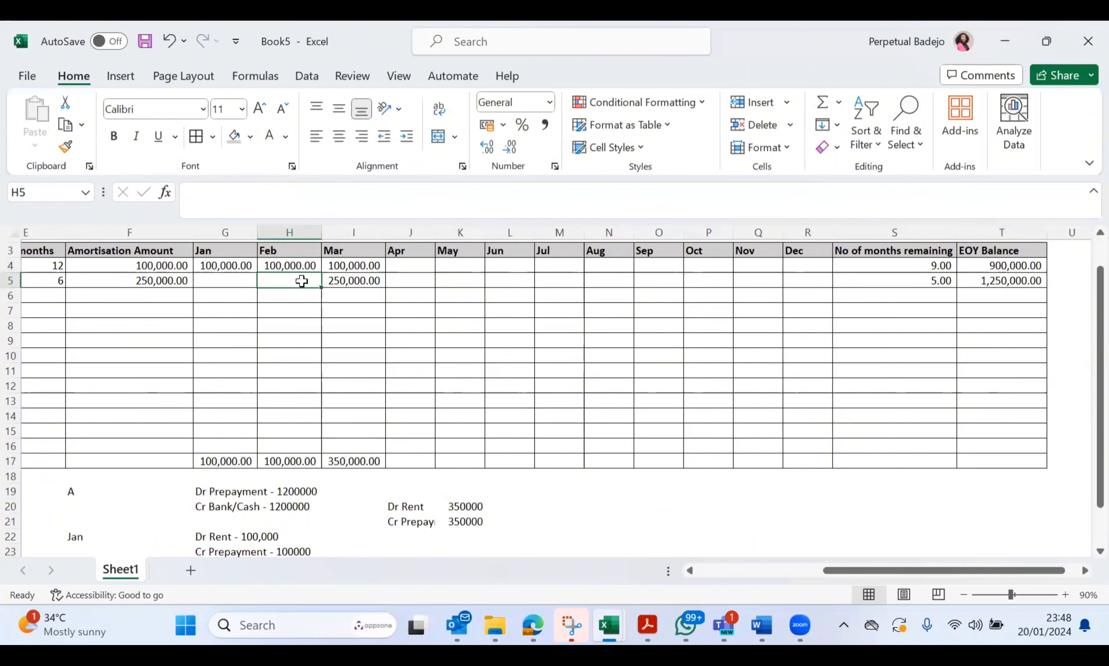
Check the No of months remaining and EOY Balance formulas of both rent rows against the Oyigbo rent entry
click(891, 281)
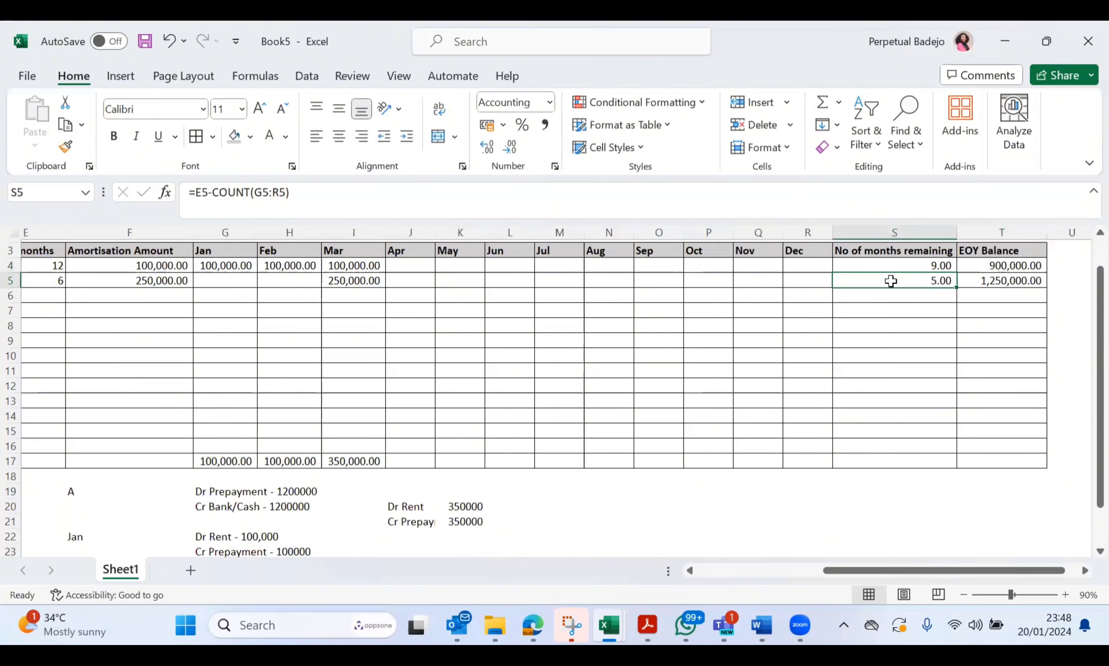
scroll(10, 279, left, 5)
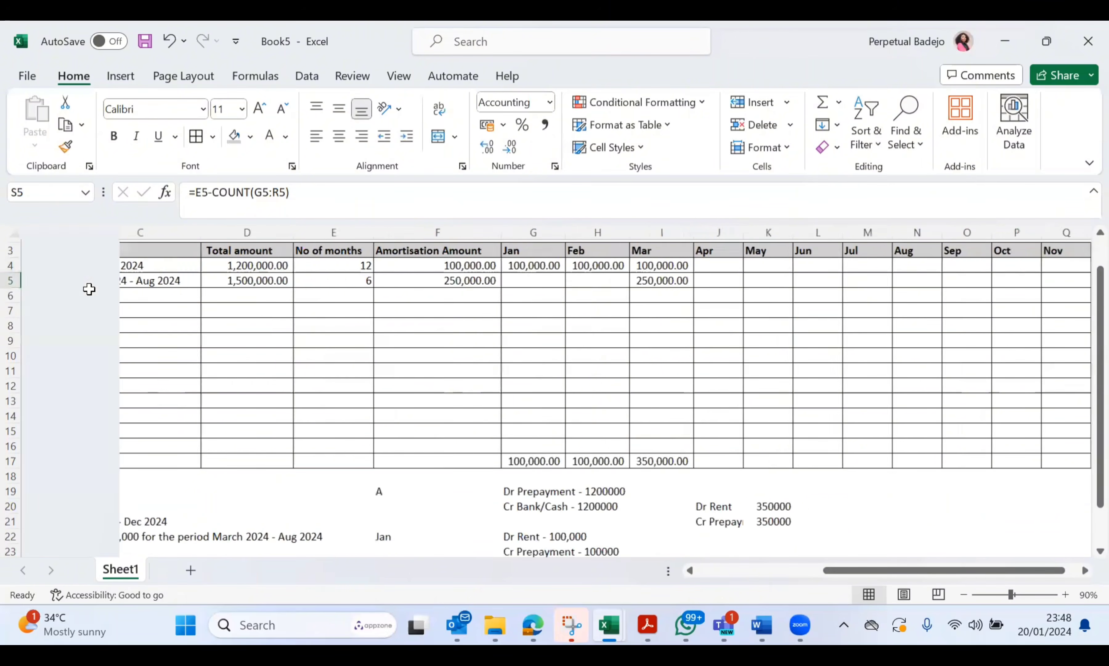
click(11, 280)
scroll(488, 339, right, 6)
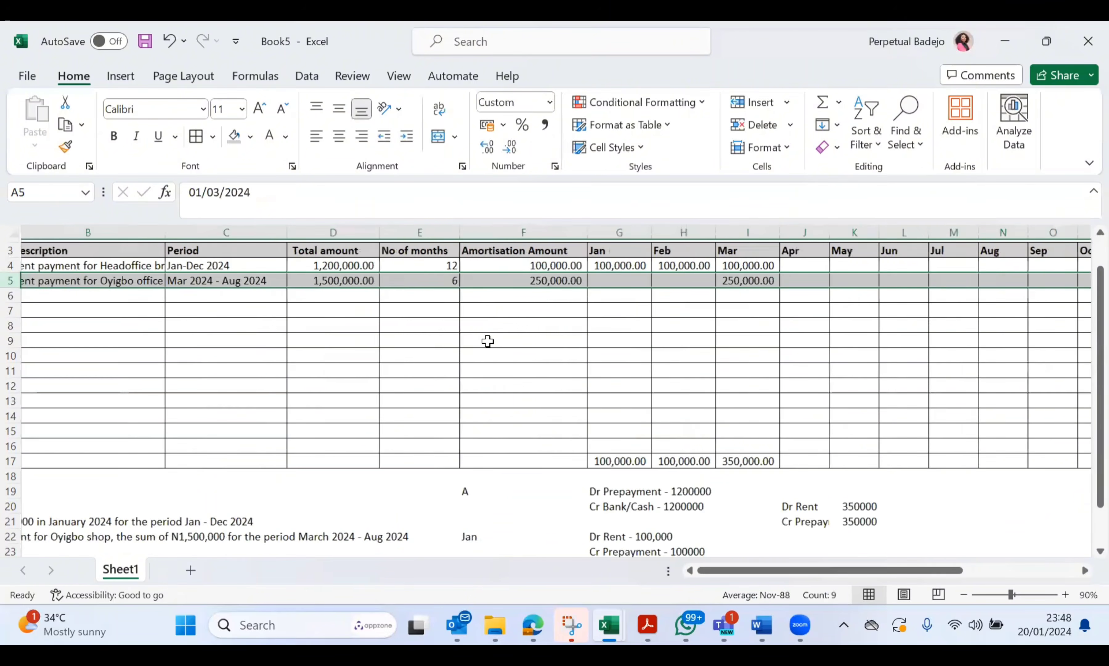
click(706, 279)
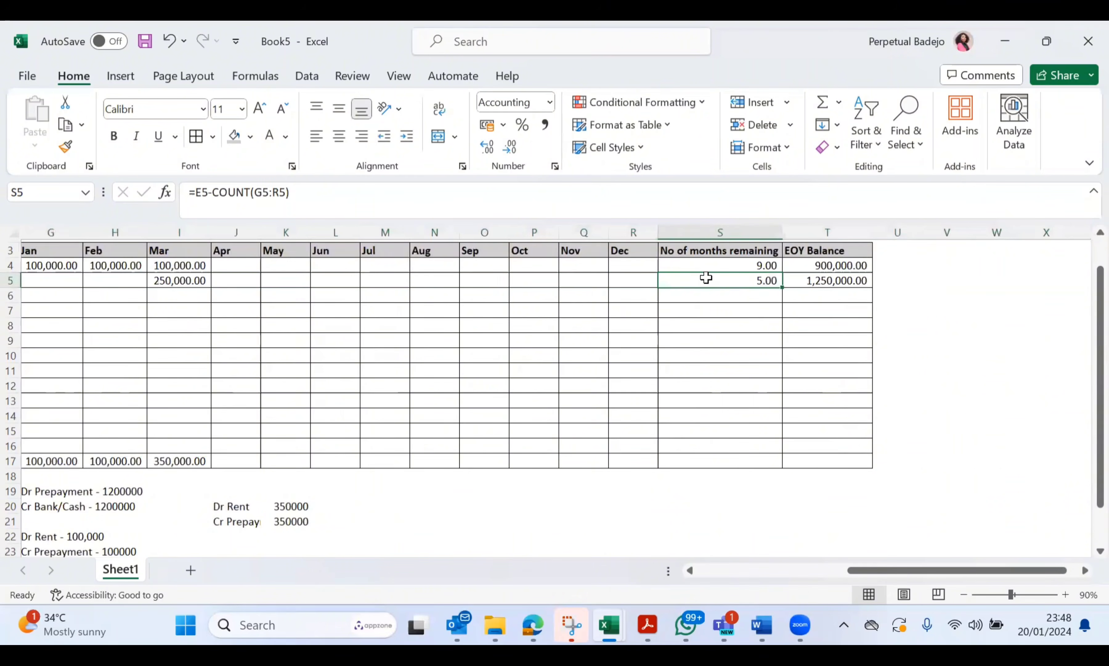
click(675, 265)
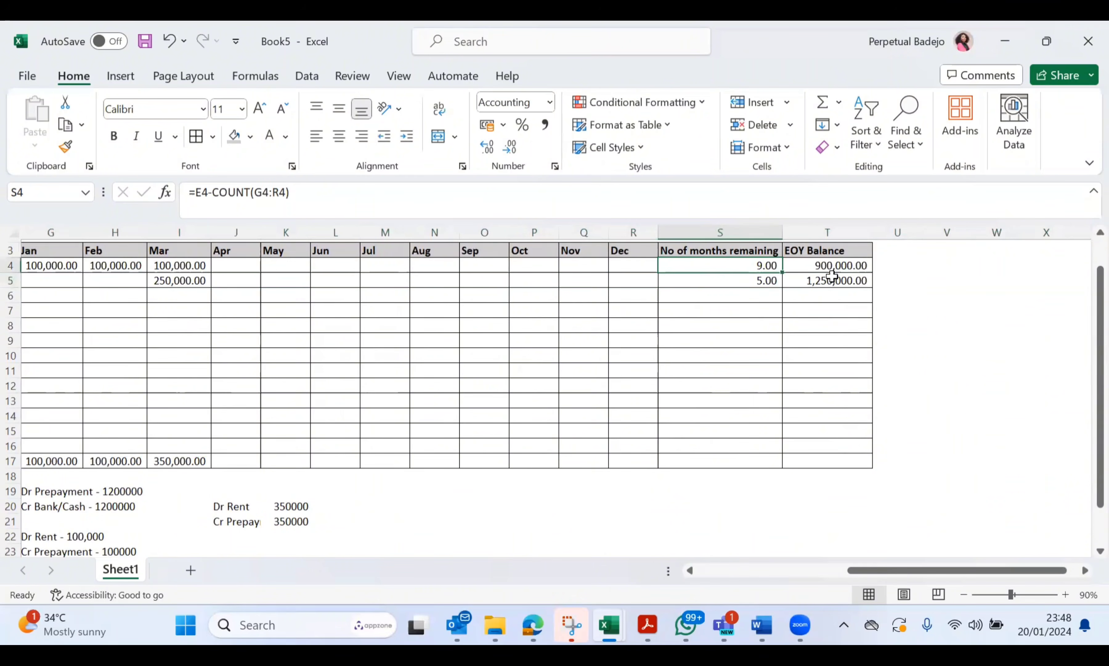
click(806, 281)
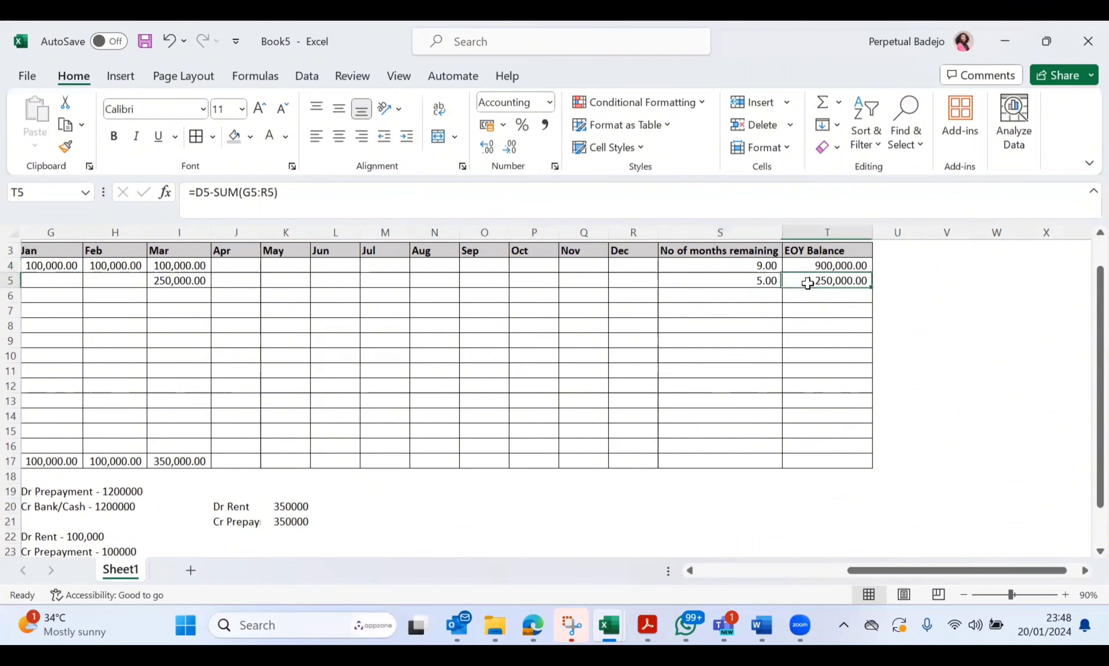
click(796, 264)
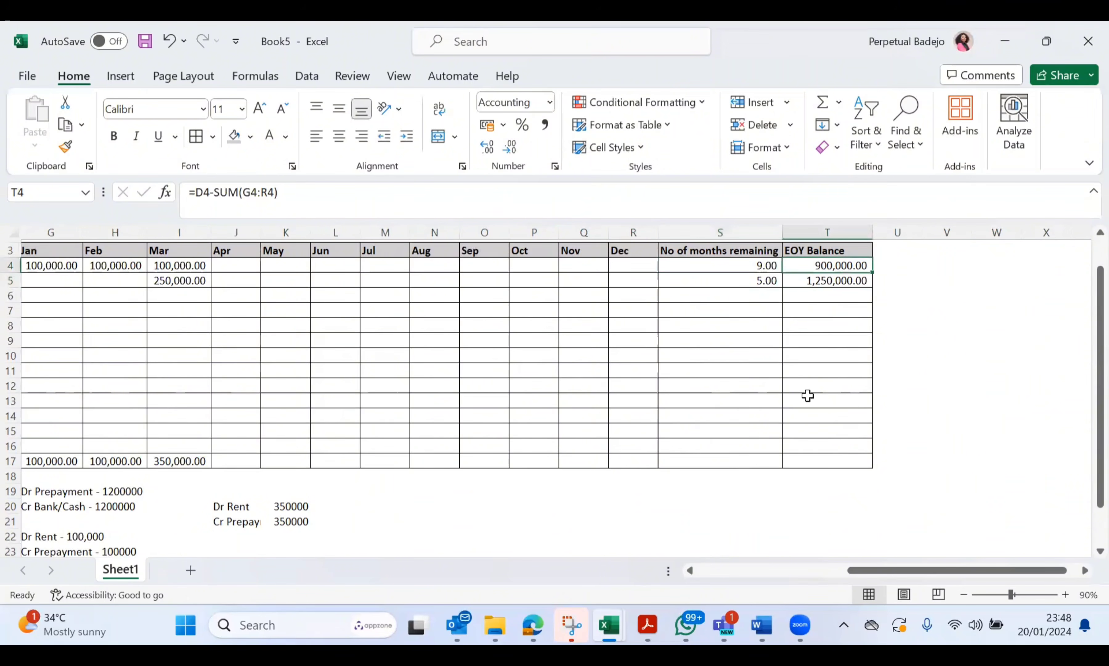
Total the EOY Balance column in T17 with an AutoSum over rows 4 to 16 and make the total bold
click(801, 458)
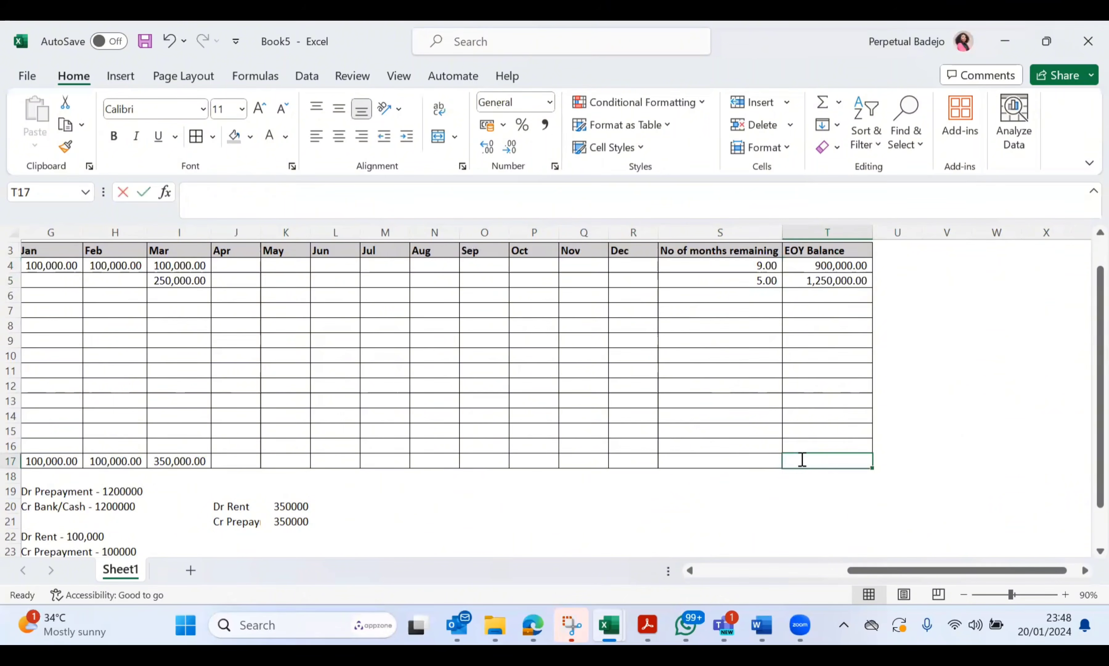
key(alt+equal)
key(Return)
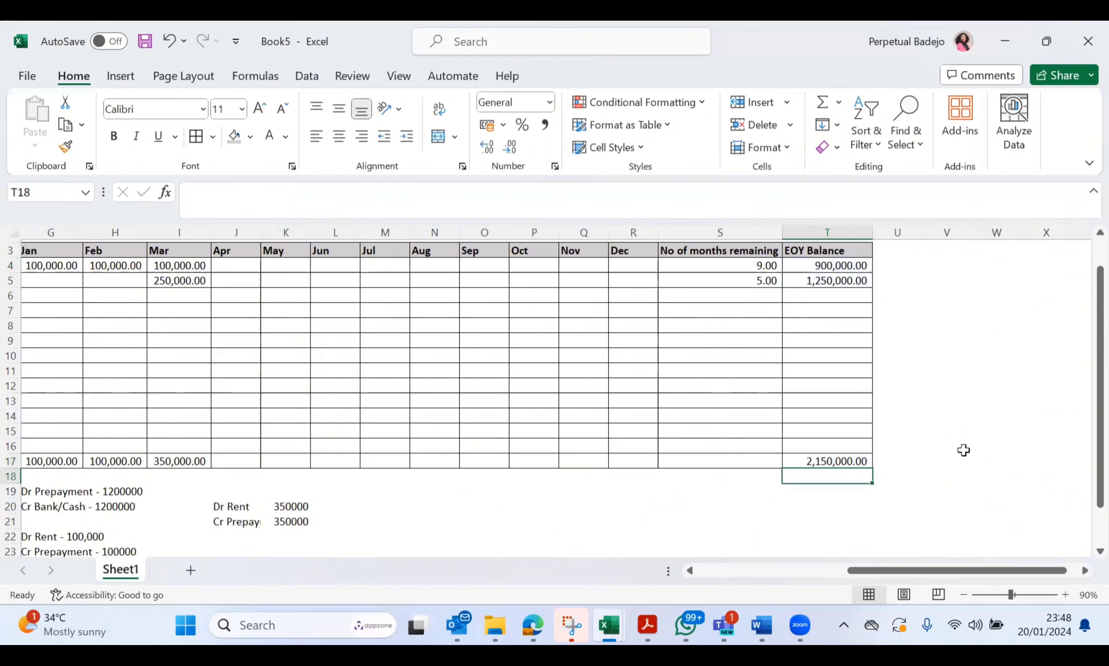
click(836, 460)
key(ctrl+b)
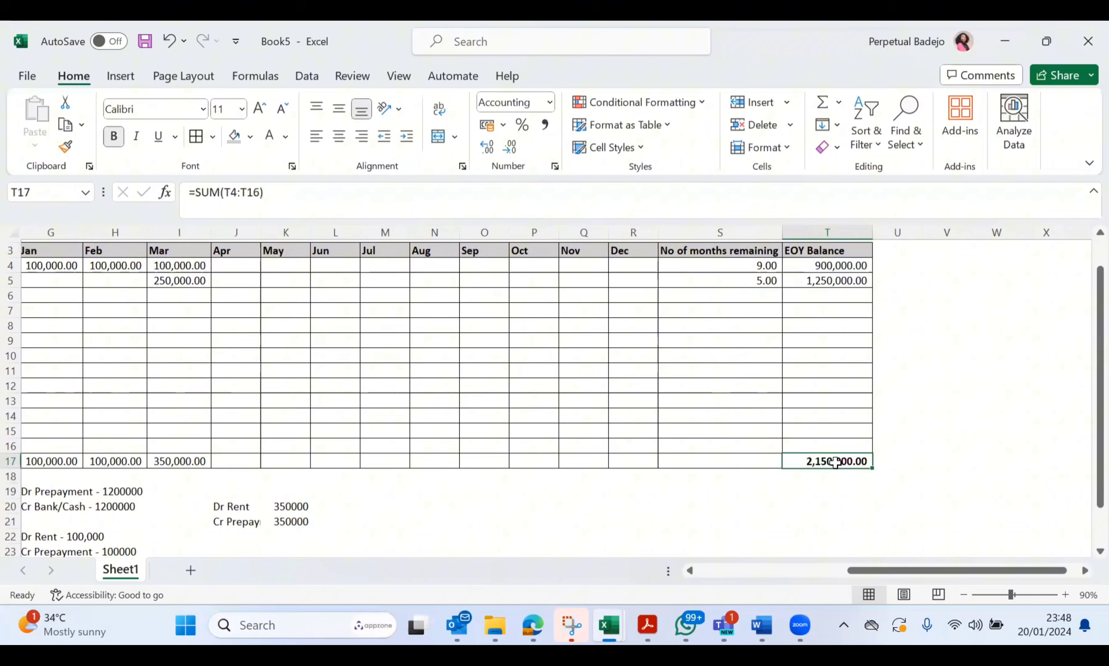
click(823, 507)
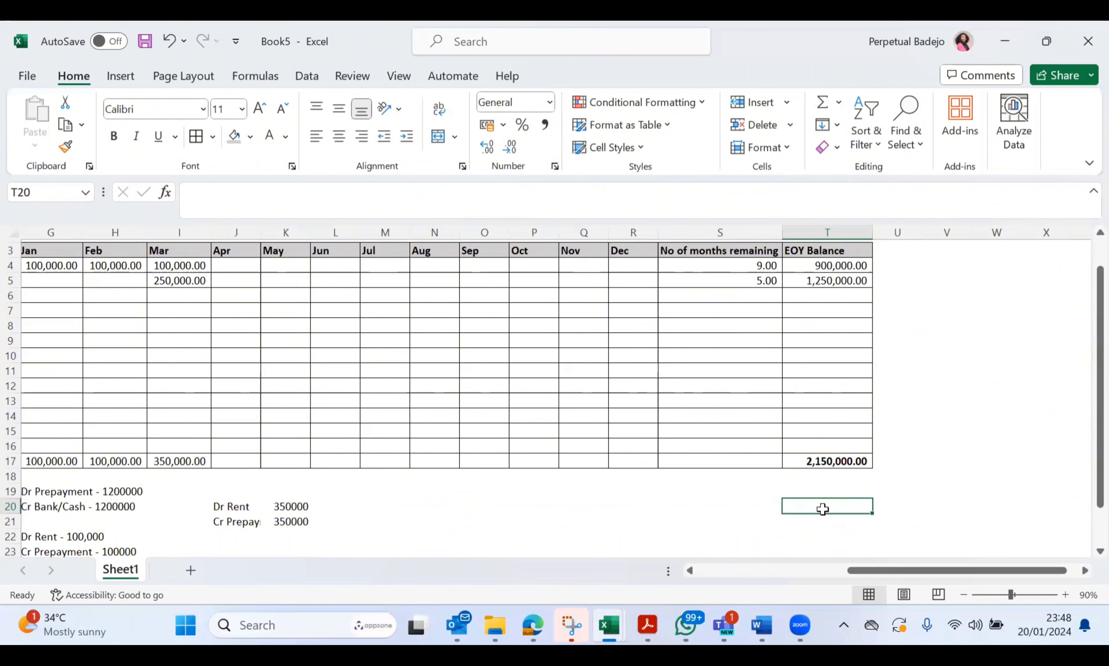
click(794, 470)
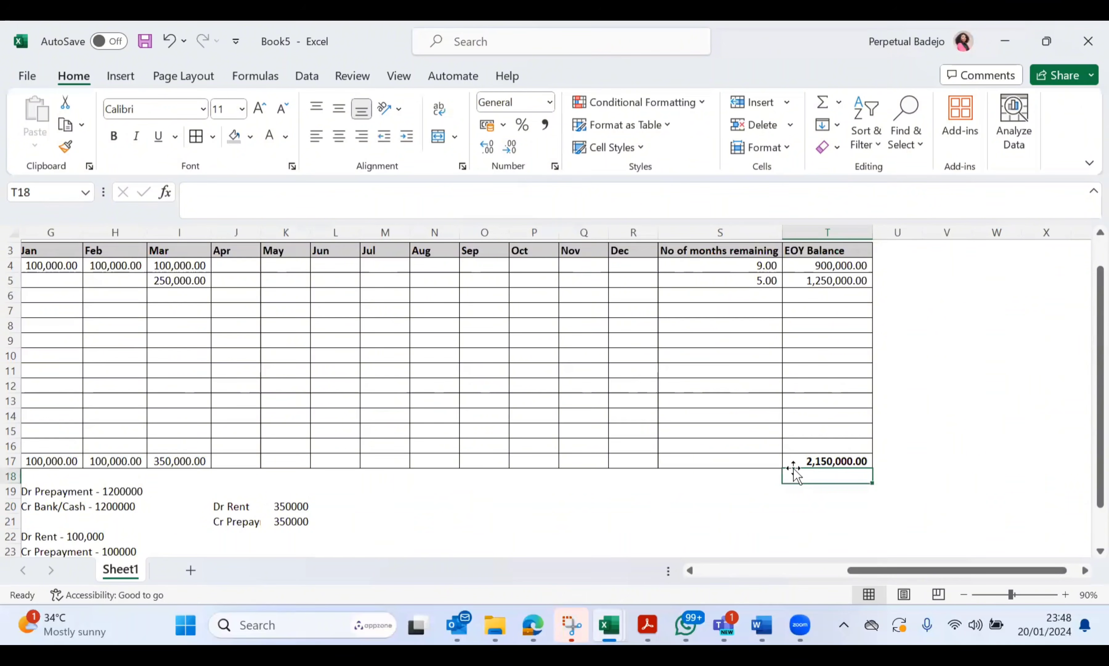
key(Up)
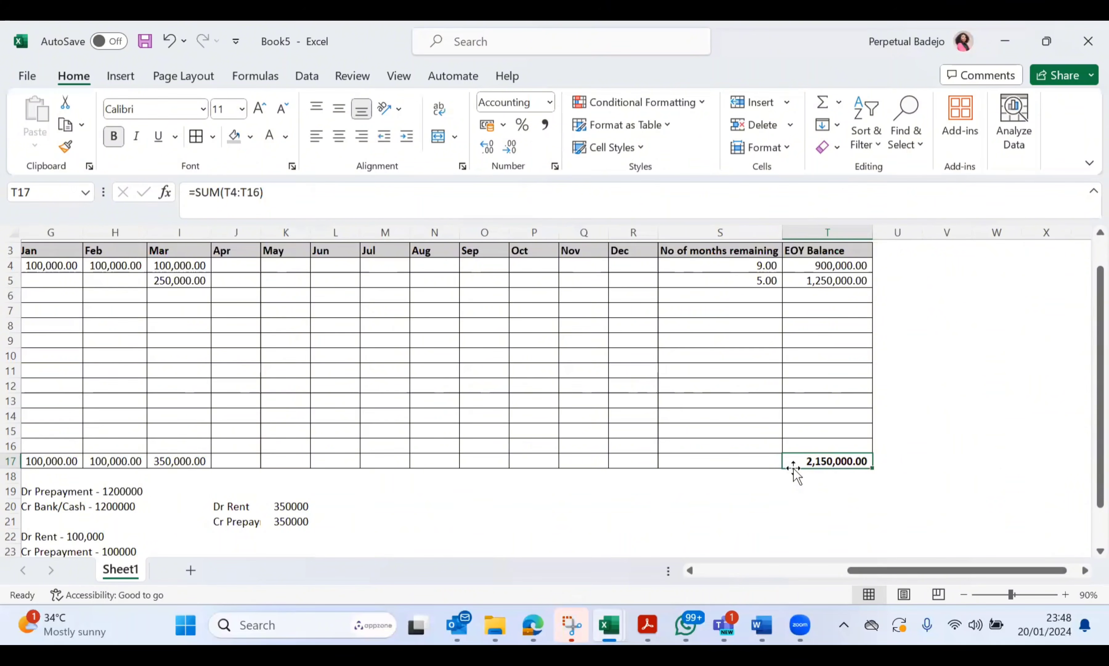
Copy the rent schedule in rows 2 to 17 and paste it below, starting at row 19
scroll(794, 468, left, 1)
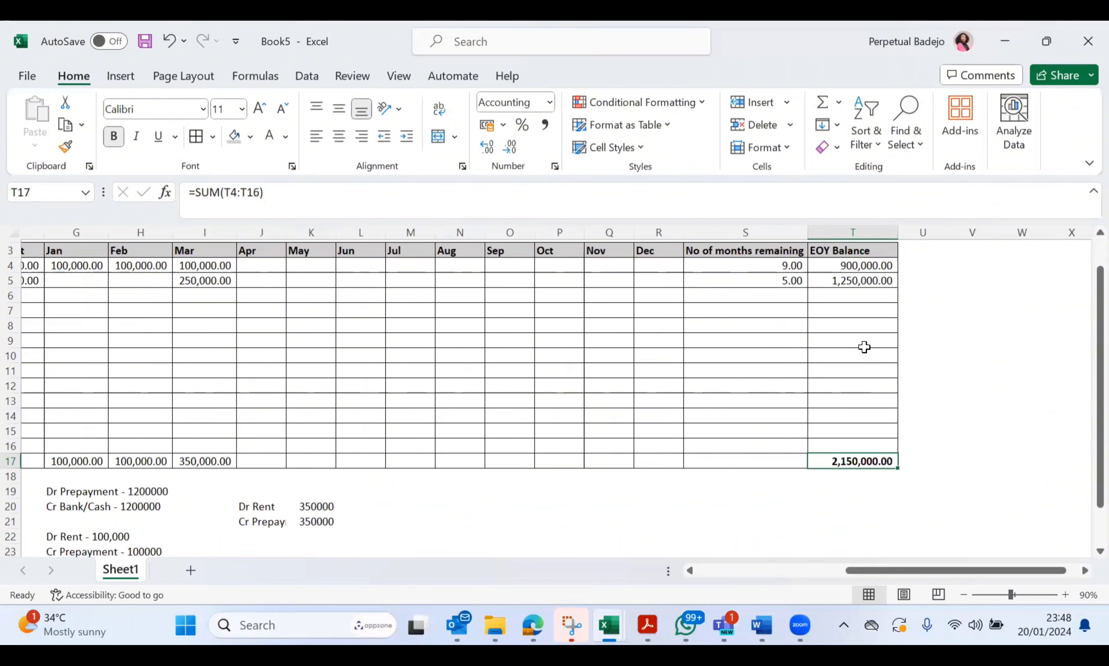
scroll(864, 346, left, 6)
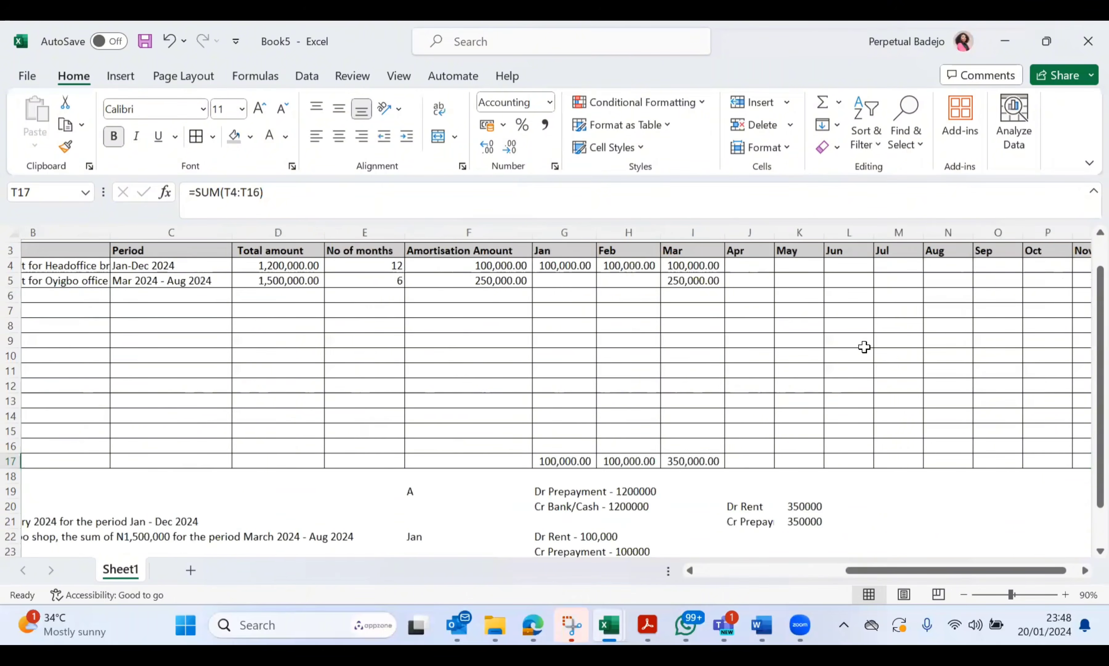
scroll(184, 333, up, 1)
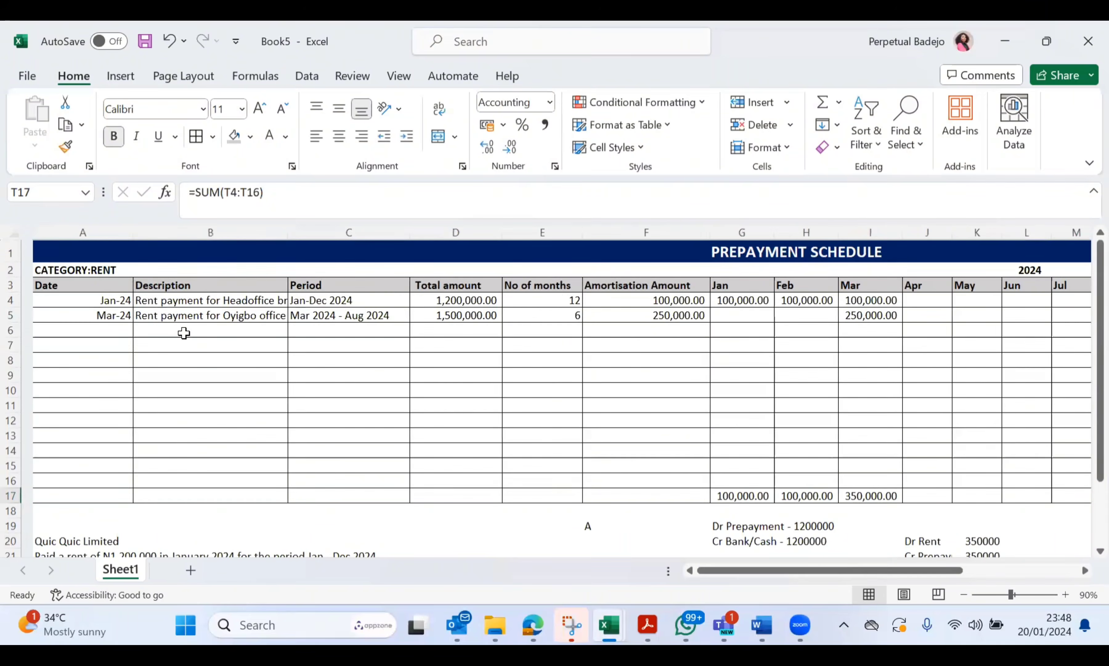
scroll(133, 353, down, 2)
scroll(133, 354, up, 2)
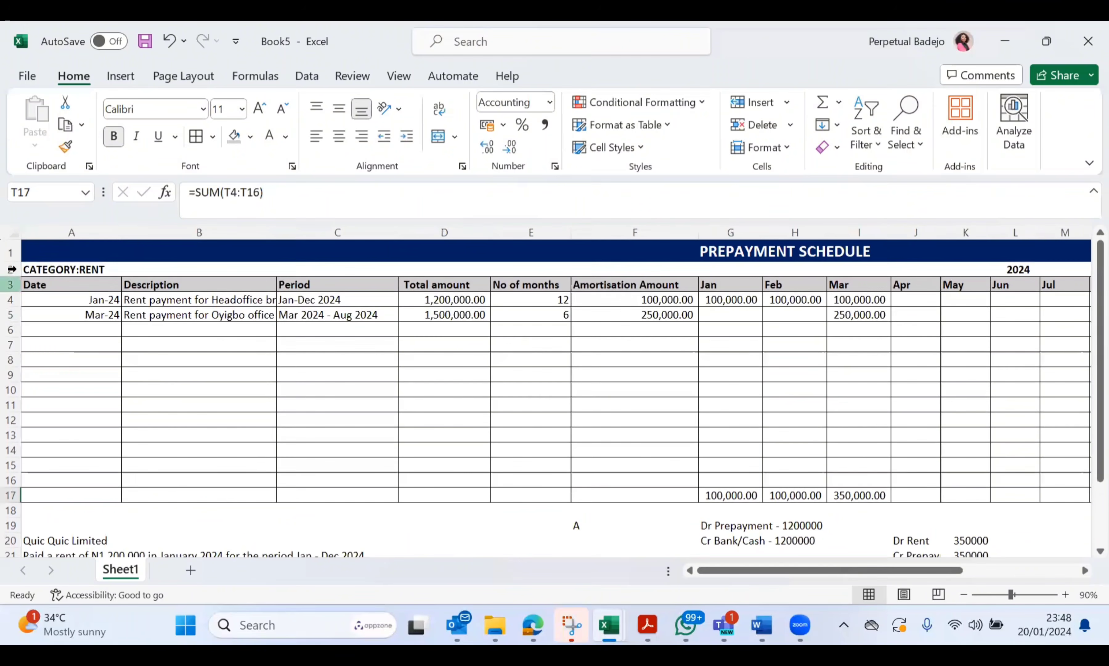
drag(6, 269, 13, 496)
key(ctrl+c)
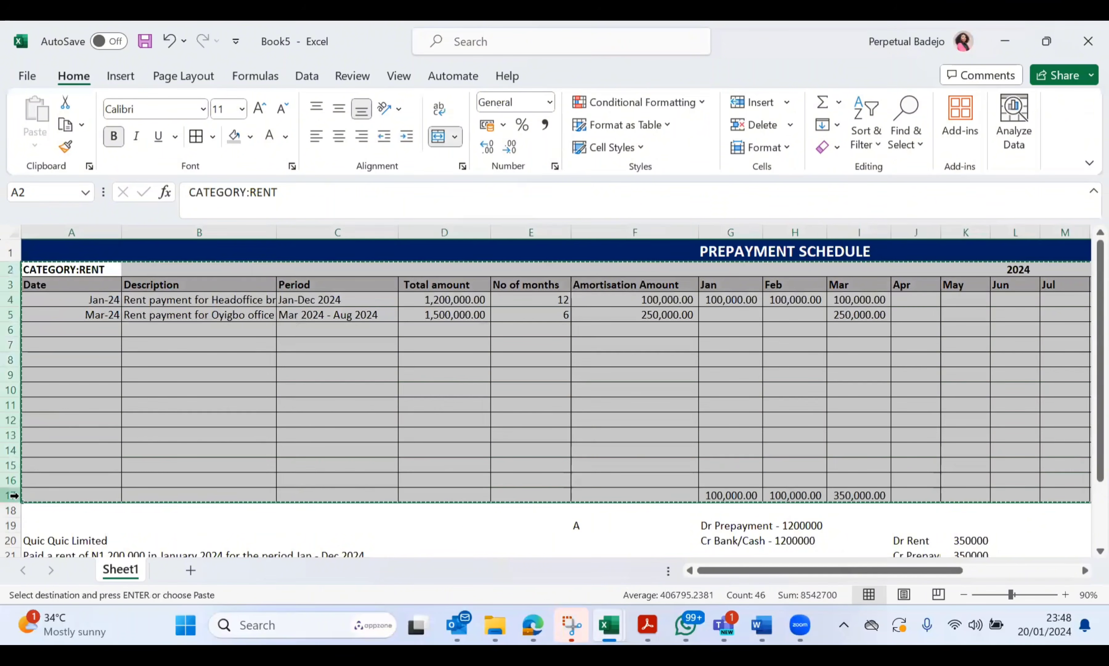
scroll(14, 496, down, 2)
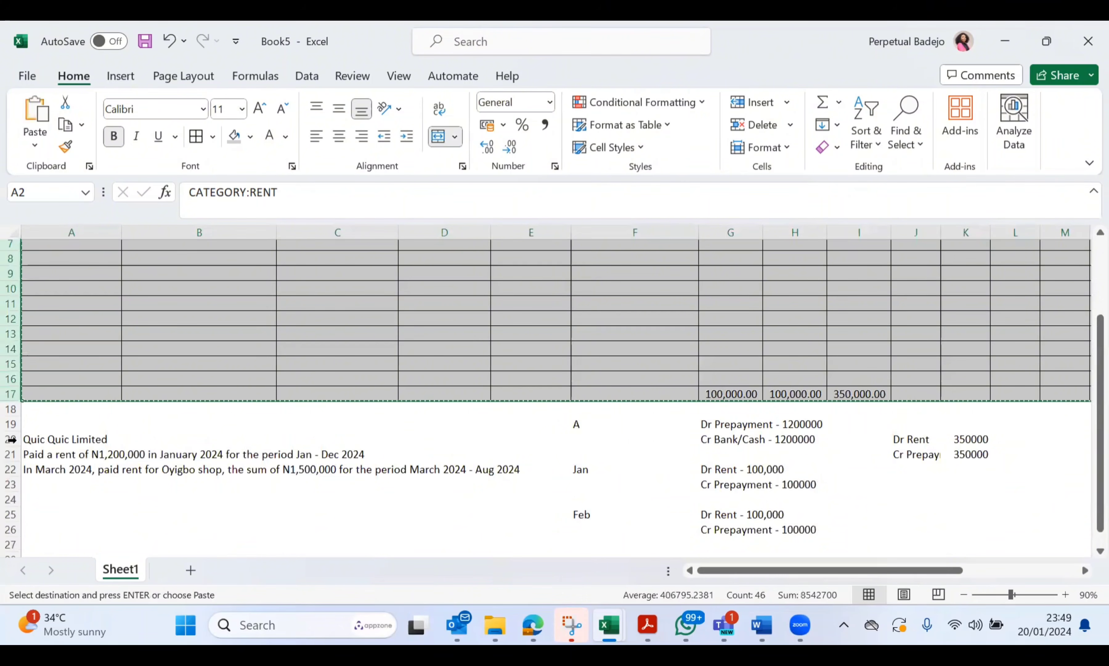
click(10, 424)
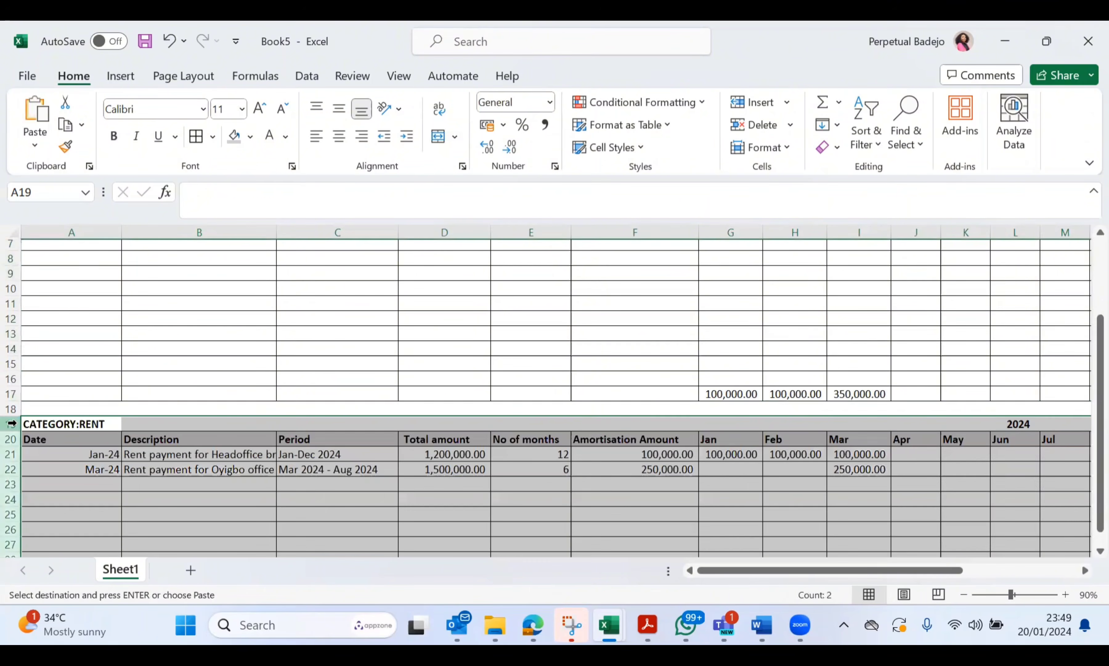
Finish pasting the copied rent schedule at row 19 and end the copy mode
key(ctrl+v)
scroll(227, 444, down, 5)
scroll(228, 444, up, 3)
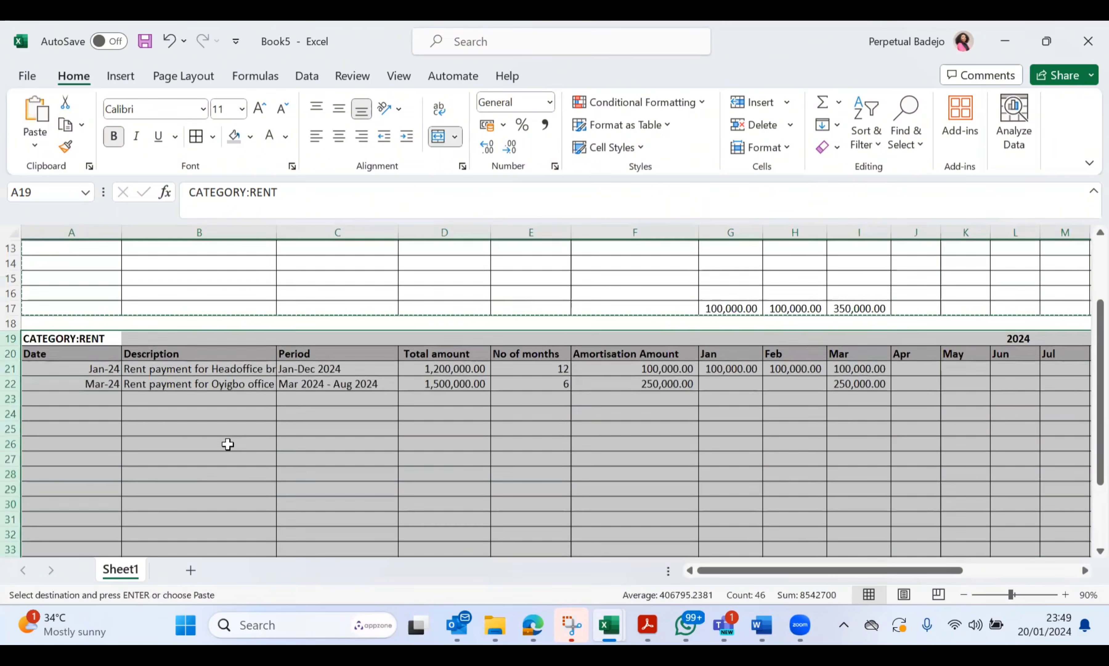
key(Escape)
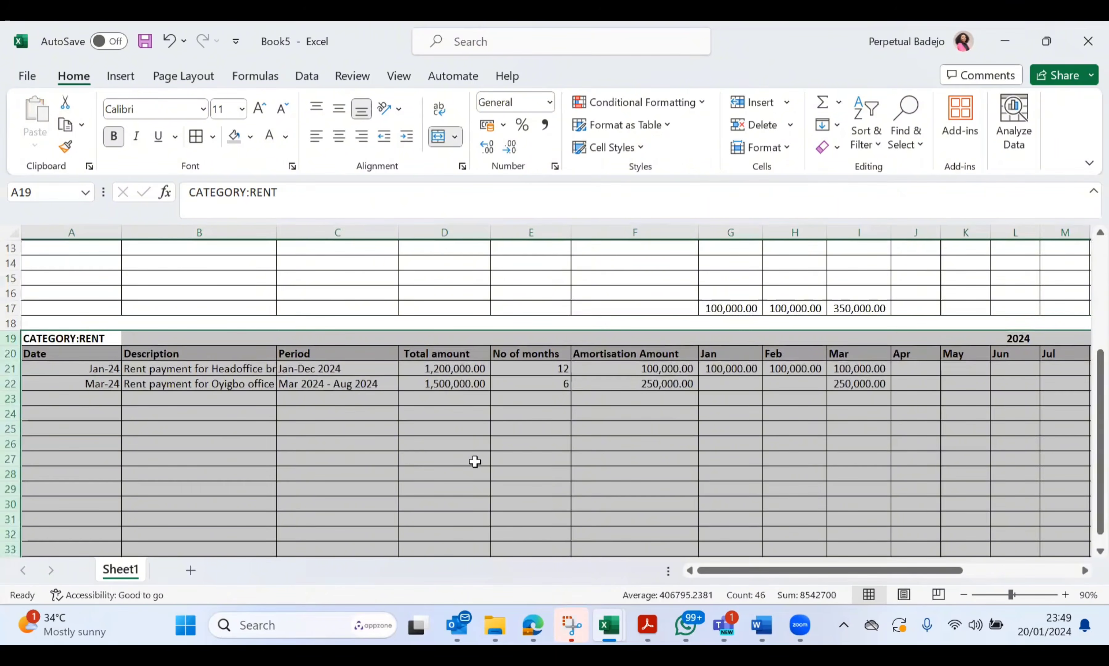
click(472, 459)
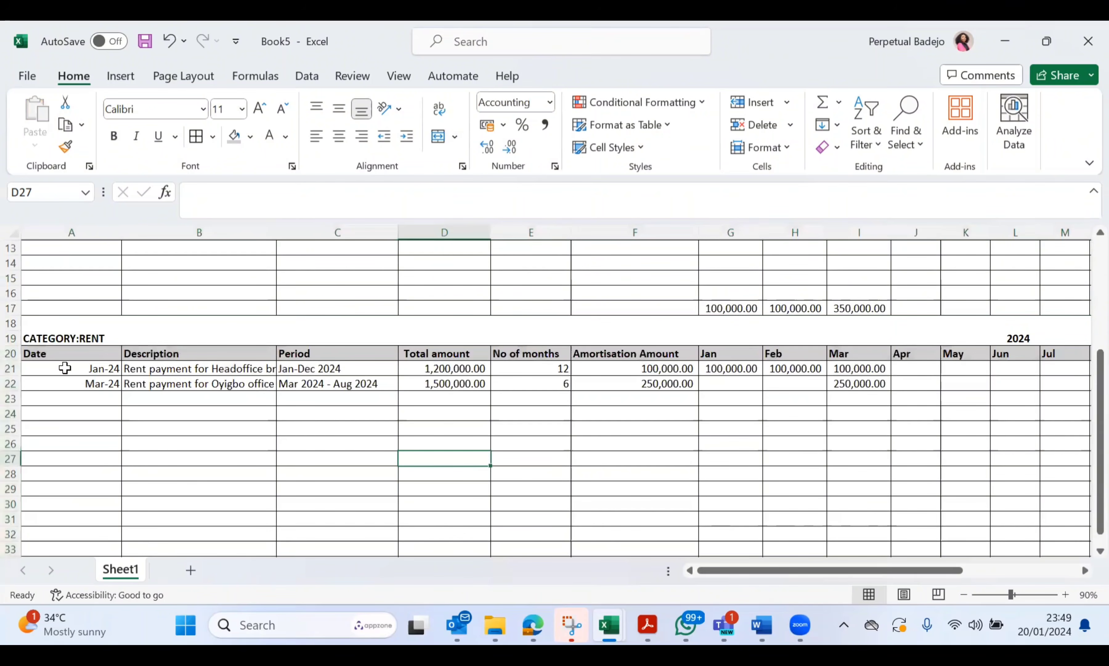
Clear the two copied rent entries from rows 21 and 22 of the duplicated schedule
click(6, 373)
drag(7, 376, 6, 385)
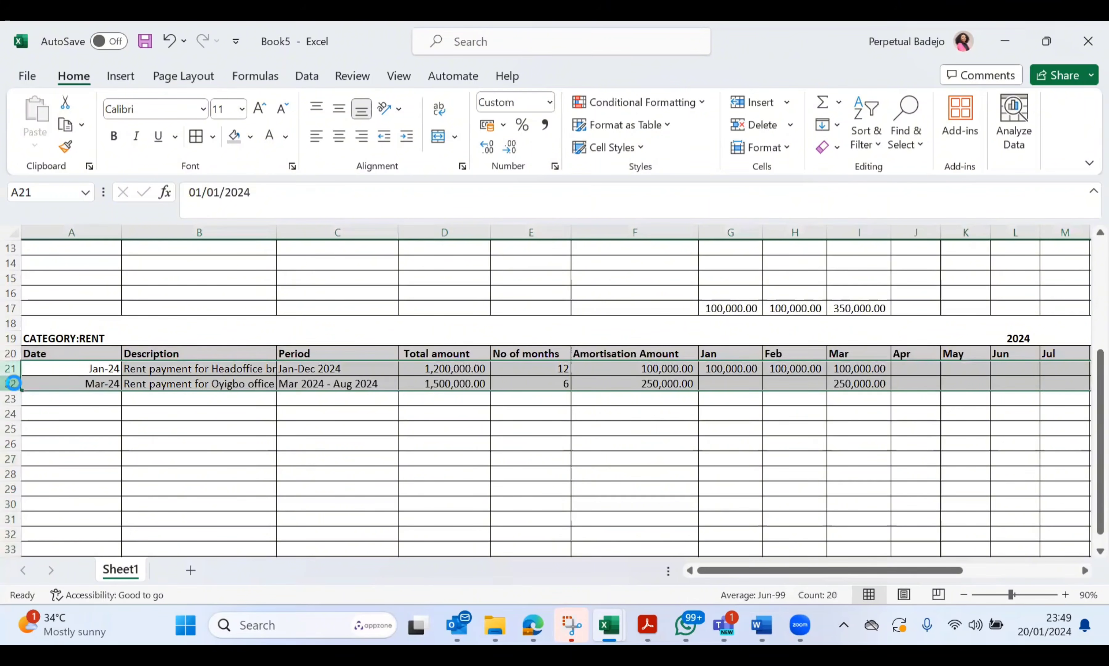
key(Delete)
click(185, 423)
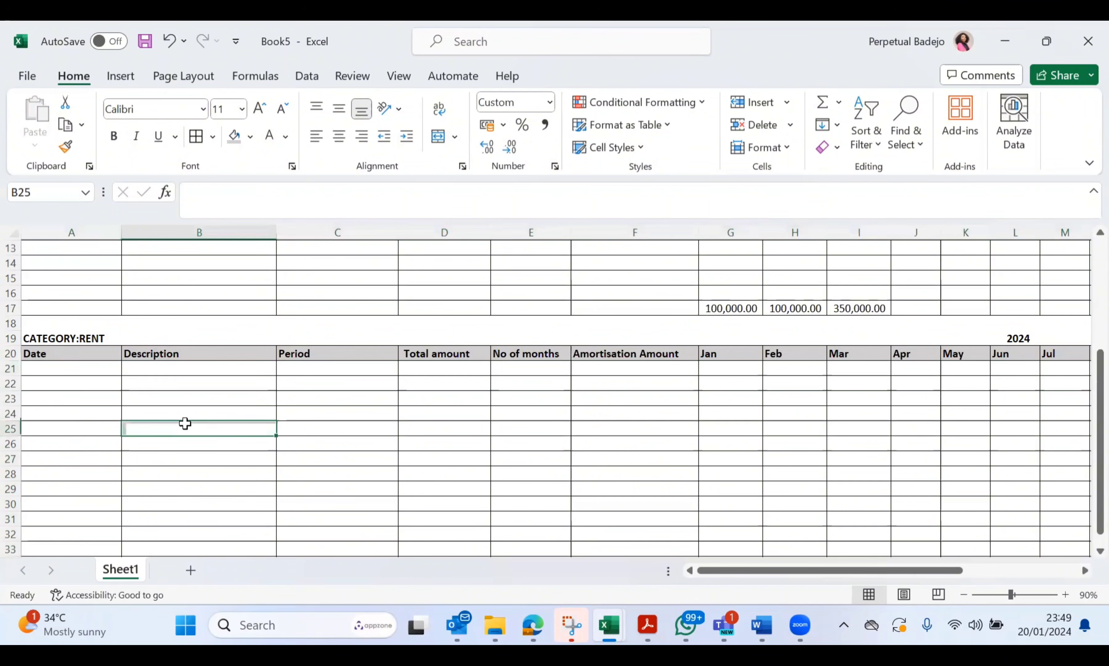
Change the category heading of the duplicated schedule in A19 to CATEGORY:INSURANCE
double_click(92, 335)
key(BackSpace)
key(BackSpace)
key(BackSpace)
key(BackSpace)
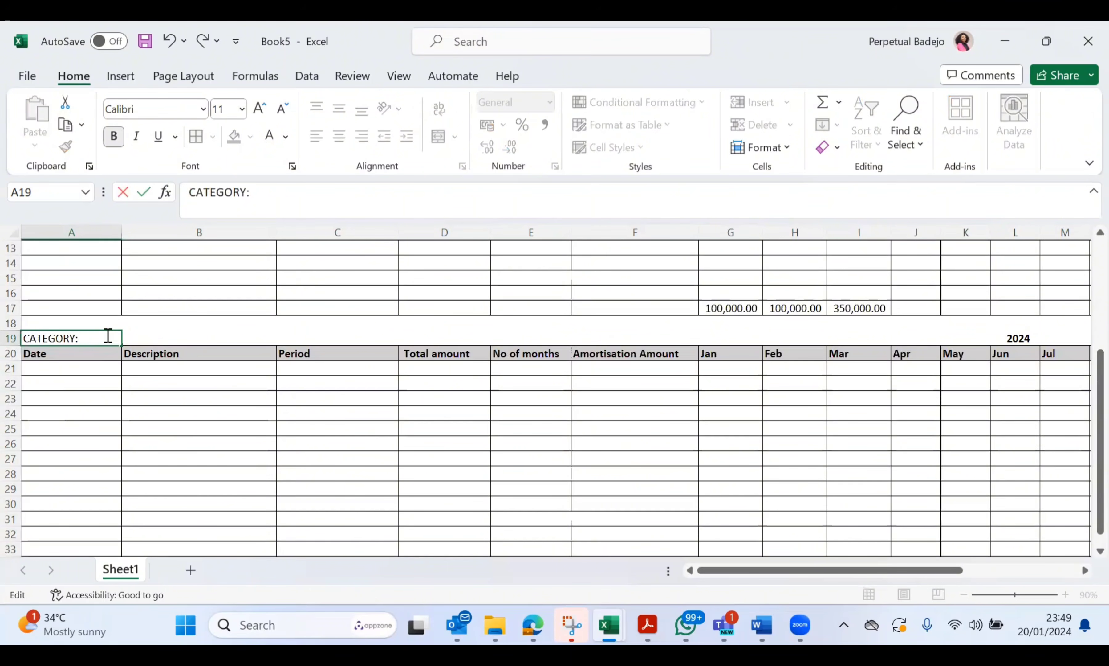
text(INSURANCE)
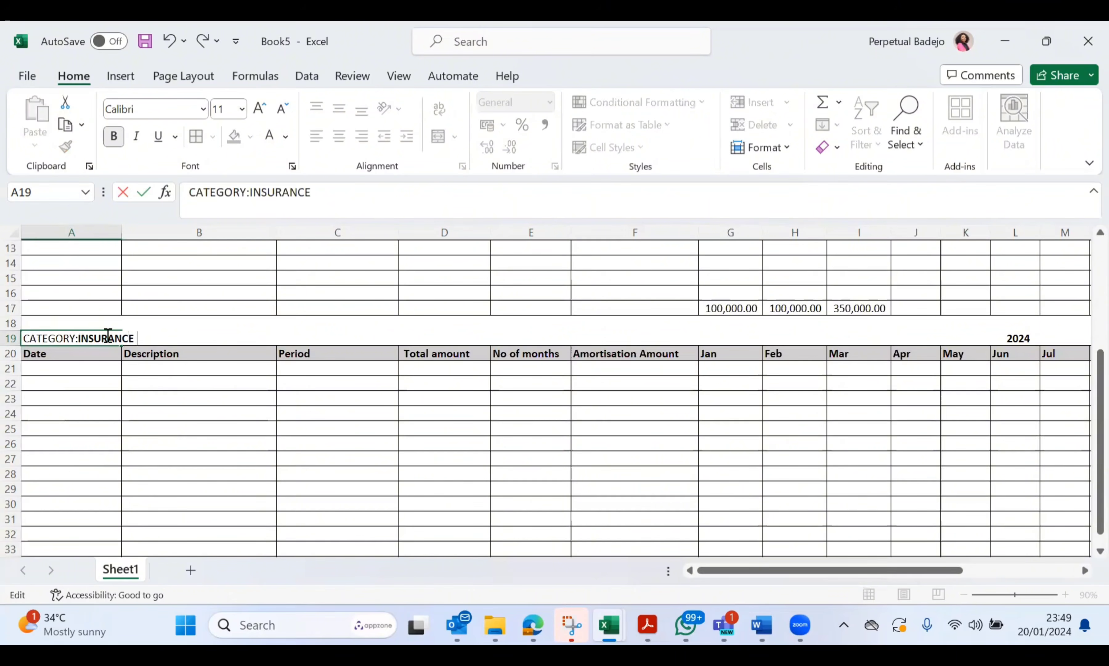
click(138, 364)
Review the rent schedule and the insurance schedule down to the empty rows beneath them
scroll(195, 397, up, 4)
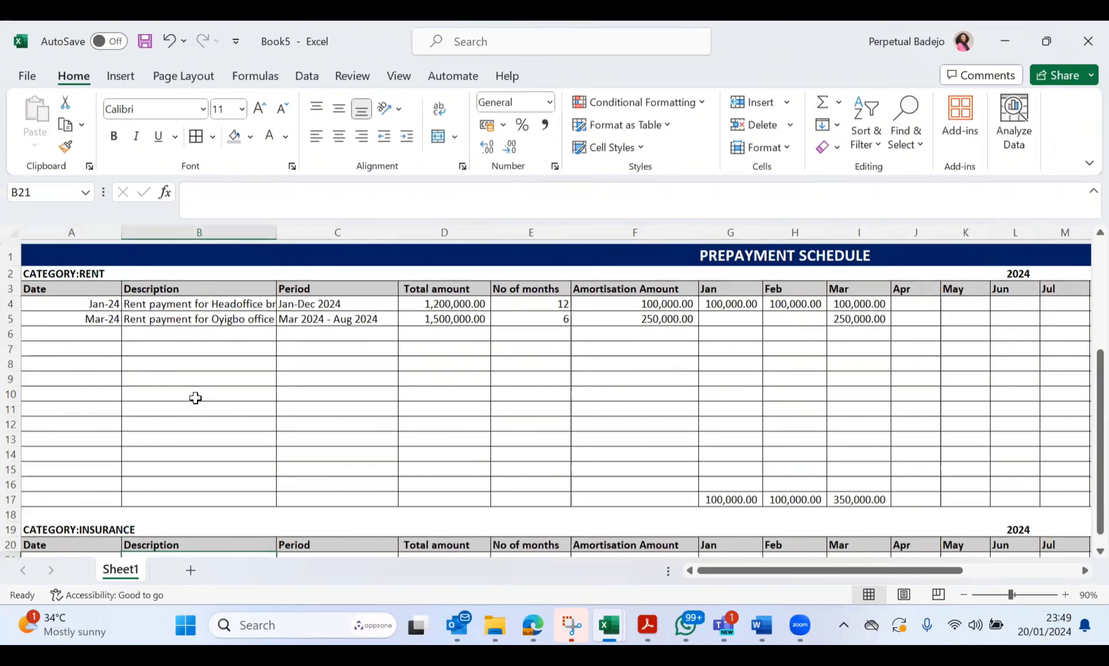
scroll(195, 397, up, 1)
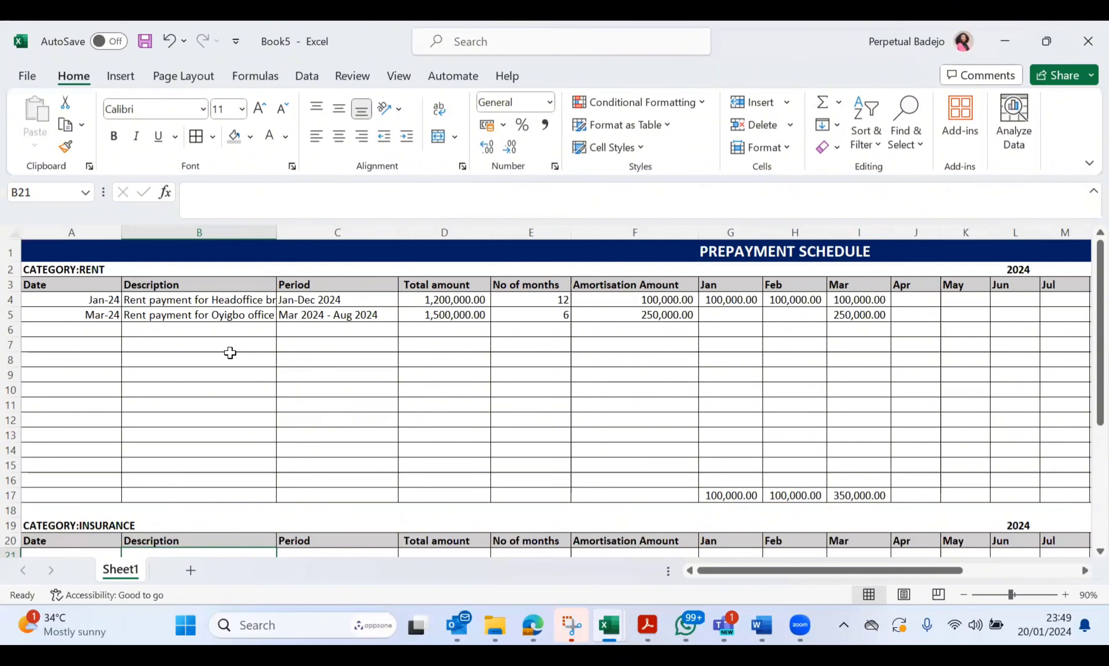
scroll(231, 353, down, 1)
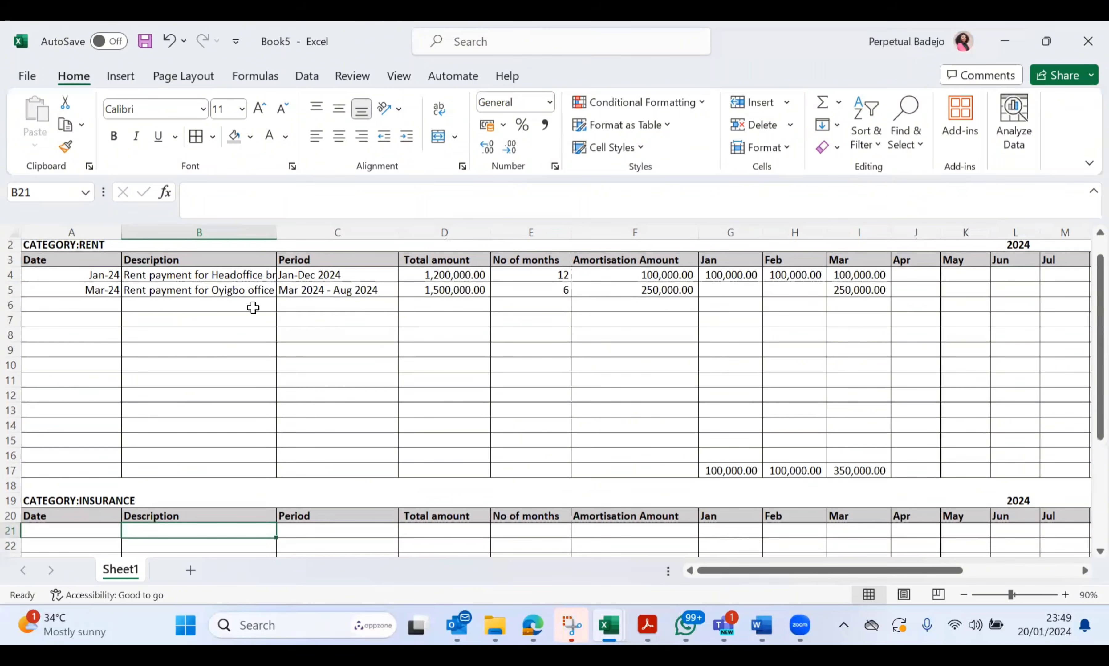
scroll(107, 454, down, 2)
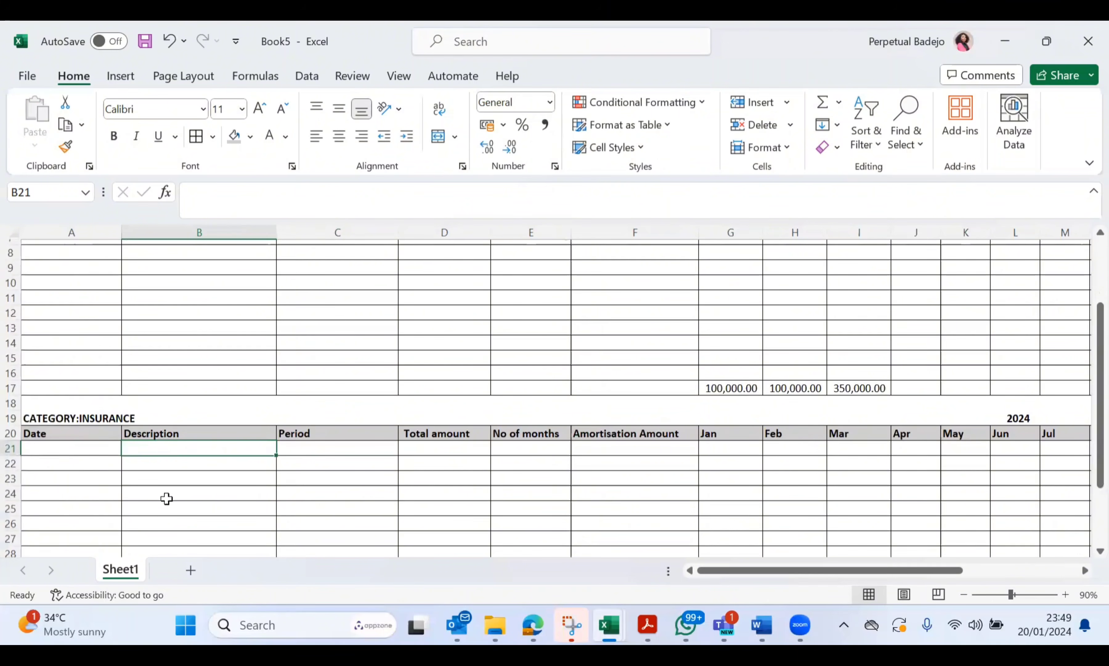
scroll(277, 502, down, 1)
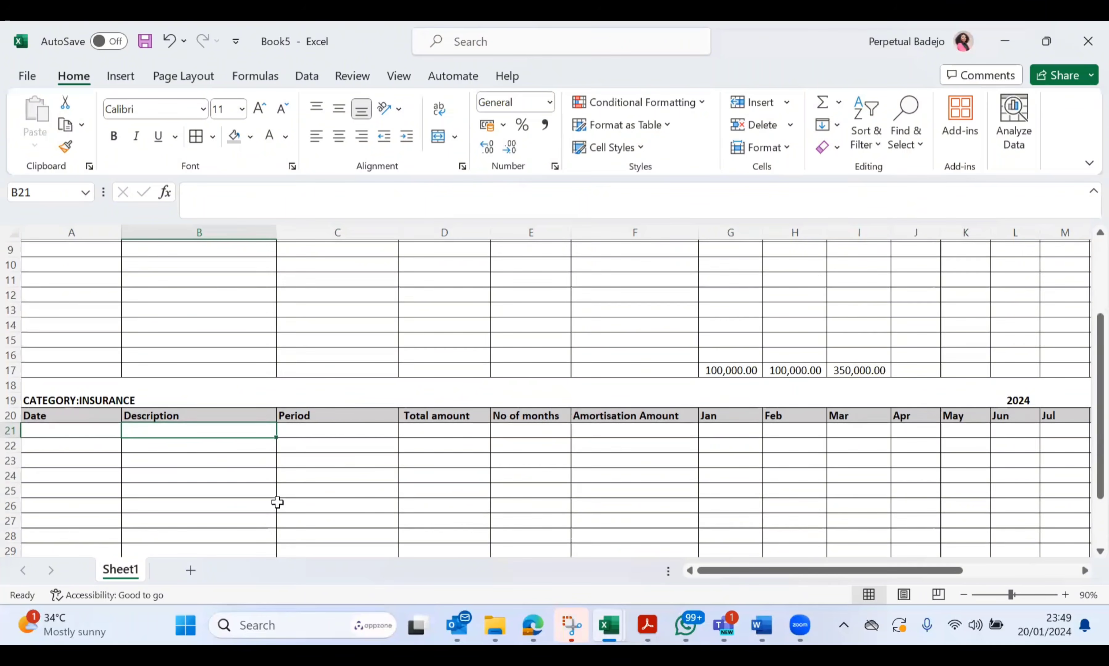
scroll(277, 502, down, 3)
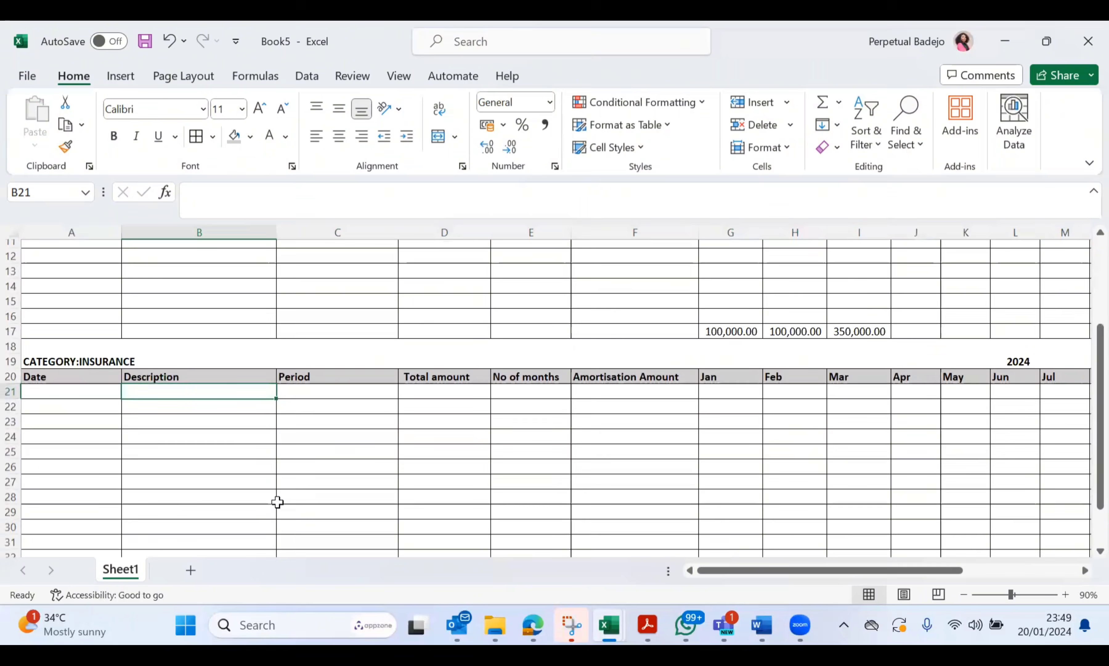
scroll(277, 501, down, 3)
click(278, 506)
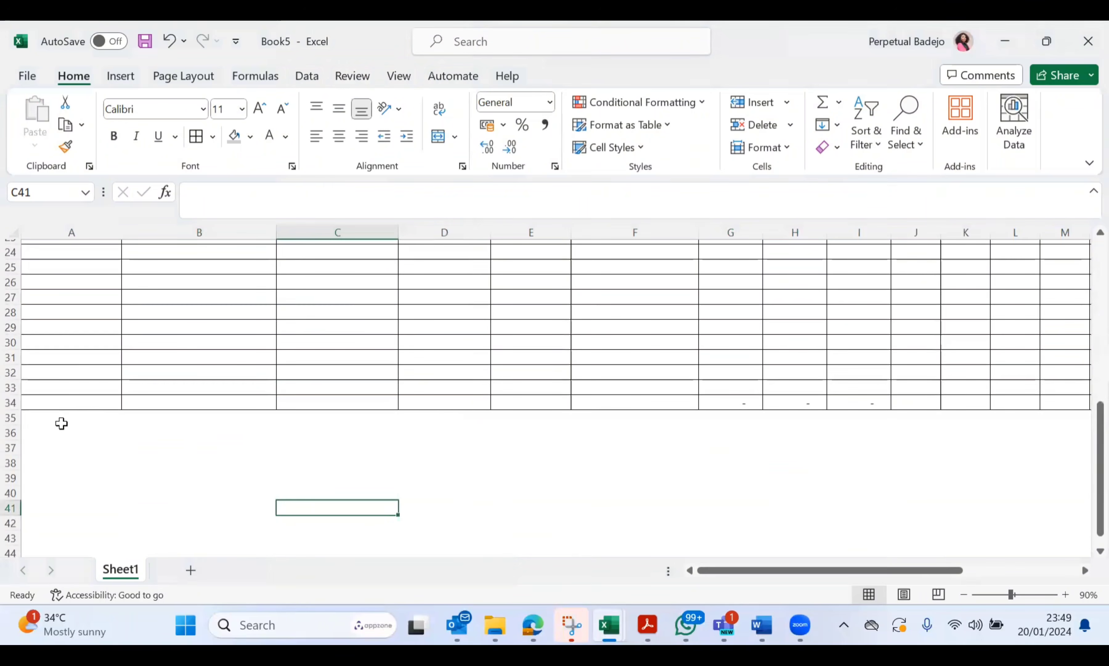
Start a transaction note in A36, below the insurance schedule, with the words "Paid an Insurance"
click(45, 432)
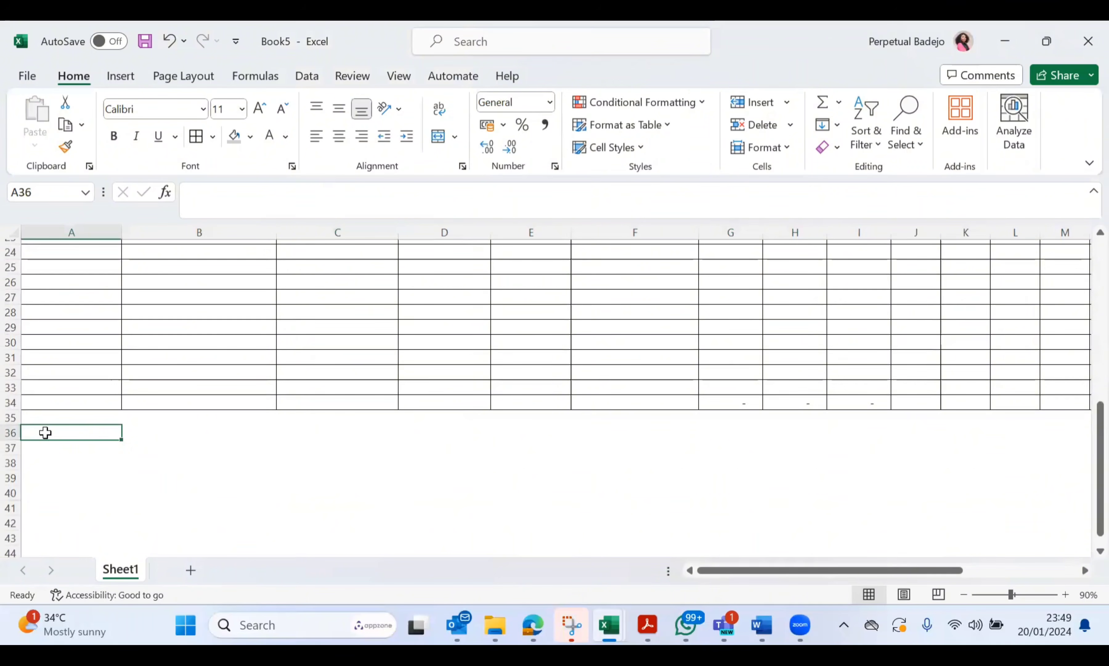
text(Paid an)
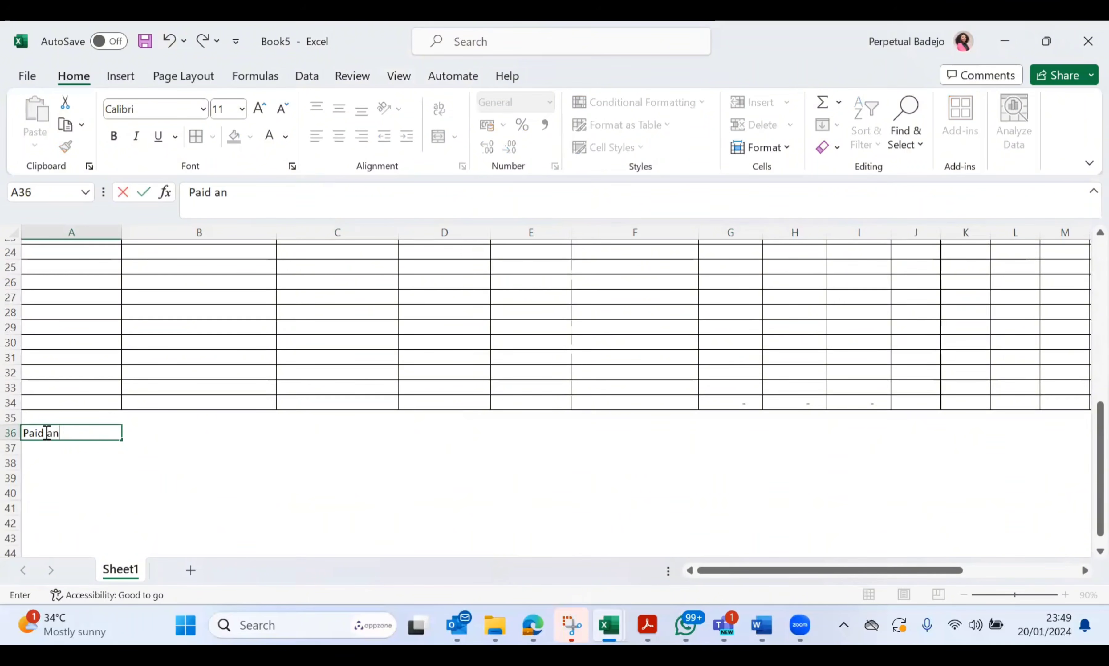
text( Insua)
key(BackSpace)
key(BackSpace)
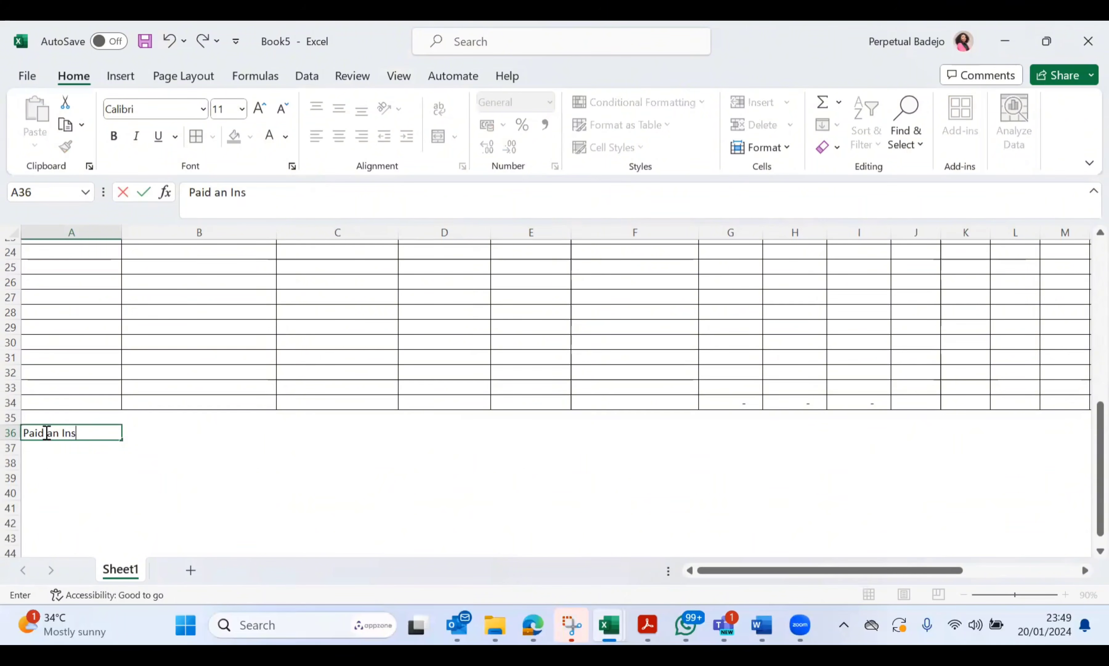
text(urance o)
key(BackSpace)
click(47, 433)
text(o)
key(BackSpace)
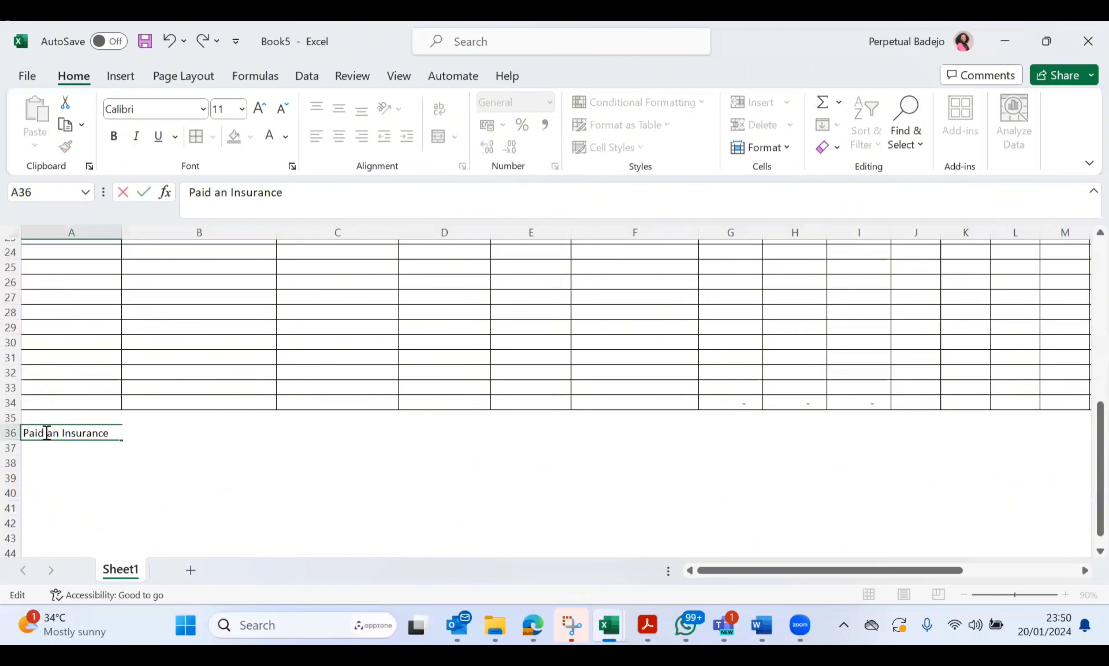
Extend the note in A36 with "to Axa Mansard for pool cars"
key(Right)
key(Right)
key(Right)
key(Right)
key(Right)
key(Right)
key(Right)
key(Right)
text(to)
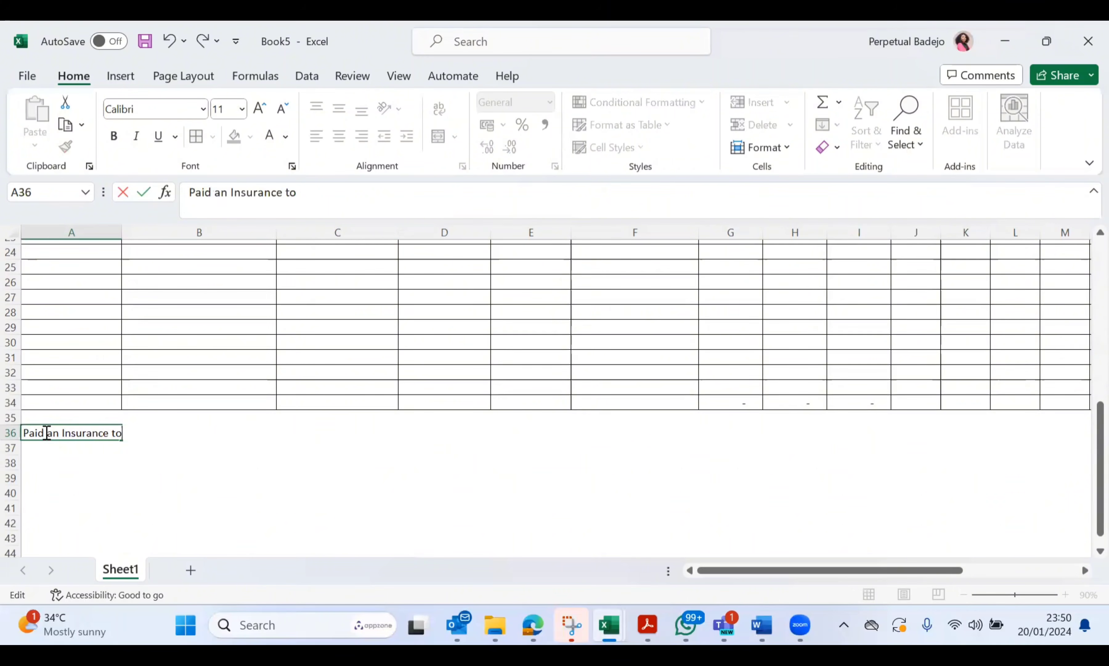
text( Axa Mansard fp)
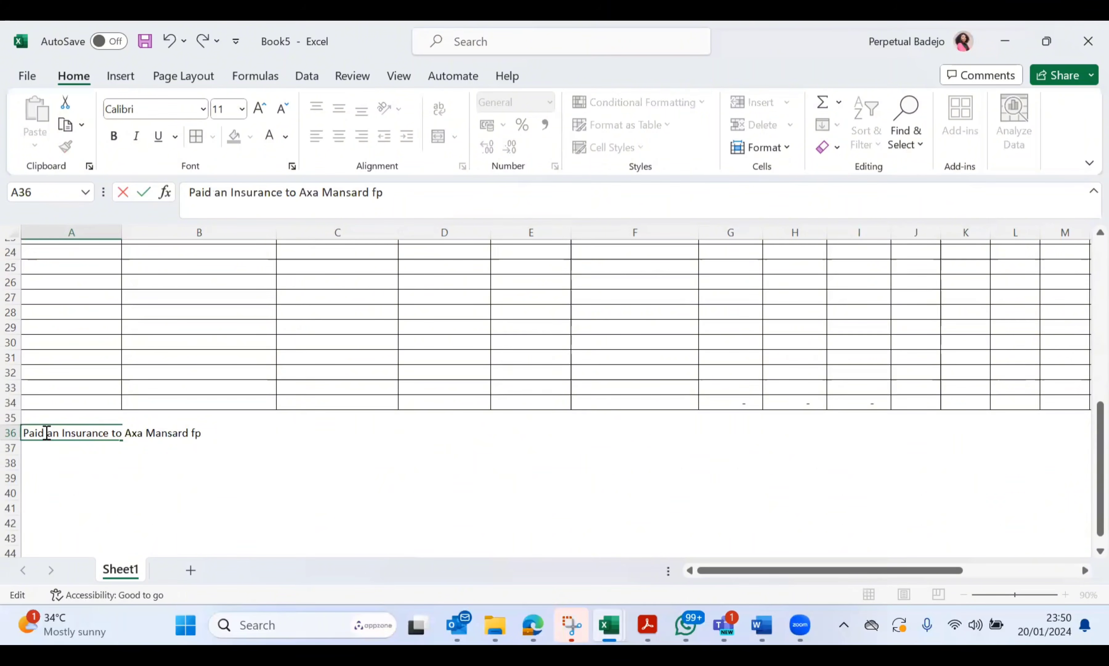
key(BackSpace)
key(BackSpace)
text(or pool cars f)
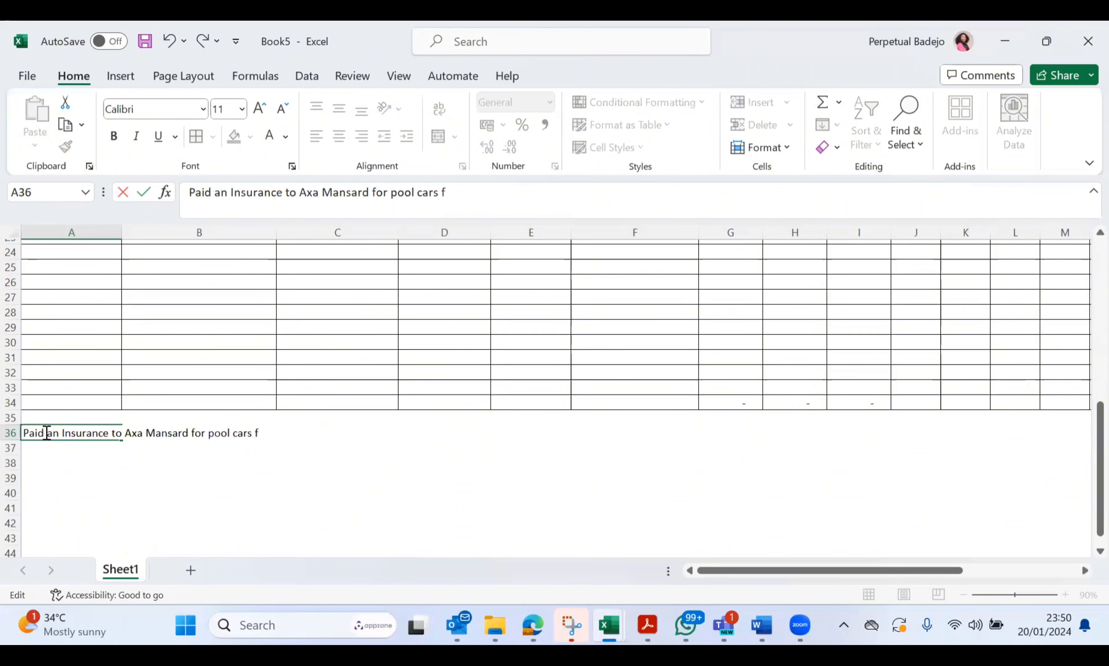
Add the coverage "for the period Jan - Dec 2024." to the end of the A36 note
text(or the perio)
key(BackSpace)
key(BackSpace)
key(BackSpace)
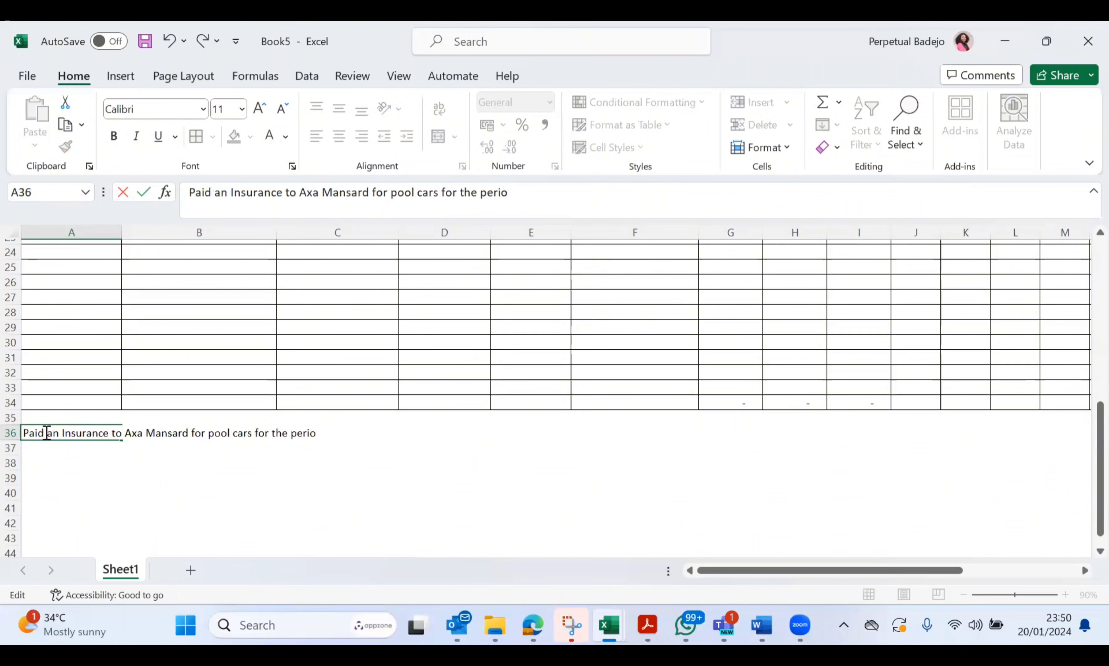
text(d Jan - Dec 20)
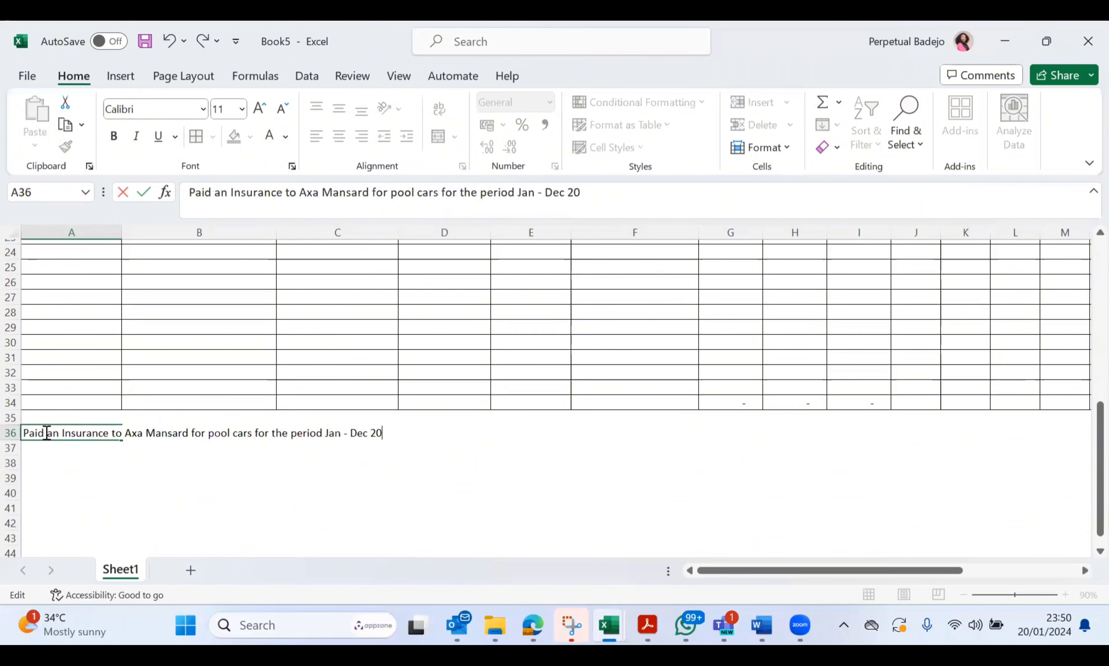
text(24)
text(, at)
text( to)
key(BackSpace)
key(BackSpace)
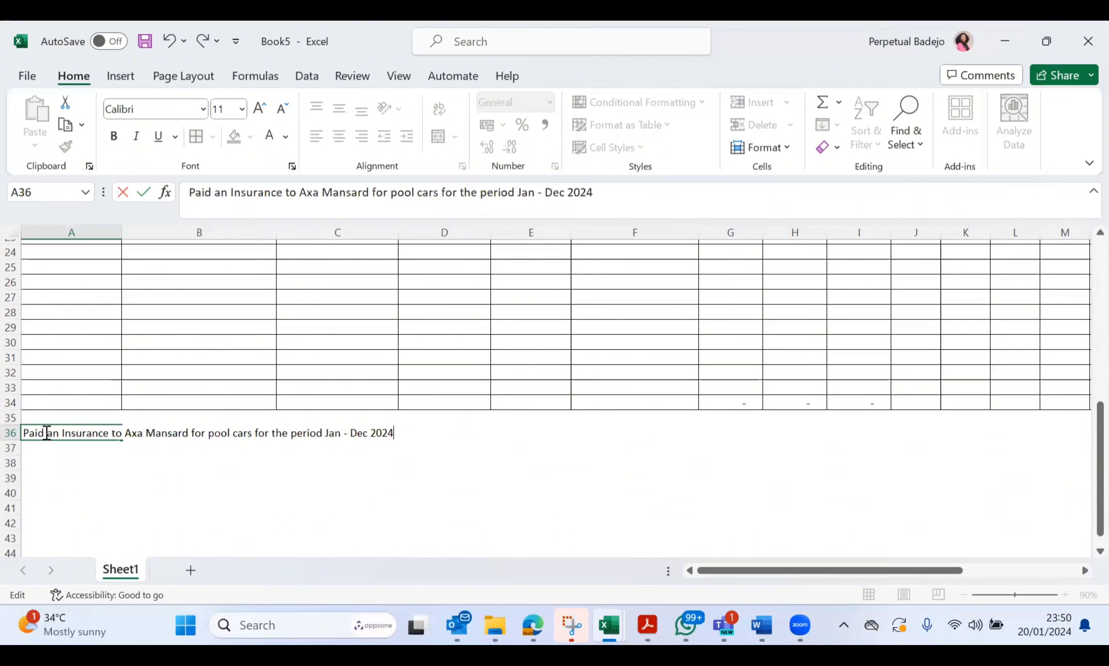
text(.)
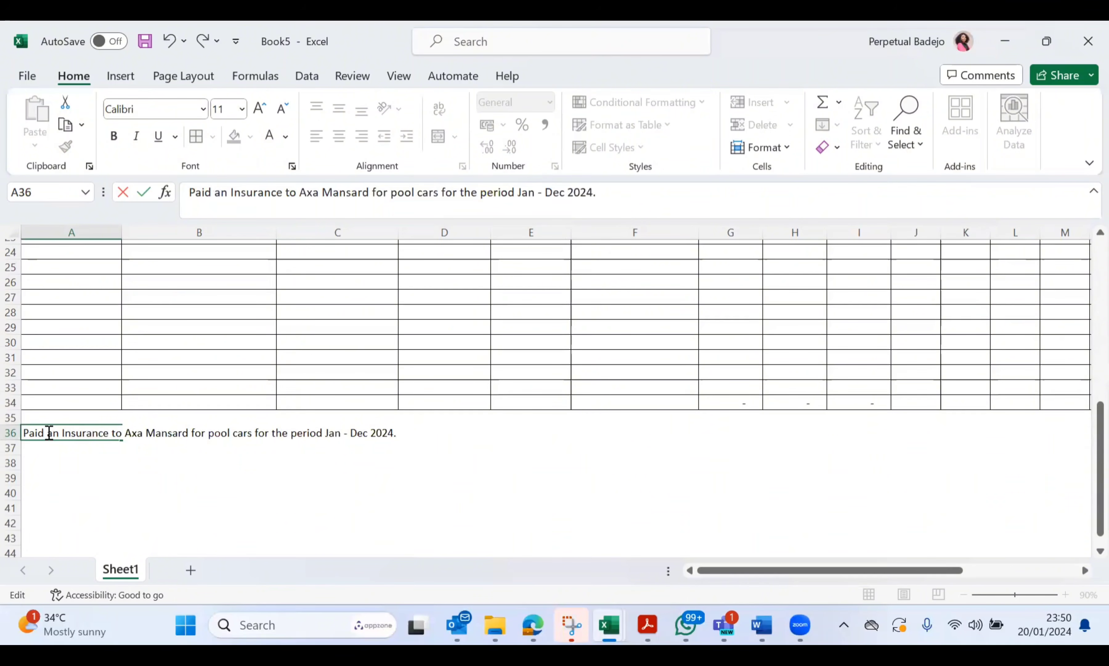
Insert the amount N2,400,000 after "Paid" in the A36 note and reword the purpose to "as Insurance premium"
text(n)
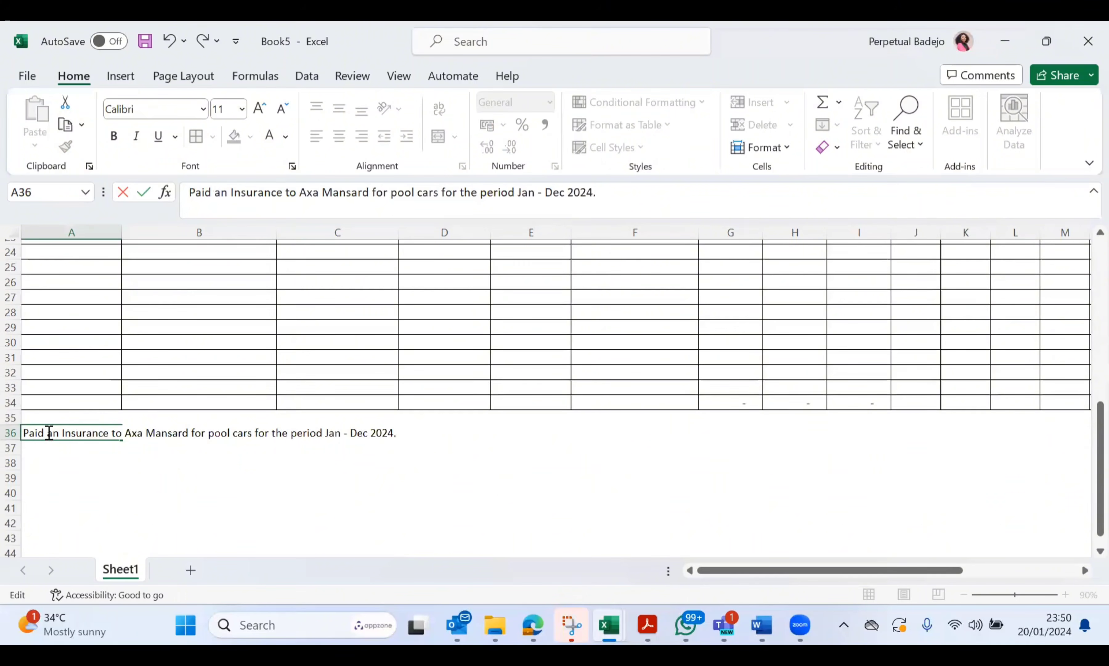
key(BackSpace)
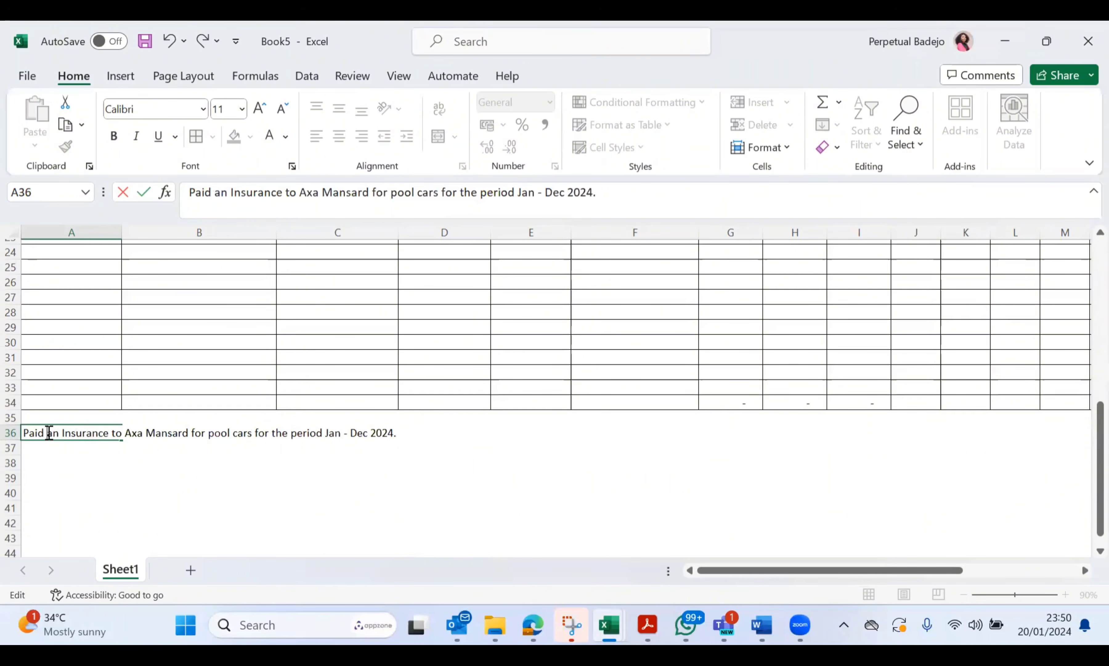
text(N2,400)
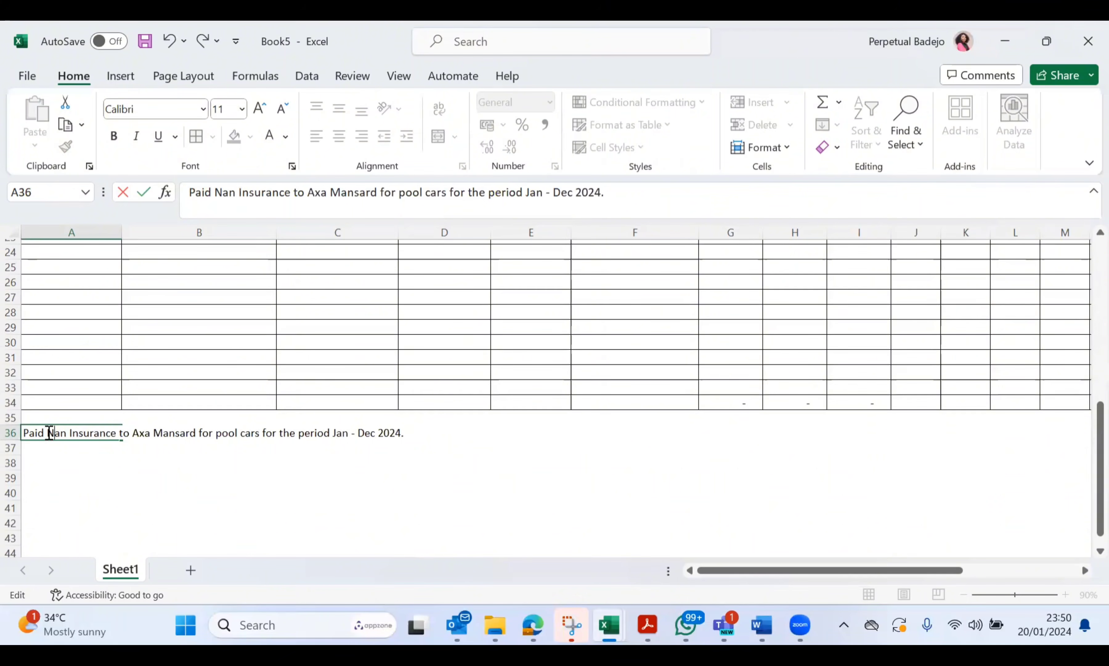
text(,000)
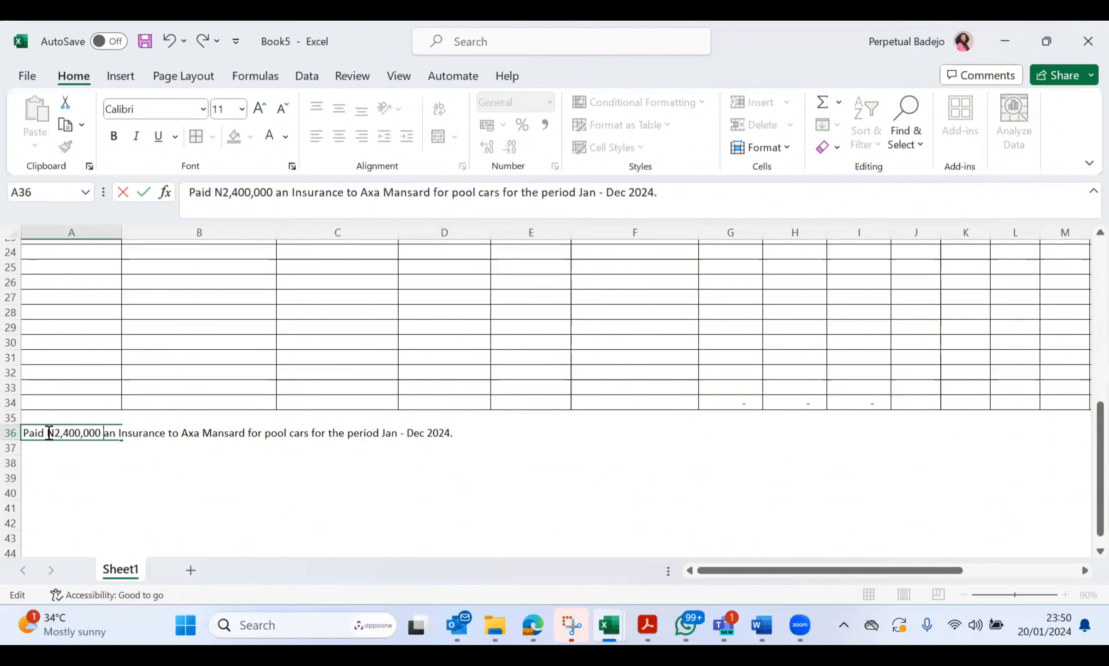
click(119, 432)
key(BackSpace)
text(s)
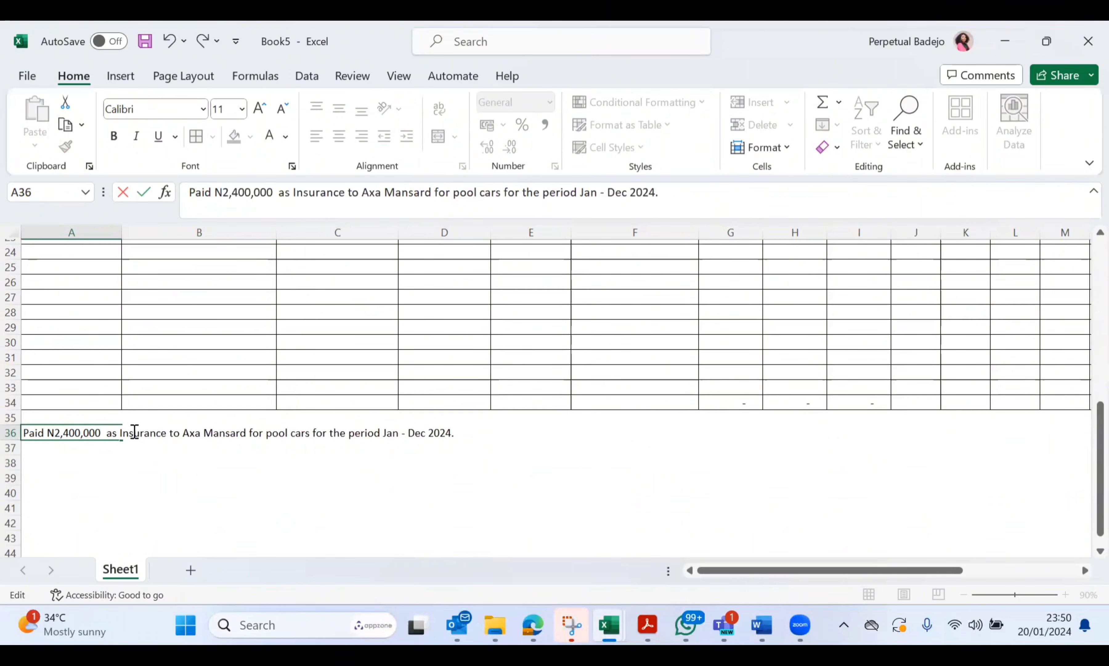
click(169, 432)
text(premium)
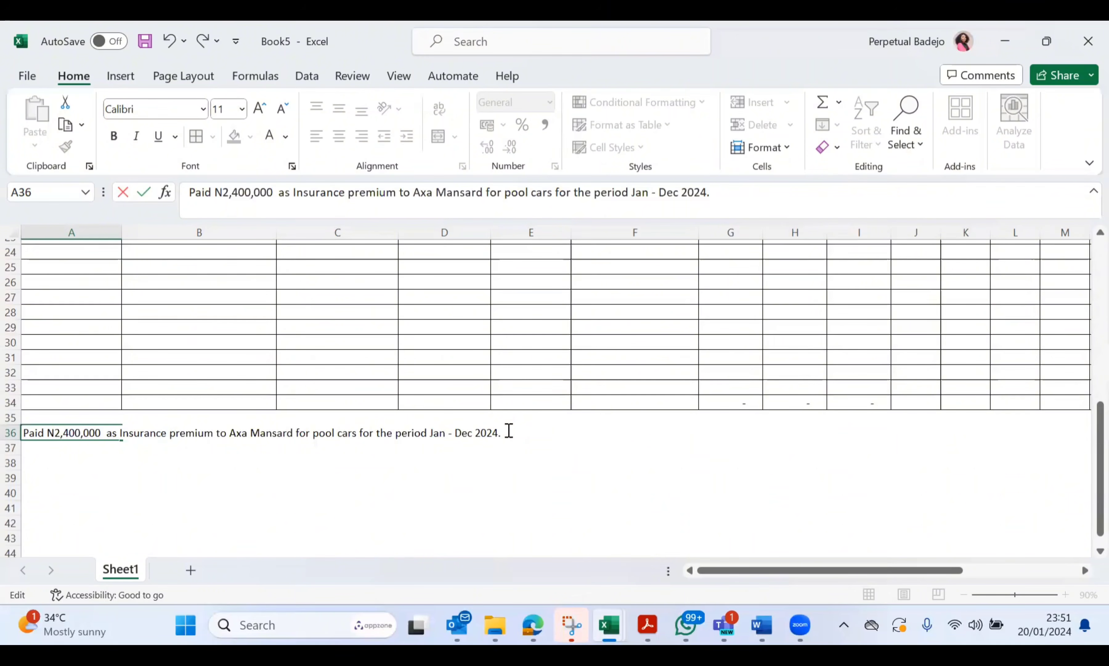
Replace the full stop ending the A36 note with the payment month "in Jan 2024" and enter the note
click(509, 431)
key(BackSpace)
text(in Feb)
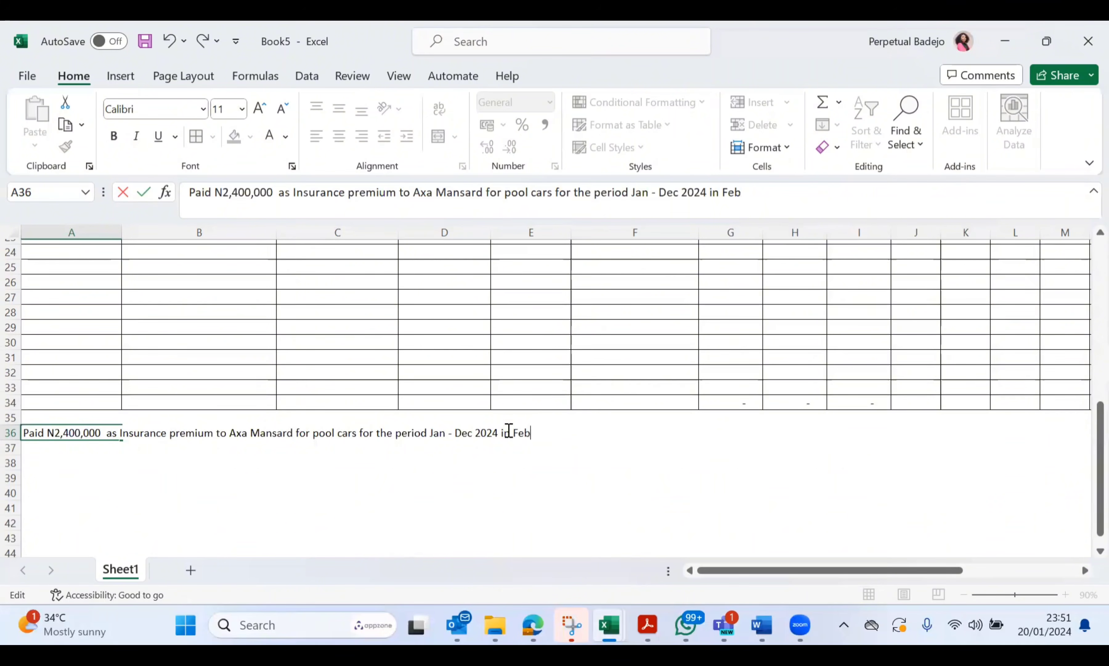
key(BackSpace)
key(BackSpace)
key(BackSpace)
text(Jan 2024)
key(Return)
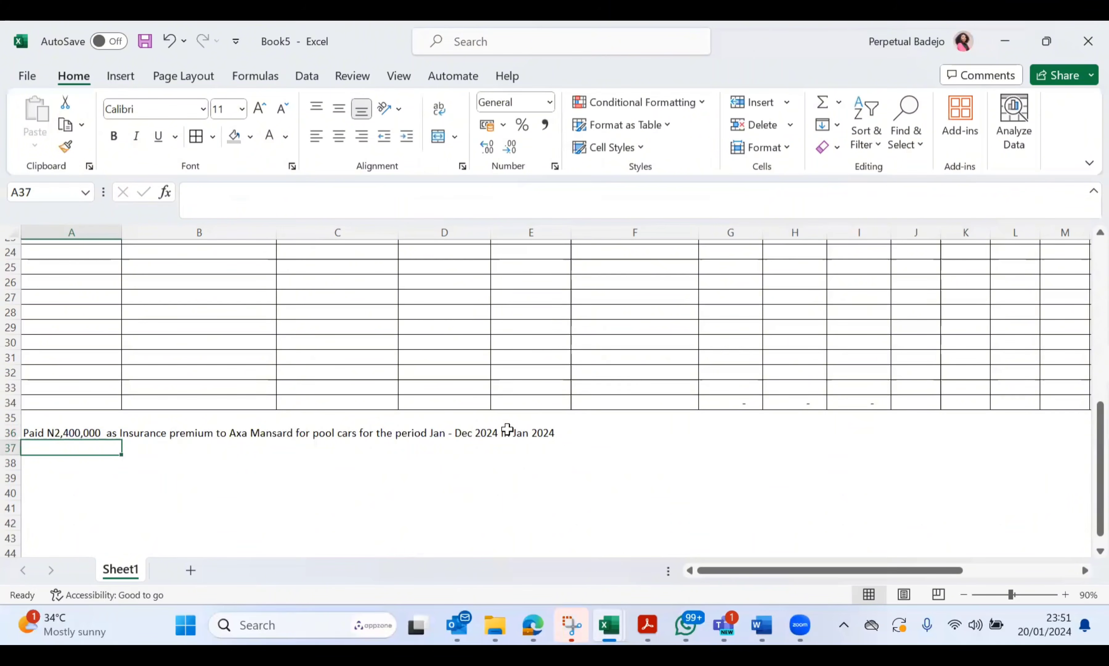
Start a second payment note in A37 with "PaidN10,000,000"
text(P)
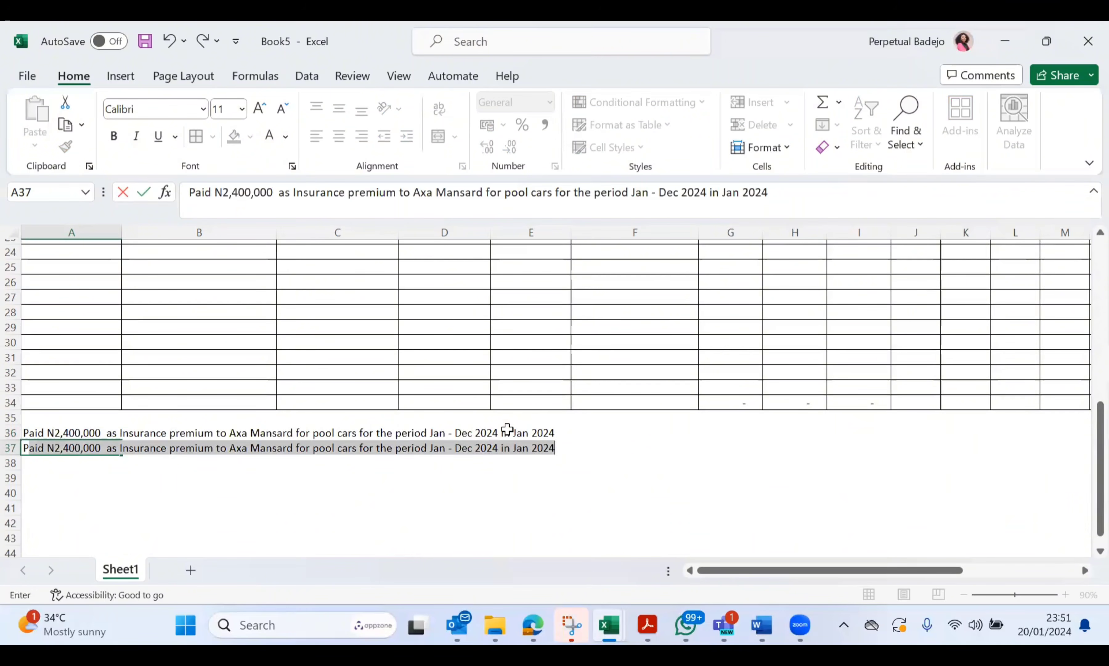
text(aid ;)
key(BackSpace)
key(BackSpace)
key(BackSpace)
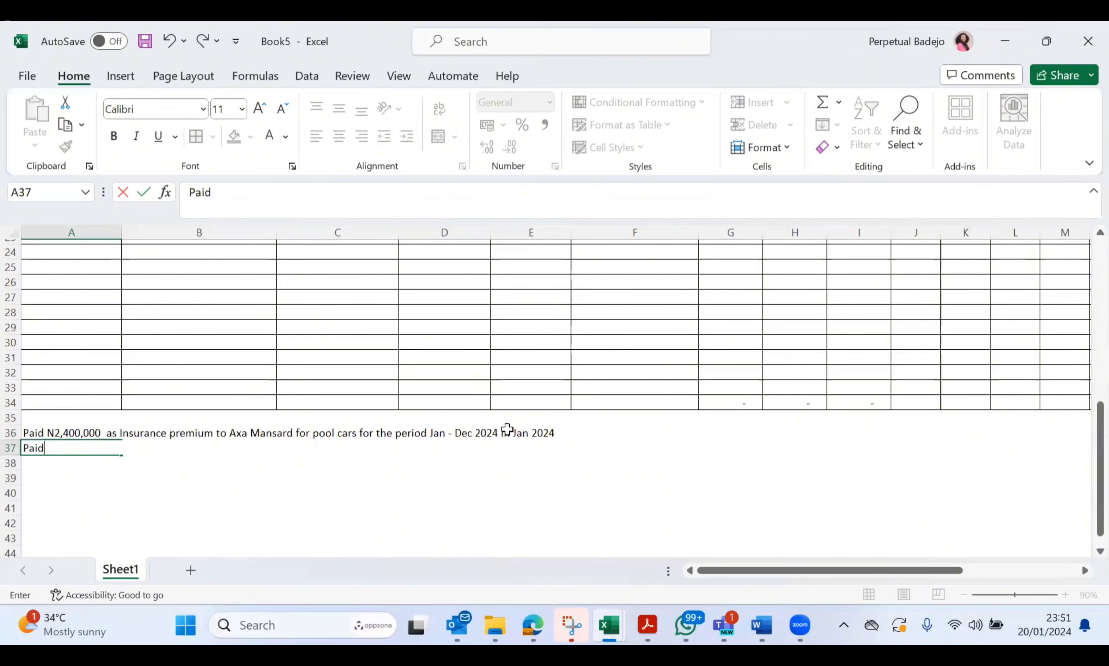
text(N10,000,000)
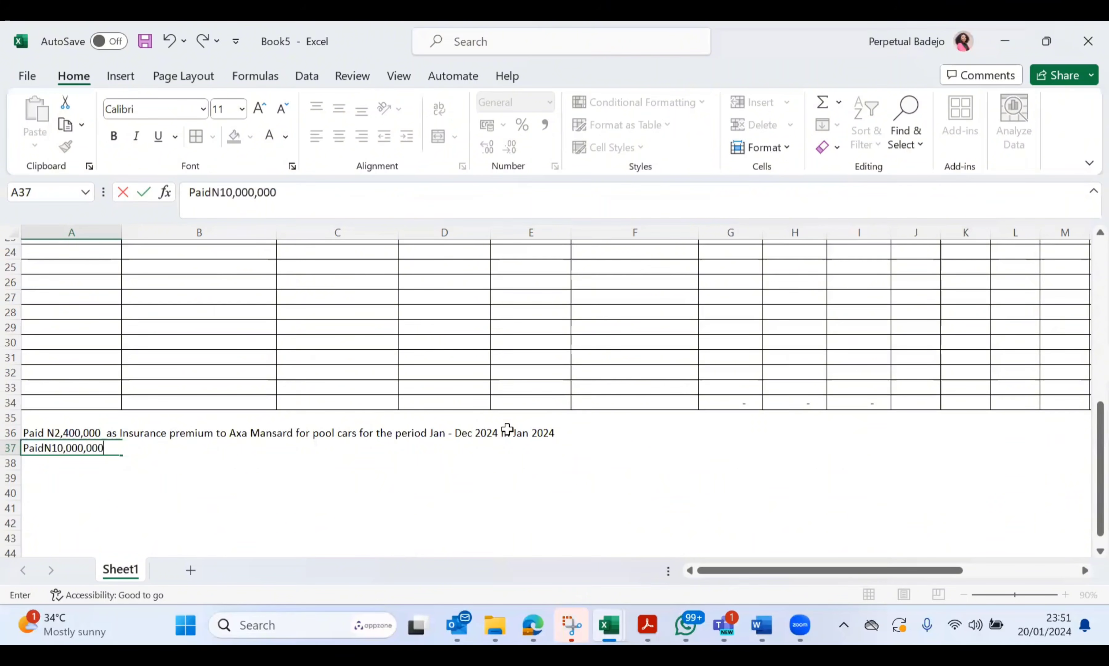
Extend the A37 note with the purpose and payee "as property insurance to Leadway"
text( A)
key(BackSpace)
text(as property insu)
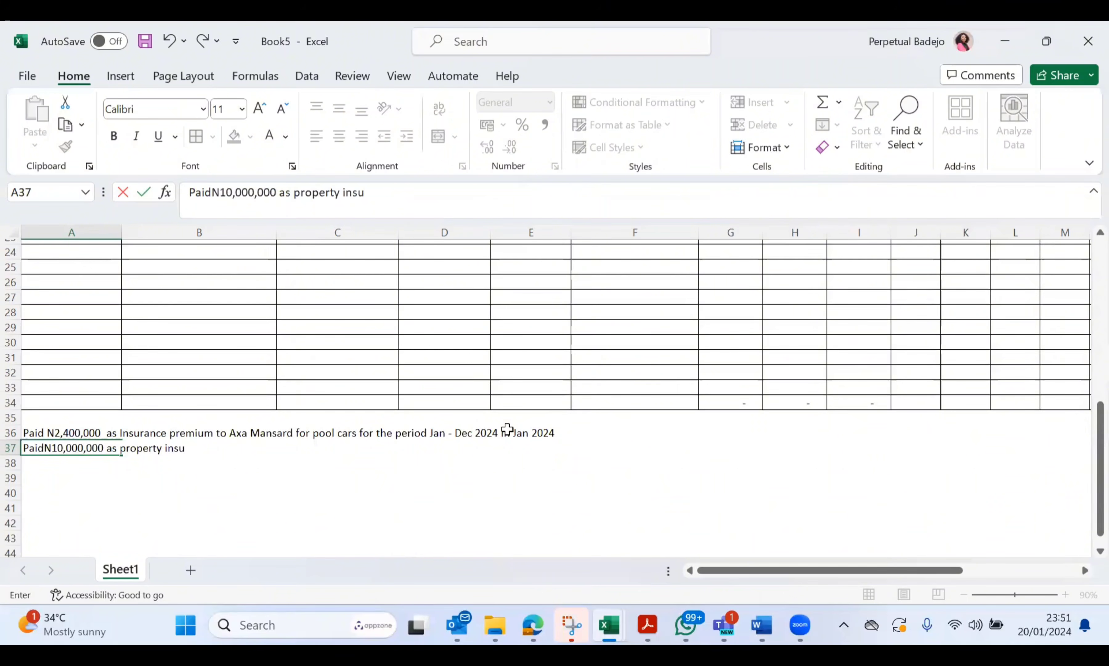
text(rane)
text(e)
text( to LEA)
key(BackSpace)
key(BackSpace)
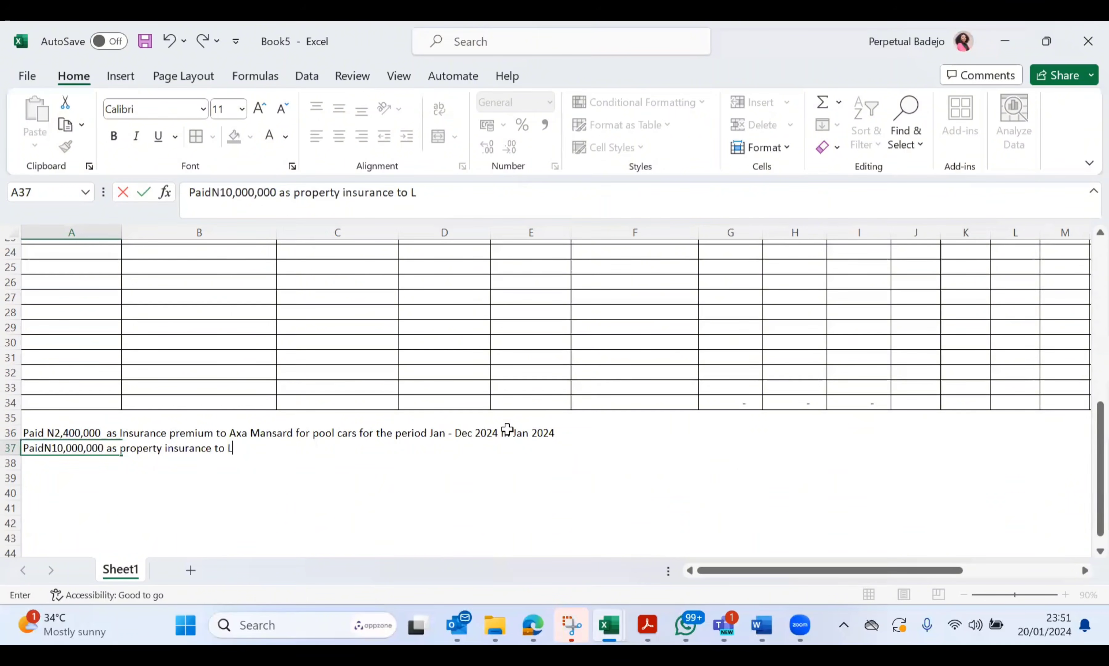
text(eadway )
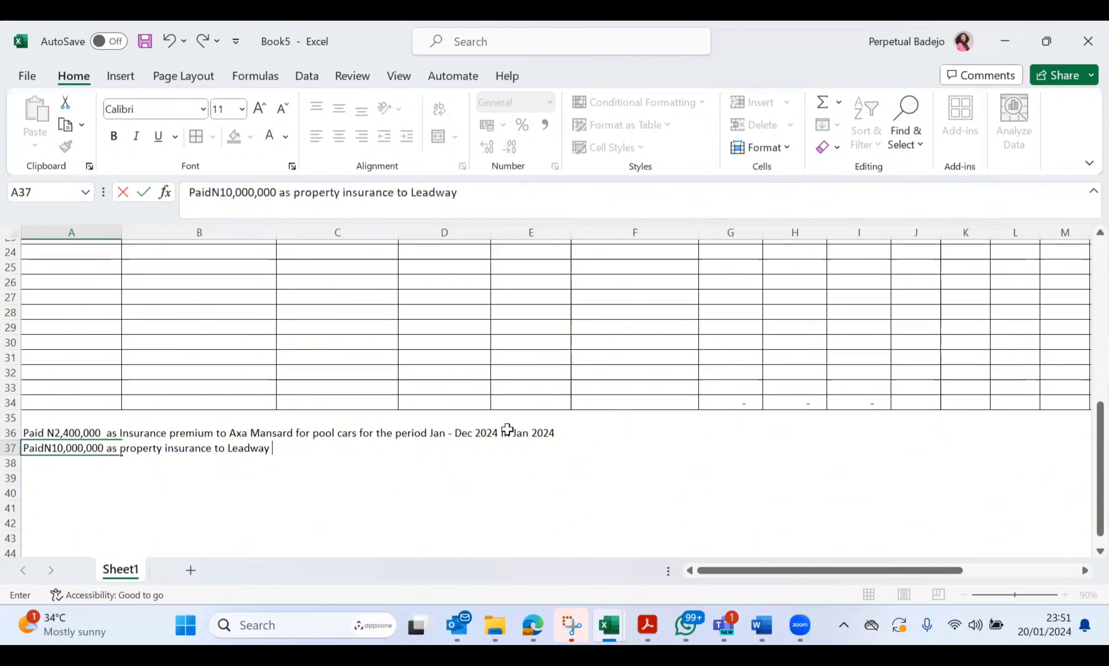
Complete the A37 note with "in Feb 2024 for the period Feb - Jan 2024" and enter it
text(in Feb 2024 for the)
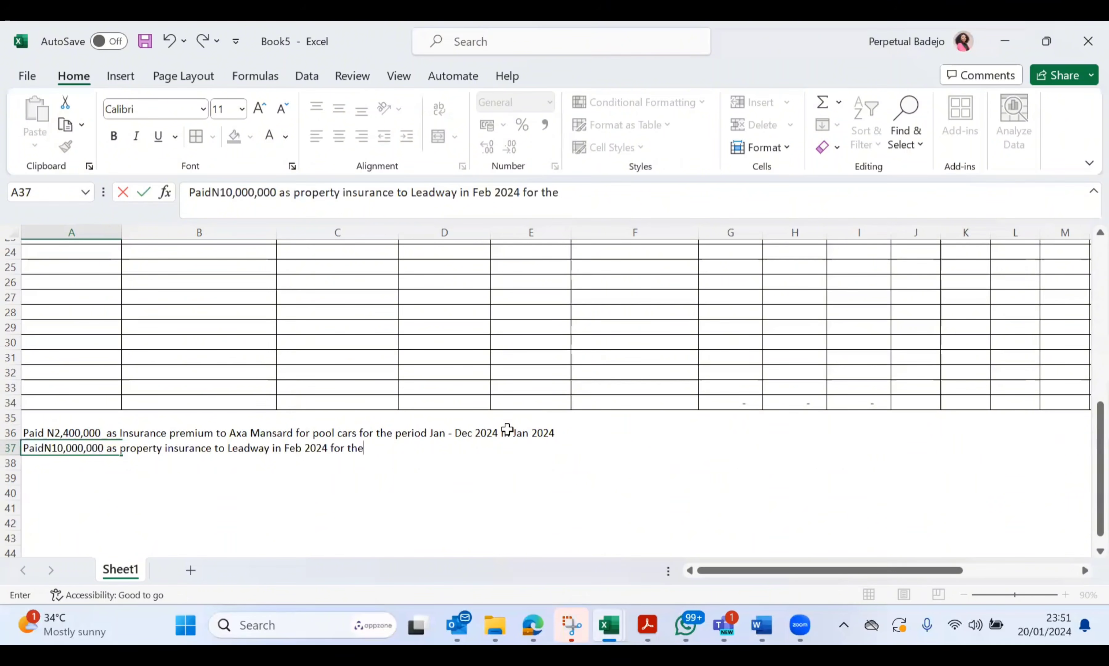
text( period Feb)
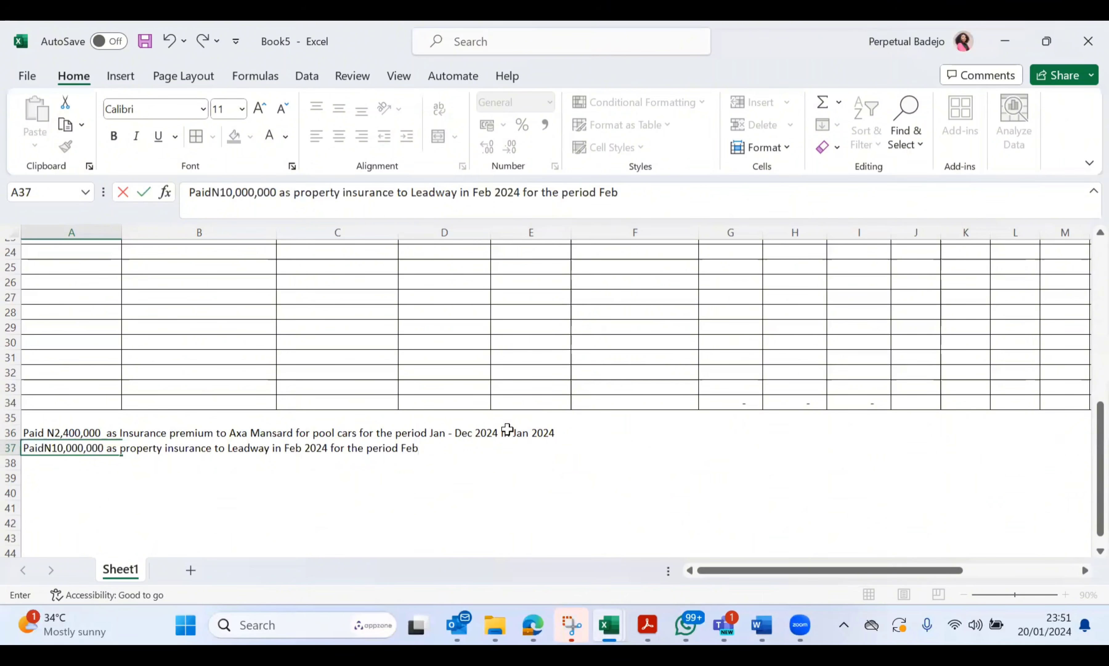
text( - Jan 2024)
click(494, 480)
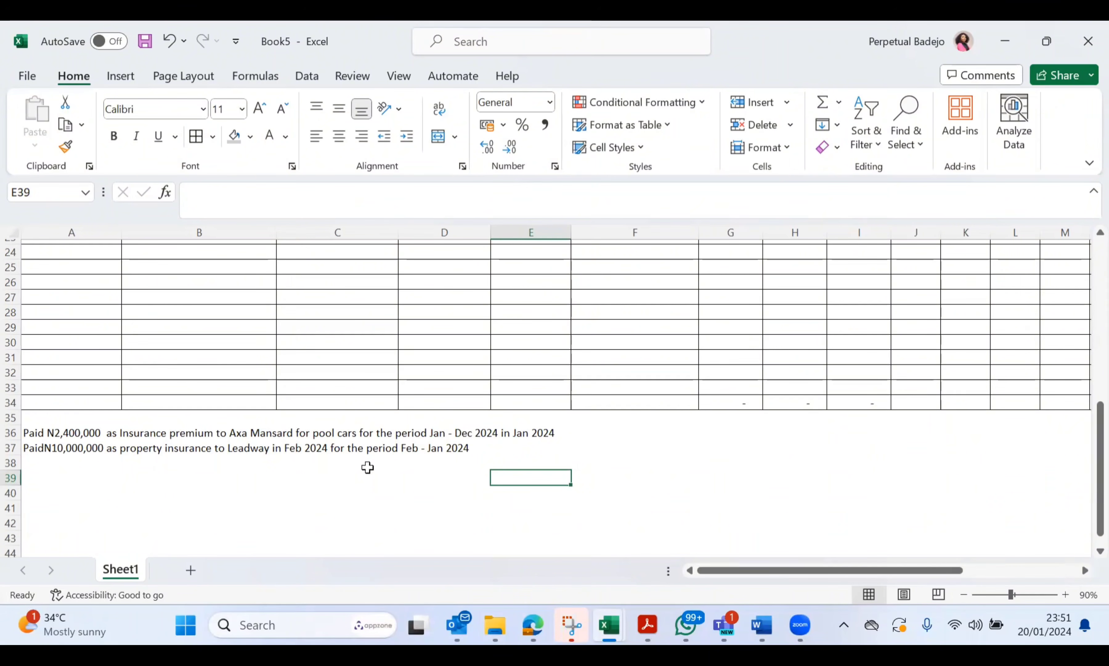
Correct the coverage period in the A37 note to "Feb 2024 - Jan 2025"
double_click(413, 445)
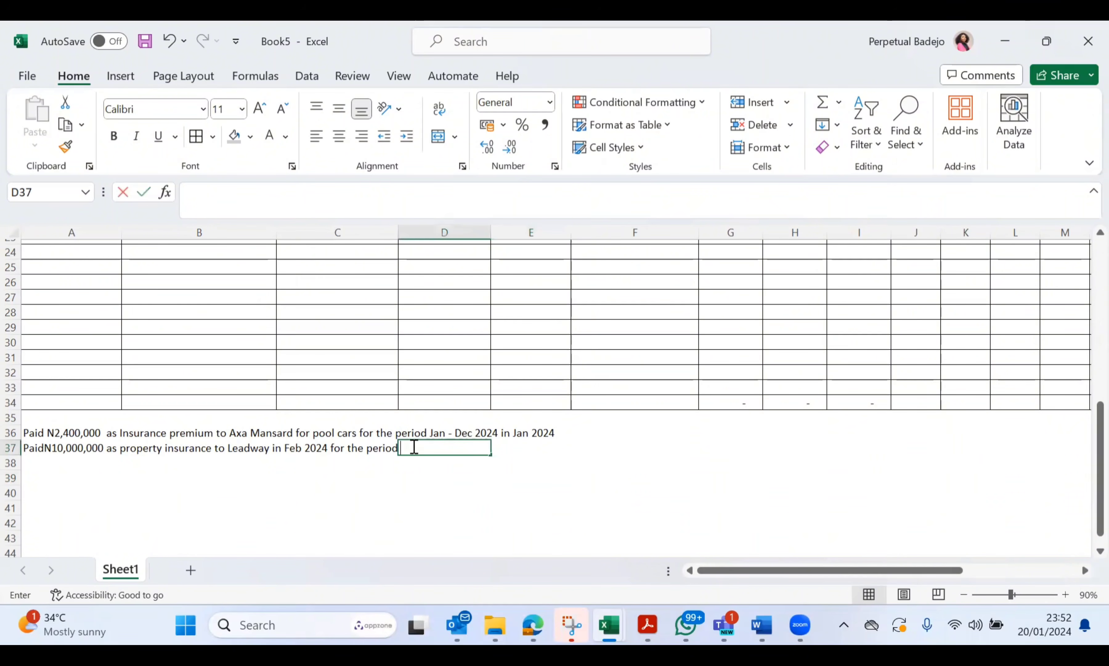
double_click(76, 448)
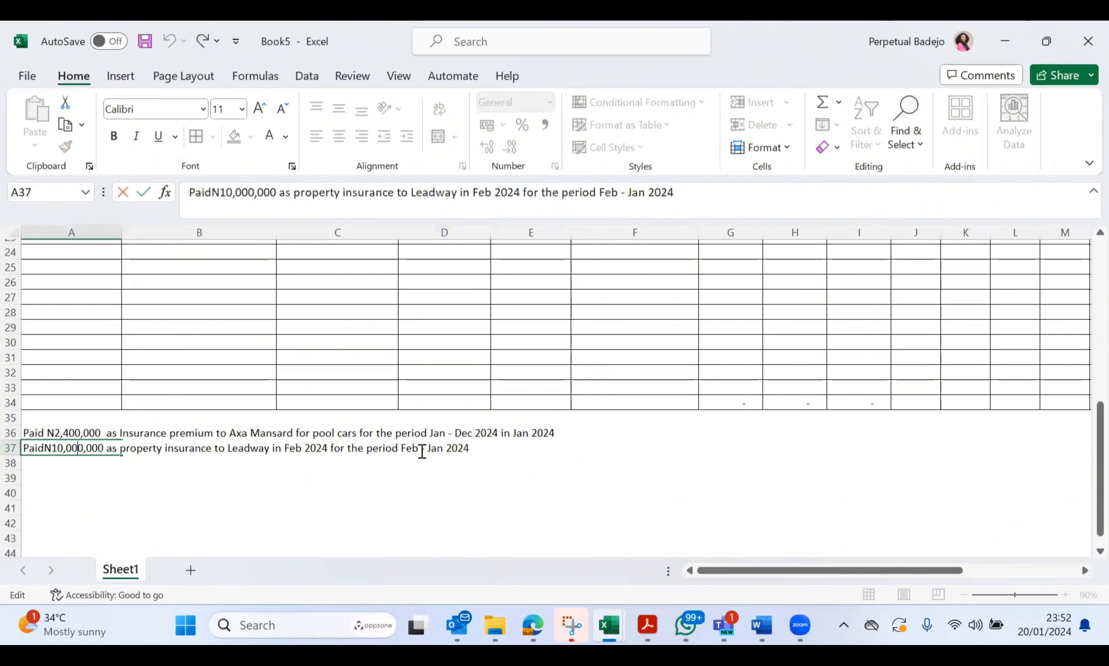
text(2024)
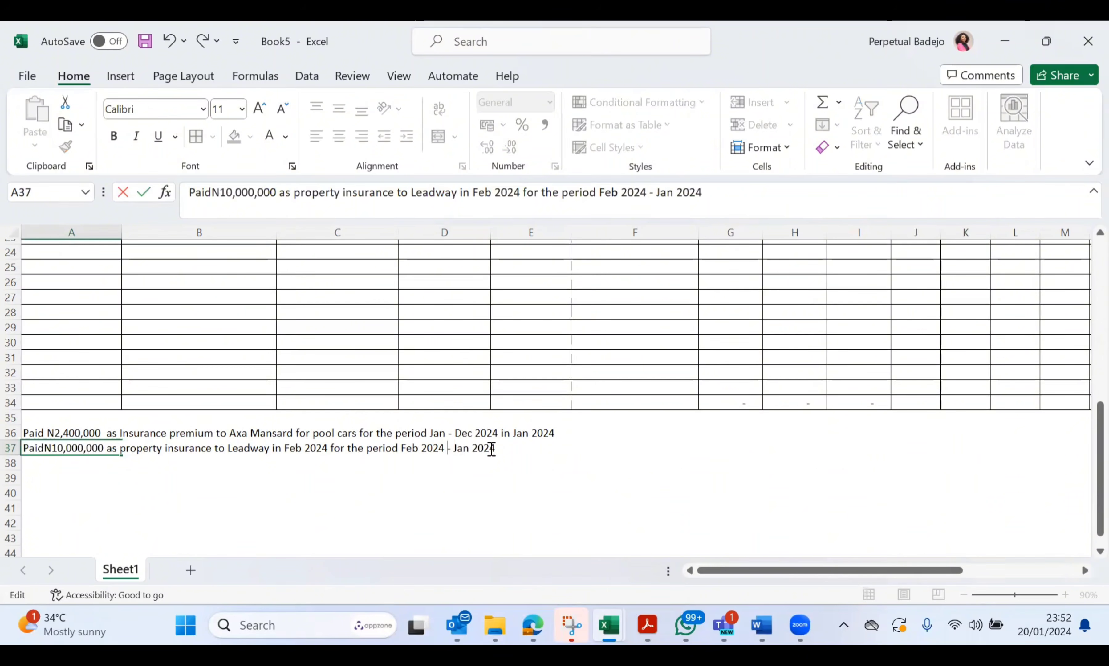
key(BackSpace)
text(5)
key(Return)
Enter Jan 2024 as the date in A21, the first row of the insurance section
scroll(500, 445, up, 4)
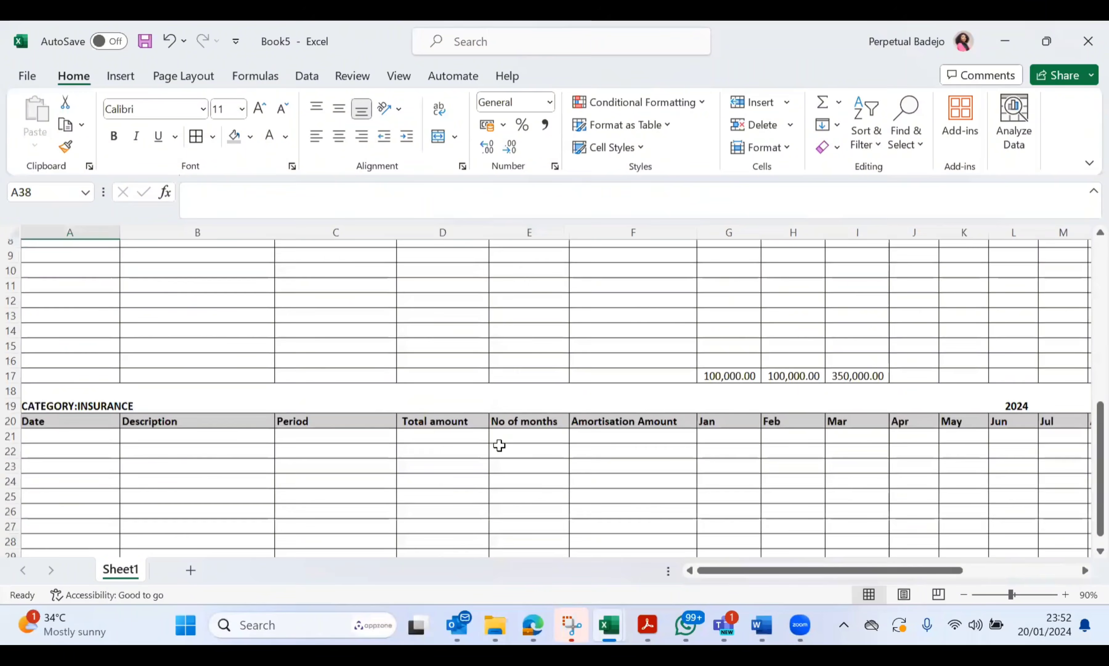
scroll(499, 445, up, 2)
scroll(498, 446, down, 3)
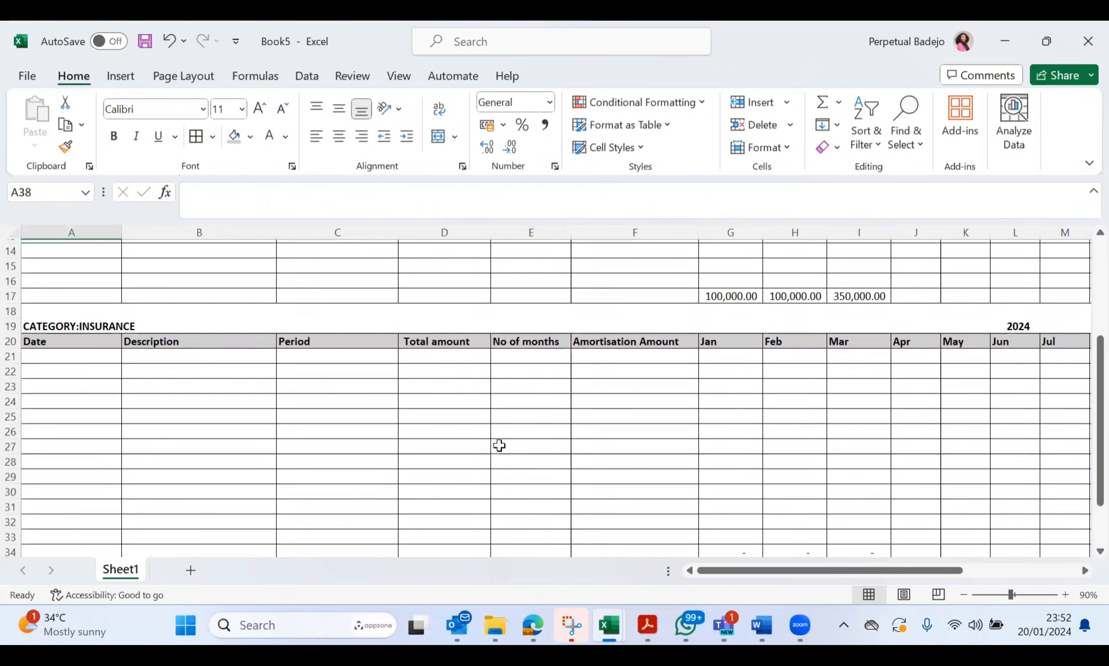
click(70, 345)
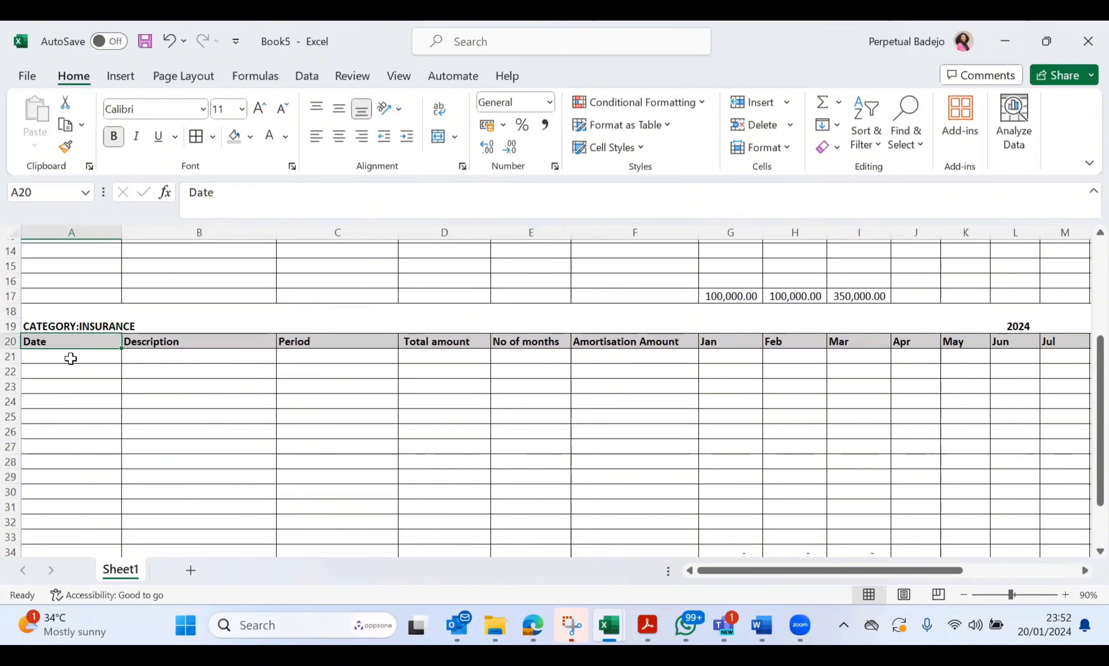
scroll(156, 384, down, 3)
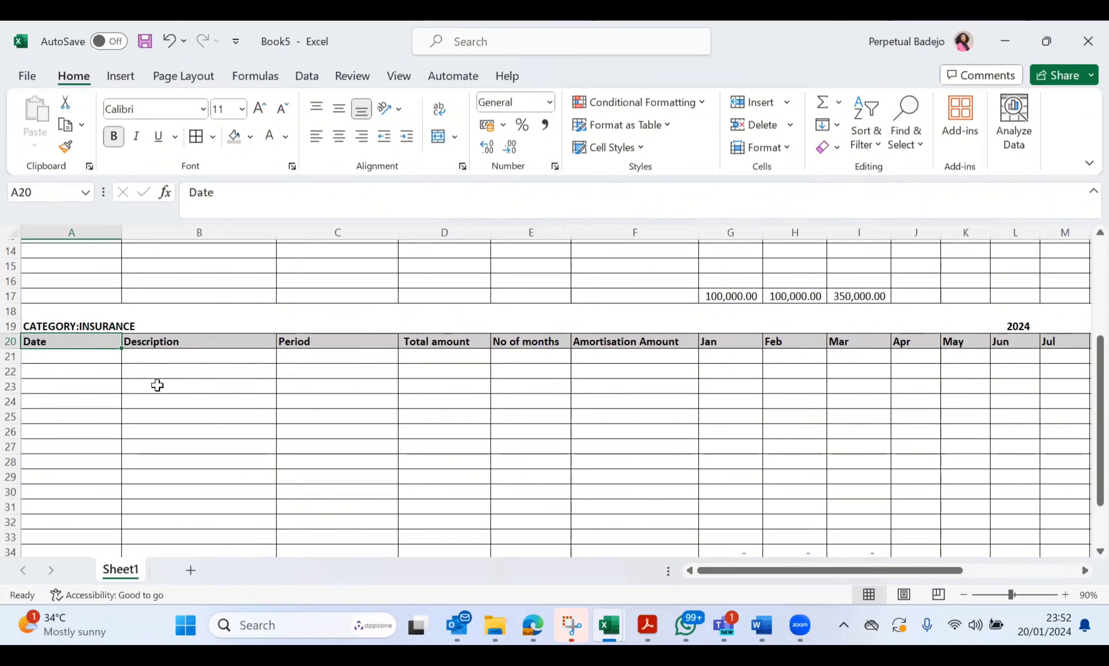
scroll(173, 396, up, 2)
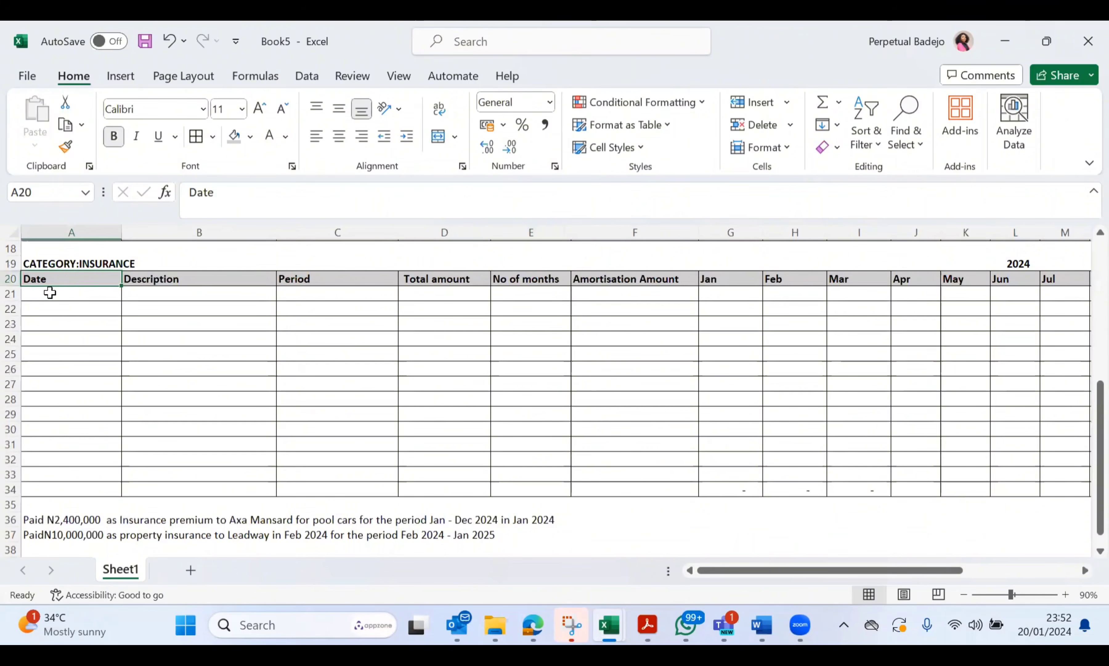
click(50, 292)
double_click(52, 292)
text(Jan 2024)
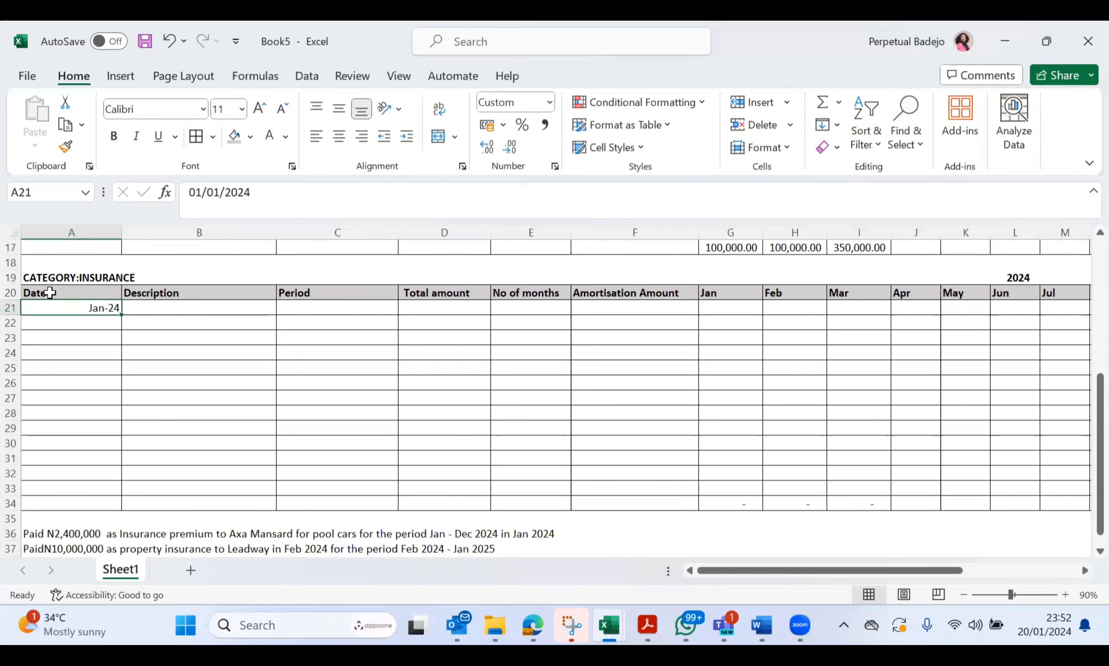
key(Tab)
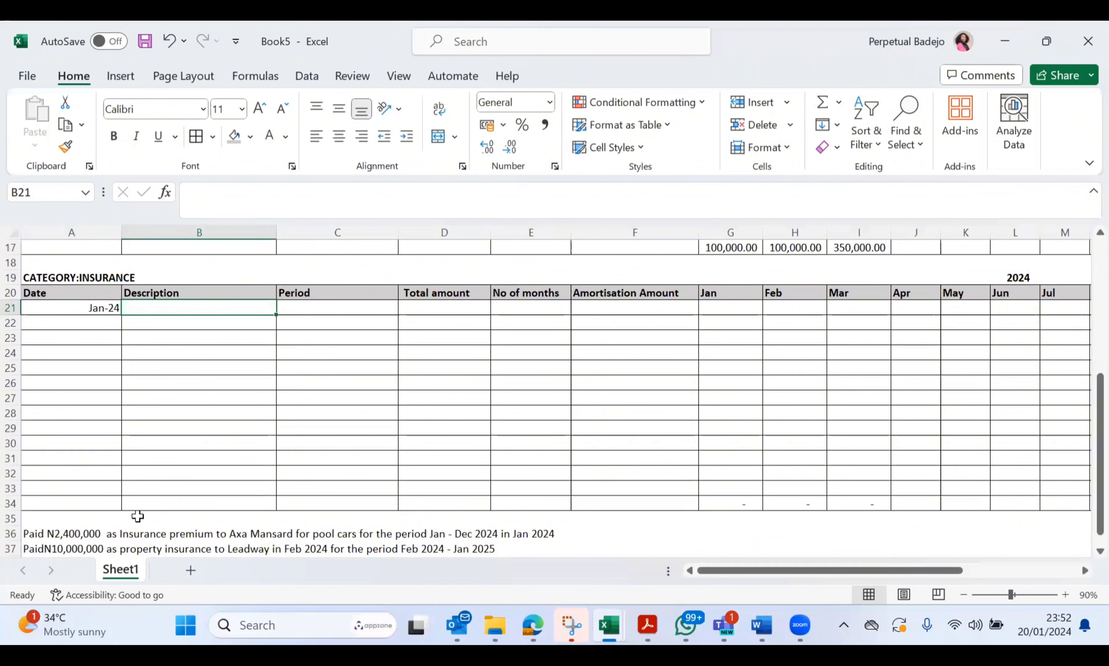
Describe the payment in B21 as "Insurance premium to Axa Mansard for pool cars"
text(Insurance)
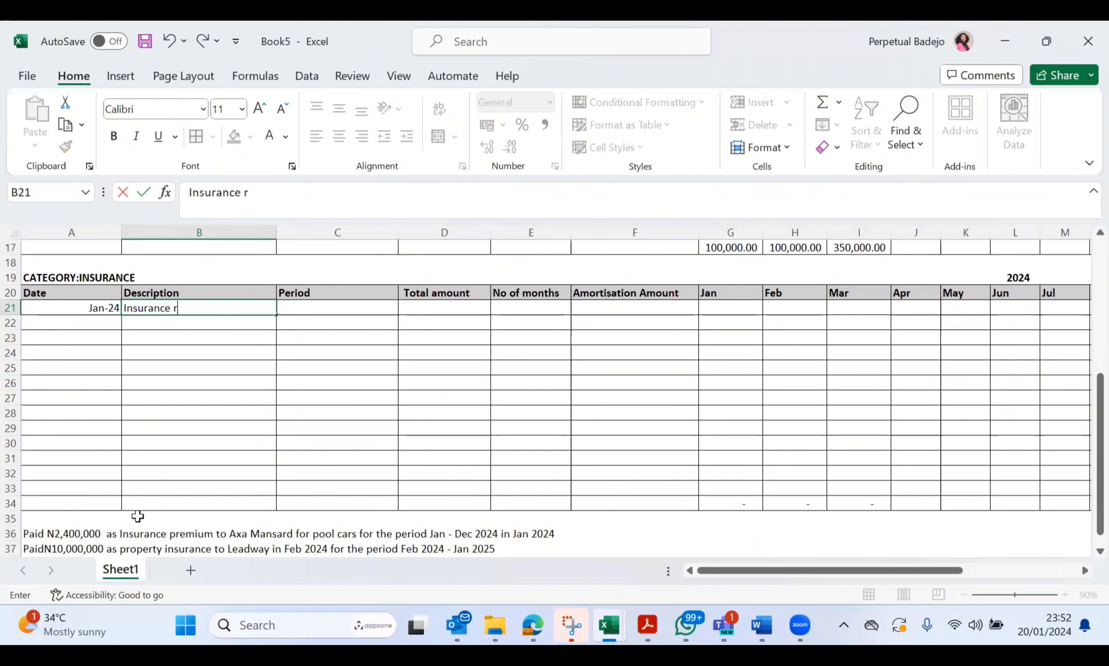
text( premium to A)
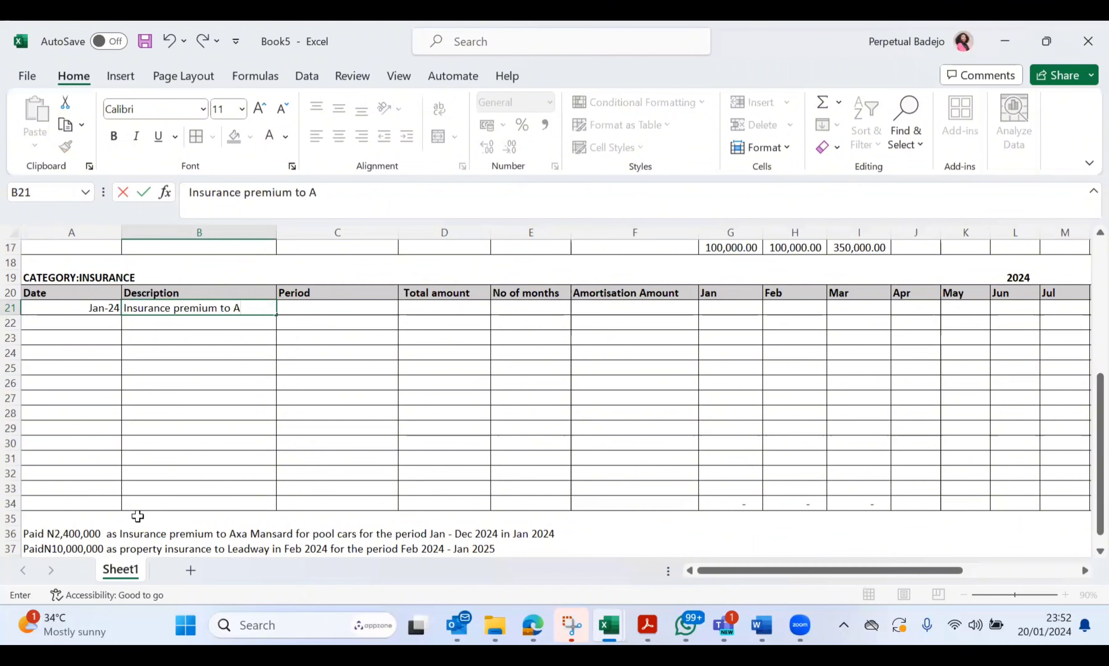
text(xa Mansard for po)
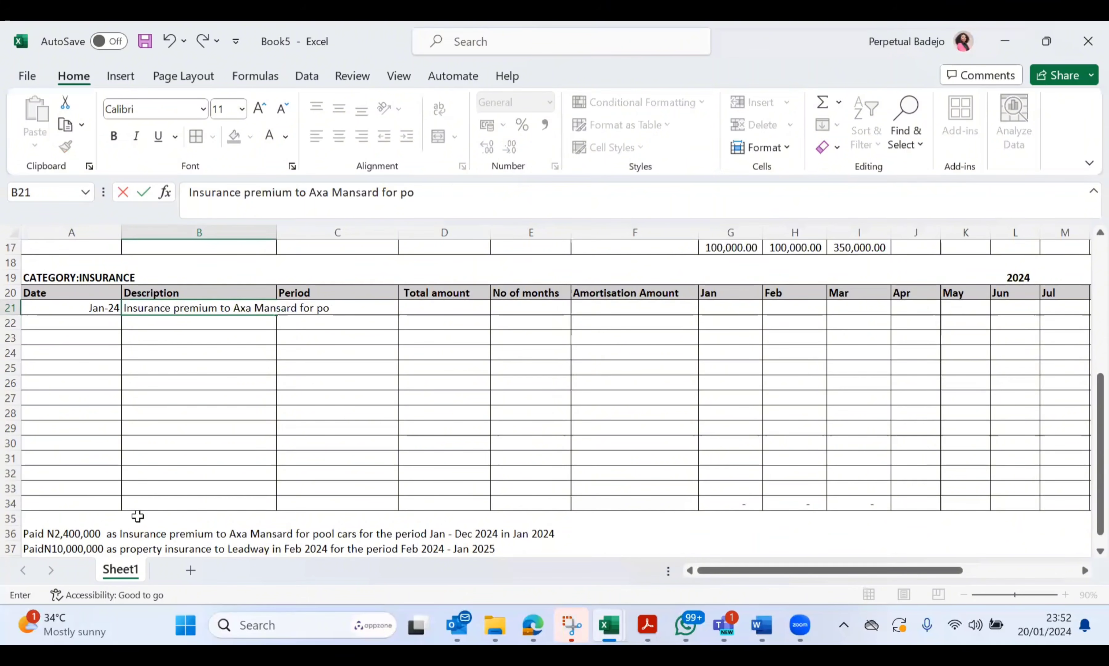
text(ol cars)
key(Tab)
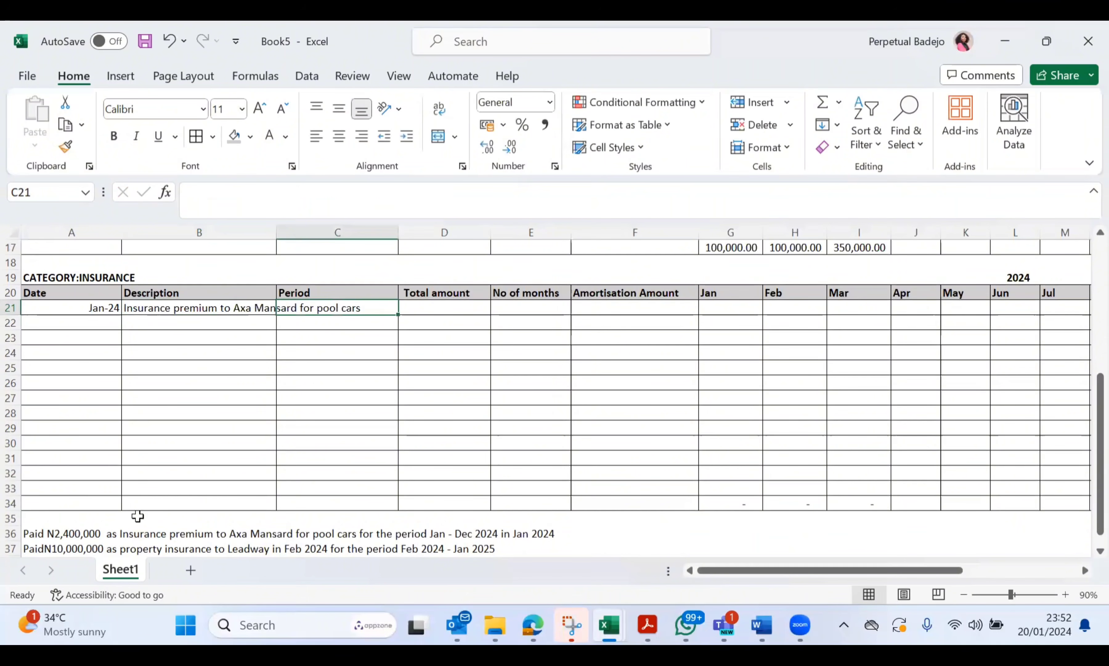
Enter the period "Jan - Dec 2024" in C21 for the pool car premium
text(Ja)
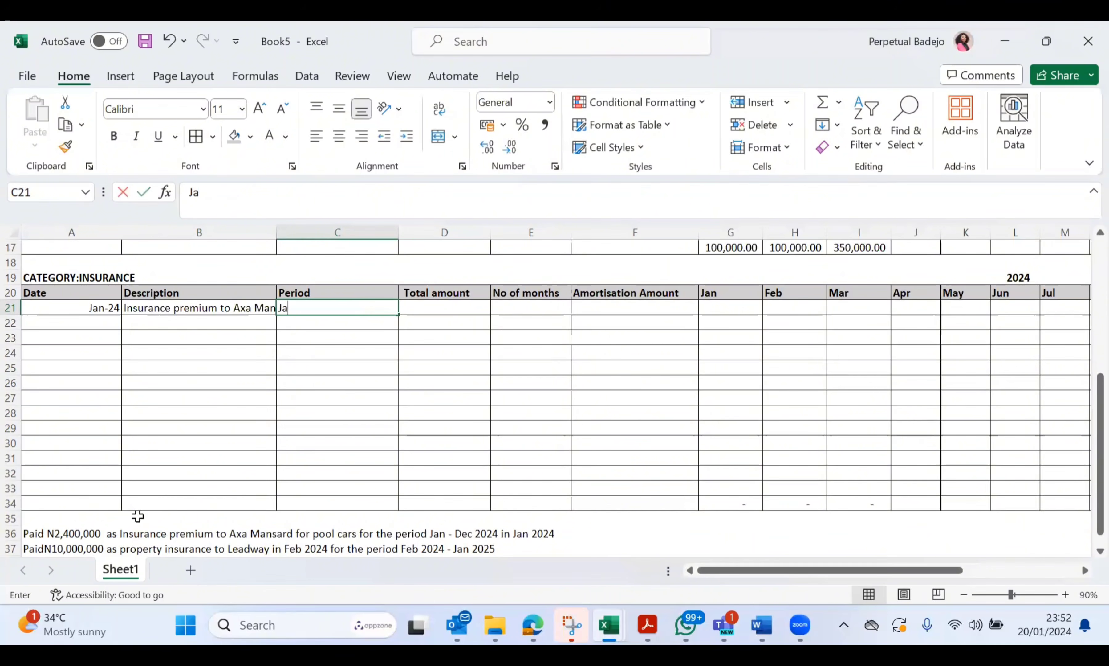
text(n - Dec )
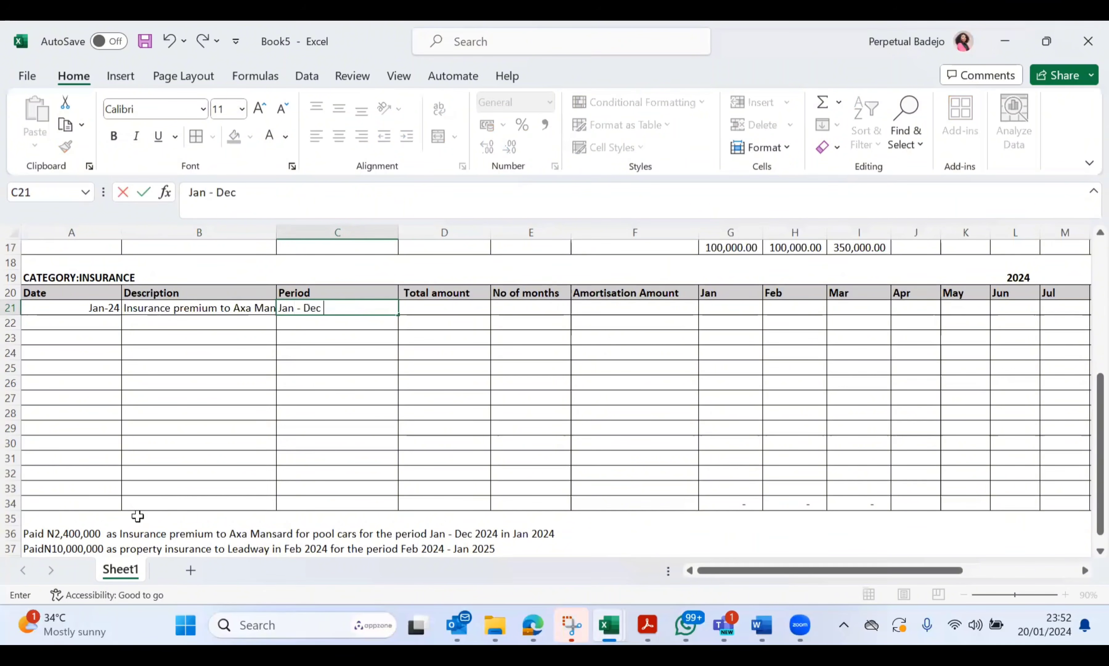
text(2024)
key(Tab)
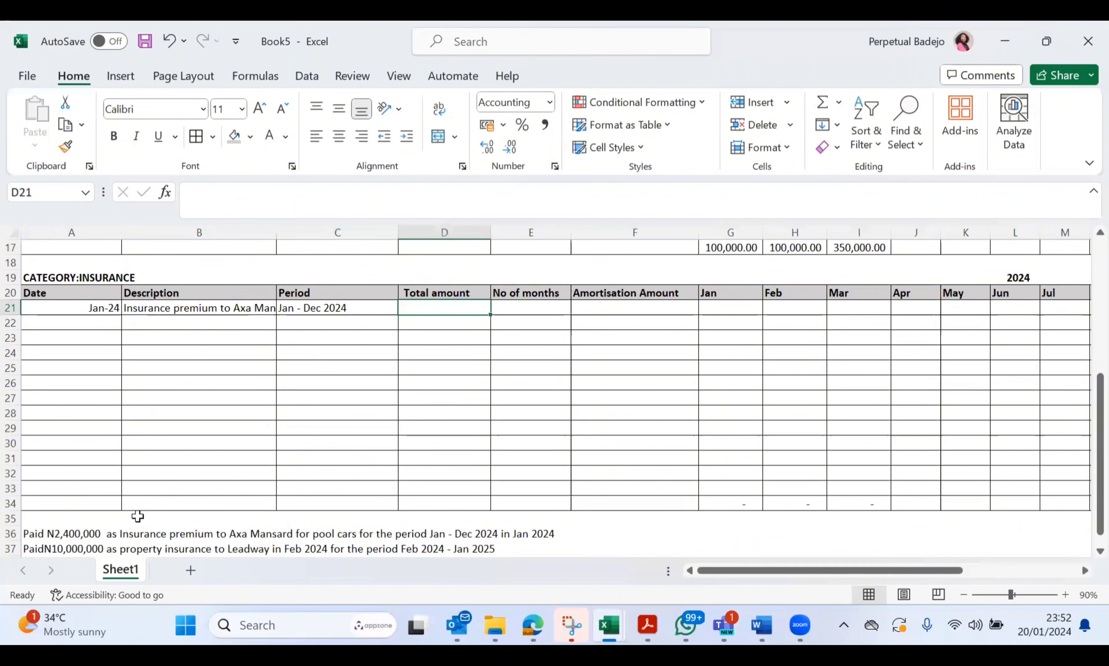
Enter a total amount of 2400000 in D21 and 12 as the number of months in E21
text(24)
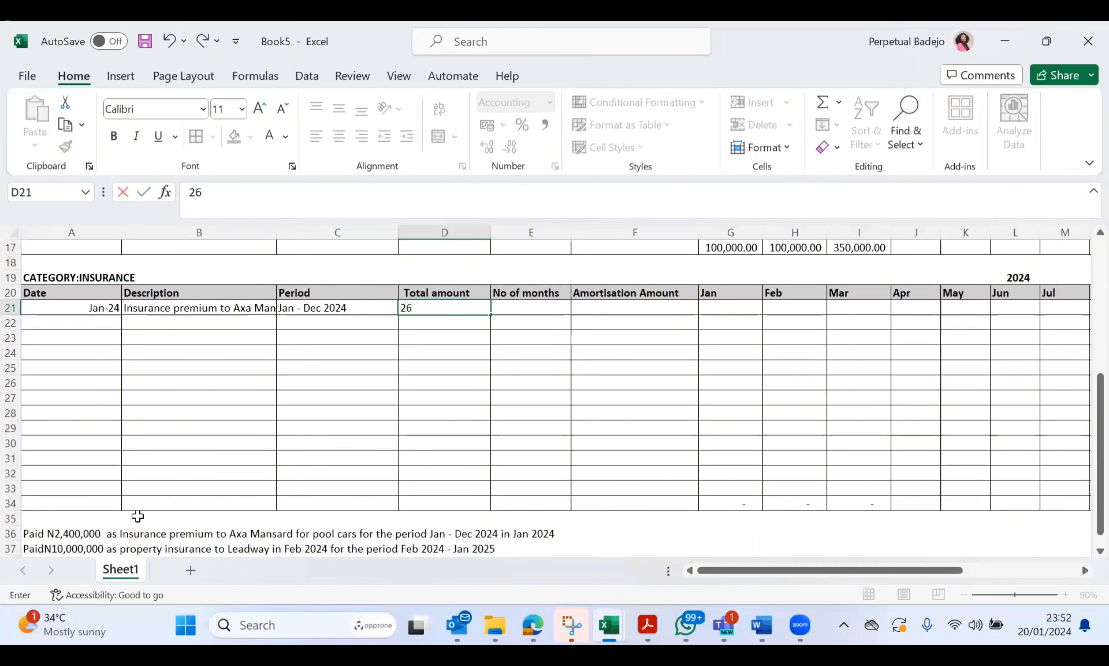
key(BackSpace)
text(4000000)
key(Page_Down)
key(Page_Up)
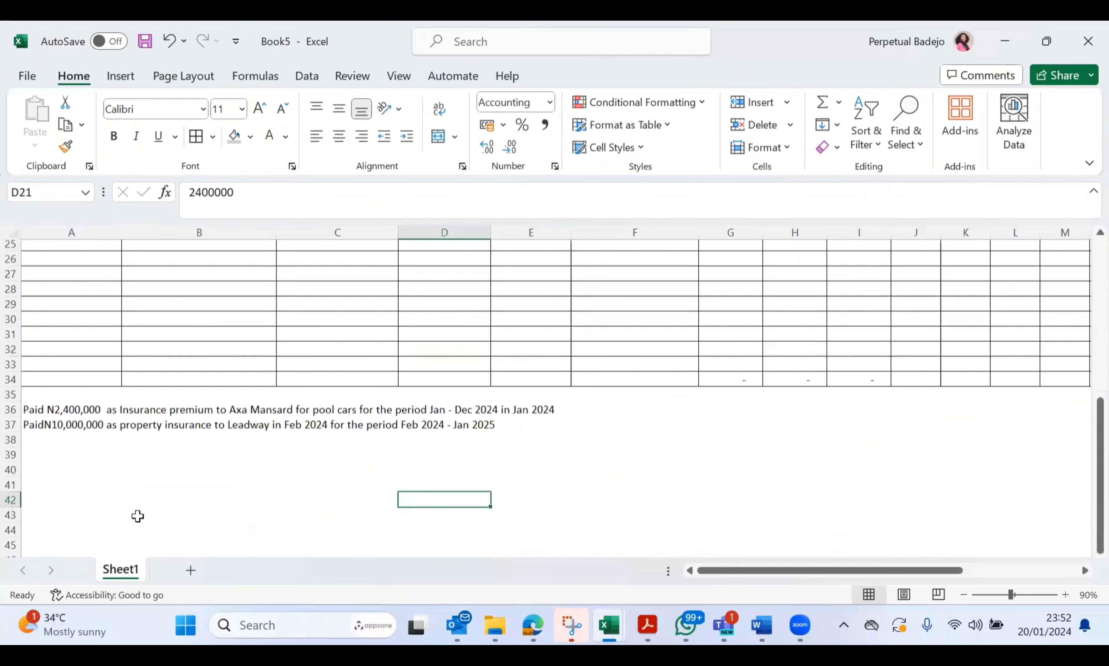
key(Right)
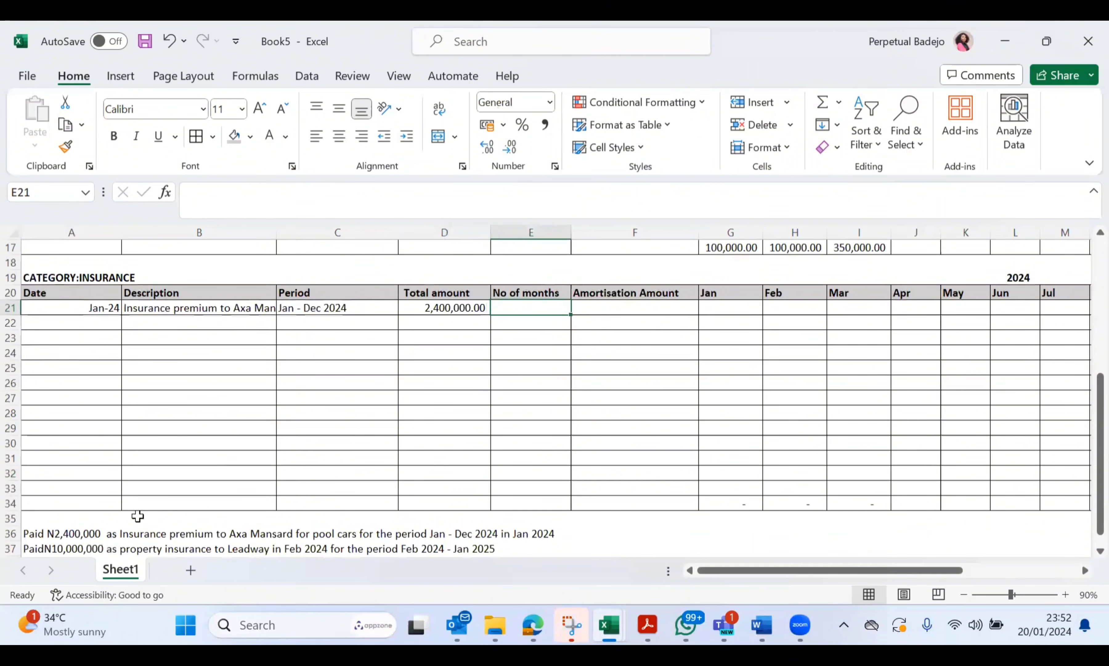
text(12)
key(Tab)
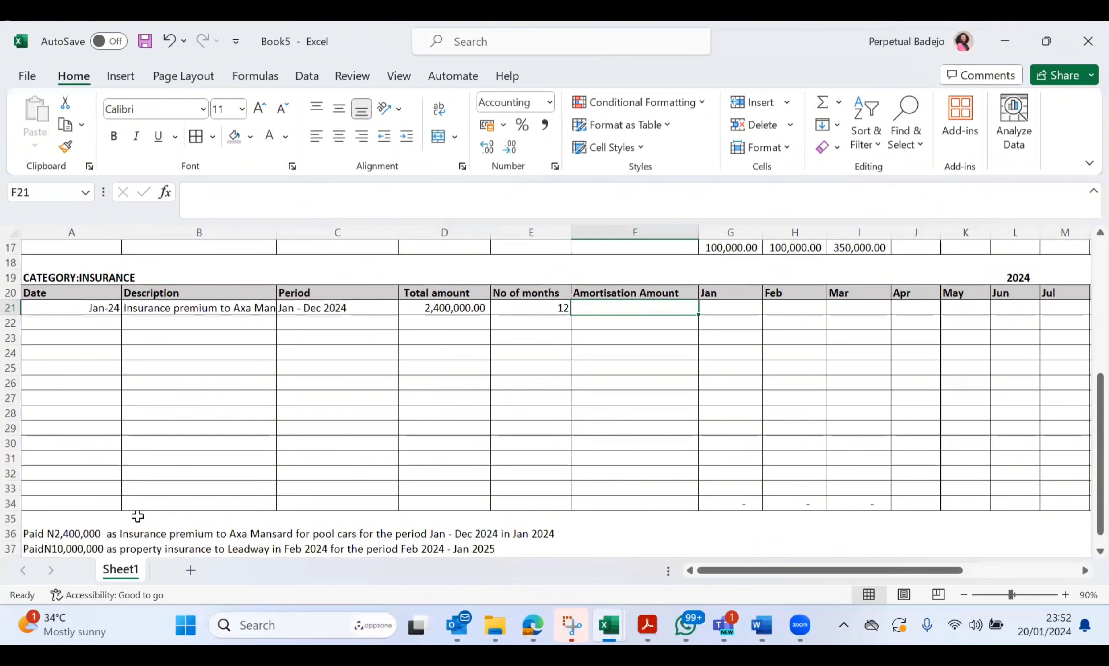
Calculate the monthly amortisation amount in F21 with the formula =D21/E21
text(=)
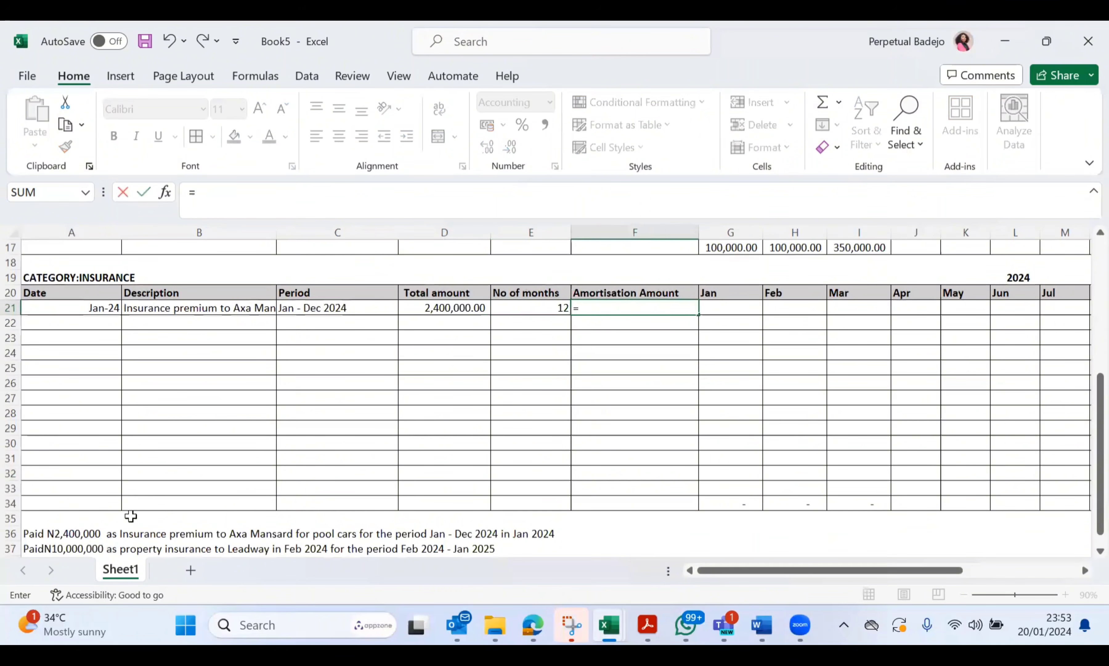
click(424, 310)
text(/)
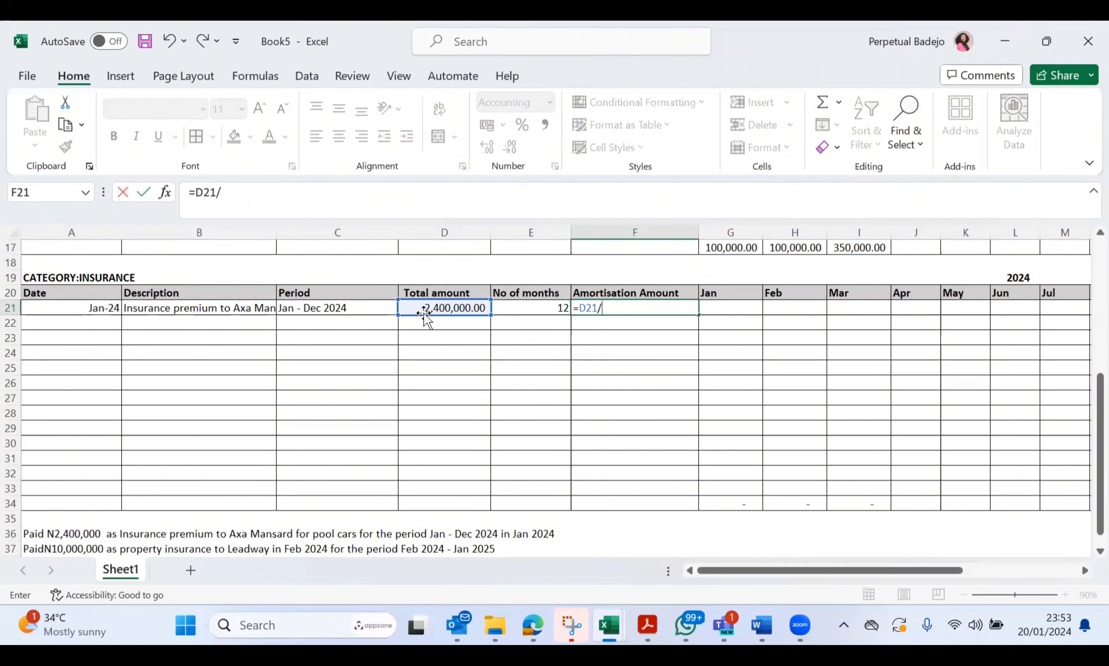
click(517, 302)
key(Return)
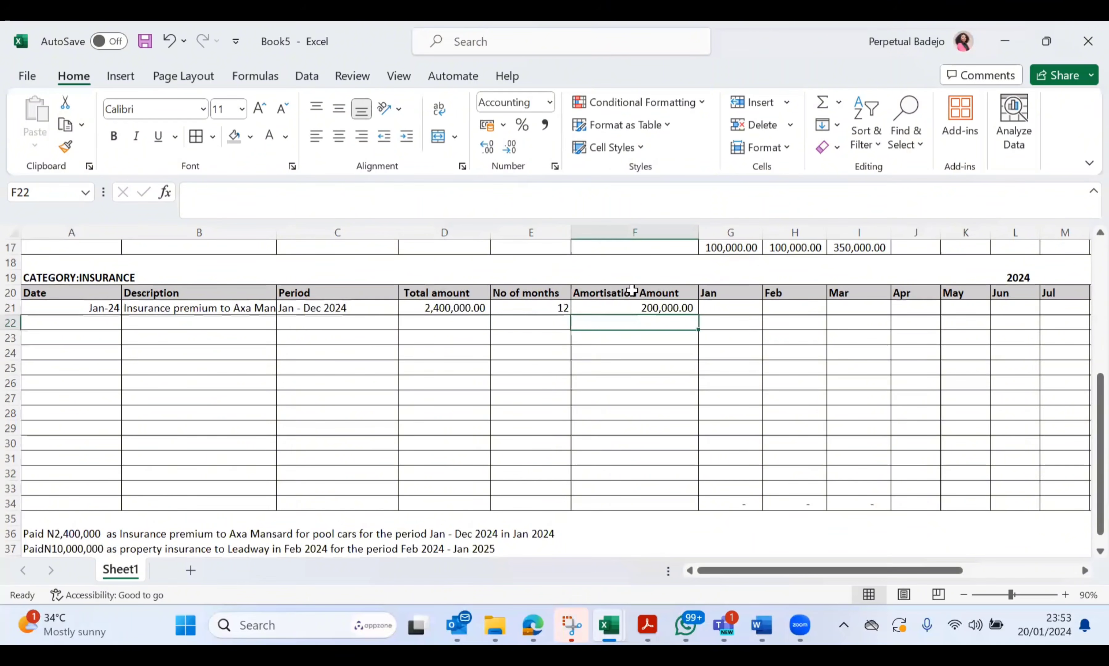
Link the pool car premium's January cell G21 to the amortisation amount in F21
click(651, 306)
scroll(648, 305, right, 2)
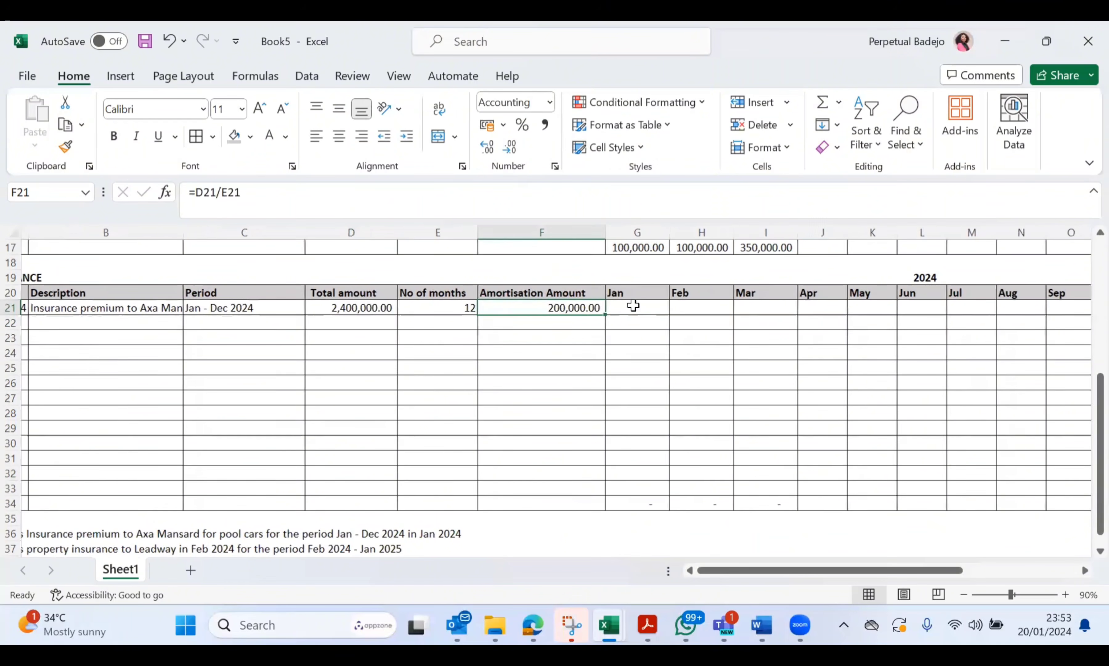
click(632, 305)
text(=)
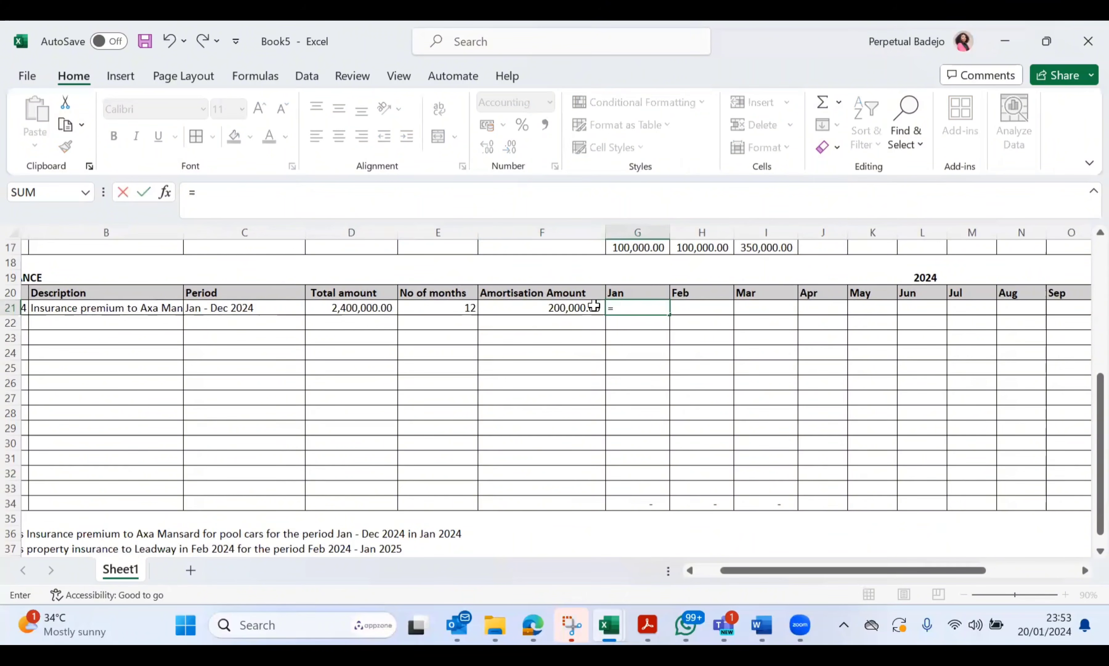
click(583, 306)
key(Return)
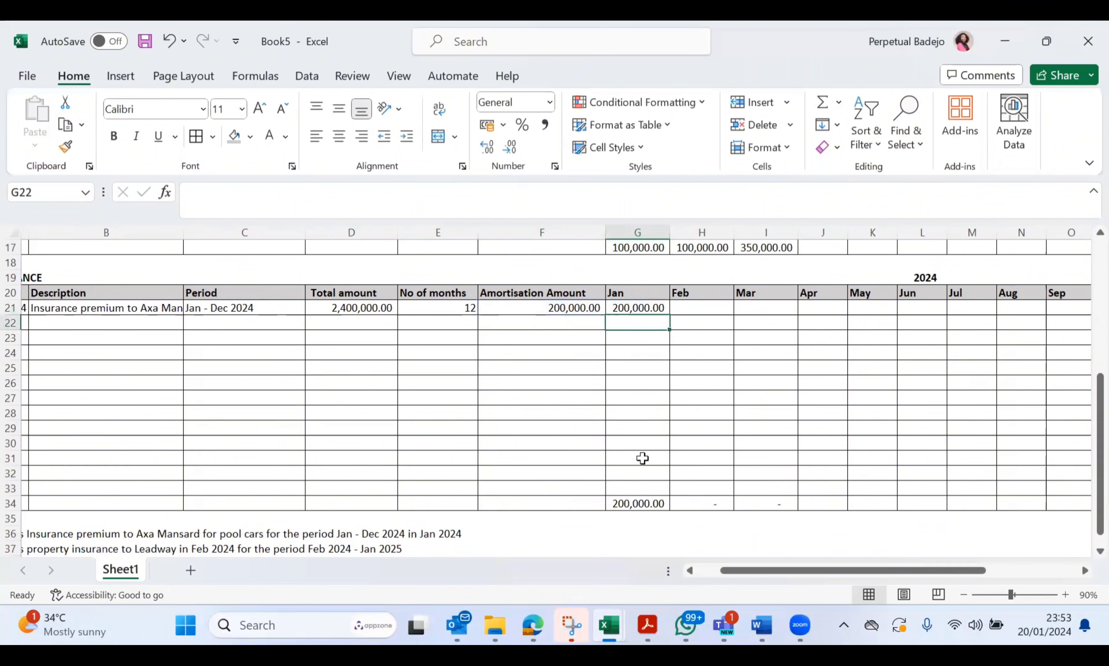
Extend the insurance table's column total formula from H34 across row 34 to the EOY Balance column
scroll(648, 502, right, 4)
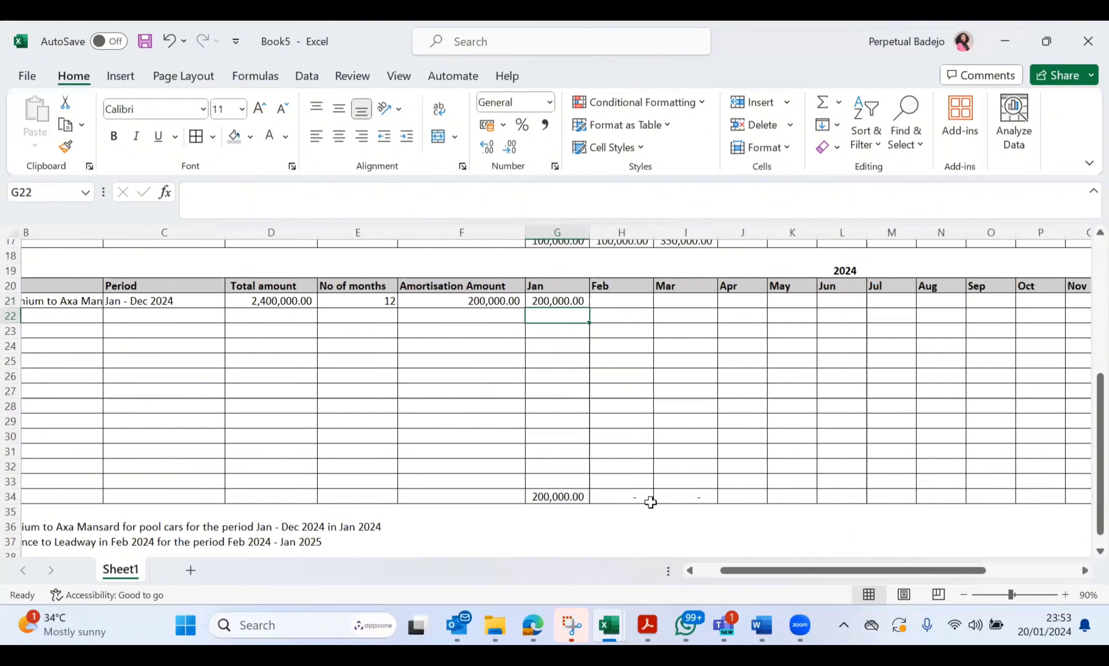
scroll(622, 501, right, 1)
click(530, 497)
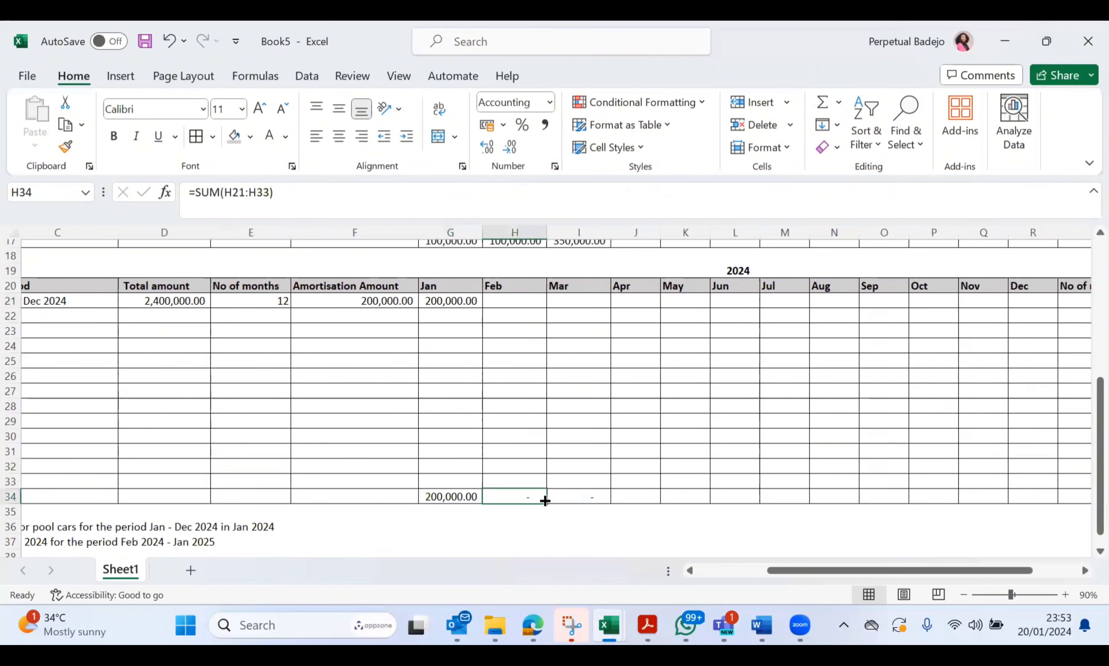
drag(546, 501, 973, 493)
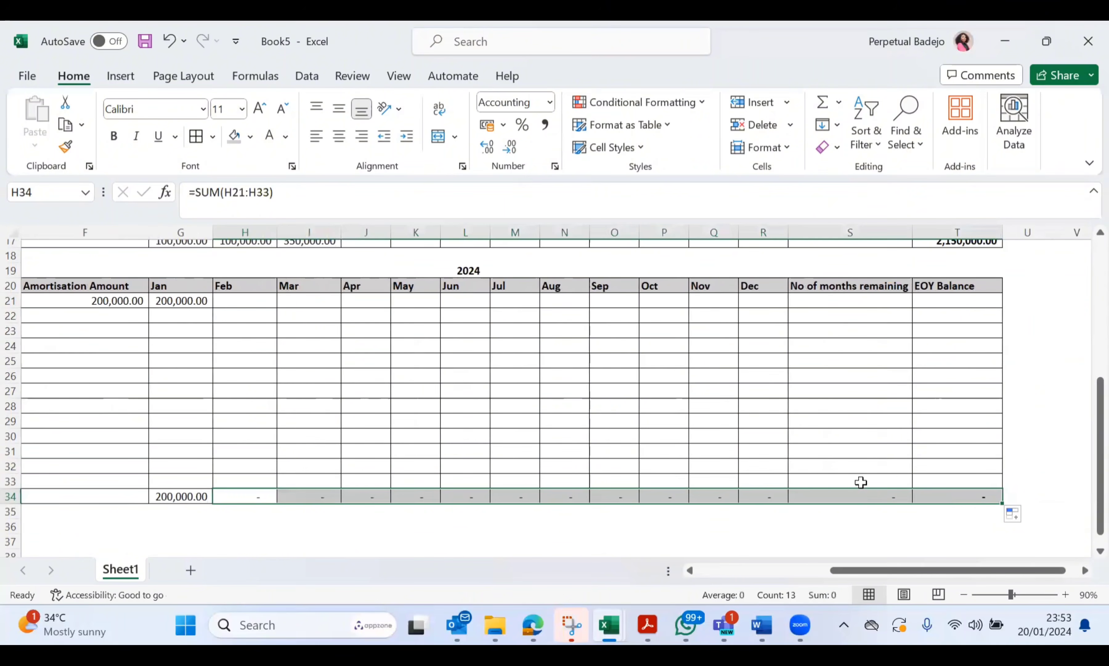
drag(838, 490, 840, 494)
click(841, 494)
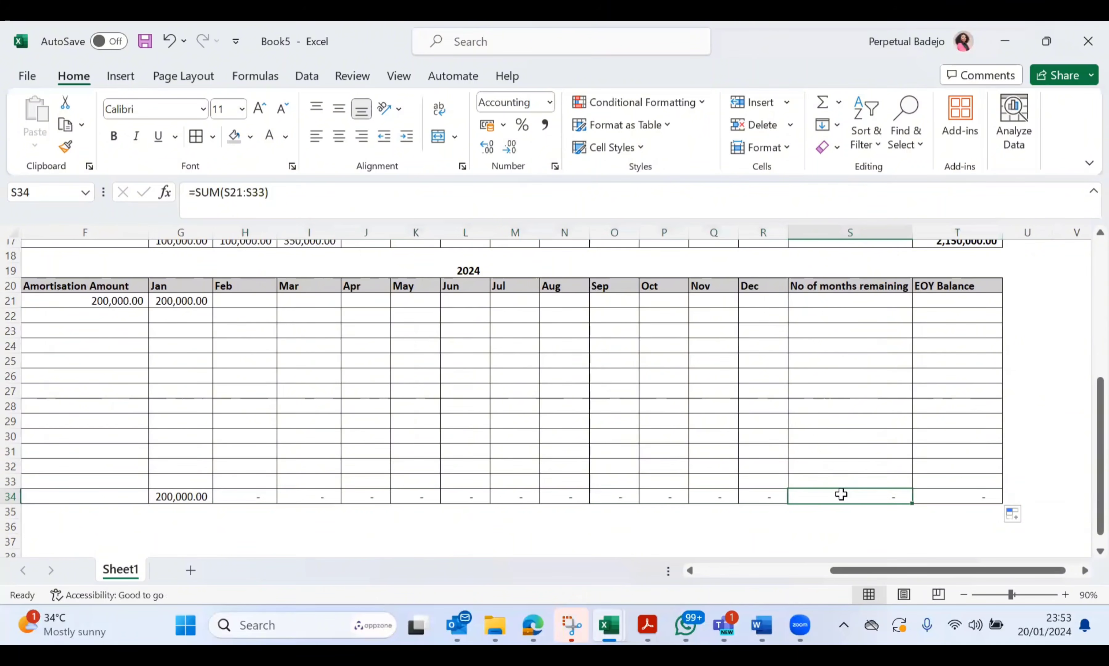
double_click(841, 494)
key(Return)
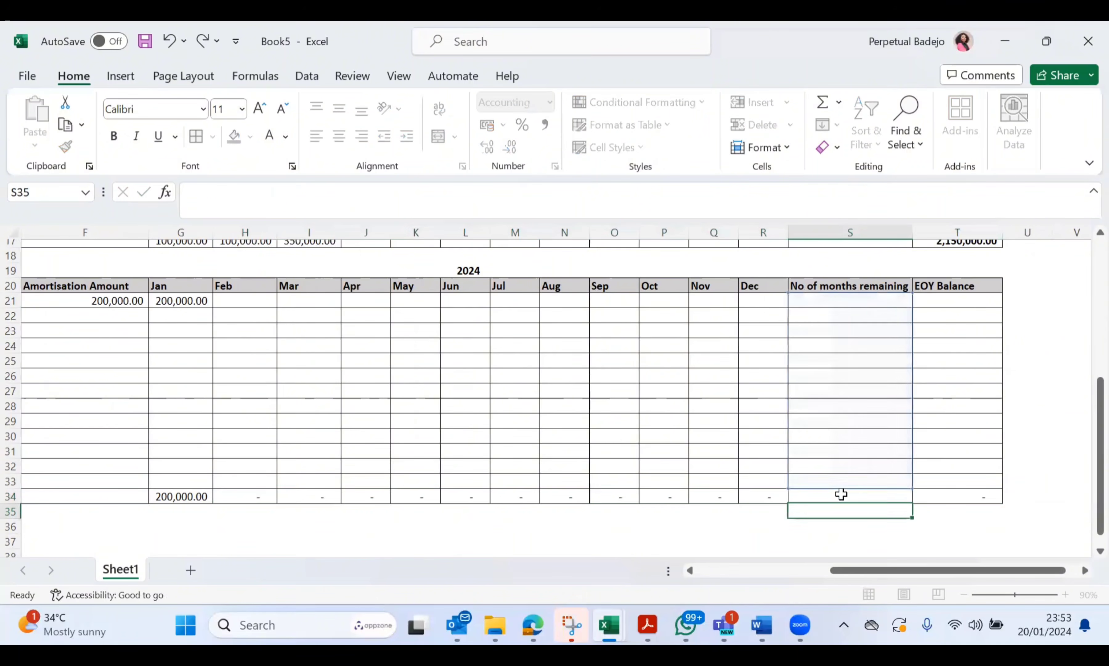
scroll(674, 470, left, 3)
scroll(674, 471, left, 3)
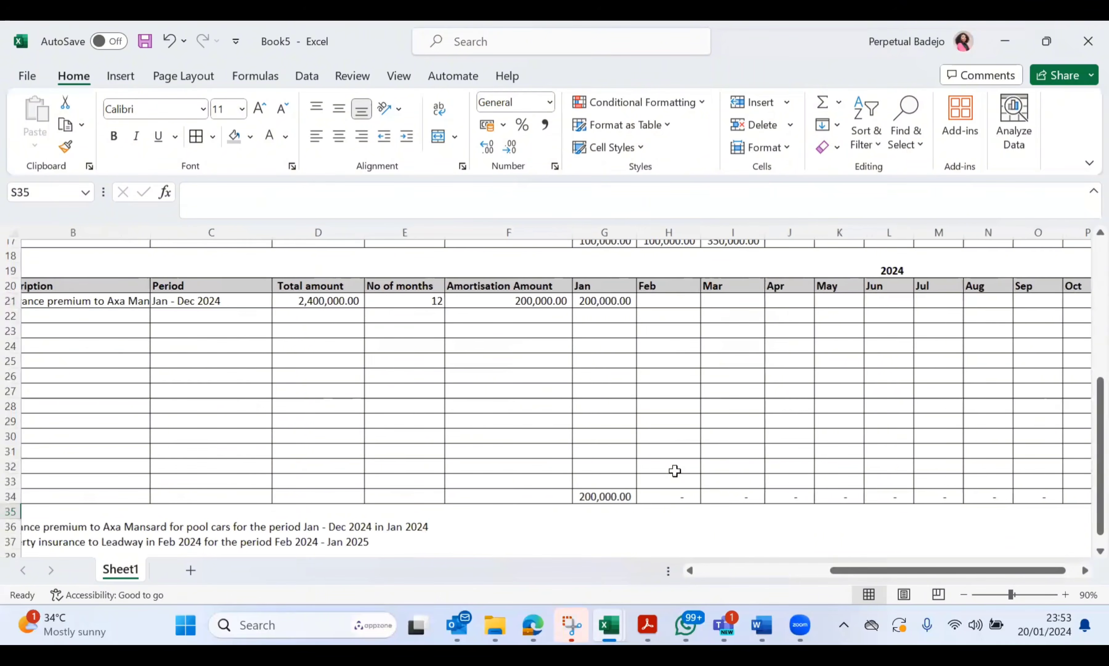
click(675, 471)
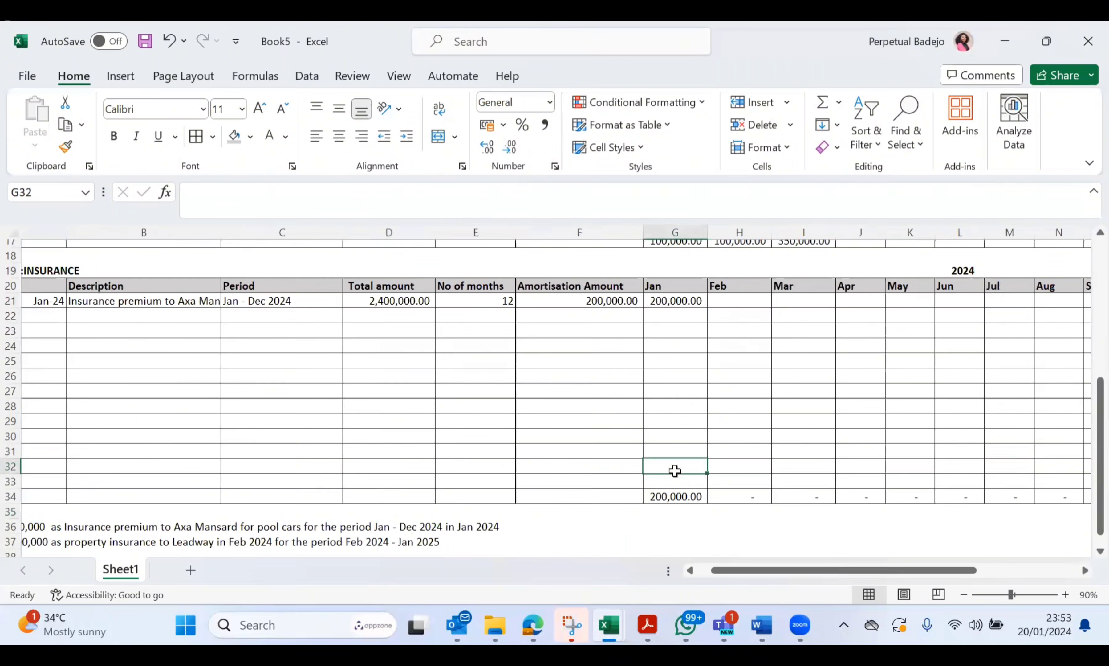
right_click(675, 470)
key(Escape)
click(648, 492)
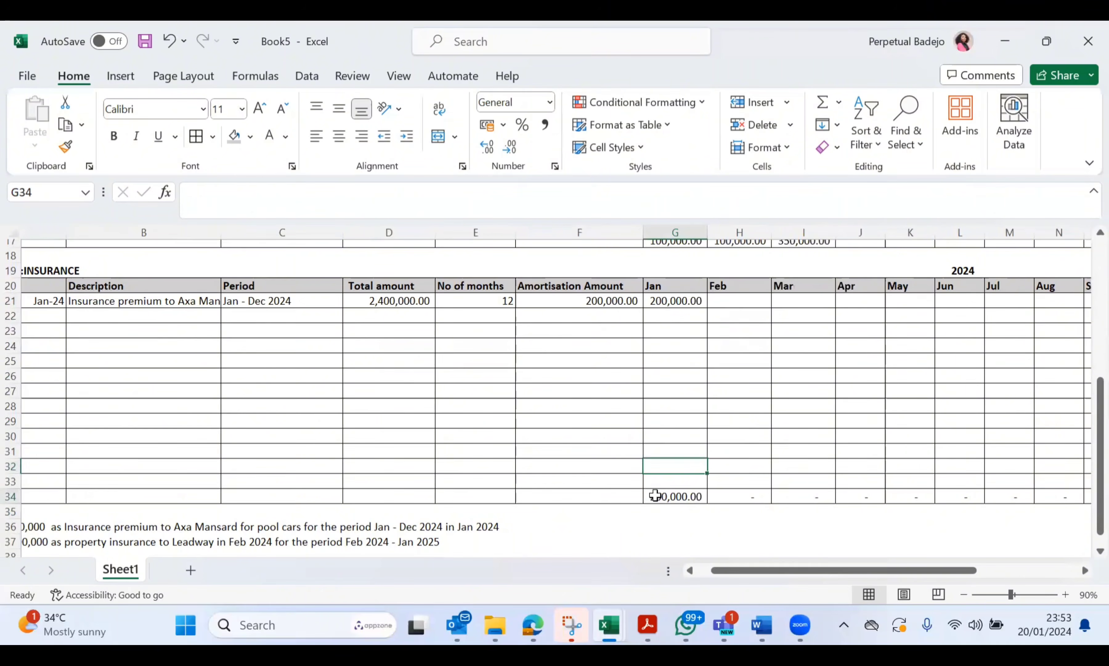
Note the debit side of the premium payment in G36 as "Dr Prepayment Account - 2400000"
scroll(648, 492, down, 2)
click(634, 486)
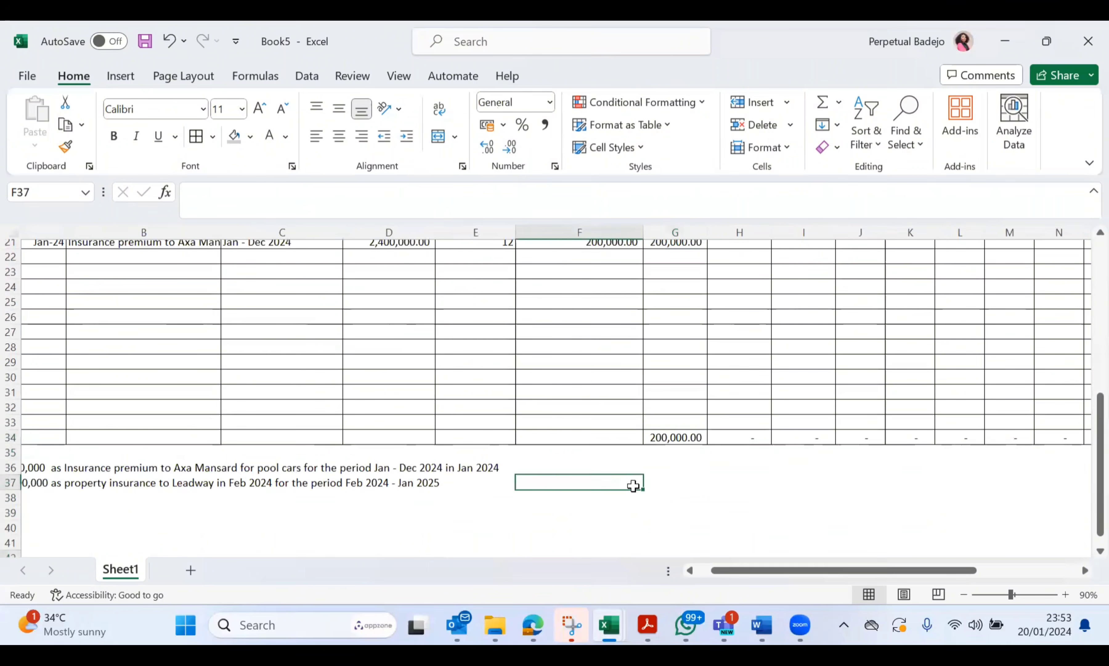
scroll(634, 485, left, 2)
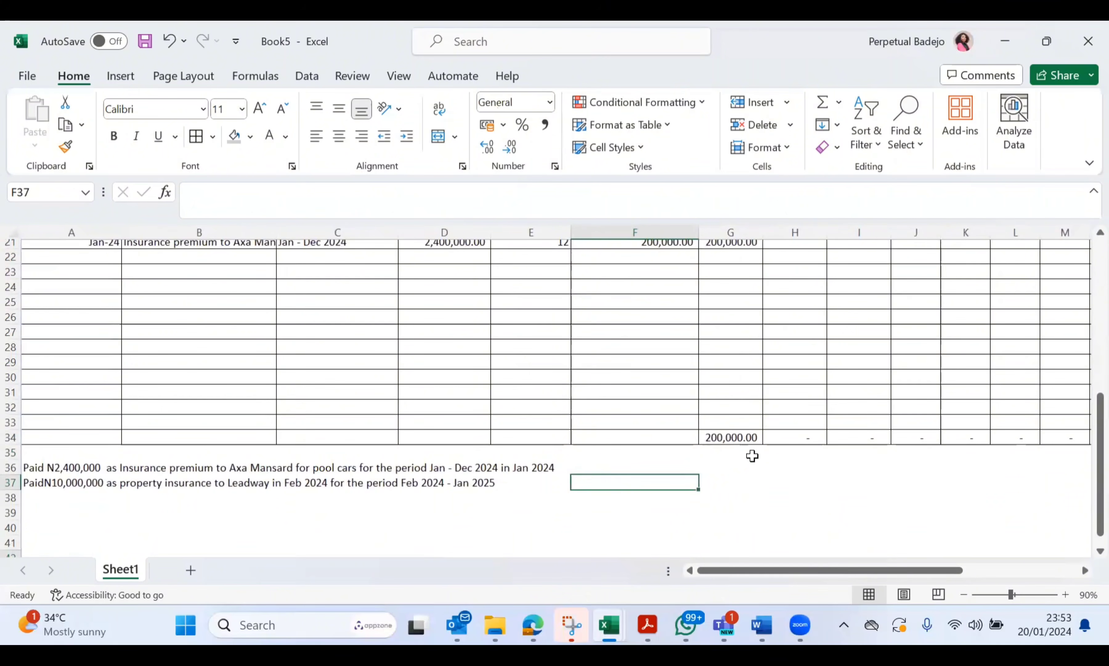
click(731, 463)
text(De)
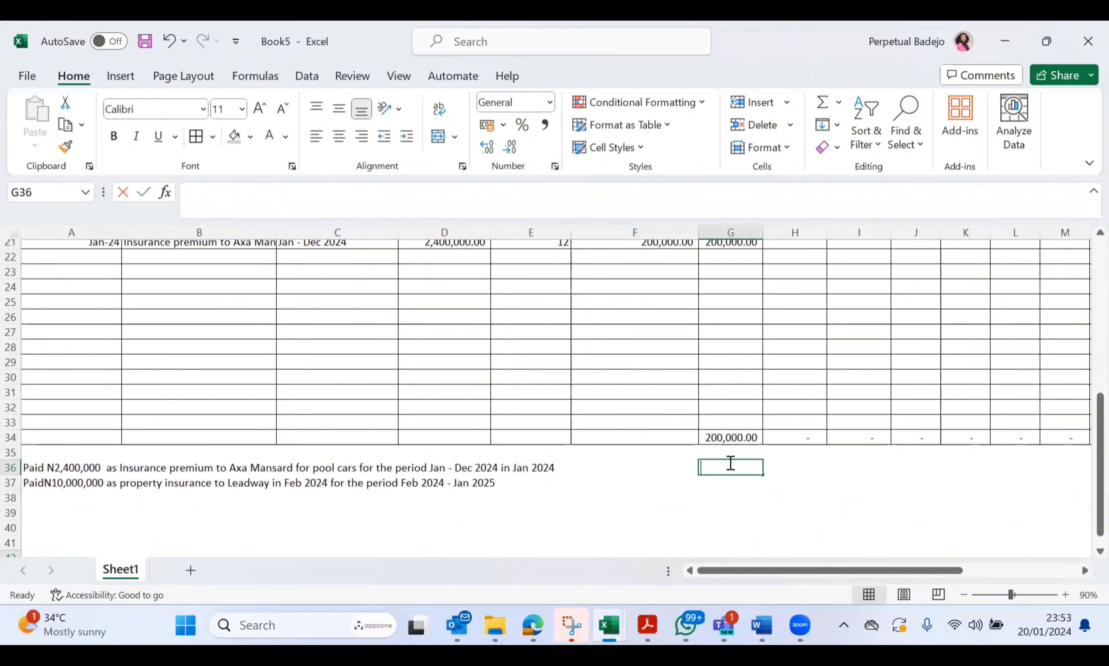
key(BackSpace)
text(r)
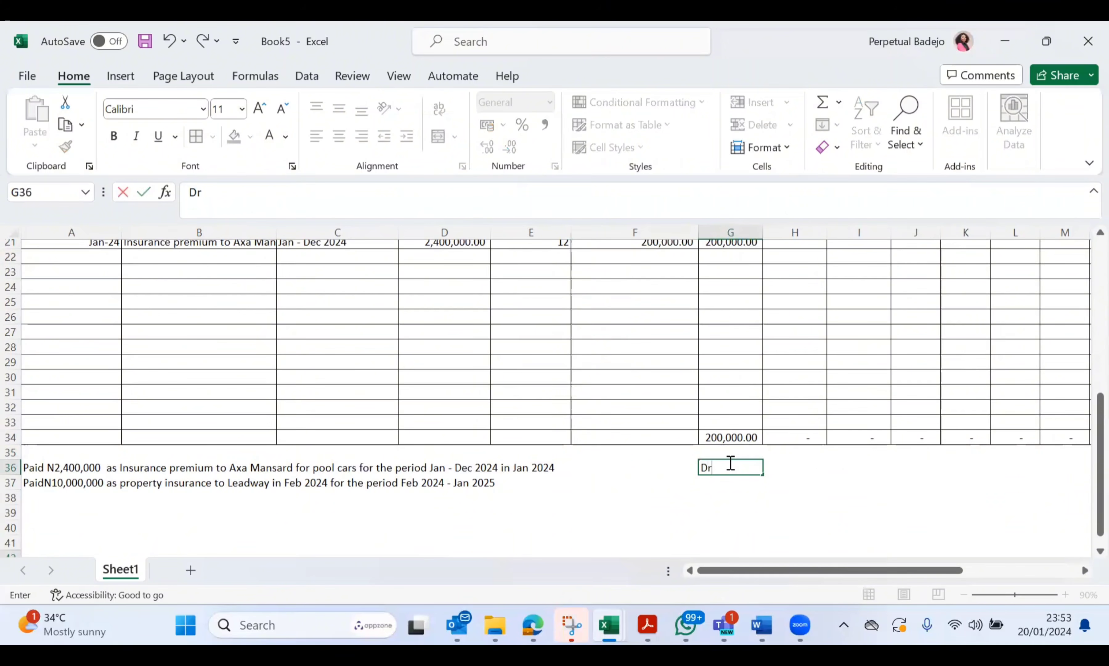
text( Prepayment)
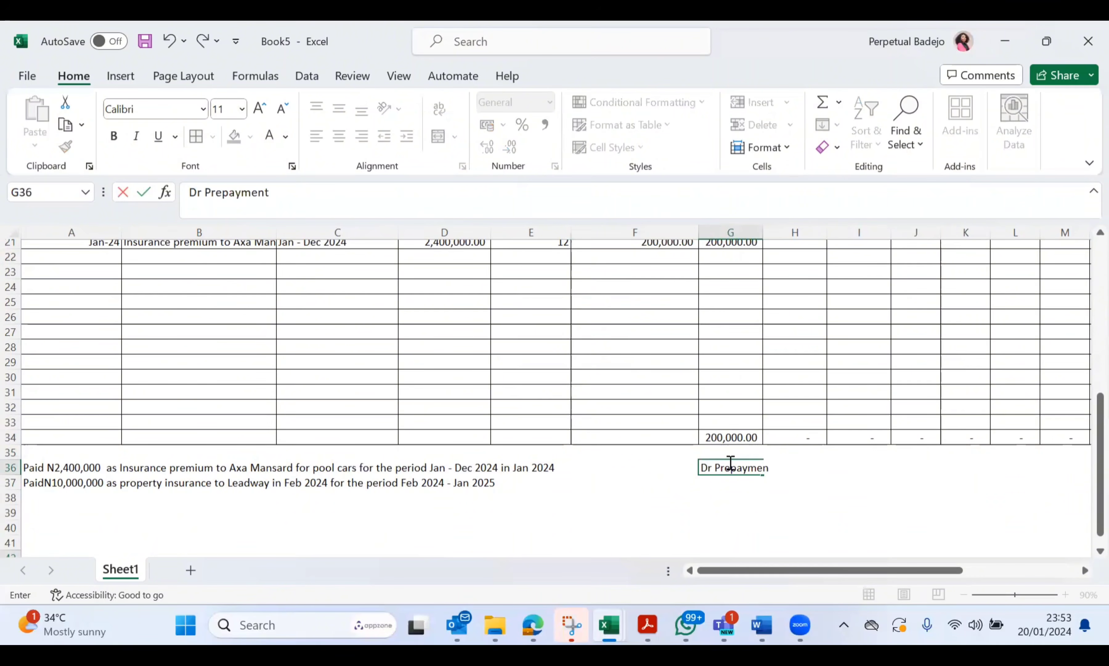
text( Account - 24)
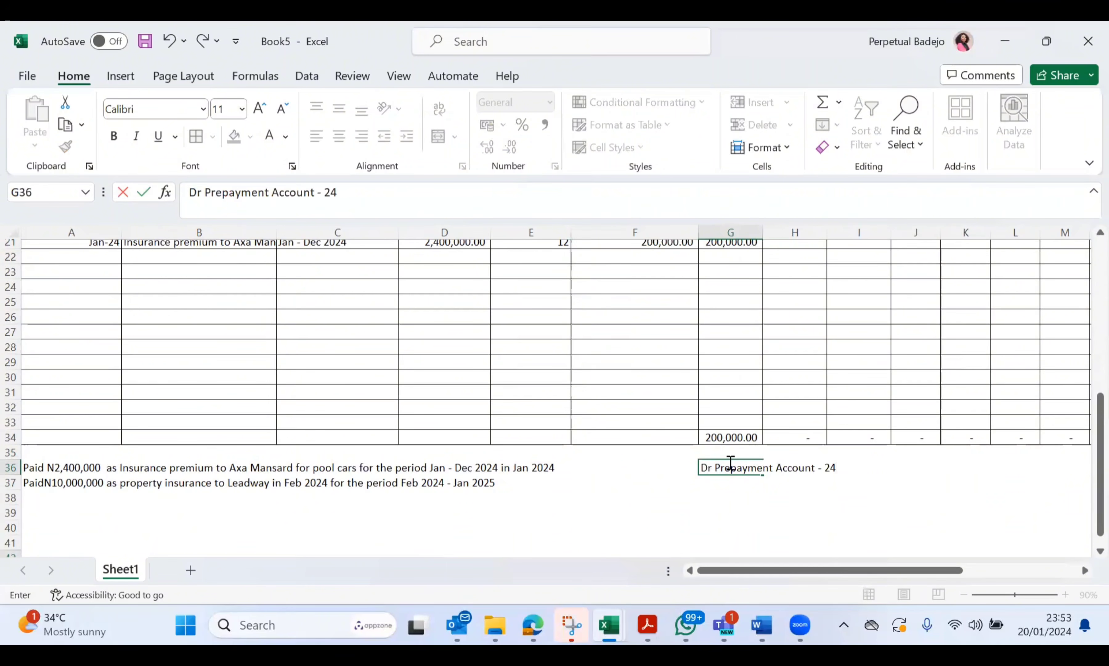
text(00000)
key(Return)
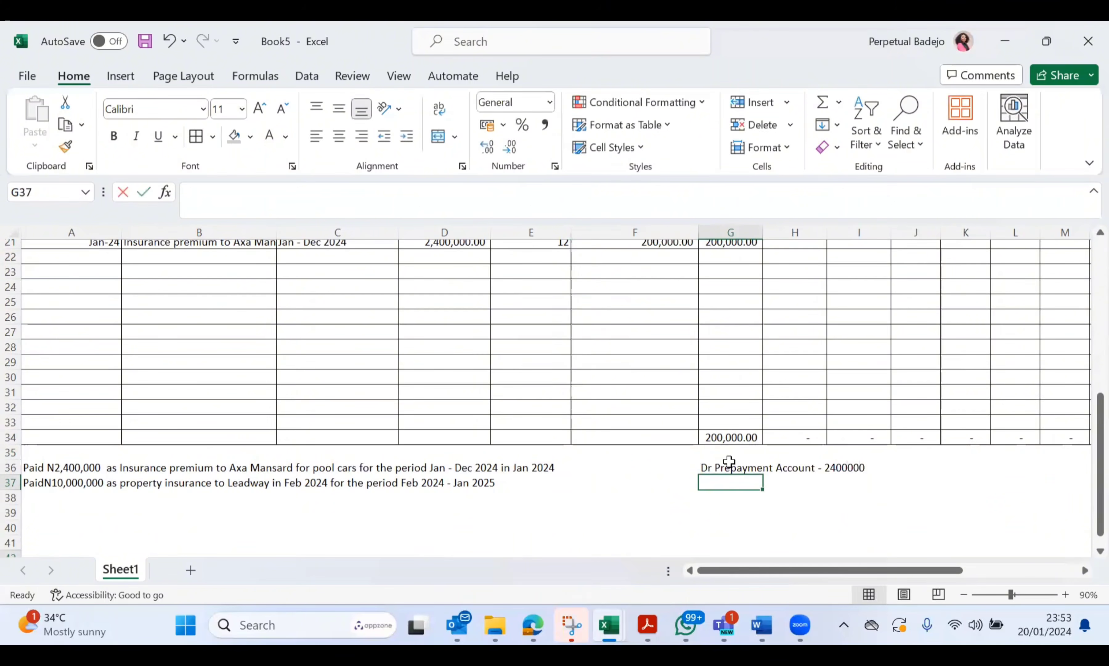
Note the credit side of the payment in G37 as "Cr - Bank/Cash - 2400000"
text(Cr - )
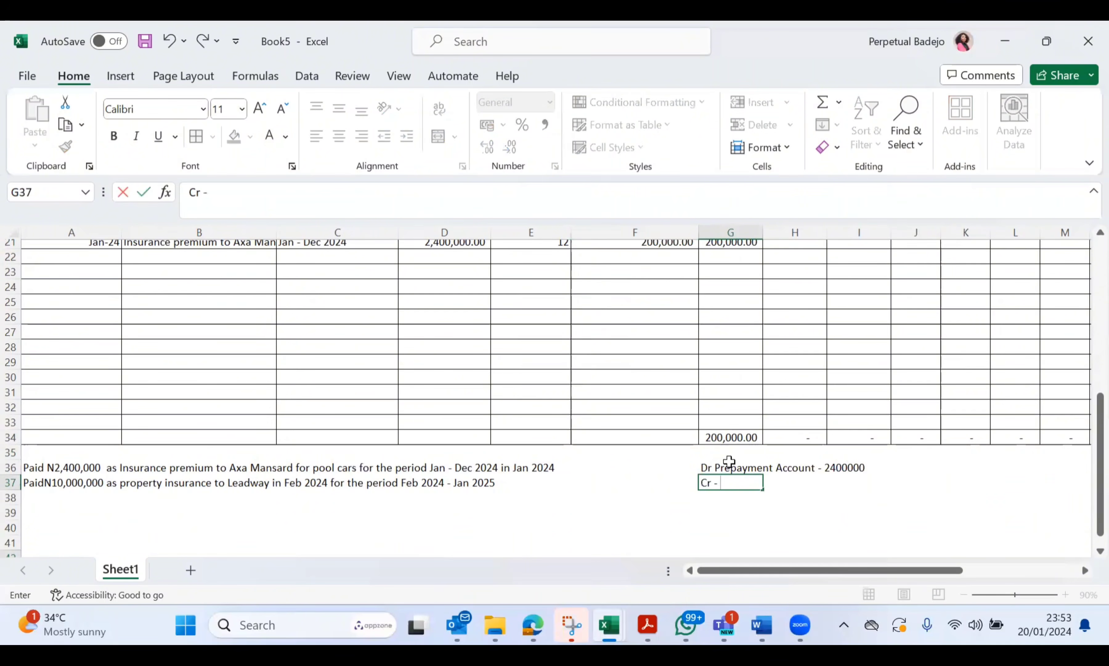
text(Bank/C)
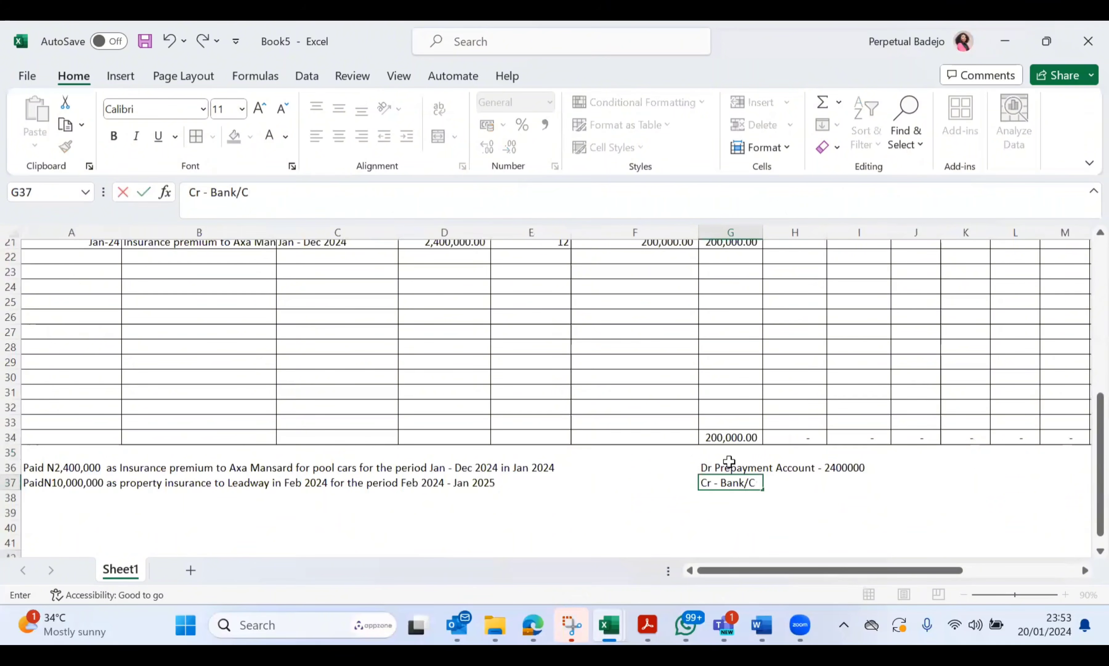
text(ash - 2400000)
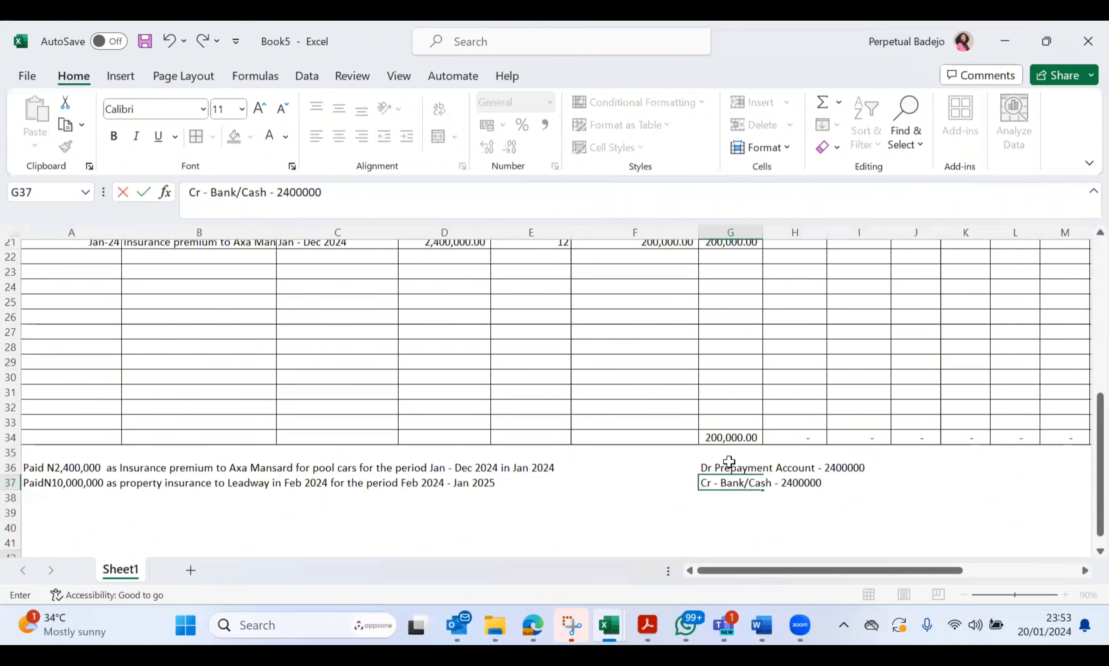
key(Return)
key(Return)
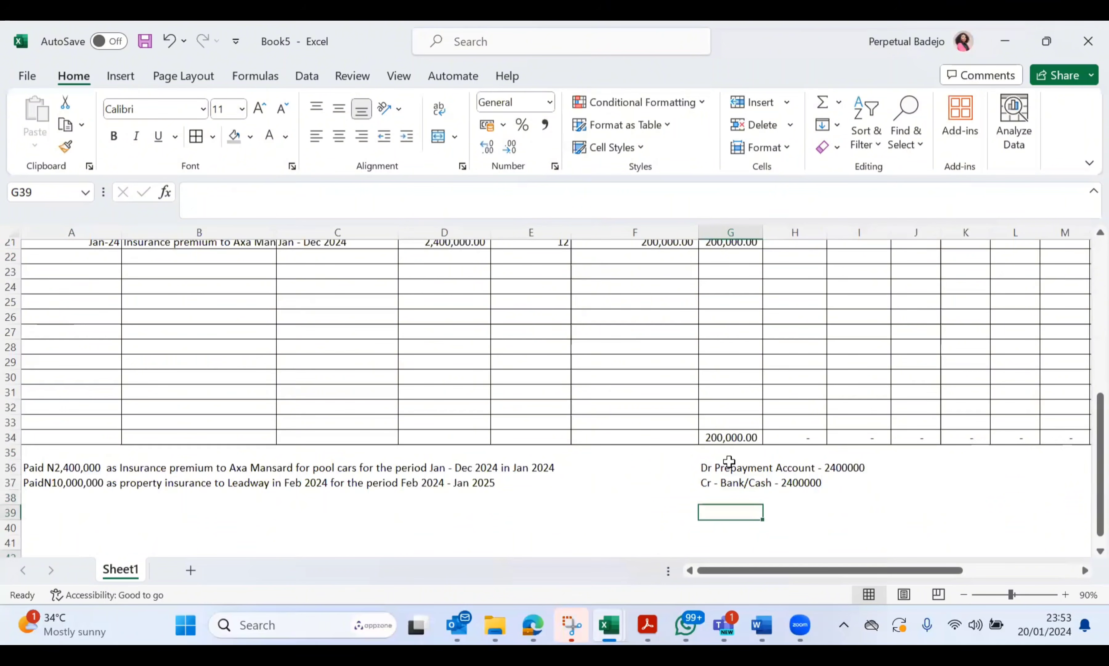
Label the monthly amortisation entry "Jan" in F39
click(656, 514)
text(Jan)
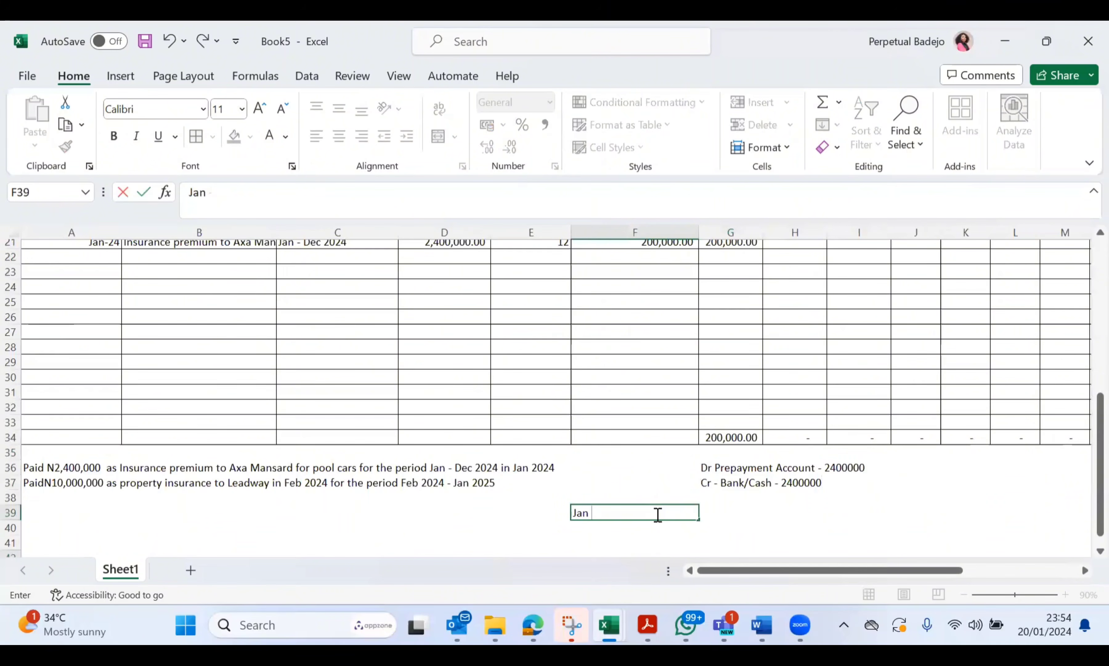
key(Tab)
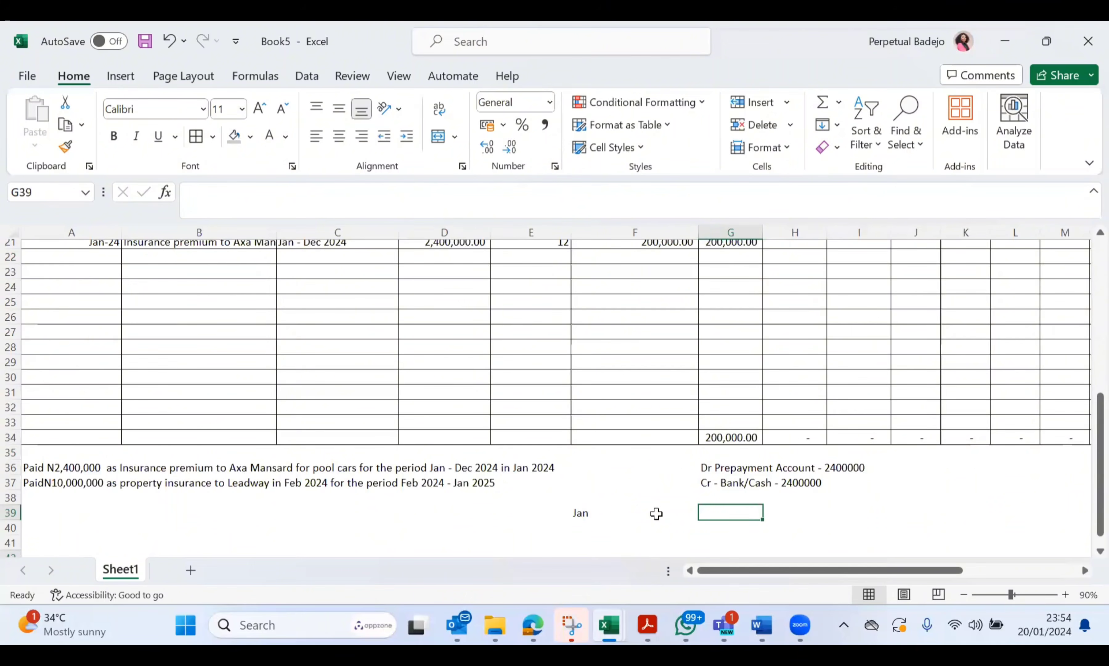
Enter the January expense debit "Dr Insurance - 200000" in G39
text(Dr)
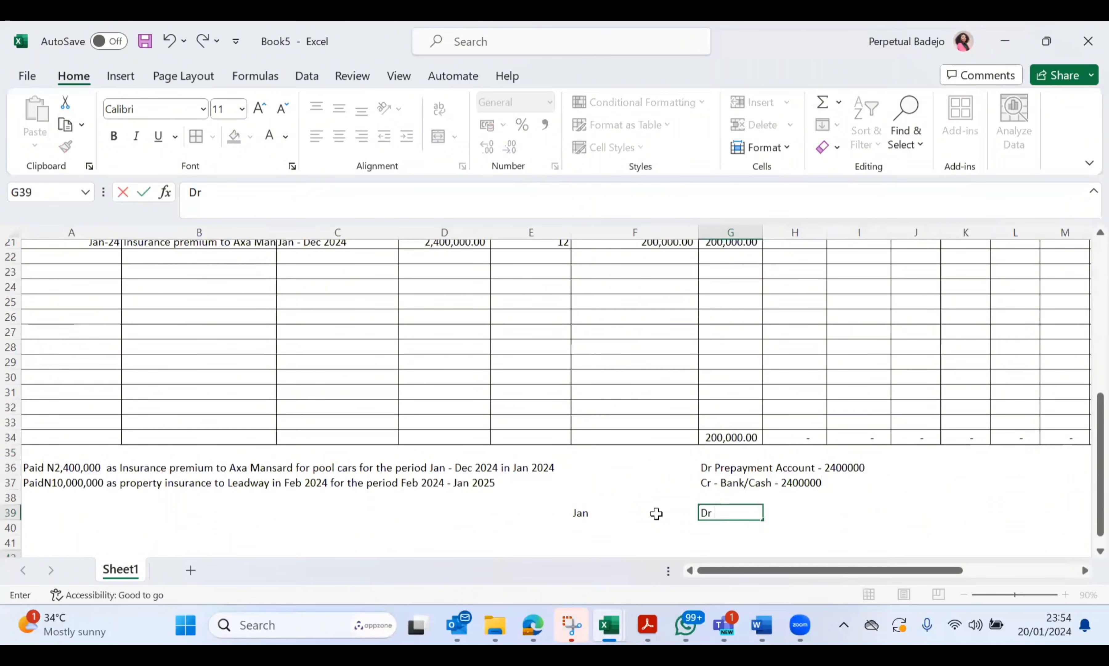
text( ninsurance)
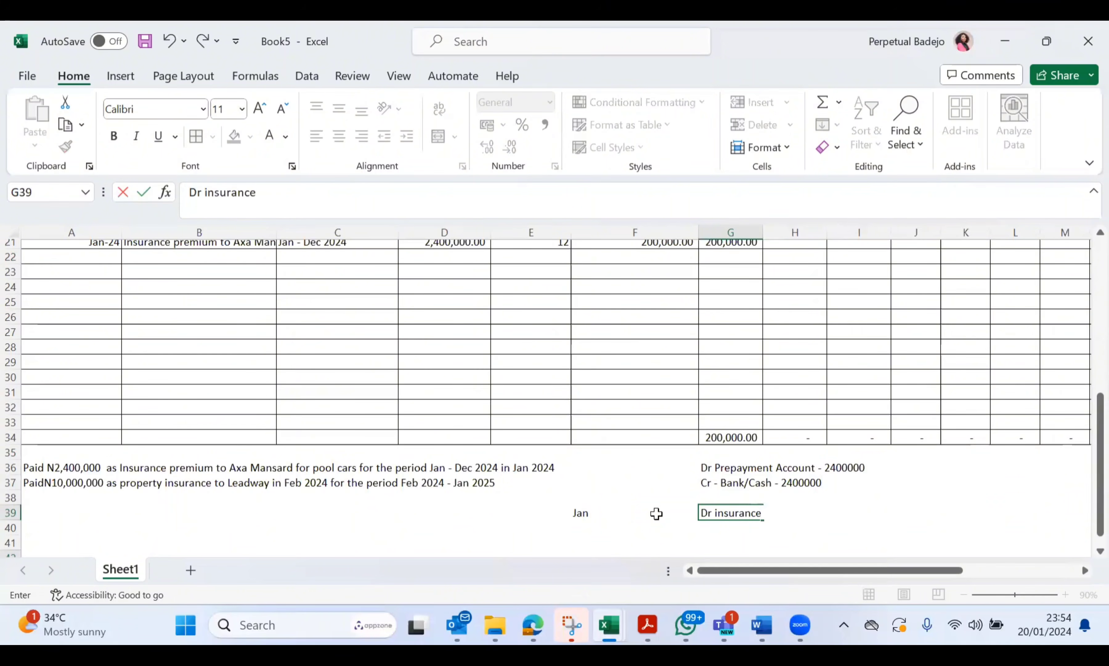
key(BackSpace)
key(BackSpace)
key(BackSpace)
key(BackSpace)
key(BackSpace)
key(BackSpace)
key(BackSpace)
key(BackSpace)
key(BackSpace)
text(Insurance - 200000)
key(Return)
Enter the matching January credit "Cr Prepayment - 200000" in G40
text(Cr)
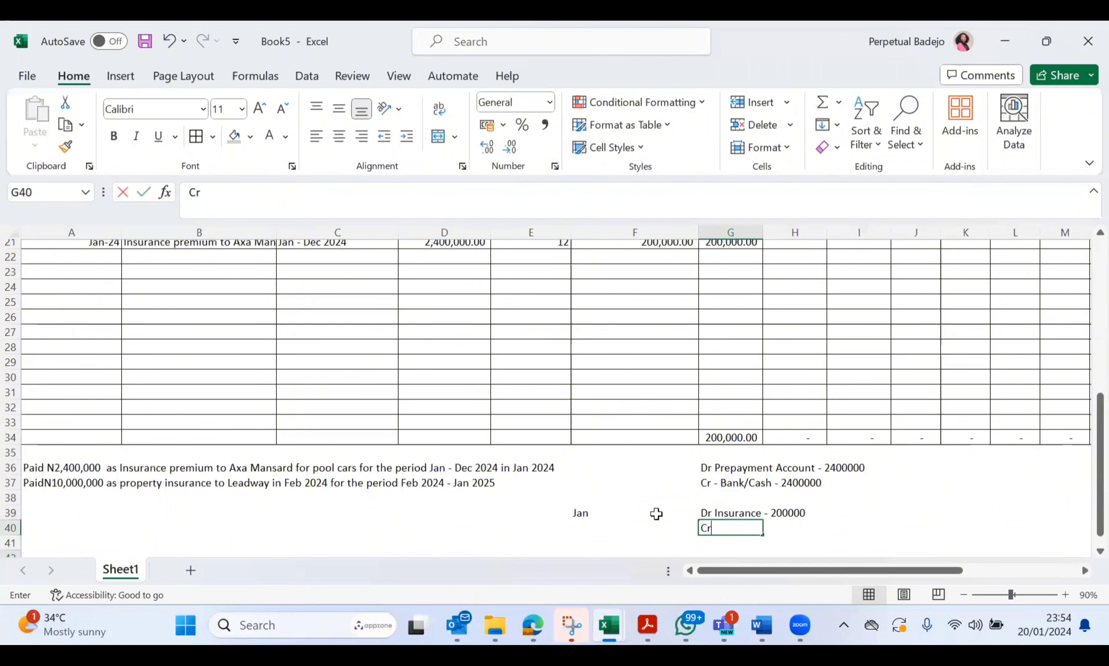
text( Prep)
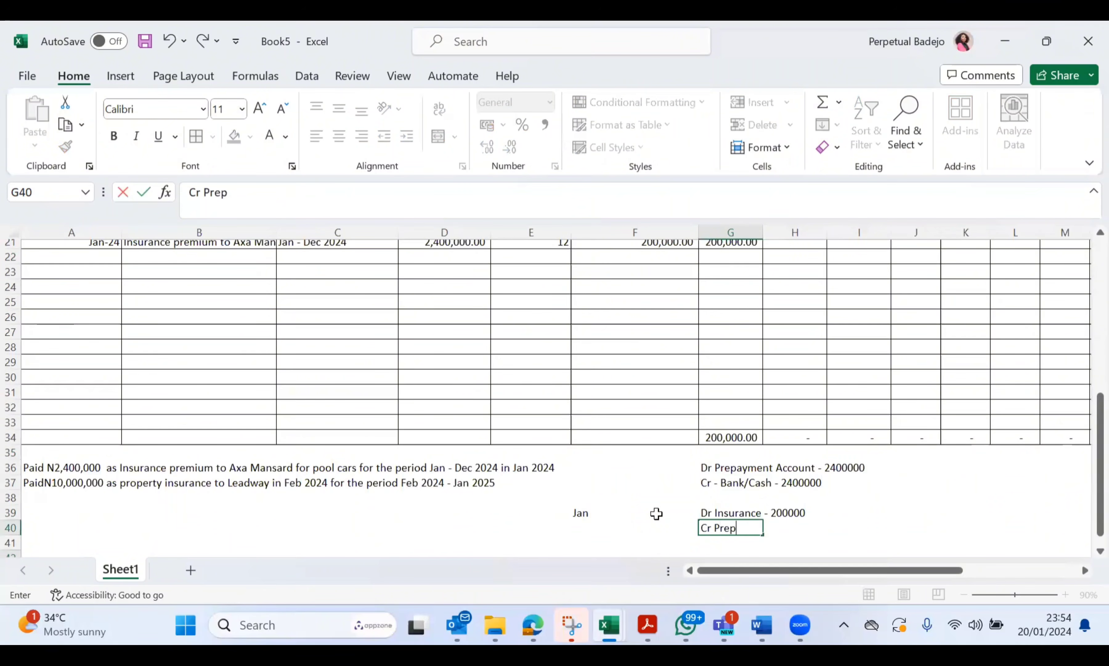
text(ayment - 2)
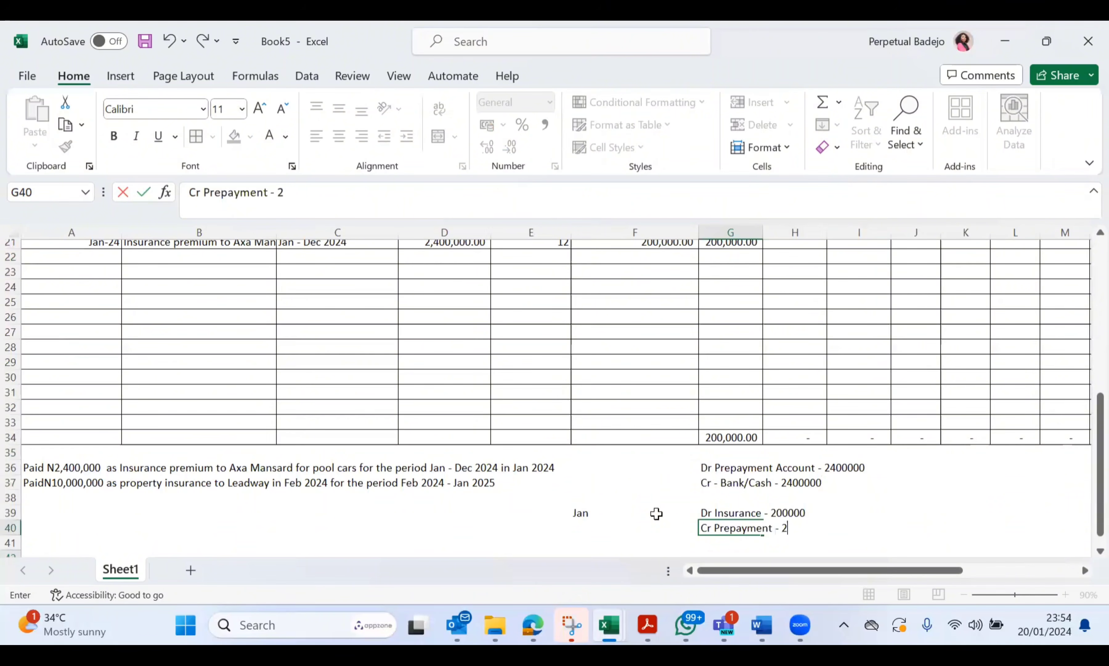
text(00000)
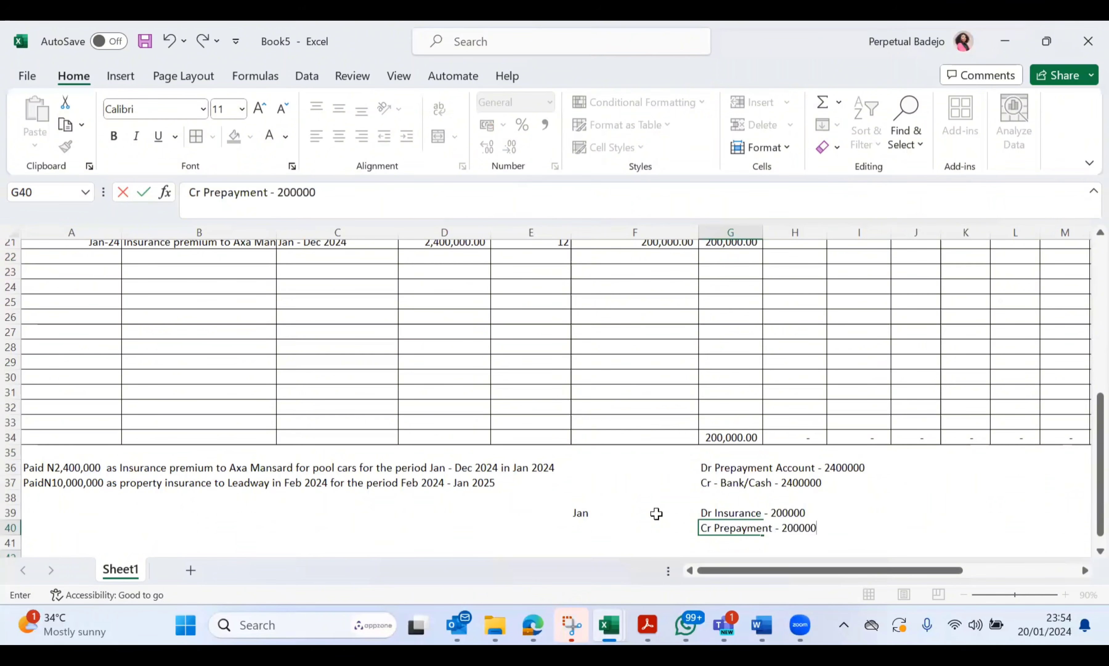
key(Return)
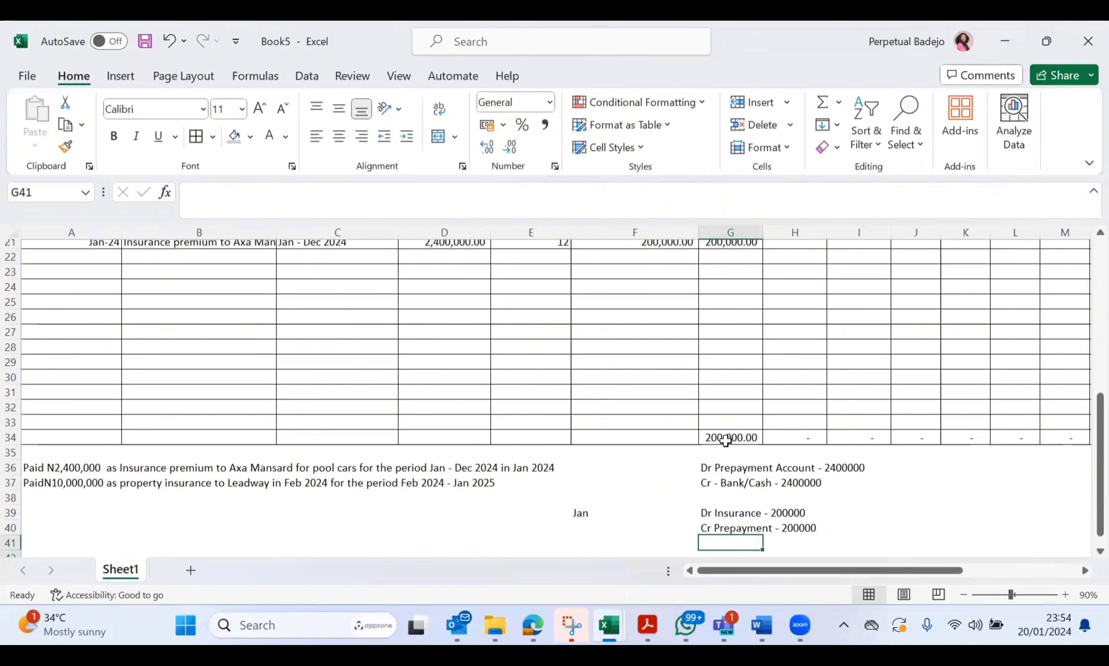
Enter Feb 2024 as the date of the second insurance payment in A22
click(726, 441)
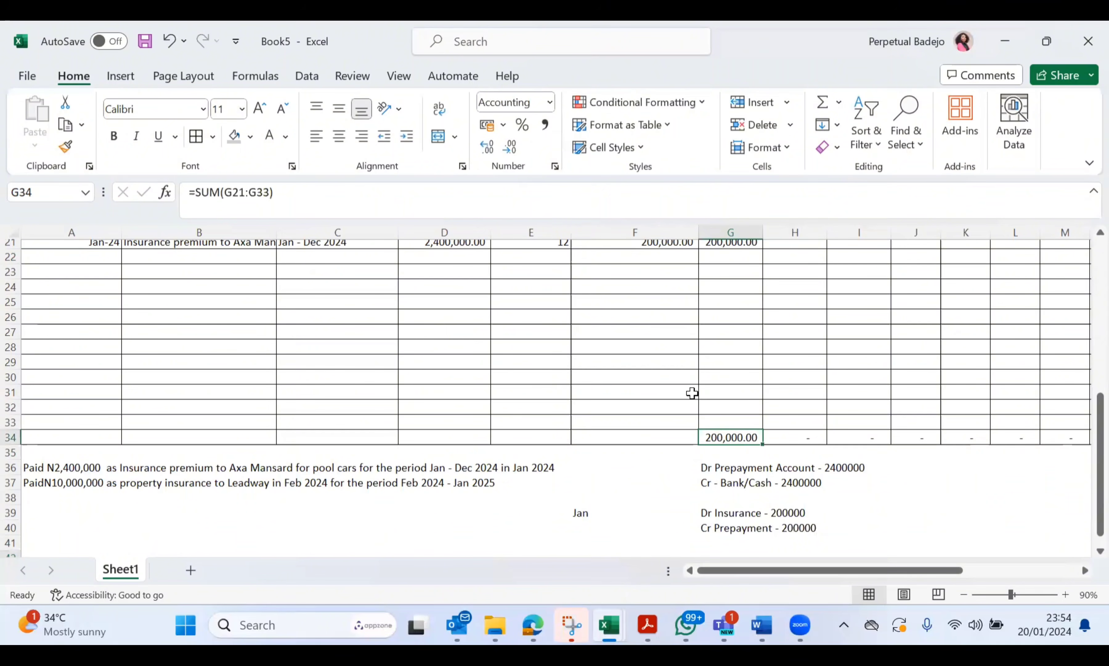
scroll(693, 391, up, 1)
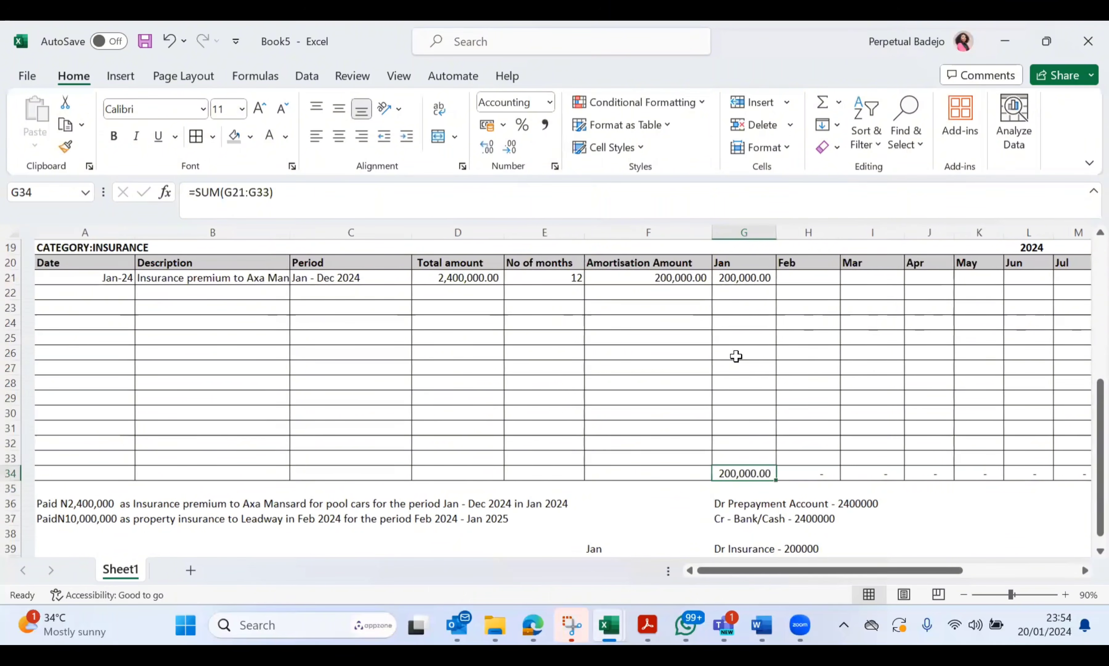
click(70, 290)
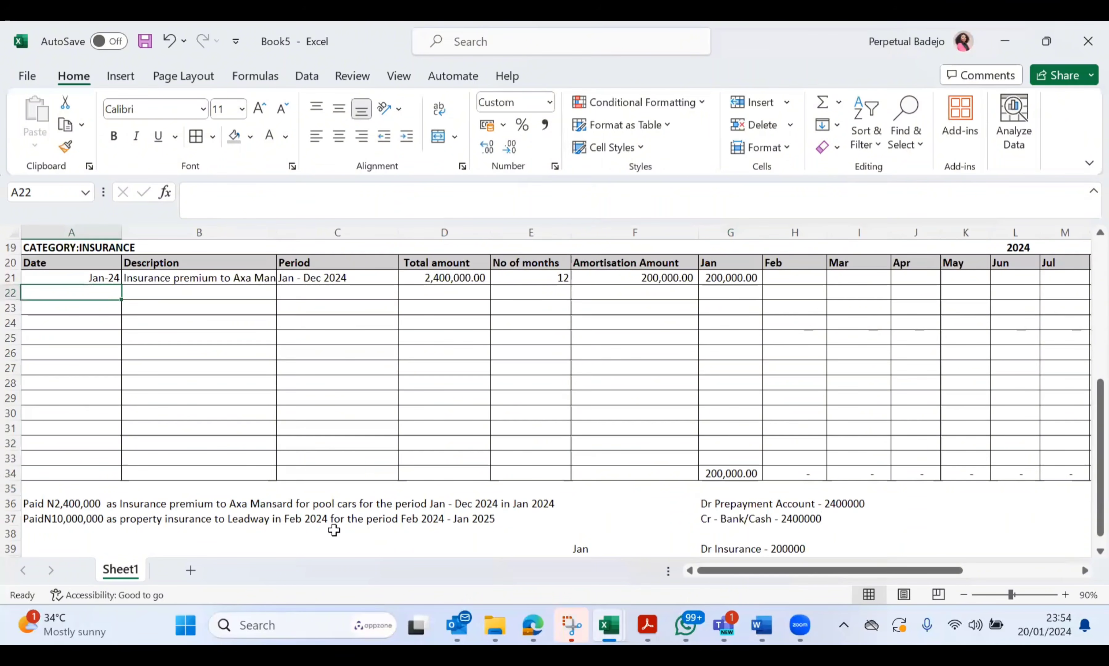
text(Fe)
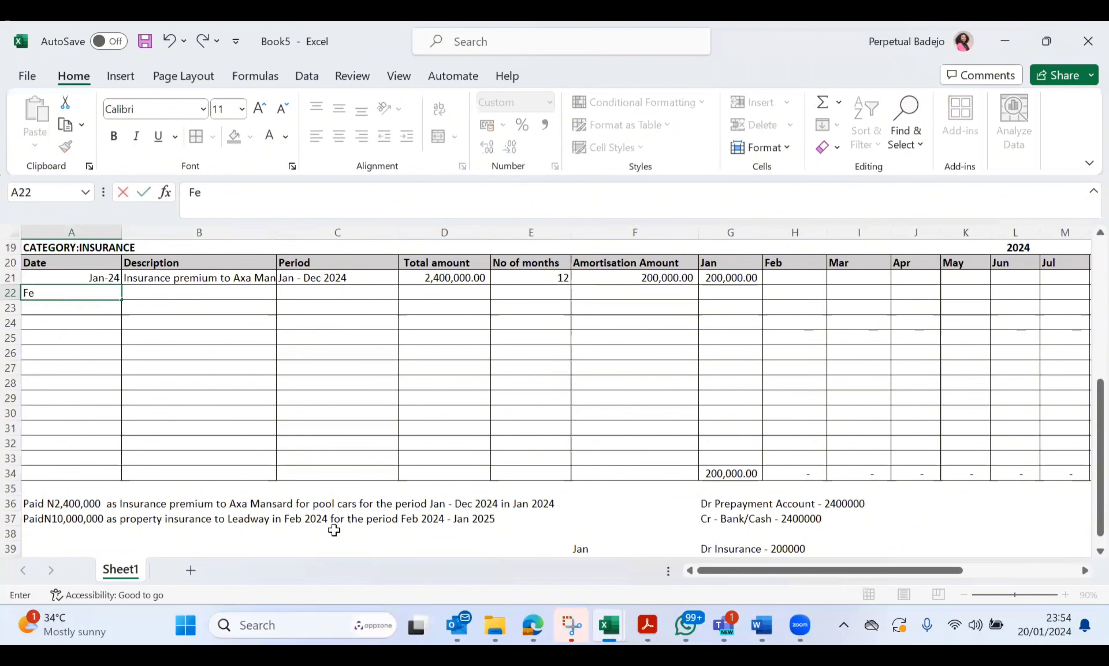
text(b 2024)
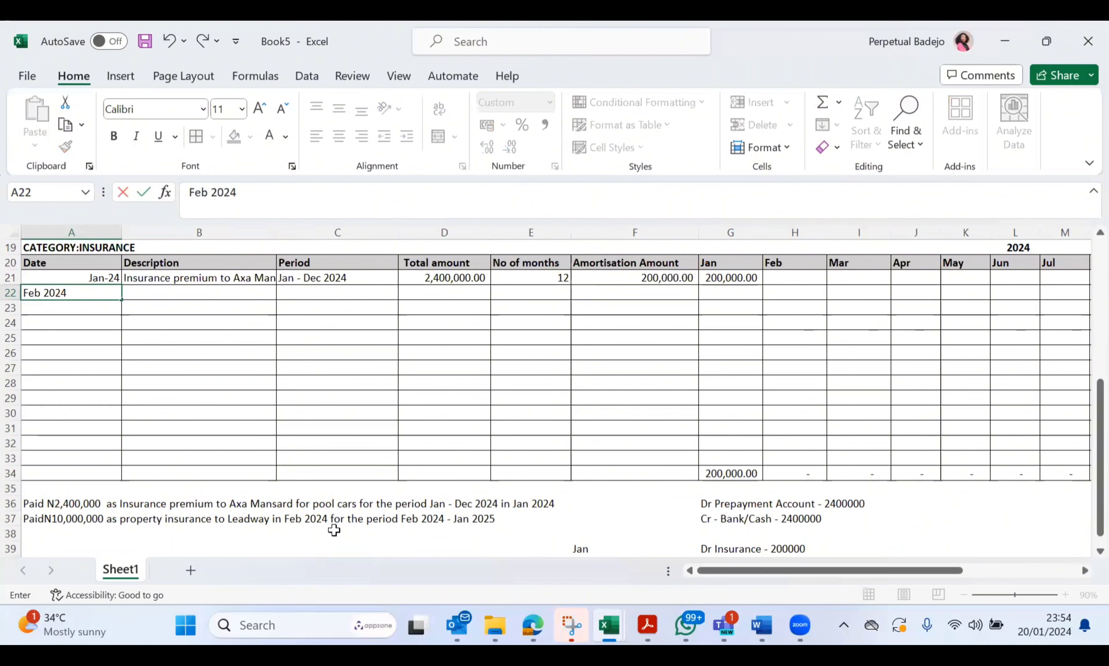
key(Tab)
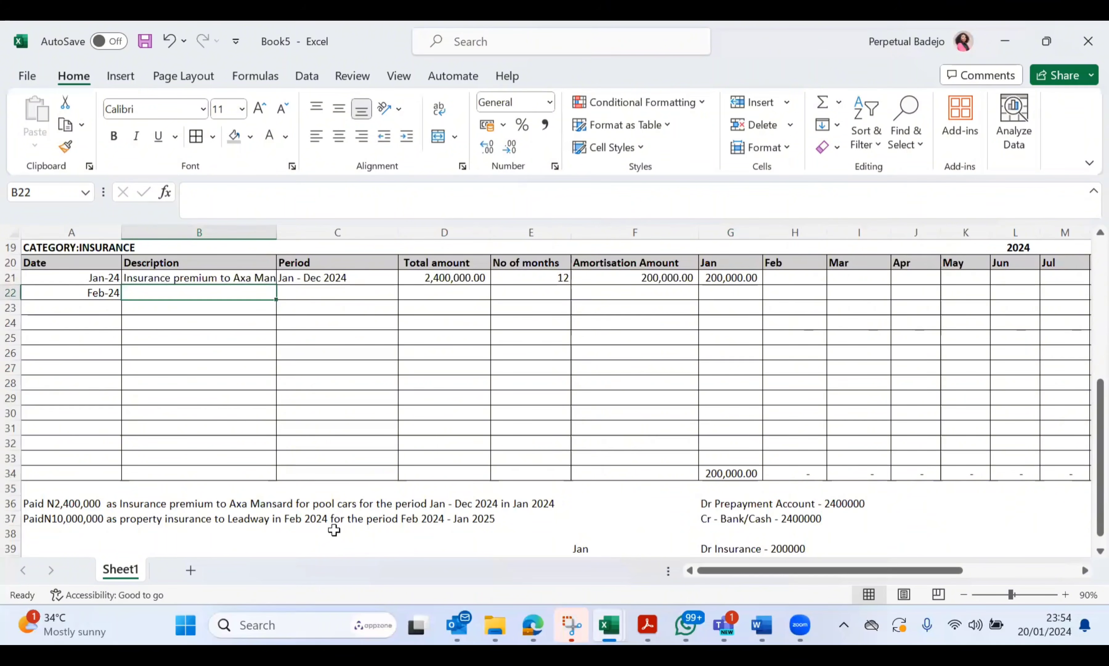
Describe the payment in B22 as "Insurance premuim to Leadway for Property"
text(Insuran)
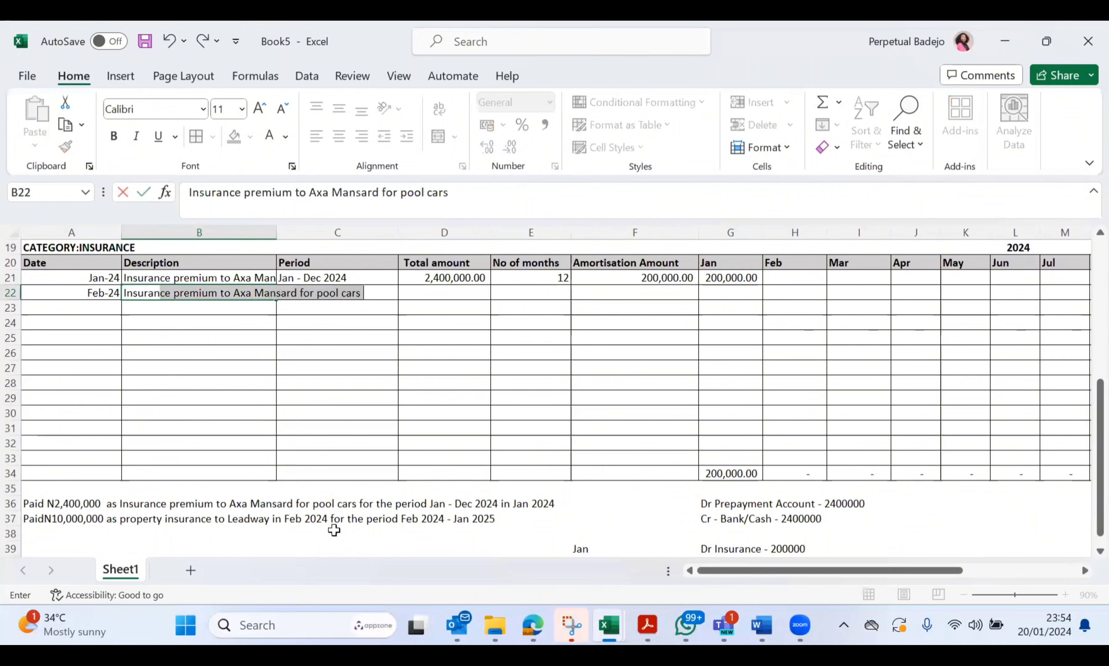
text(ce premiuim to LEAD)
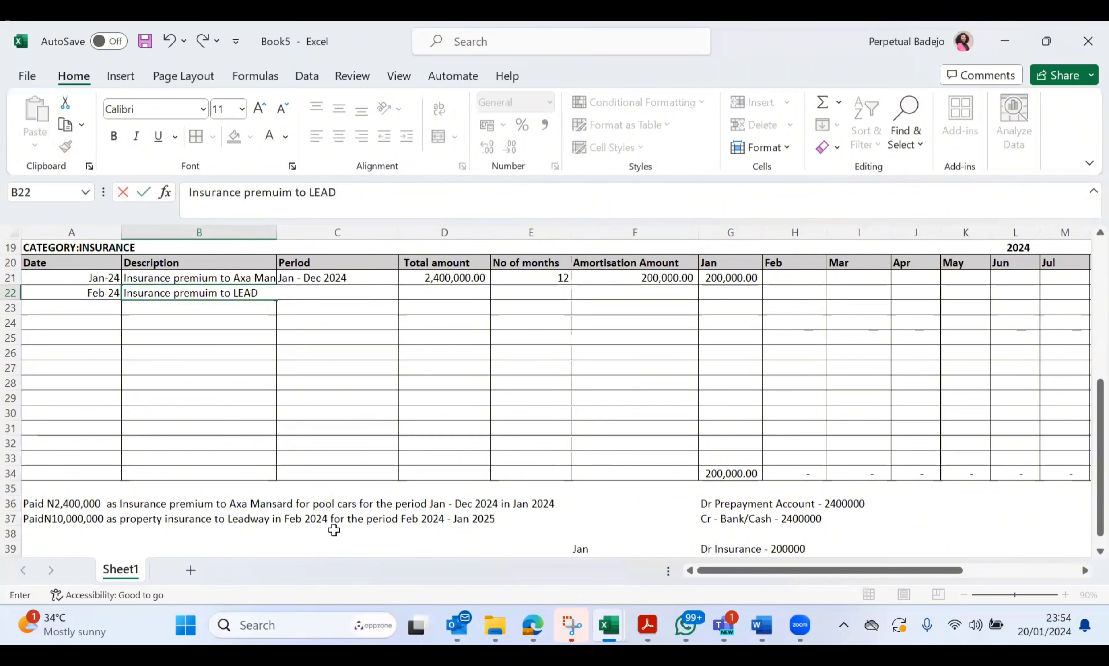
key(BackSpace)
key(BackSpace)
key(BackSpace)
text(eadw)
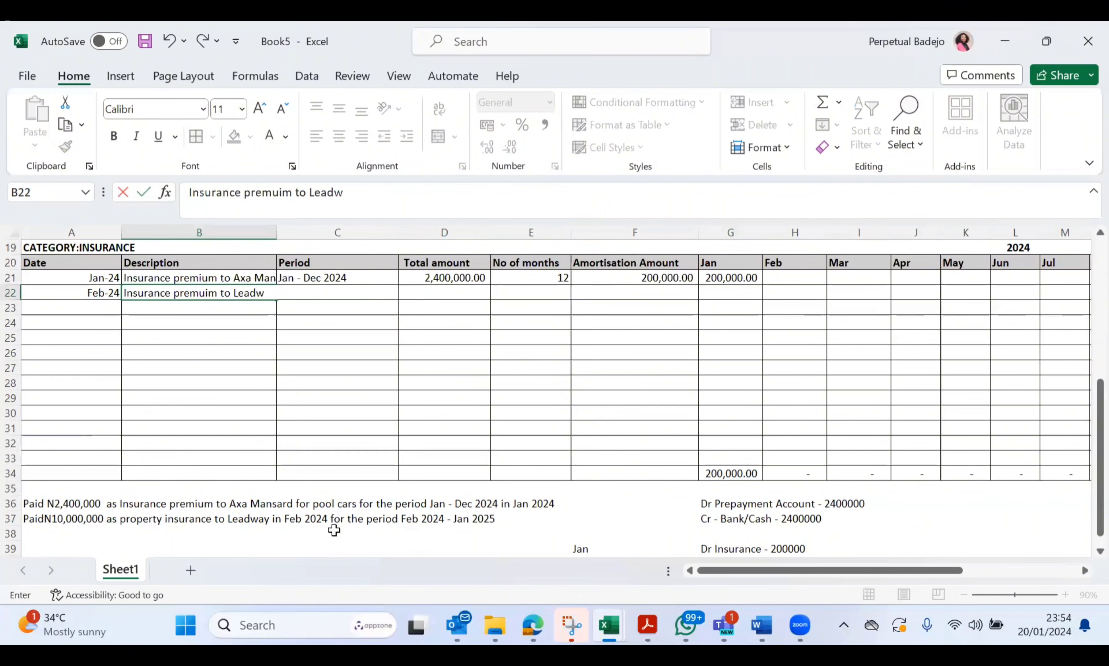
text(ay for P)
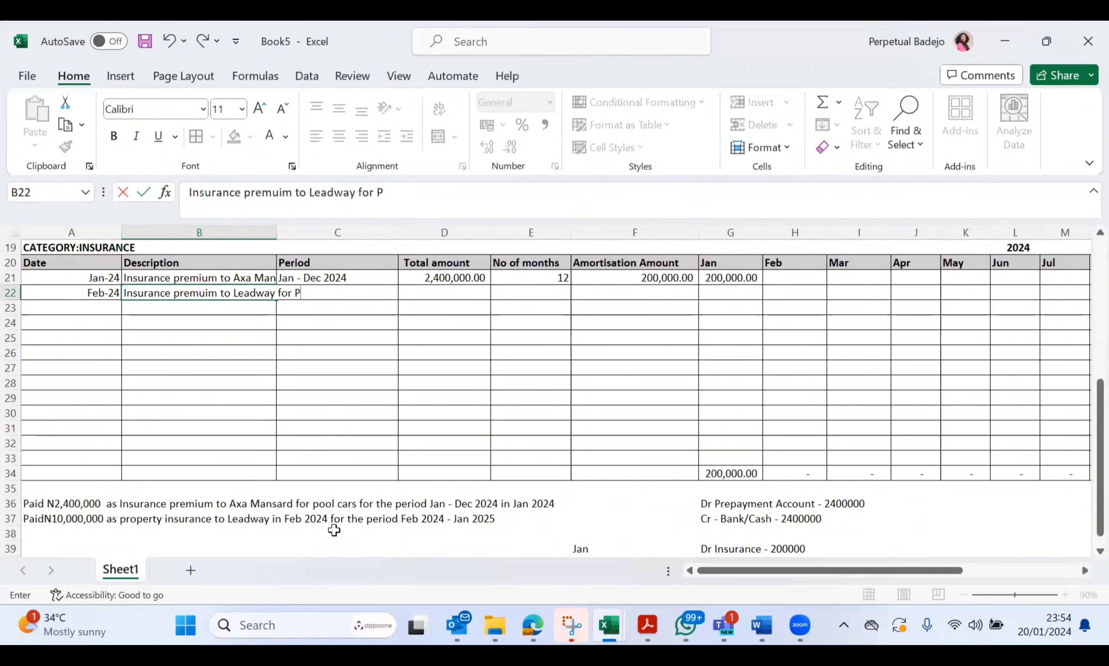
text(roperty)
key(Tab)
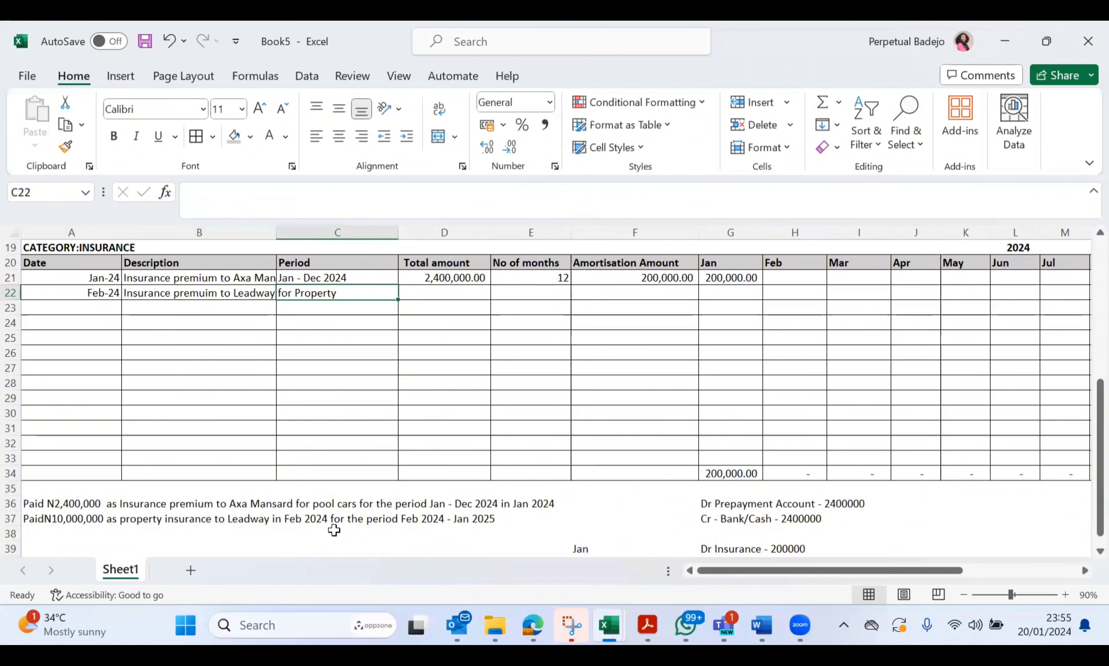
Enter the Leadway cover period "Feb 2024 - Jan 2025" in C22
text(Feb 20)
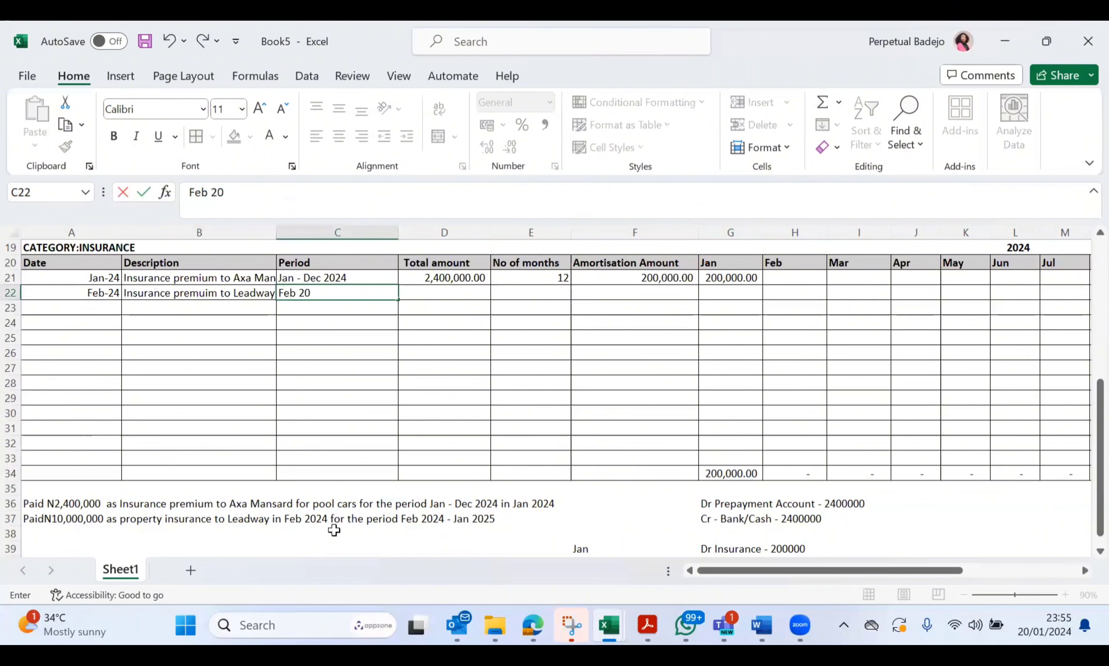
text(24 - J)
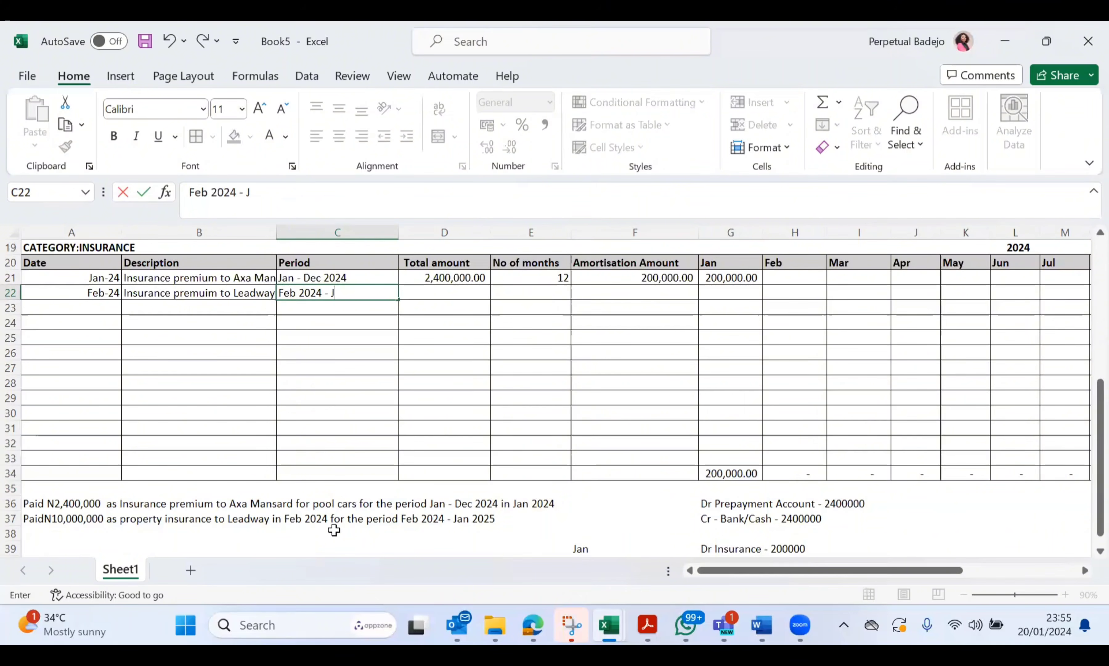
text(an 2025)
key(Tab)
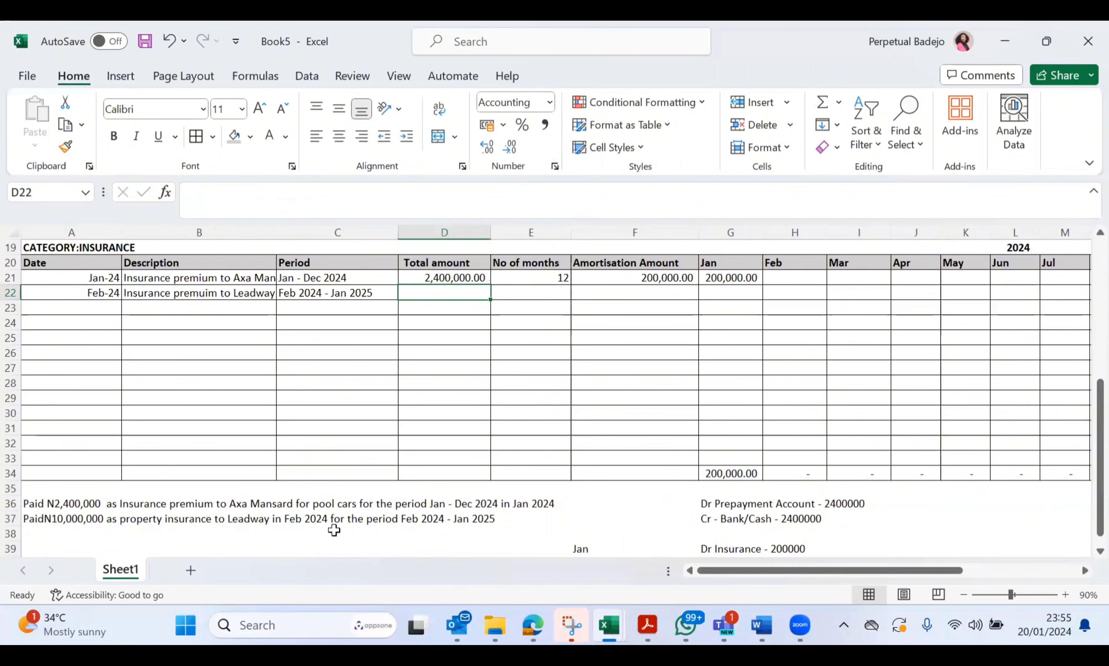
Enter the Leadway total amount 10000000 and 12 months in row 22, and copy the amortisation formula down to F22
text(100000)
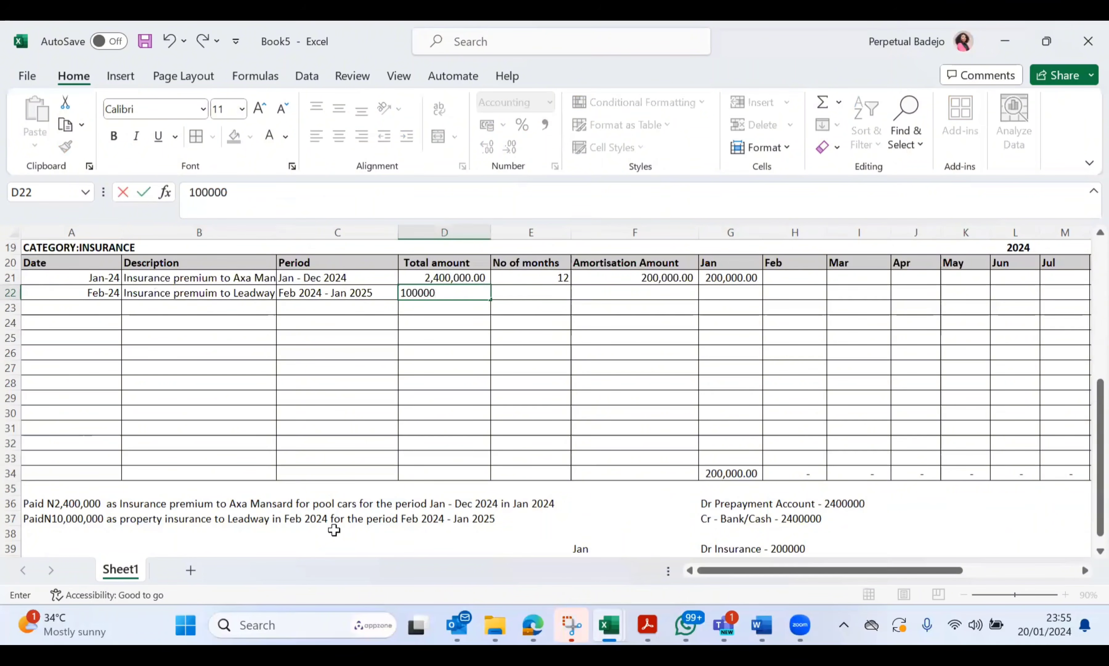
text(00)
key(Tab)
key(Page_Down)
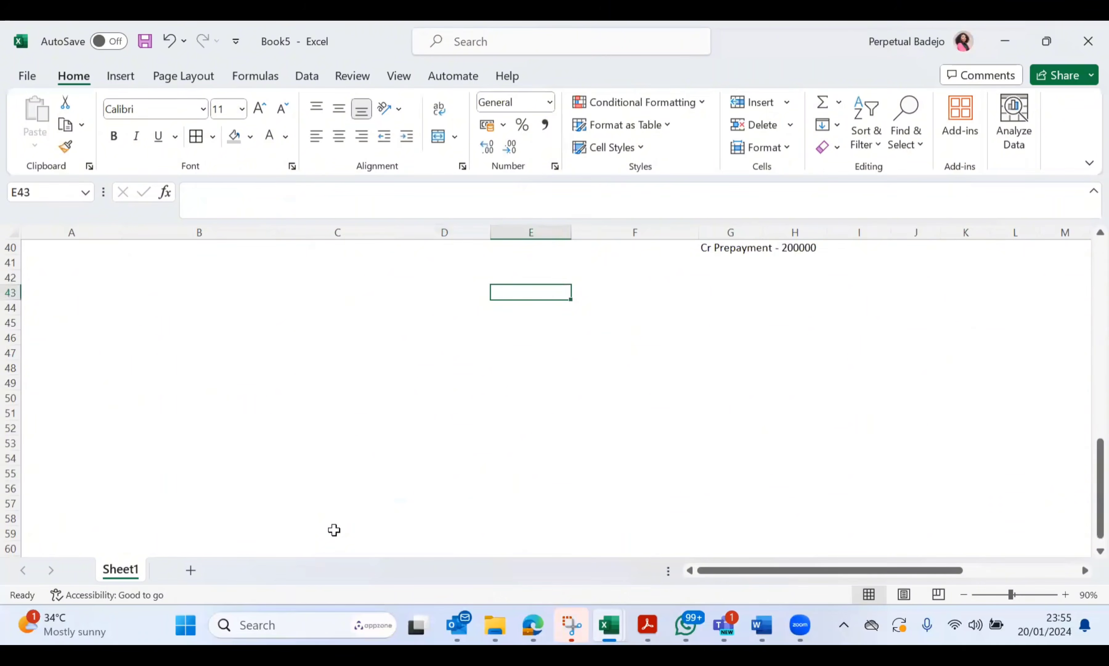
key(Page_Up)
text(12)
key(Tab)
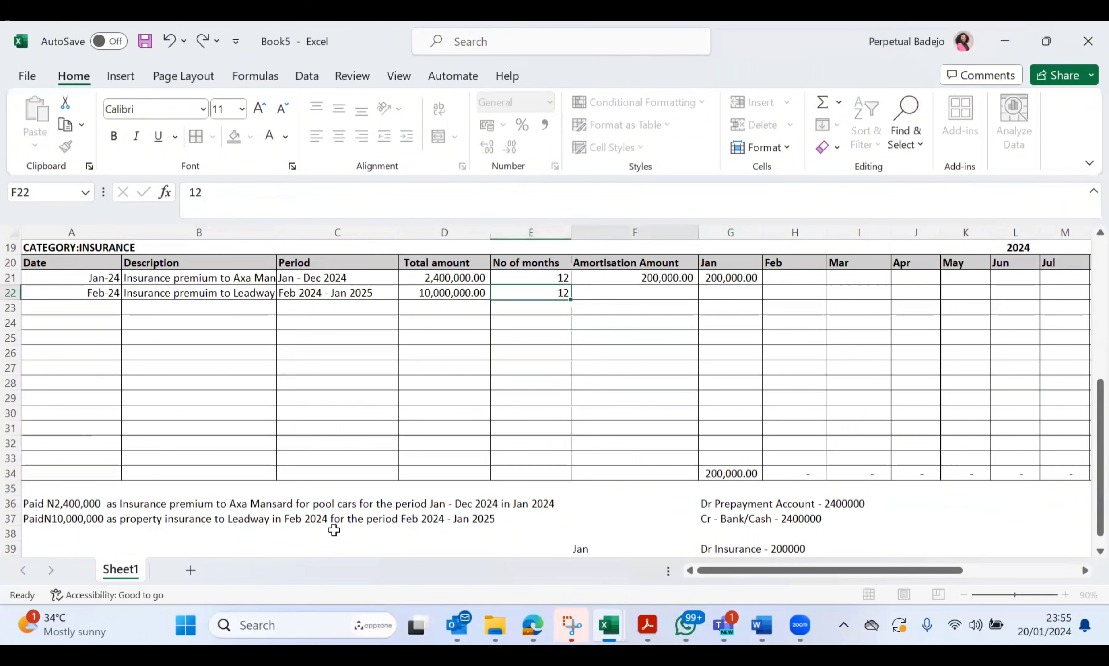
key(ctrl+d)
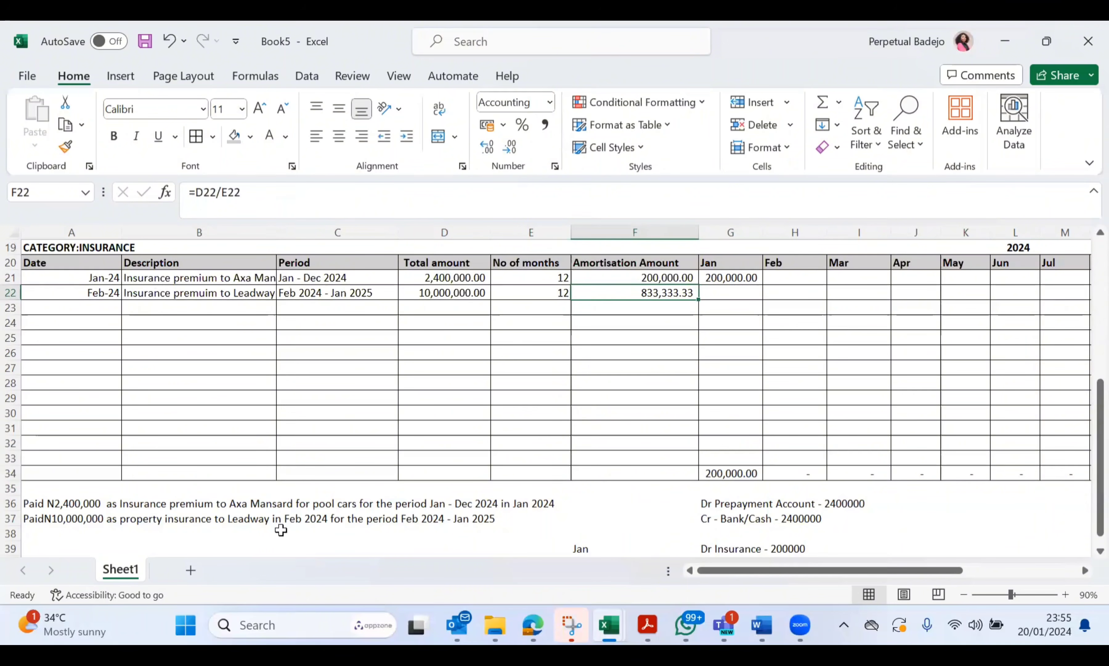
Link the February amortisation of the Axa Mansard premium in H21 to its monthly amount in F21
click(715, 291)
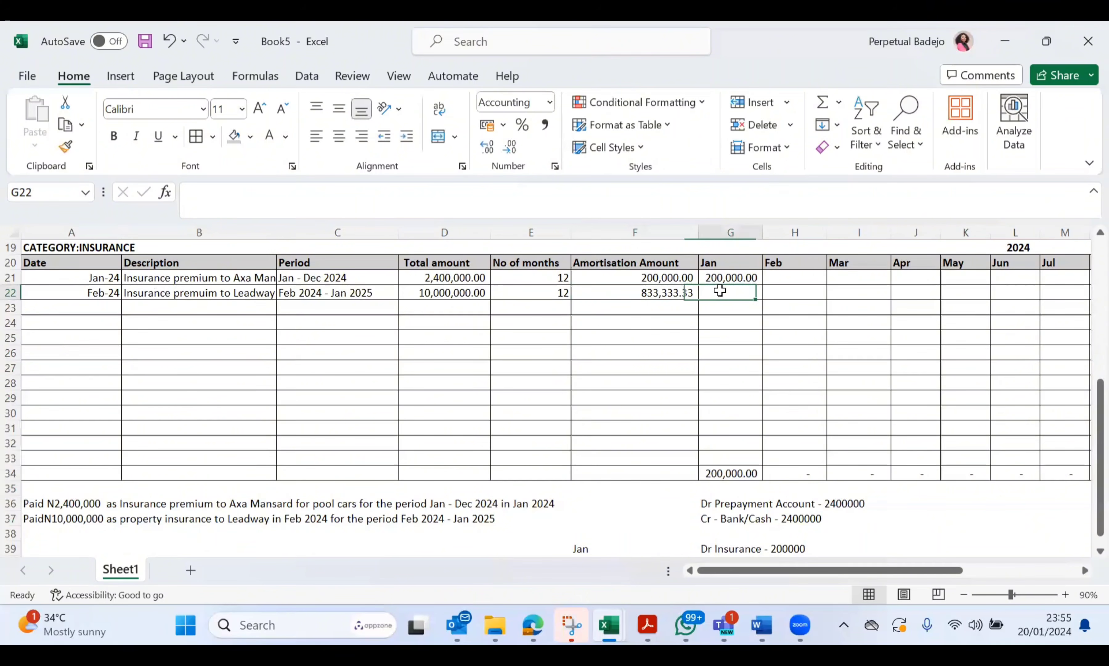
click(781, 292)
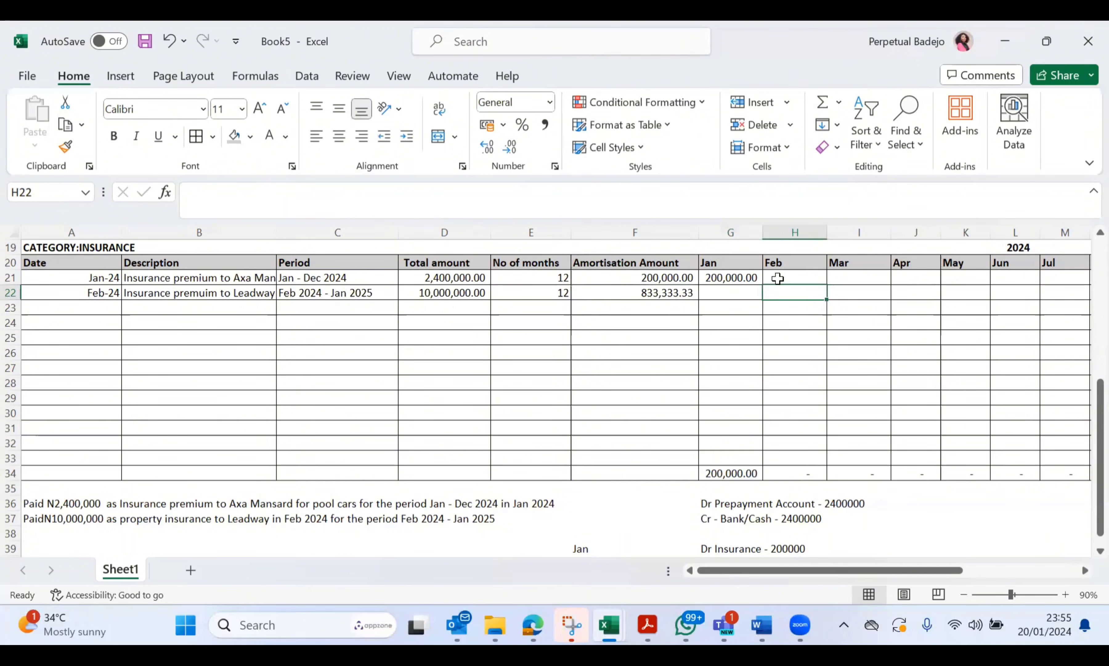
scroll(778, 278, up, 1)
scroll(778, 278, left, 1)
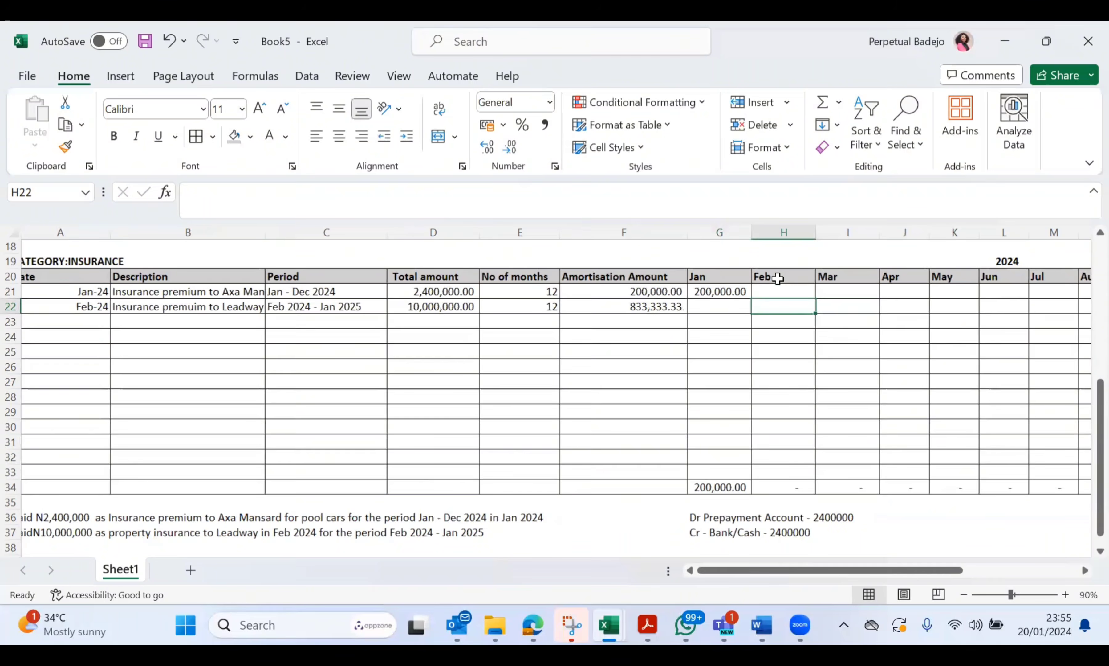
click(759, 289)
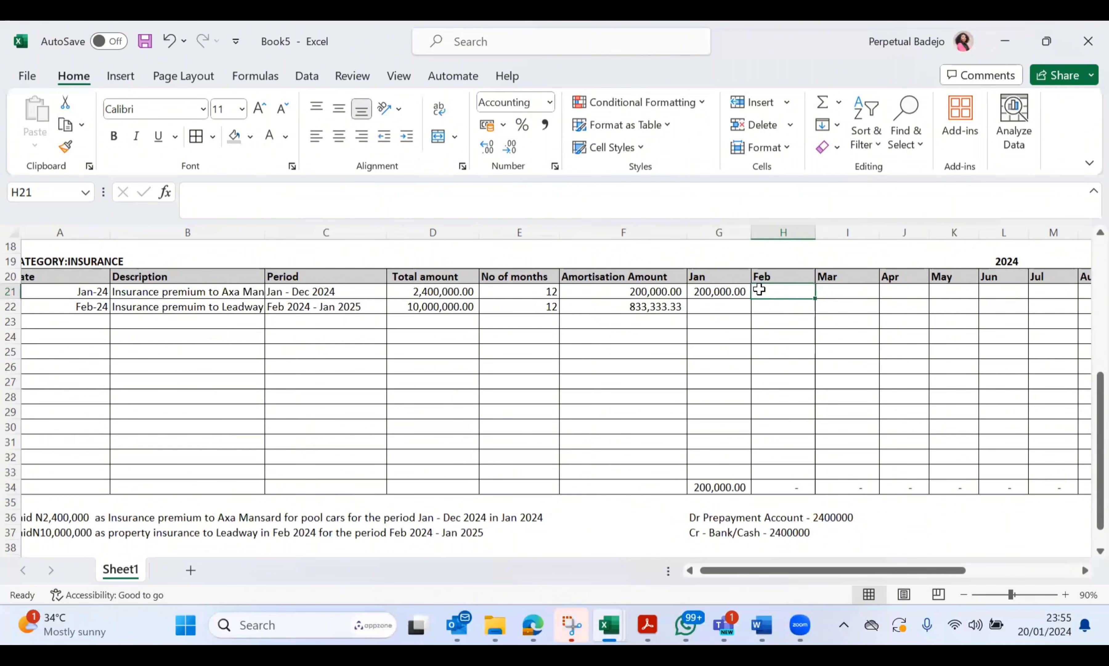
click(10, 292)
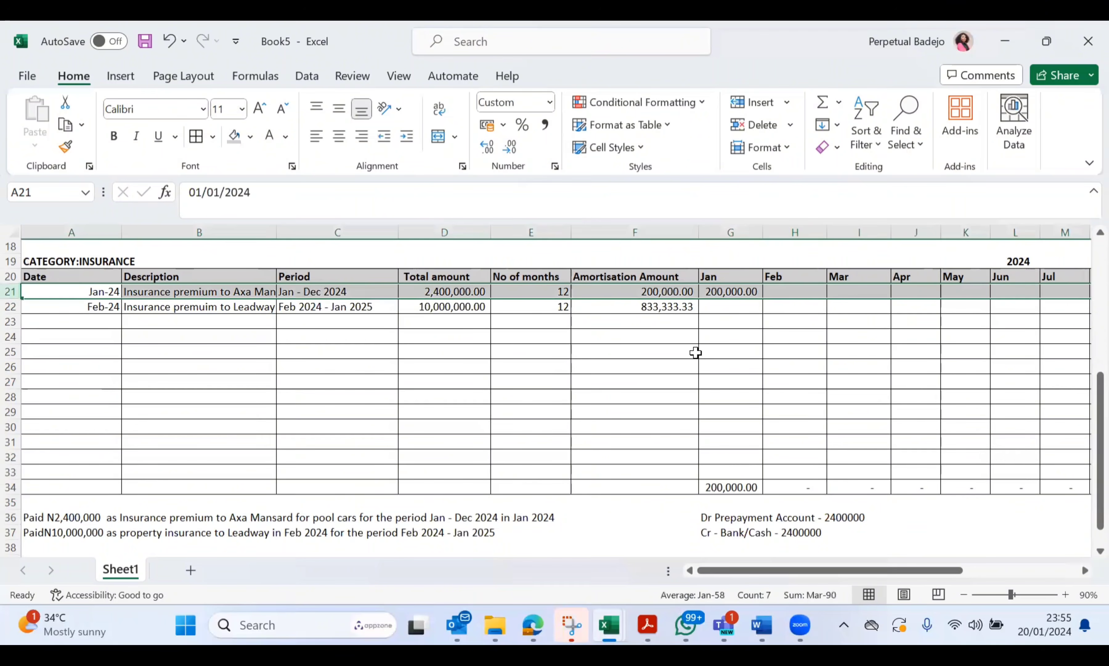
click(787, 291)
text(=)
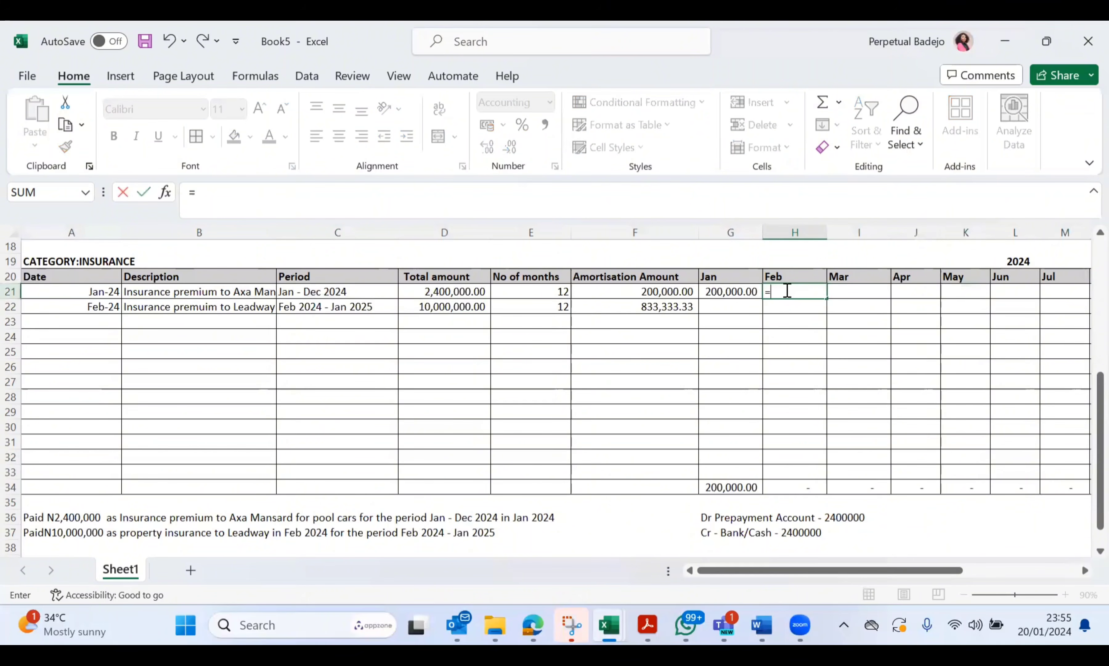
click(670, 290)
key(Return)
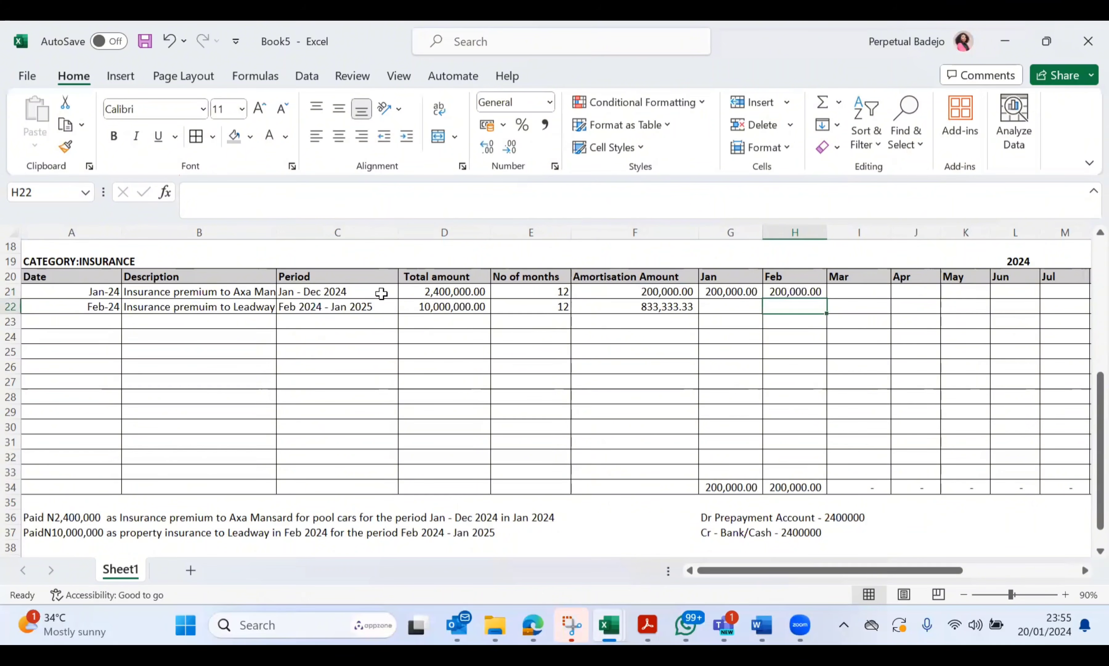
Link the Leadway February amortisation in H22 to F22 and widen column H to fit the February total
text(=)
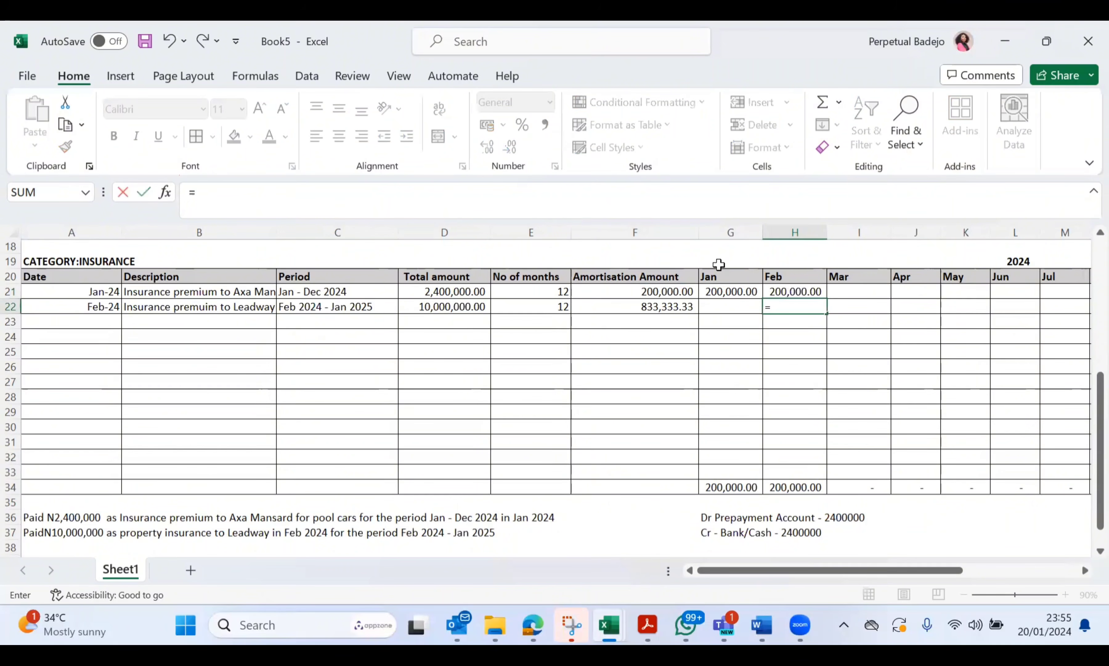
click(658, 305)
key(Return)
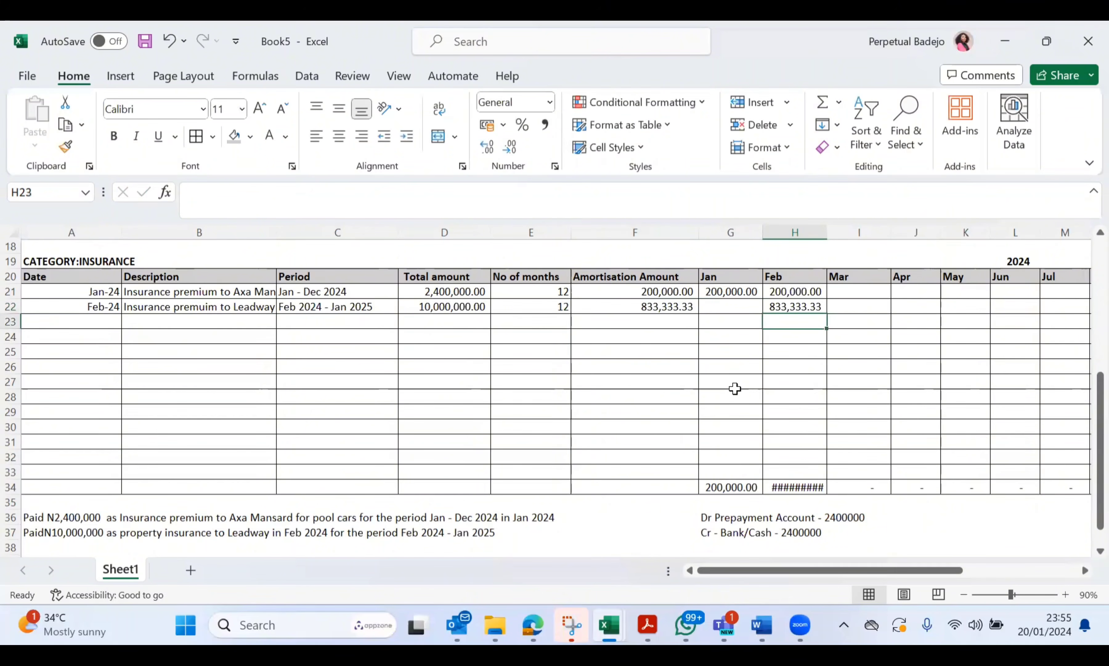
scroll(734, 388, right, 1)
drag(796, 232, 809, 232)
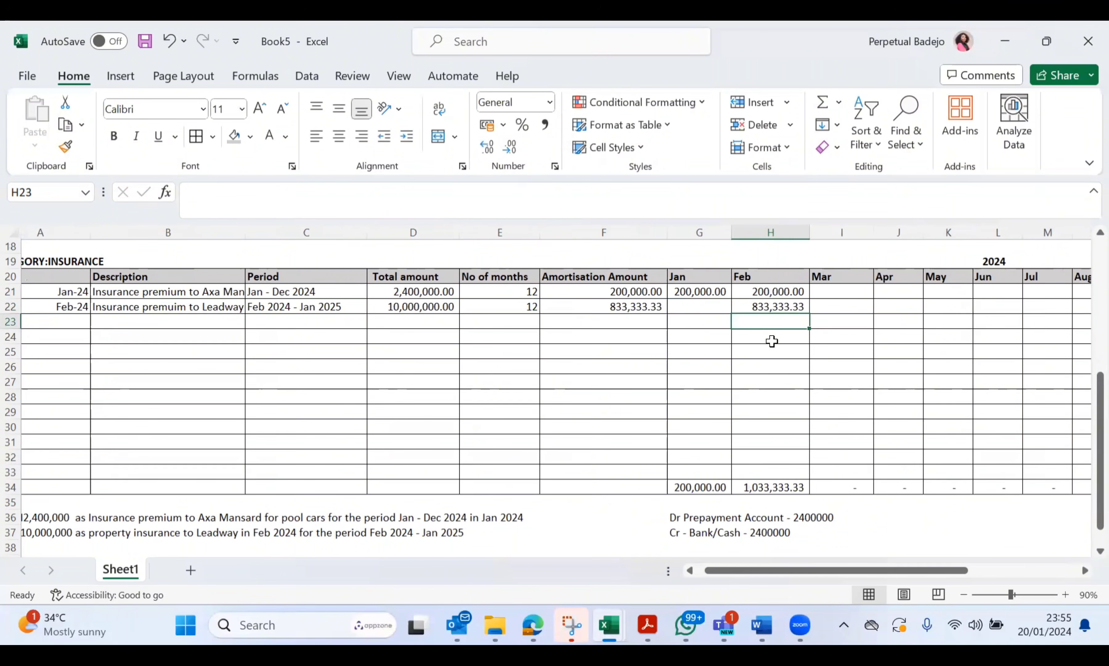
Label the next monthly amortisation entry "Feb" in F43 below the January entry
click(747, 484)
scroll(743, 483, down, 1)
scroll(840, 516, down, 1)
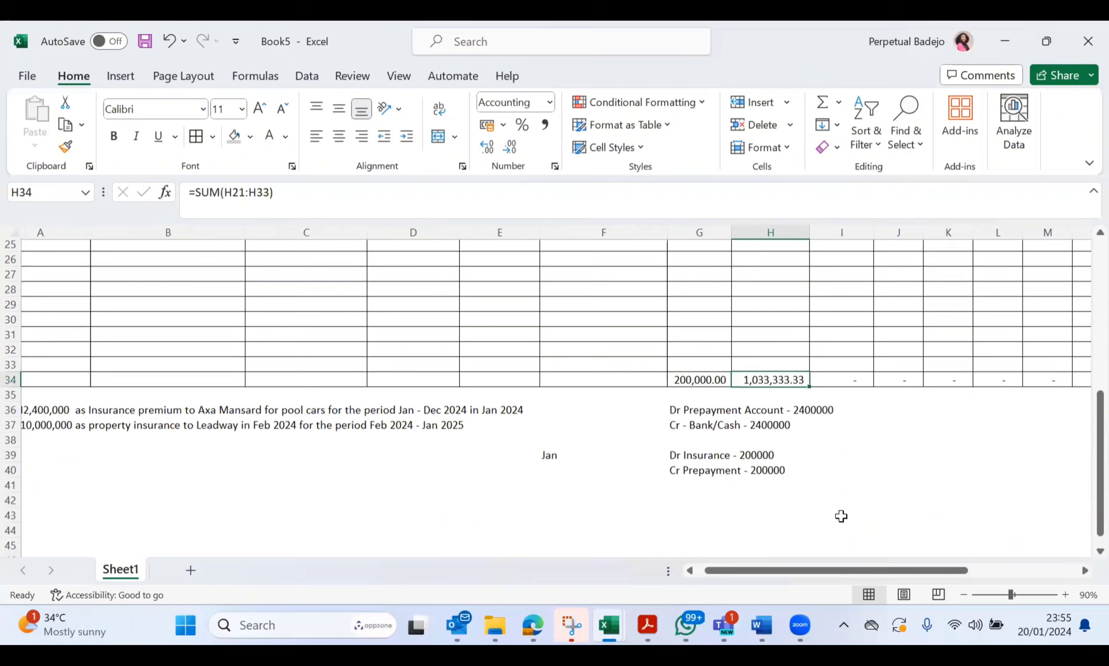
scroll(841, 516, down, 1)
click(572, 498)
text(F)
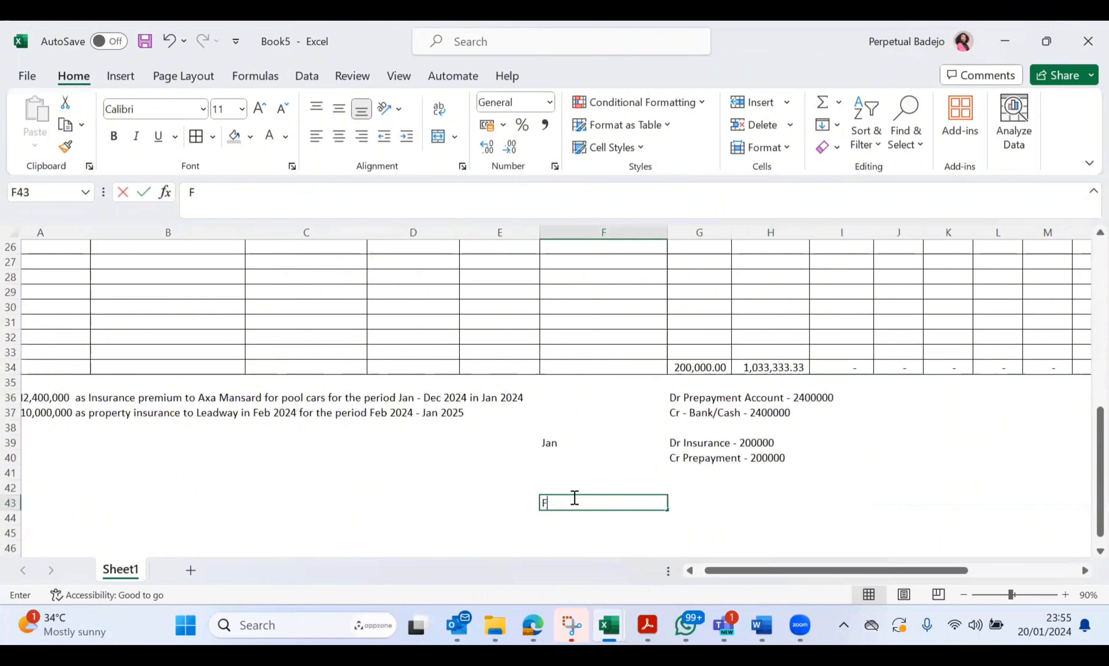
text(eb)
key(Tab)
Enter the February expense debit "Dr Insurance 1033333.33" in G43
text(Dr)
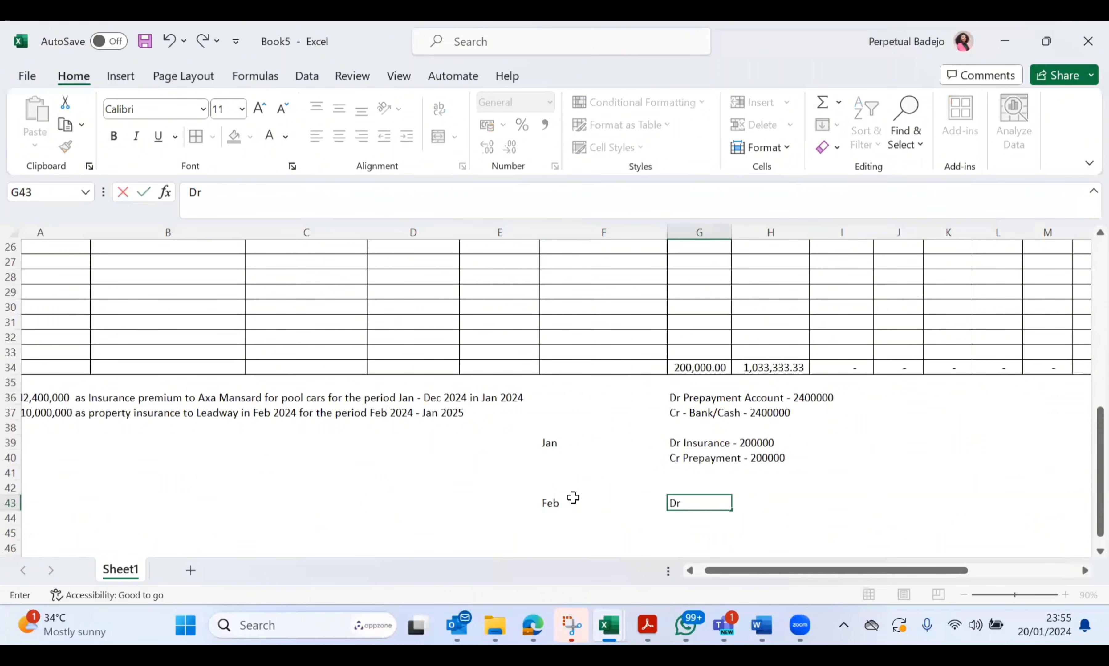
text( Insurance 1033333)
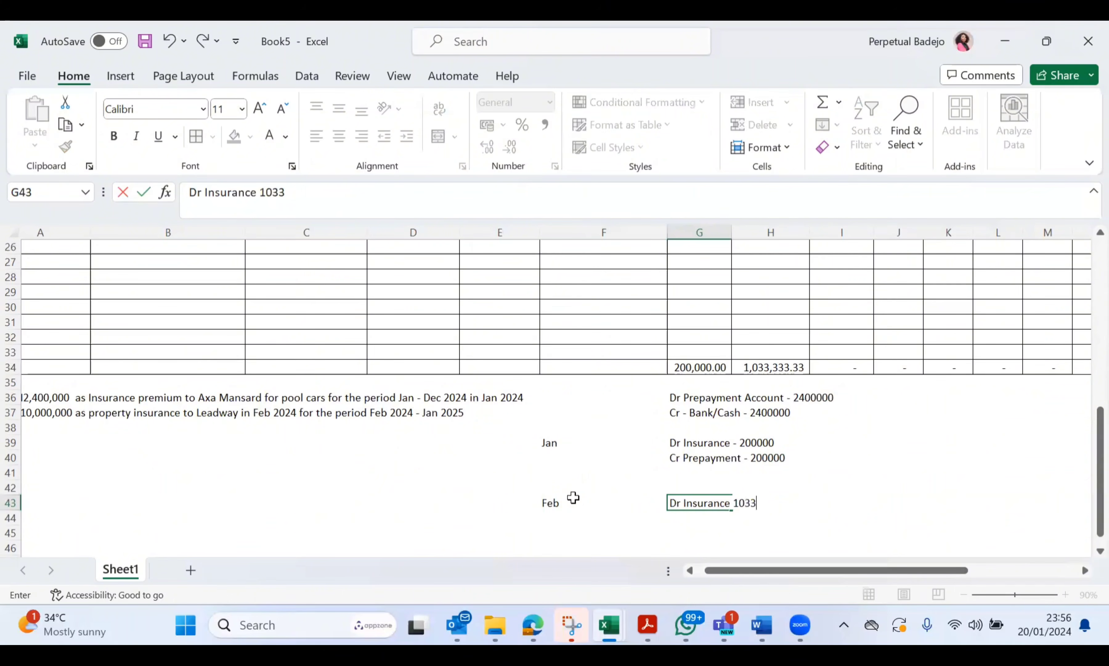
text(.33)
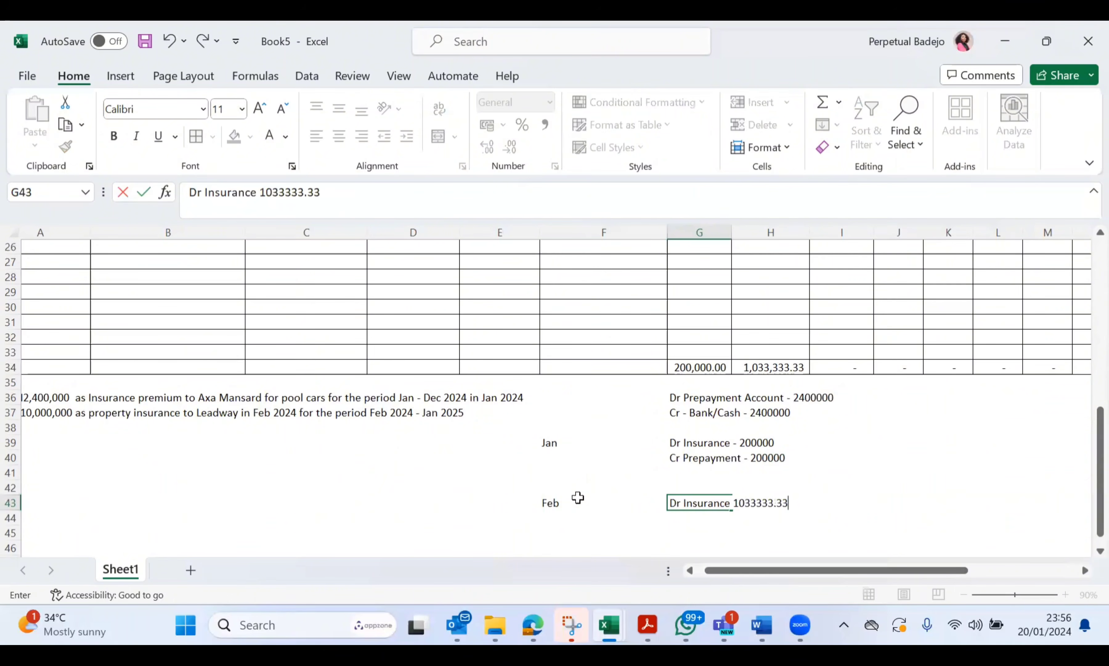
key(Return)
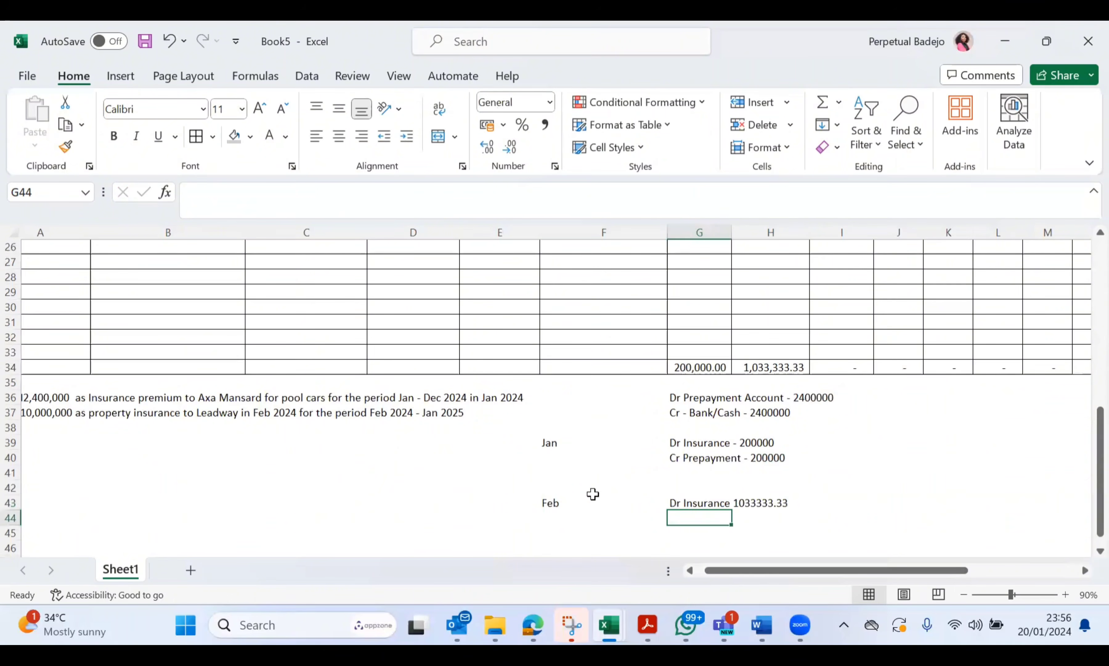
Enter the February credit line "Cr Prepayment 1033333.33" in G44 below the insurance debit
click(759, 371)
double_click(678, 515)
text(Cr)
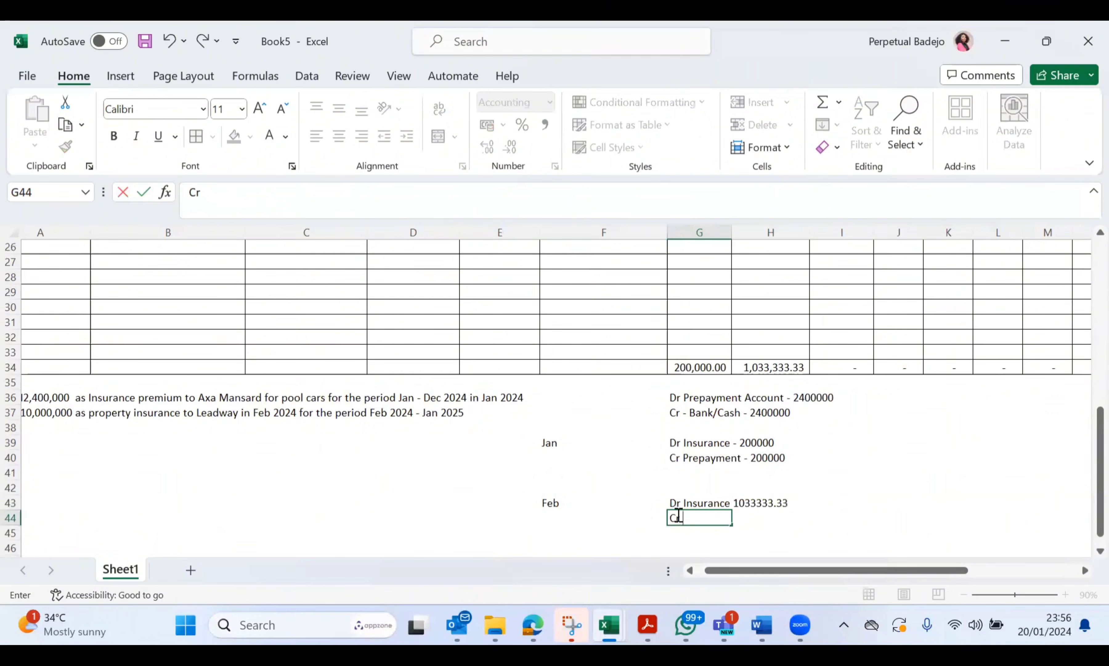
text( Prepayment 1)
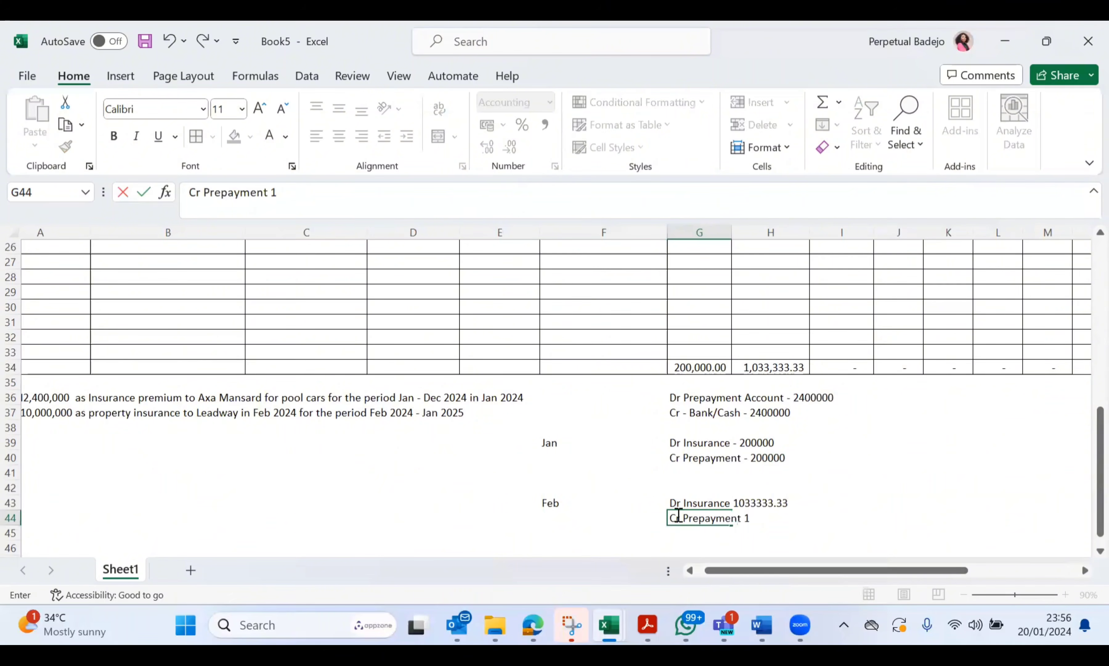
text(033333.33)
key(Return)
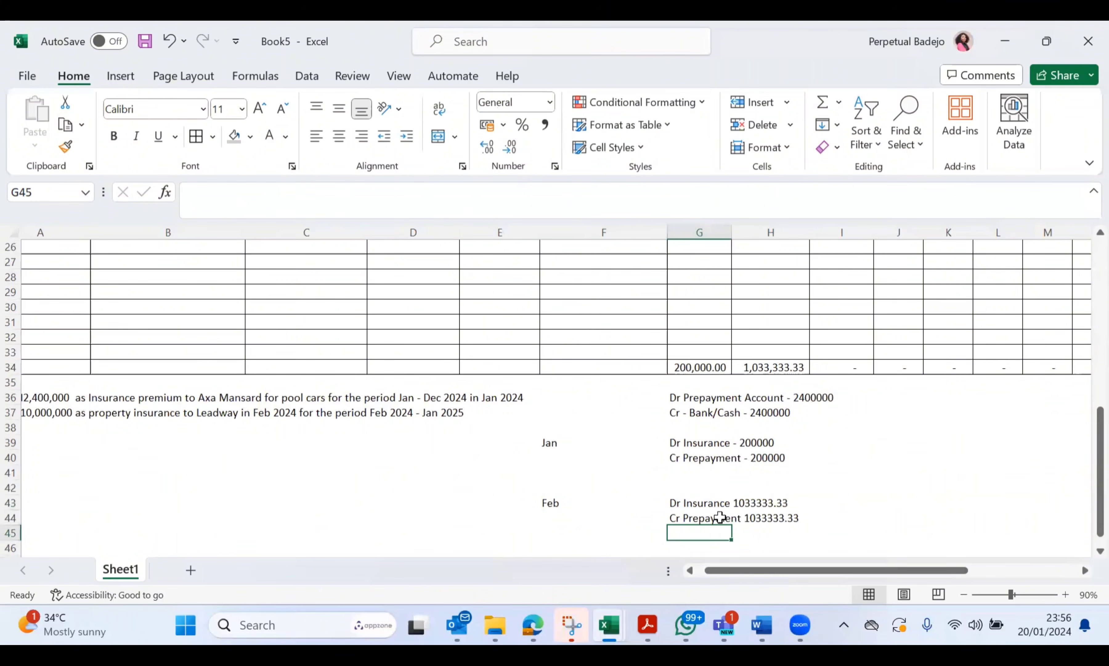
Copy the months-remaining and EOY balance formulas from S4:T4 into S21:T21 and fill them down to row 22
scroll(733, 518, right, 3)
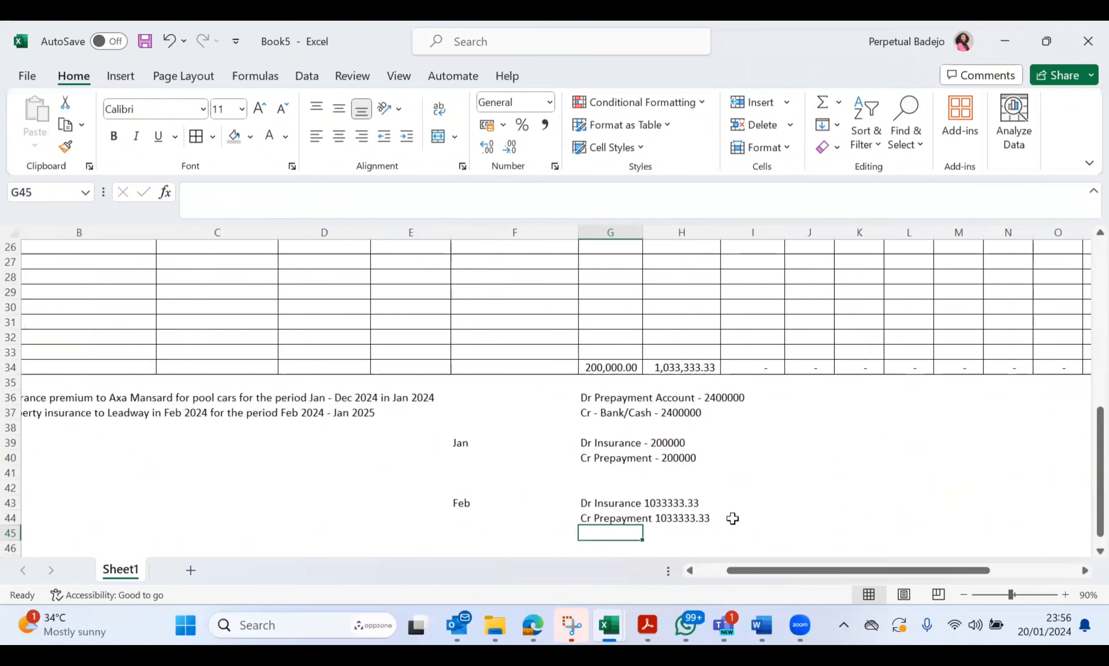
scroll(733, 518, up, 1)
scroll(732, 518, up, 3)
scroll(733, 518, right, 5)
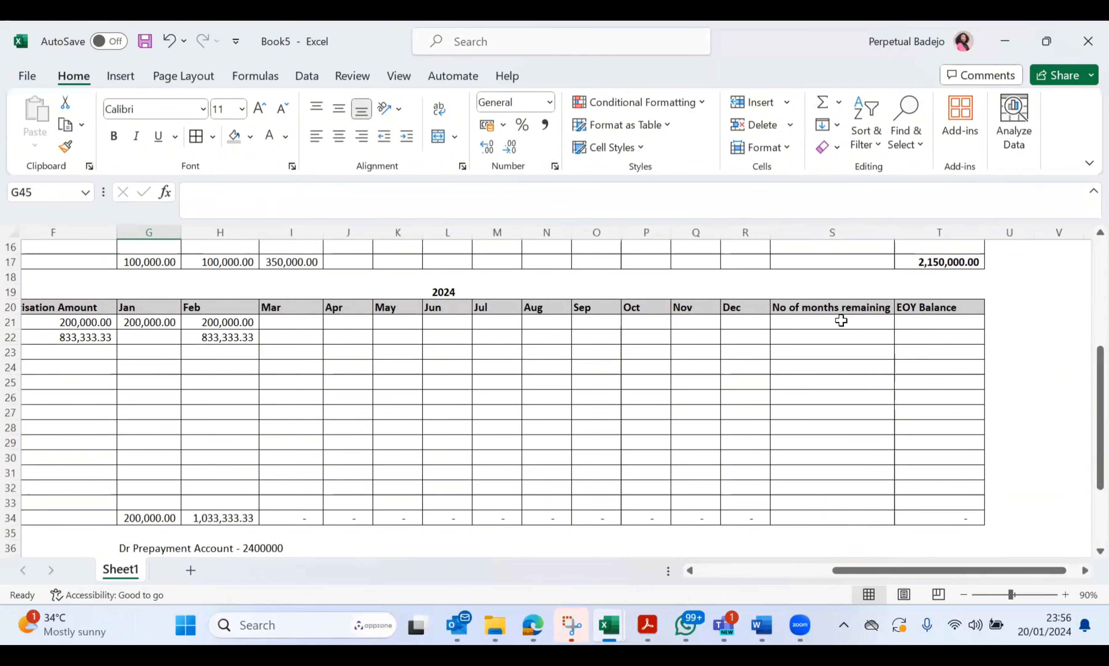
click(911, 321)
scroll(912, 321, up, 5)
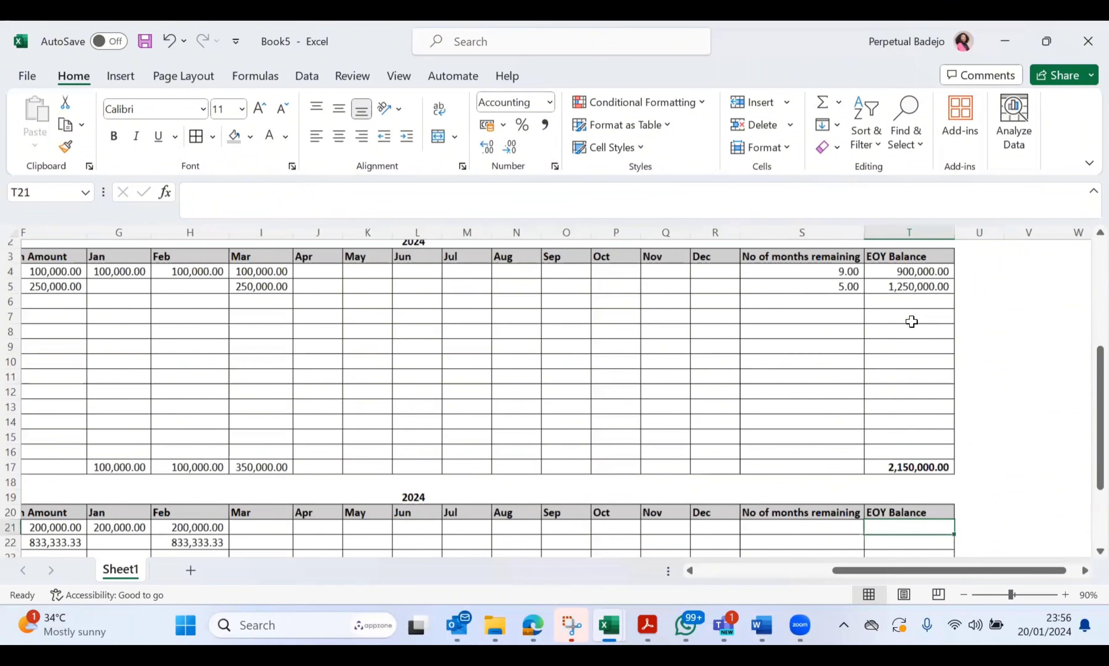
drag(812, 288, 898, 284)
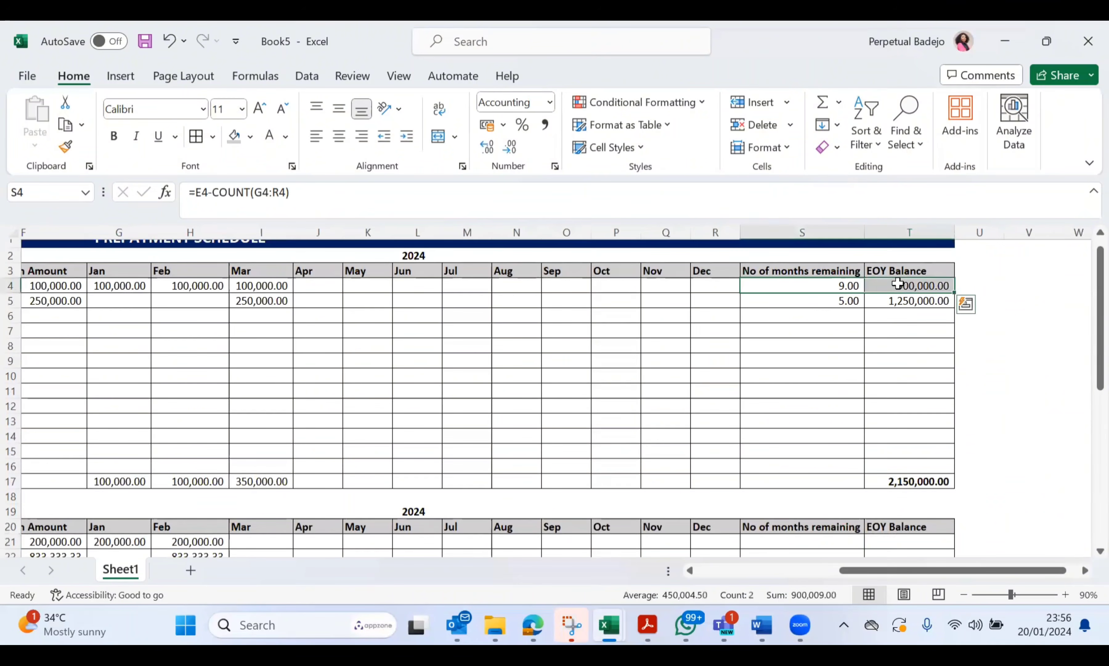
key(ctrl+c)
scroll(898, 284, down, 3)
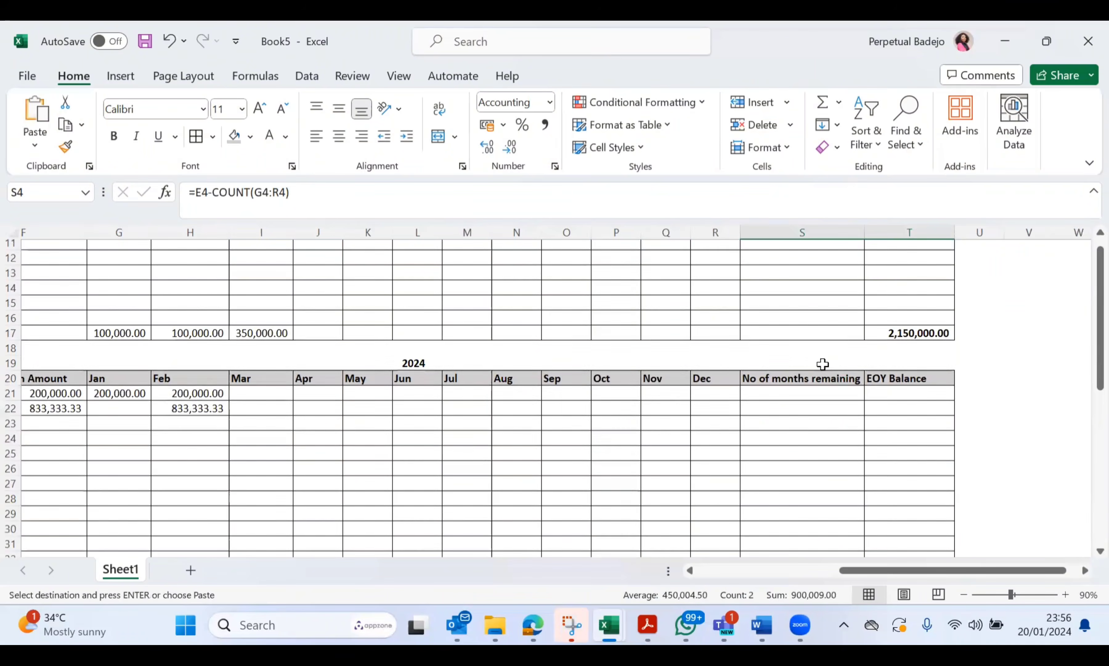
click(793, 393)
key(ctrl+v)
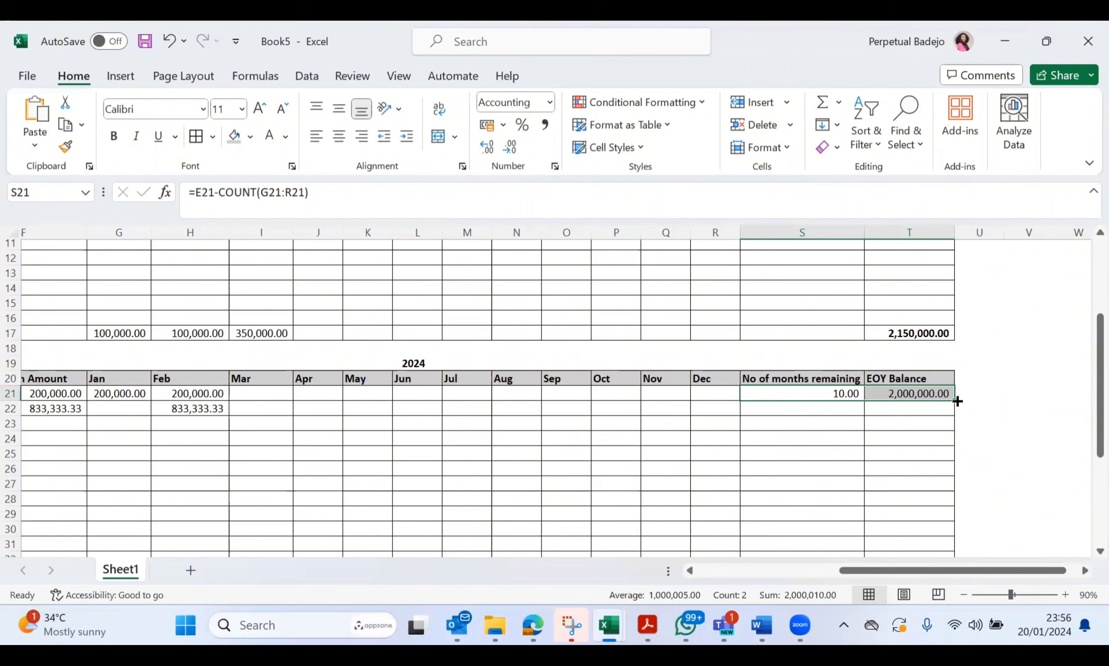
drag(956, 401, 957, 415)
click(861, 457)
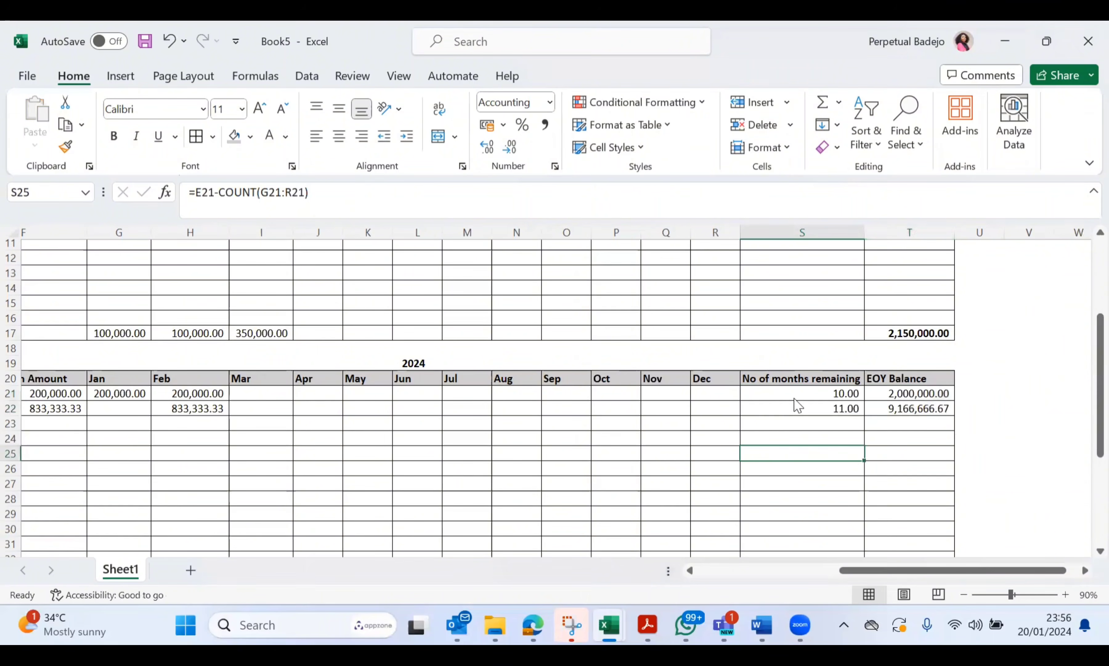
Check the remaining months and EOY balances of the Axa Mansard and Leadway rows against their schedule entries and the insurance total
click(788, 396)
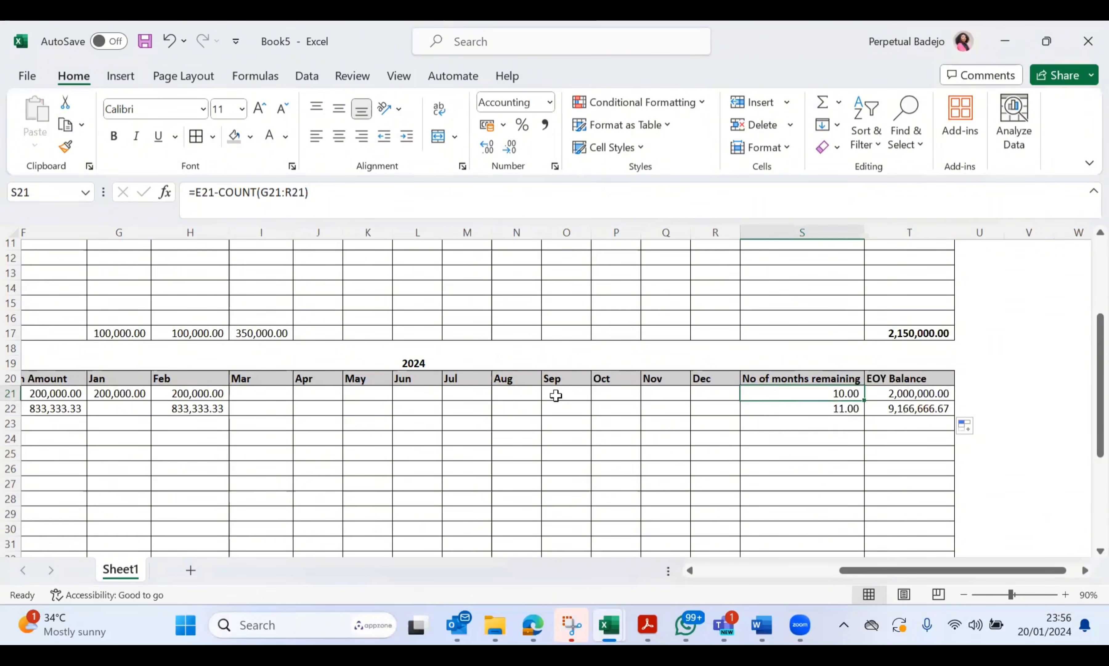
scroll(554, 397, left, 5)
click(11, 395)
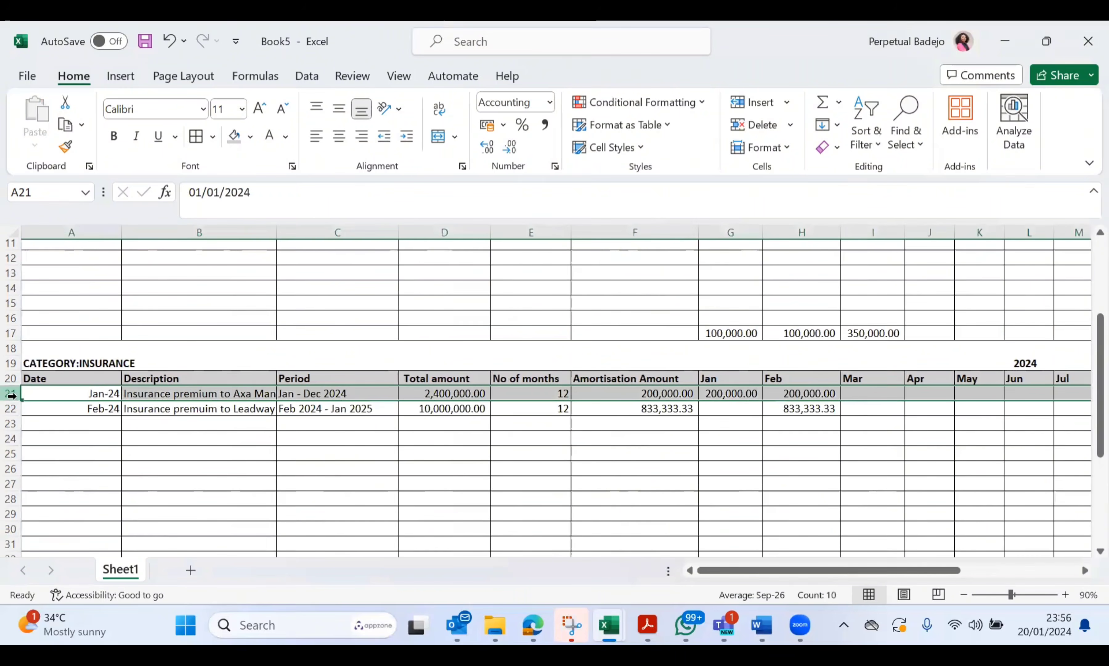
scroll(431, 441, right, 3)
scroll(432, 439, right, 3)
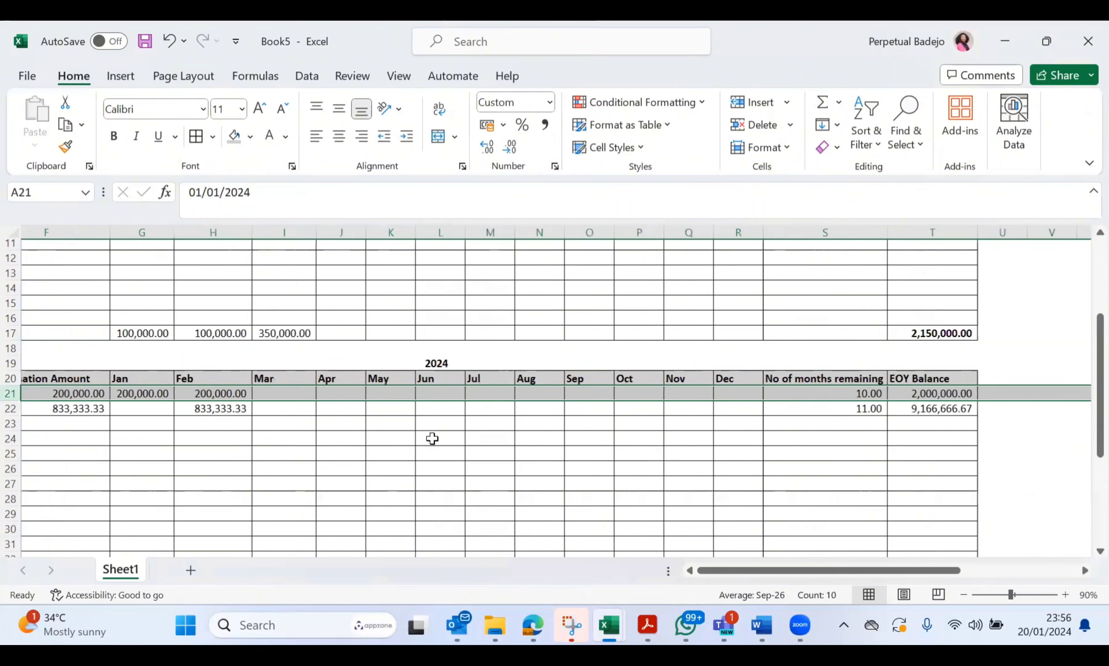
click(792, 395)
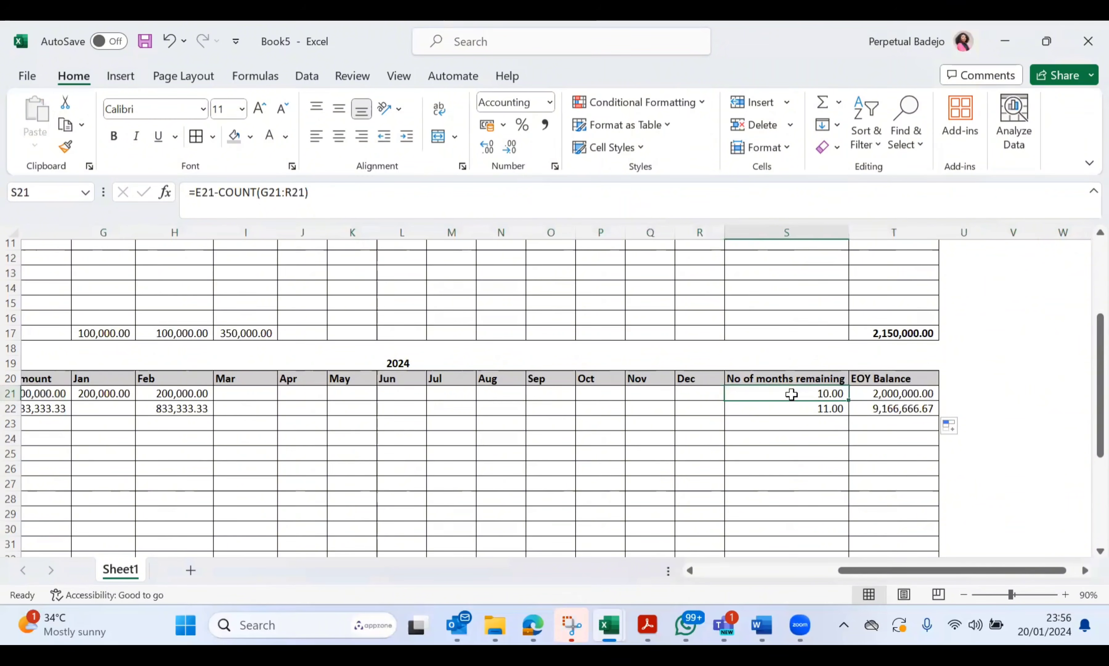
scroll(156, 327, left, 6)
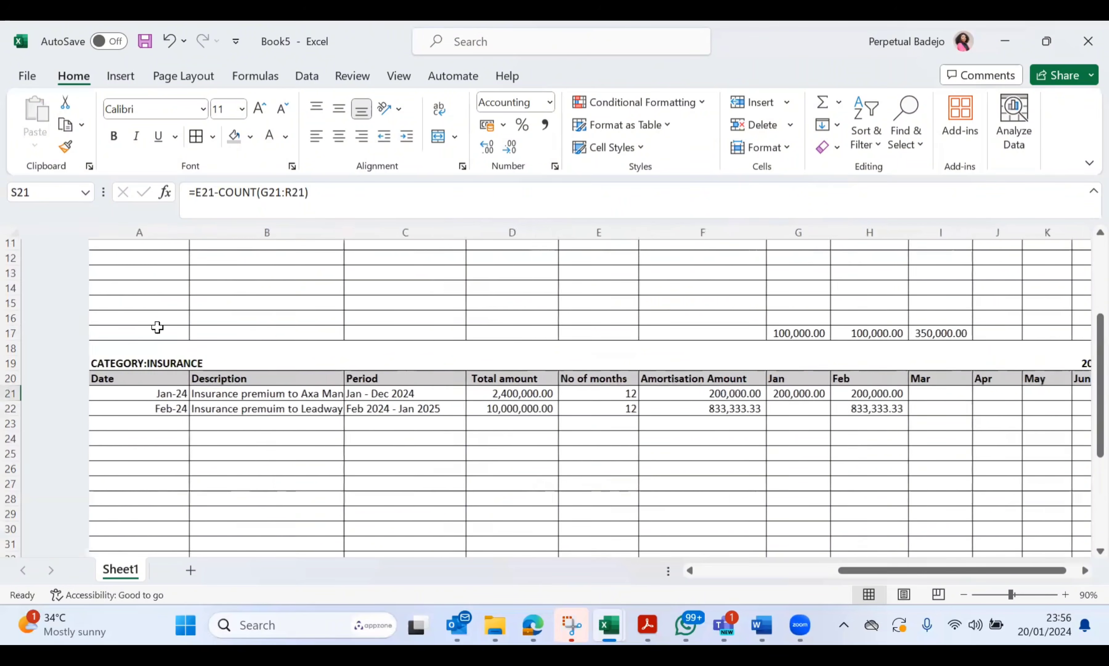
click(10, 409)
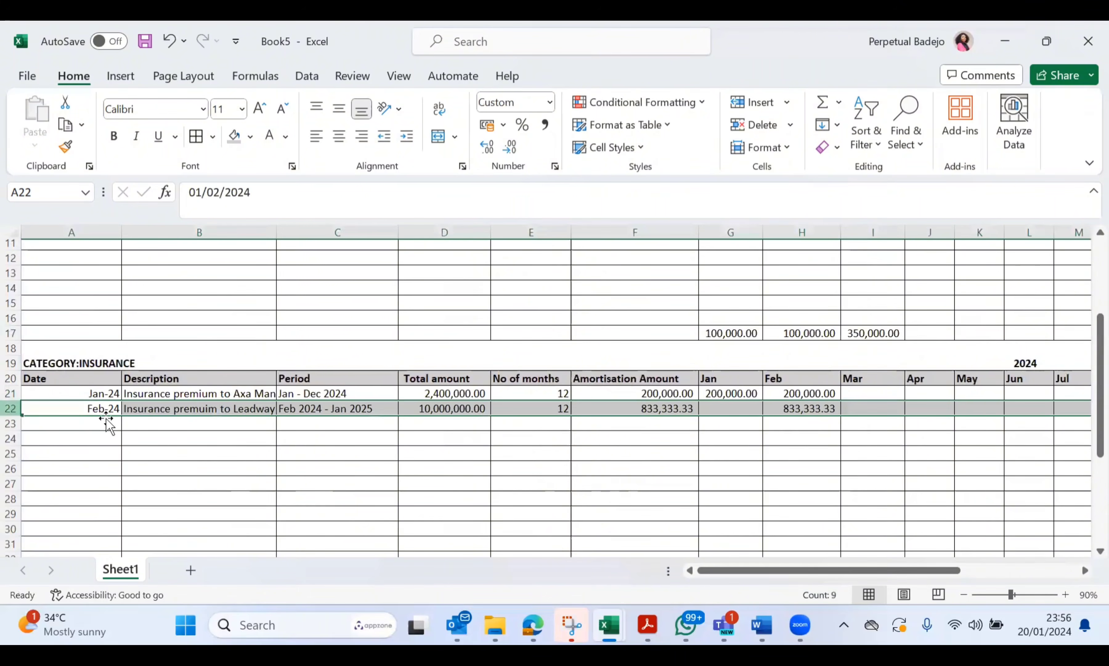
scroll(542, 479, right, 6)
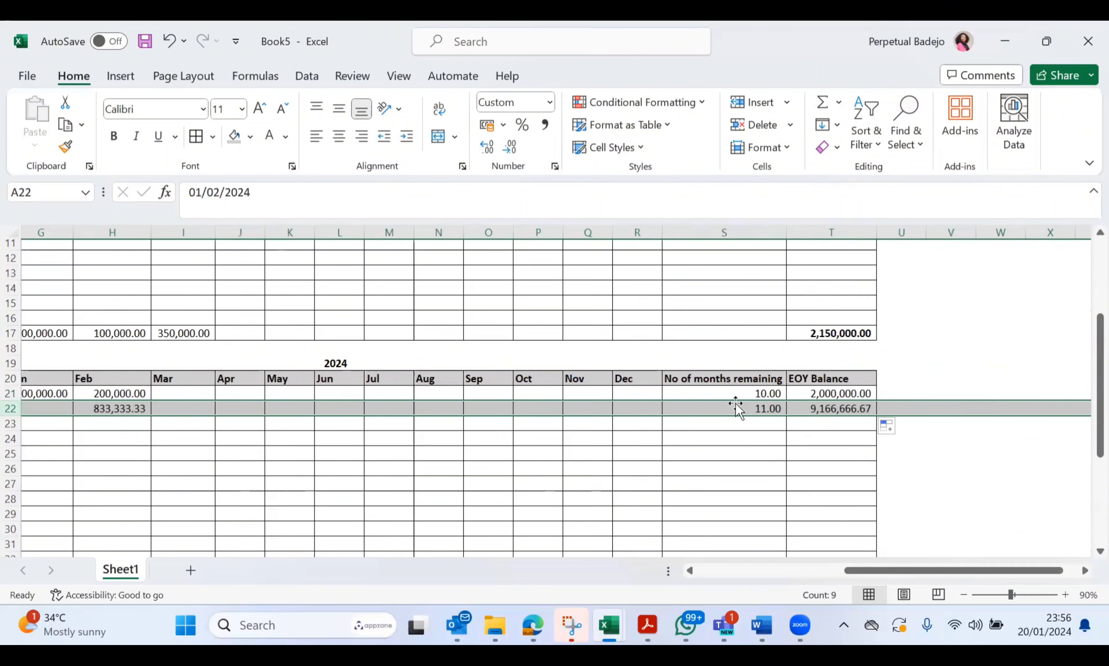
click(735, 403)
click(753, 405)
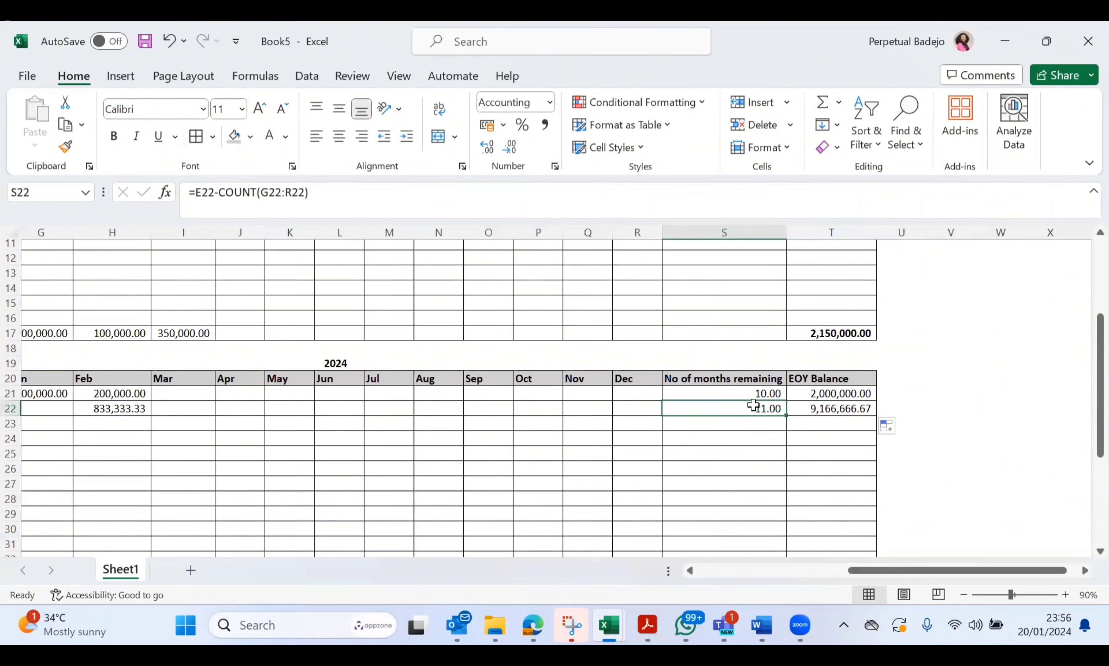
drag(829, 395, 831, 415)
scroll(831, 415, down, 2)
scroll(831, 415, down, 1)
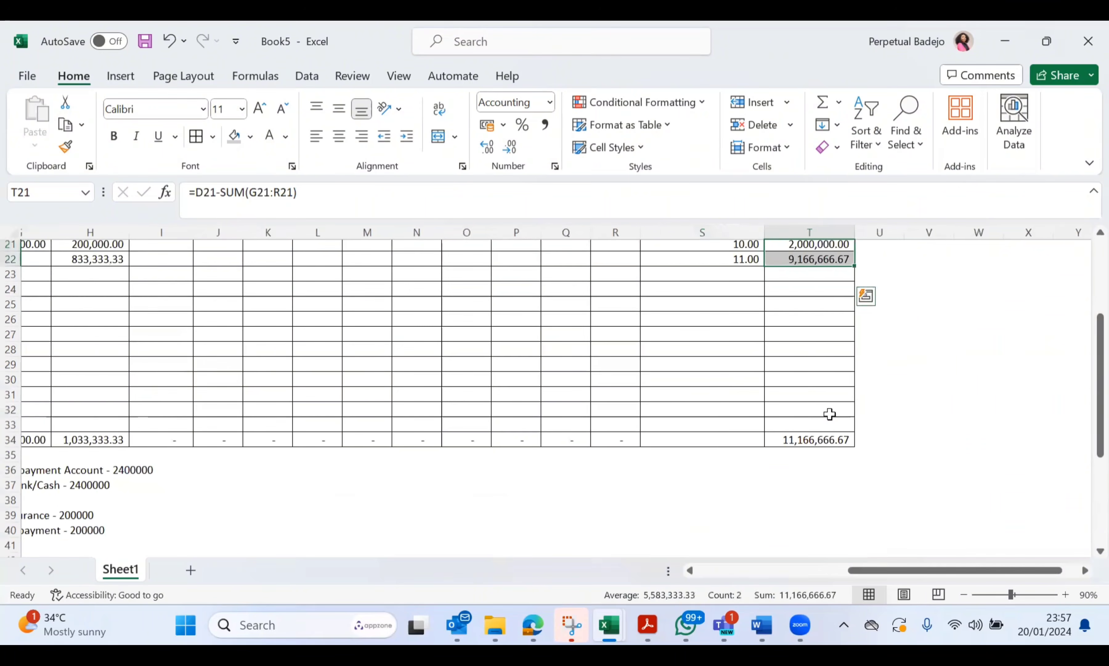
Add the rent and insurance EOY balance totals in V34 with the formula =T17+T34
scroll(830, 414, right, 1)
scroll(830, 414, right, 1)
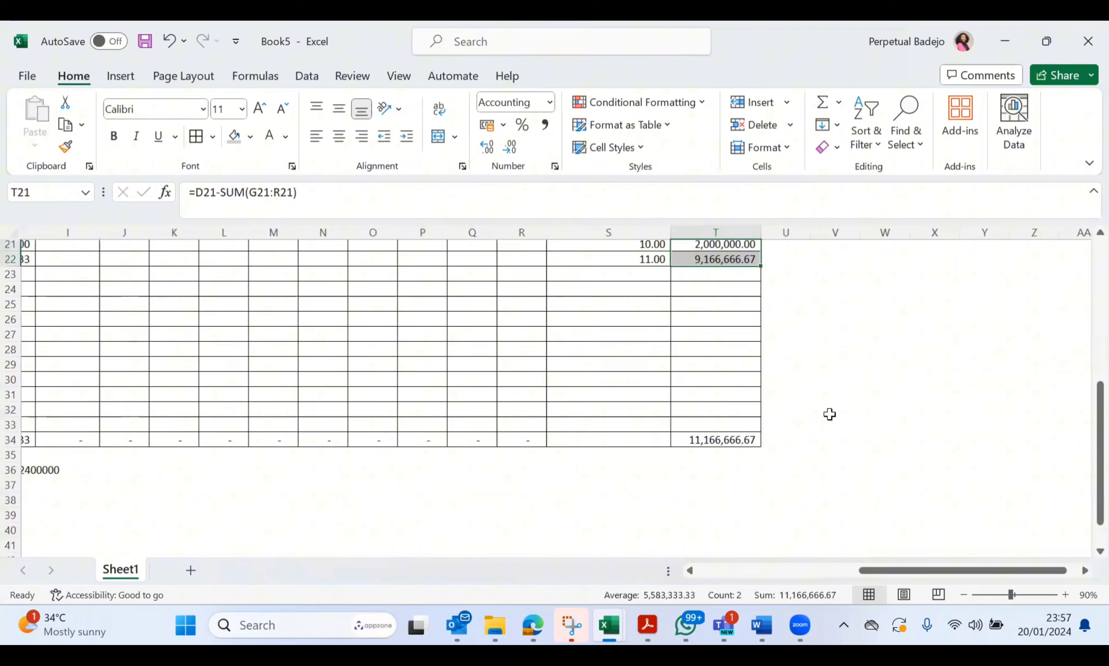
click(843, 428)
click(799, 439)
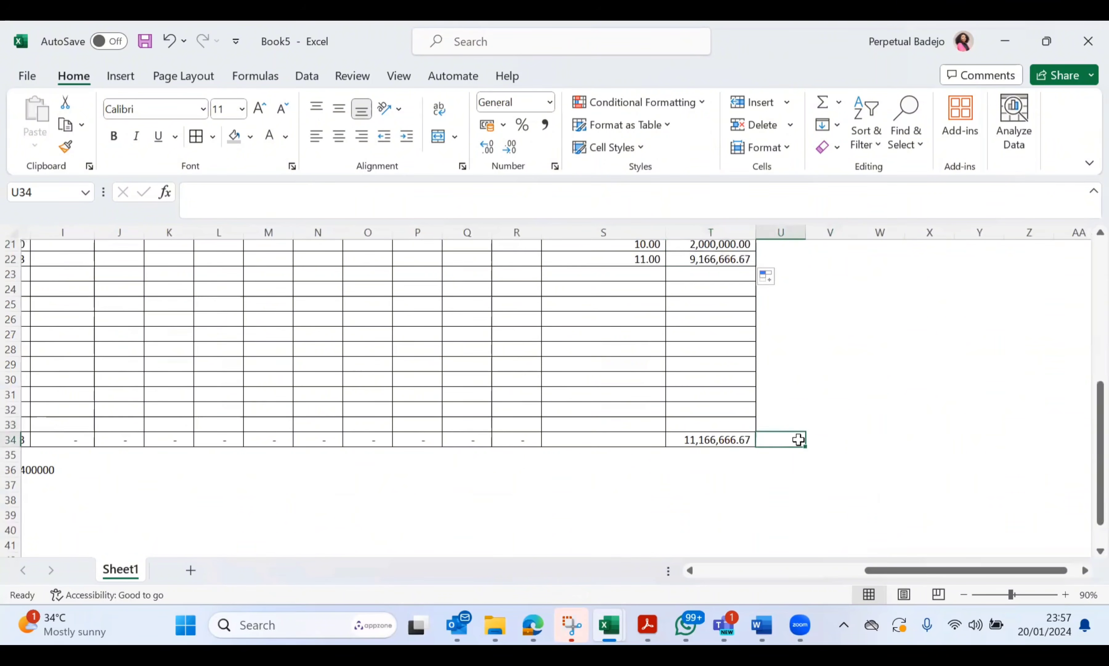
key(Right)
text(=)
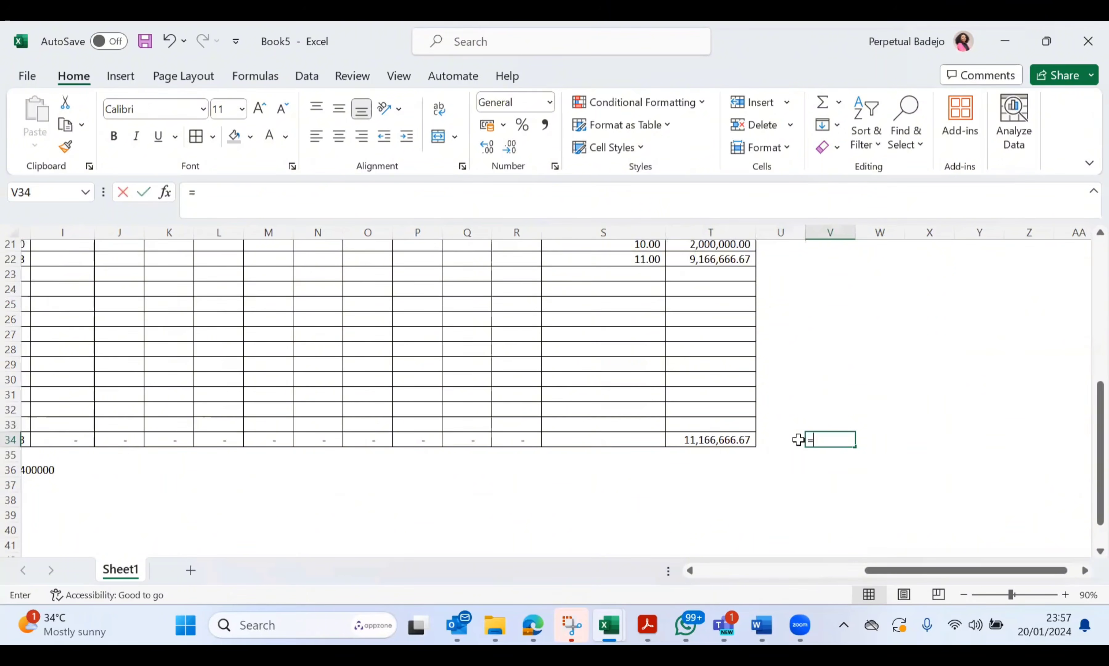
scroll(798, 439, up, 3)
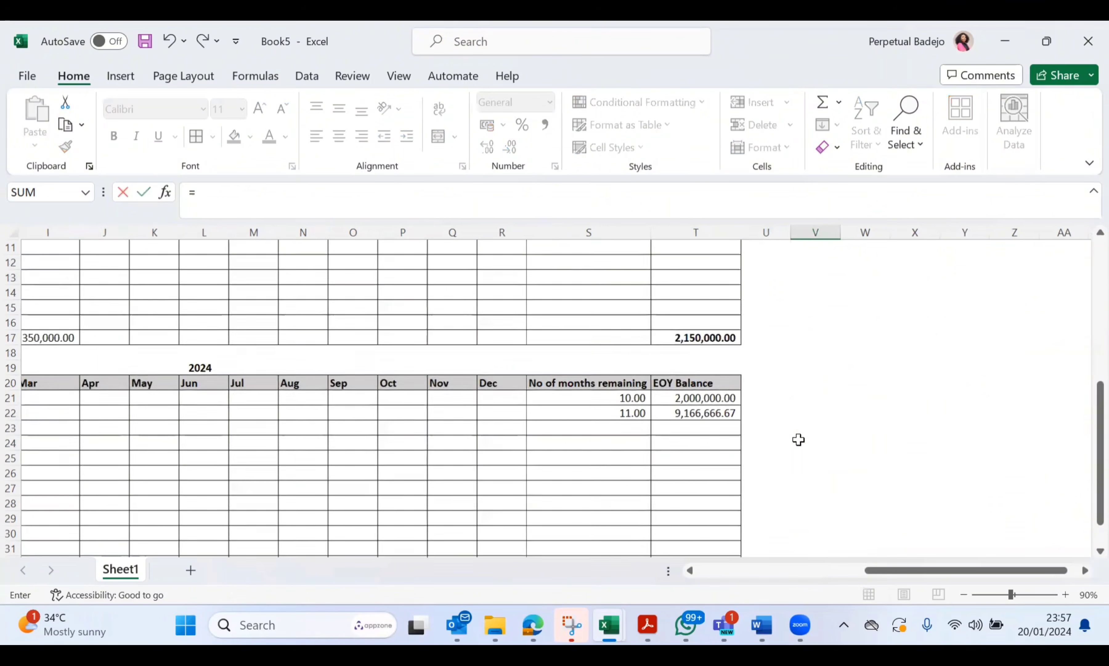
click(685, 337)
scroll(685, 337, down, 3)
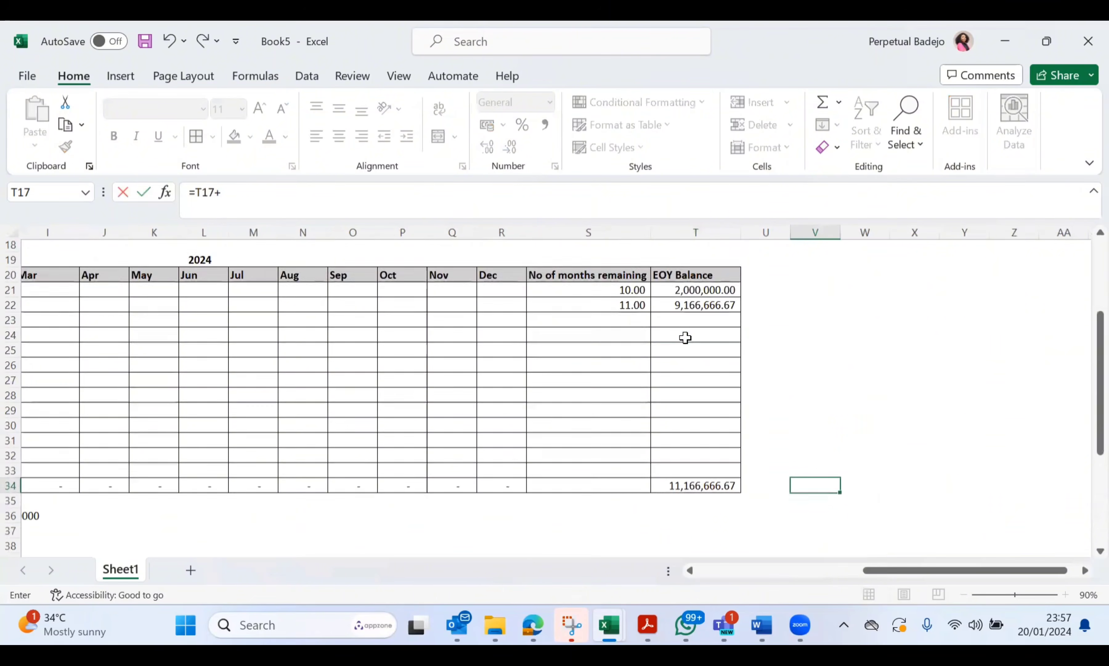
click(669, 445)
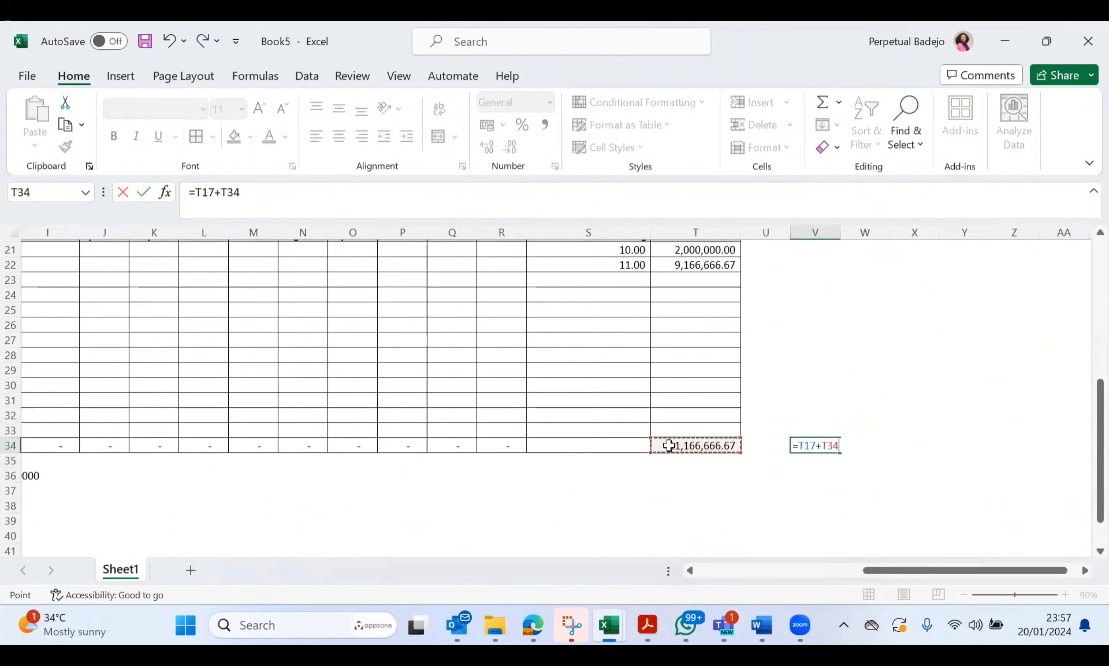
key(Return)
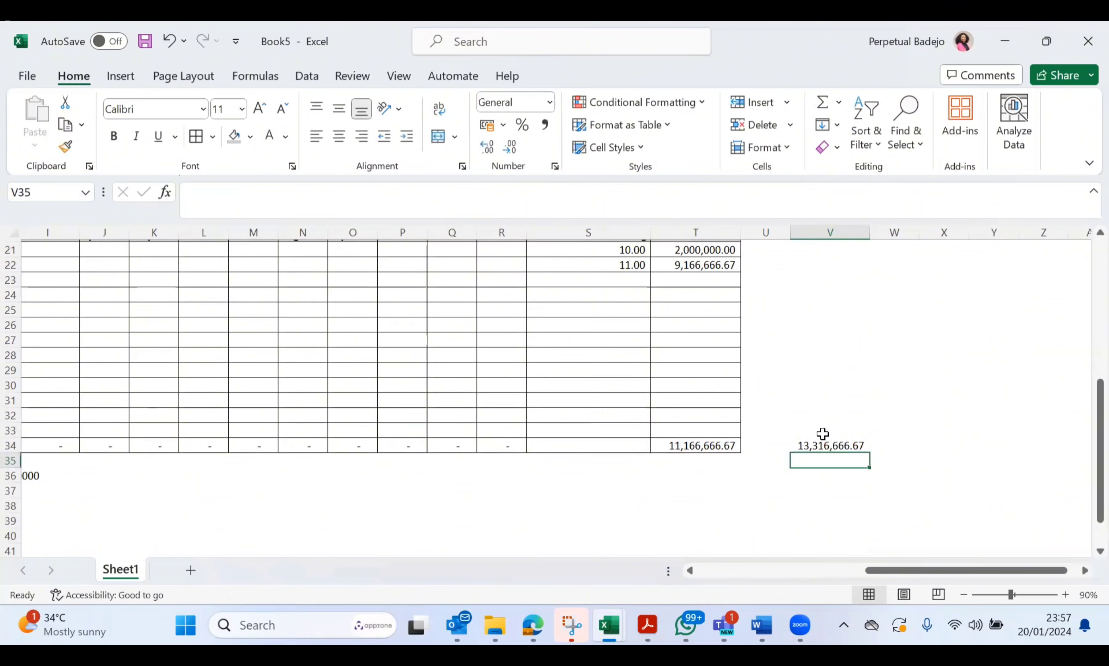
Make the combined prepayment balance in V34 bold and give it a yellow fill
click(826, 441)
key(ctrl+b)
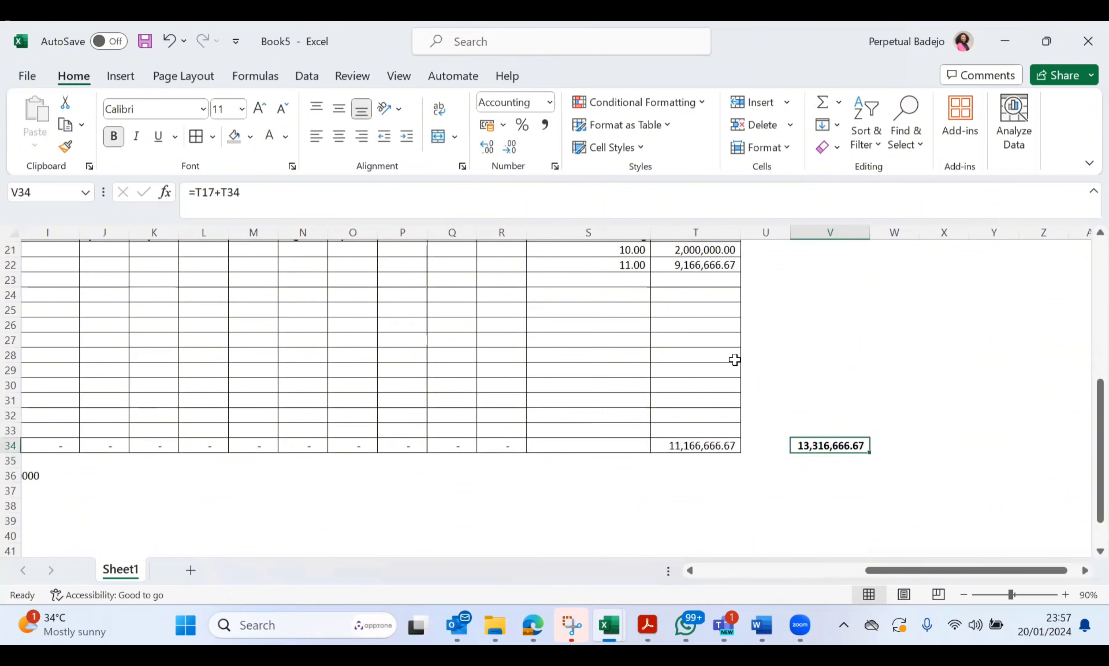
click(252, 137)
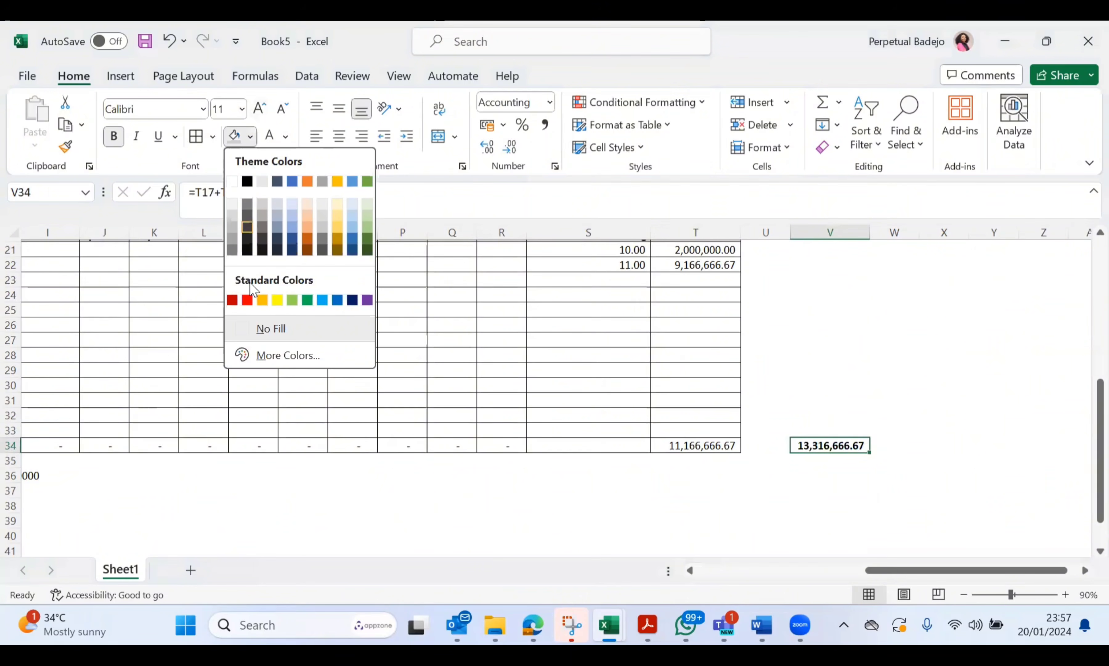
click(277, 300)
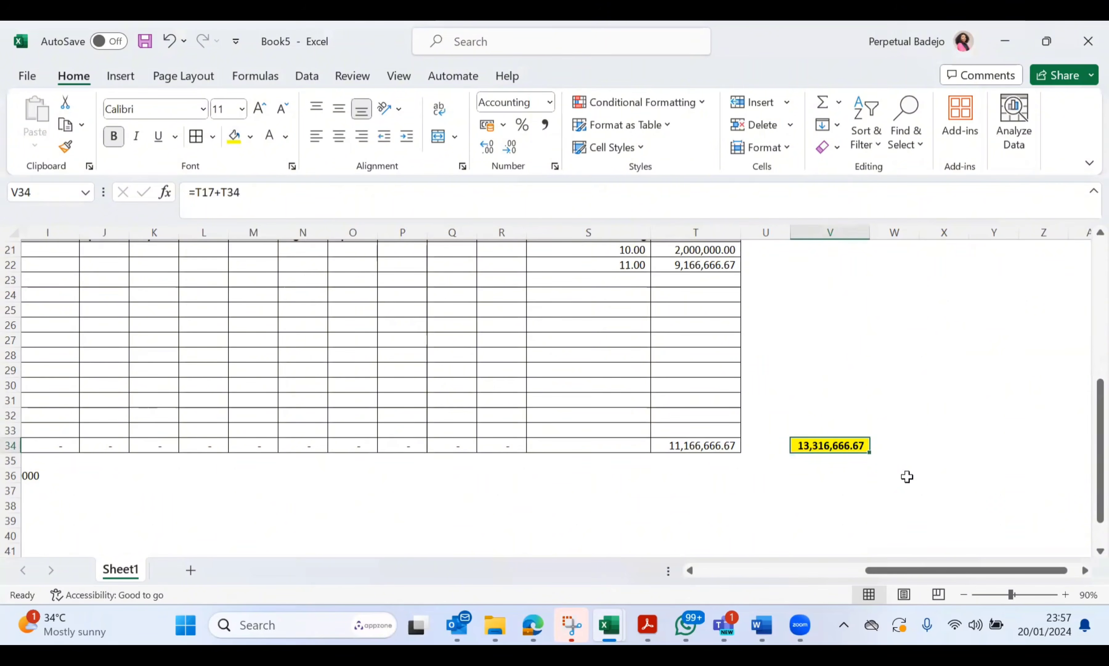
Review the rent and insurance sections of the schedule, from their payment details to their EOY balances
scroll(641, 400, up, 4)
scroll(642, 400, up, 1)
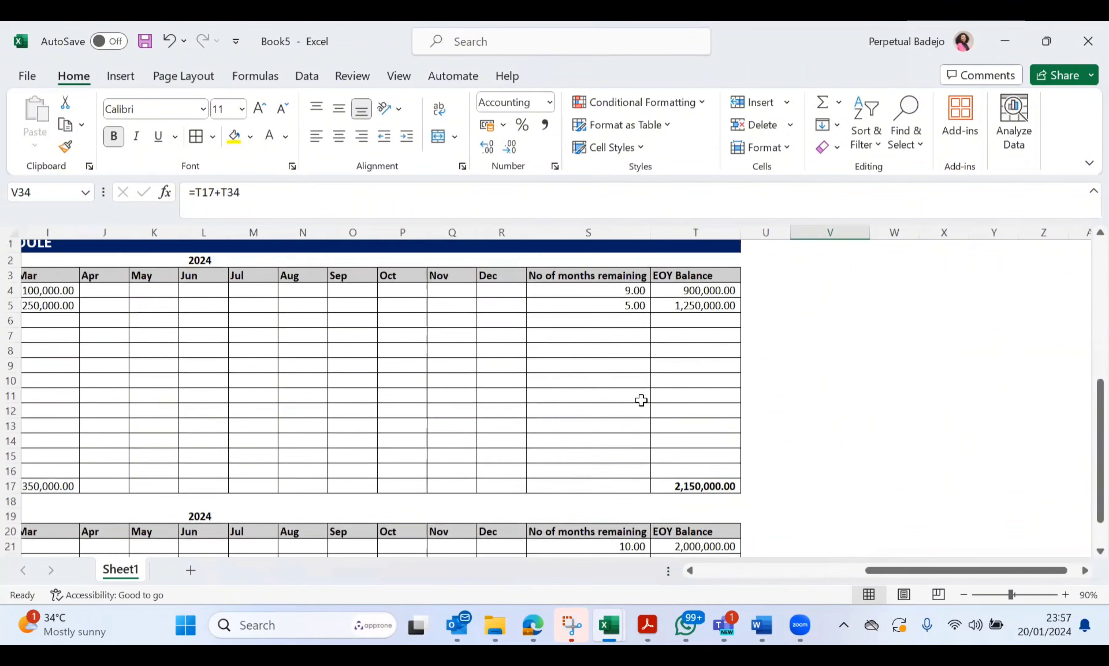
scroll(642, 400, down, 4)
scroll(642, 400, up, 3)
scroll(642, 400, up, 1)
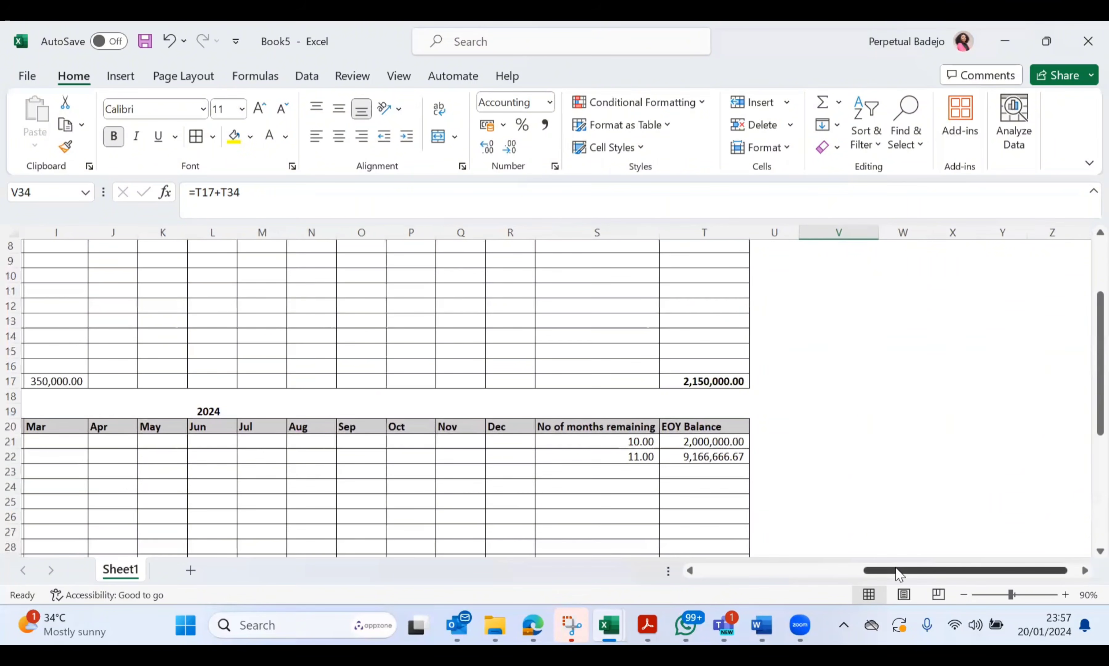
drag(900, 570, 630, 568)
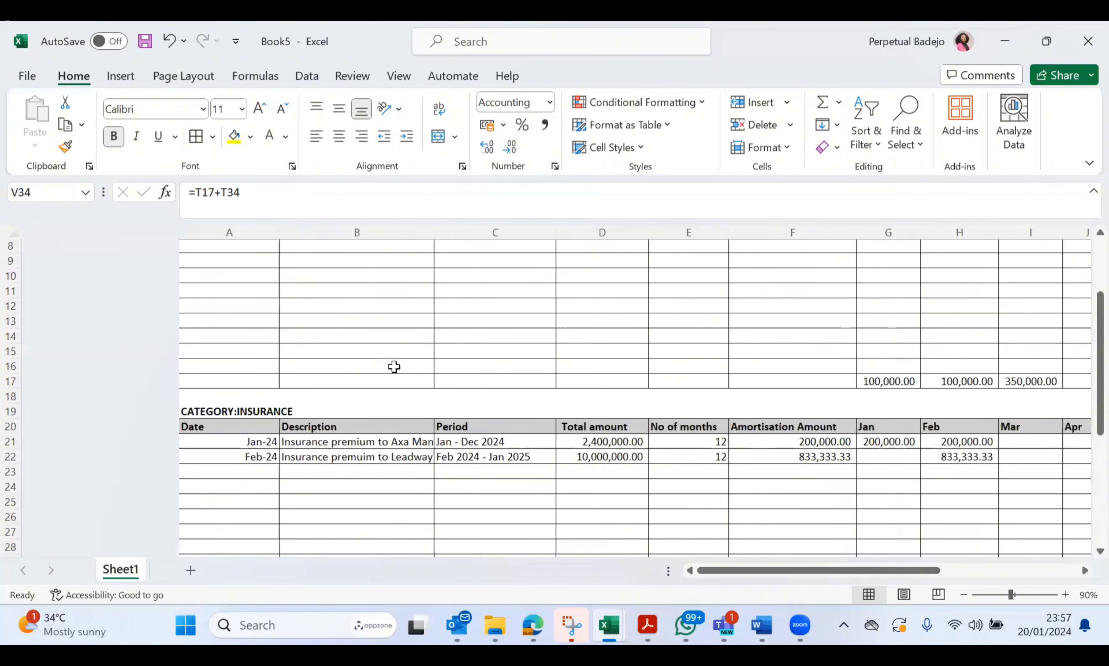
scroll(394, 367, up, 3)
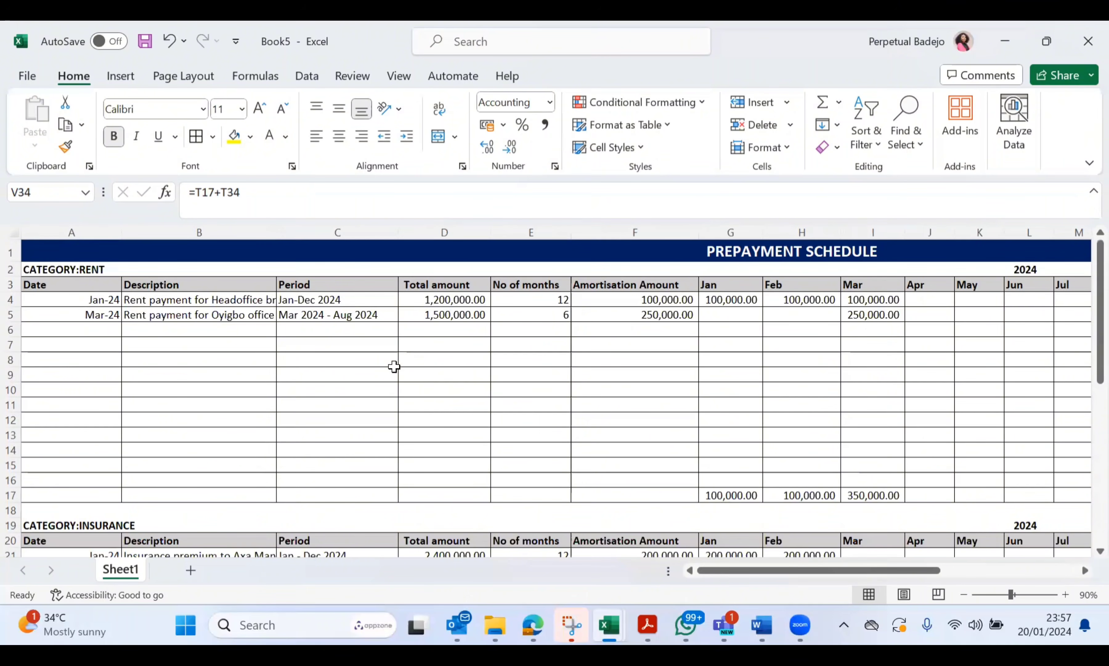
scroll(393, 366, down, 2)
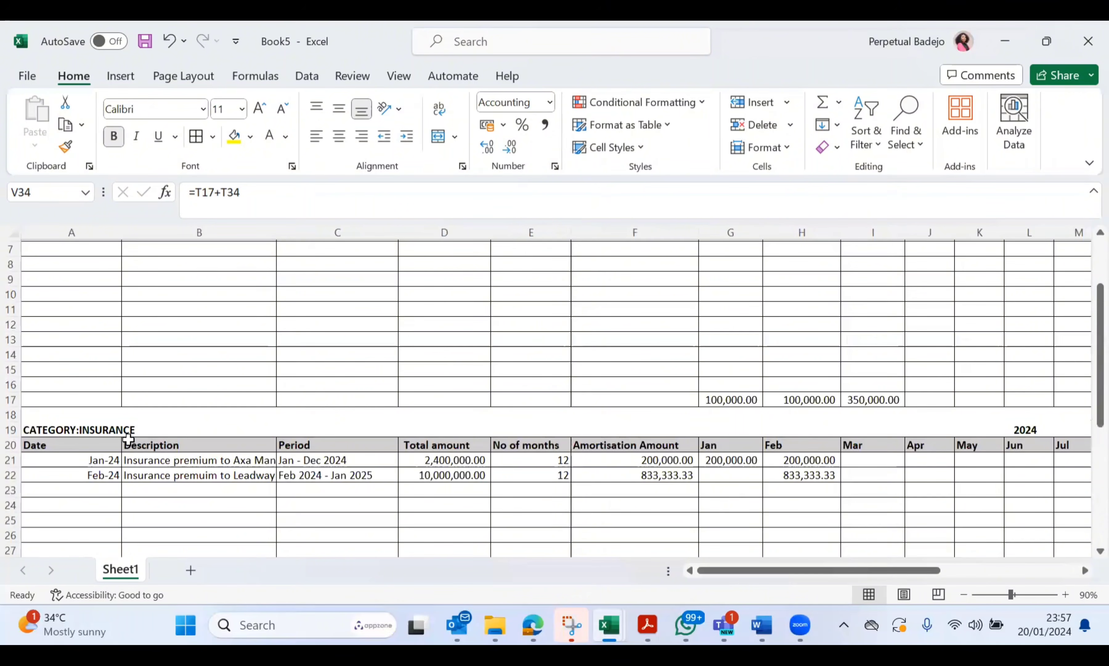
scroll(128, 439, right, 12)
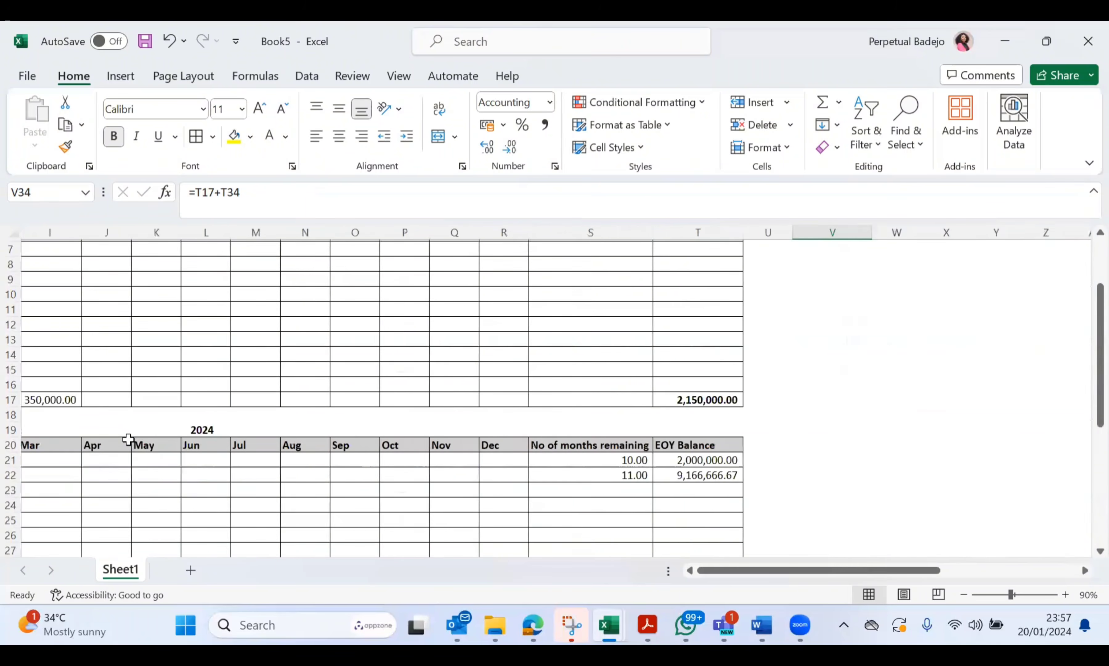
Check the highlighted combined prepayment balance against the rent and insurance EOY balances, and return to the start of the rent section
scroll(128, 439, down, 9)
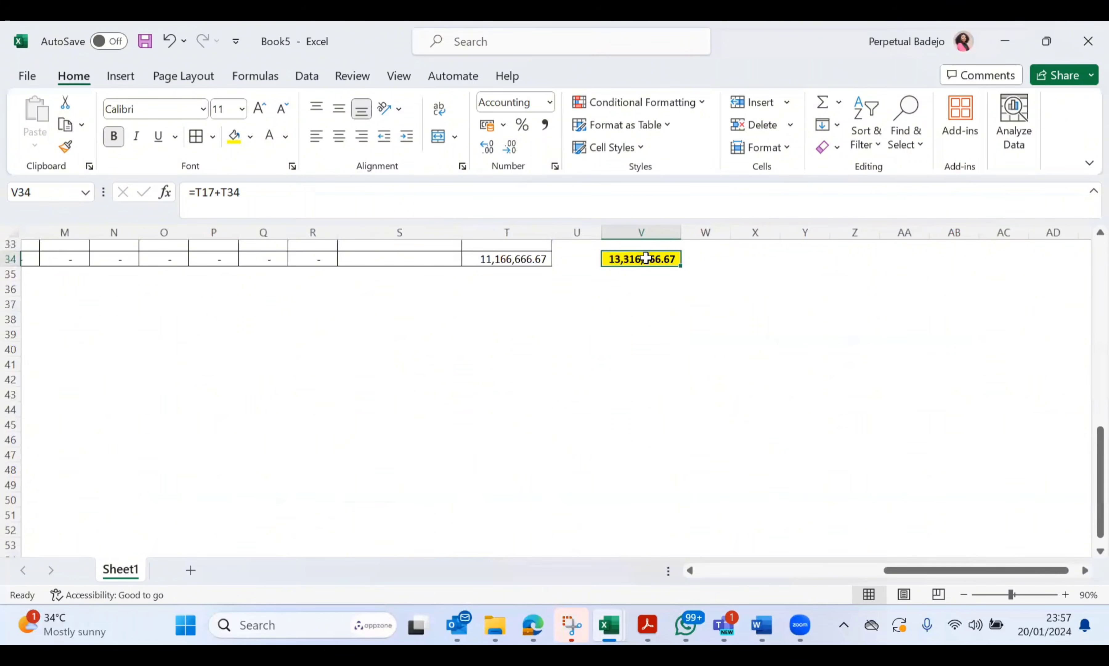
click(674, 359)
scroll(674, 359, up, 7)
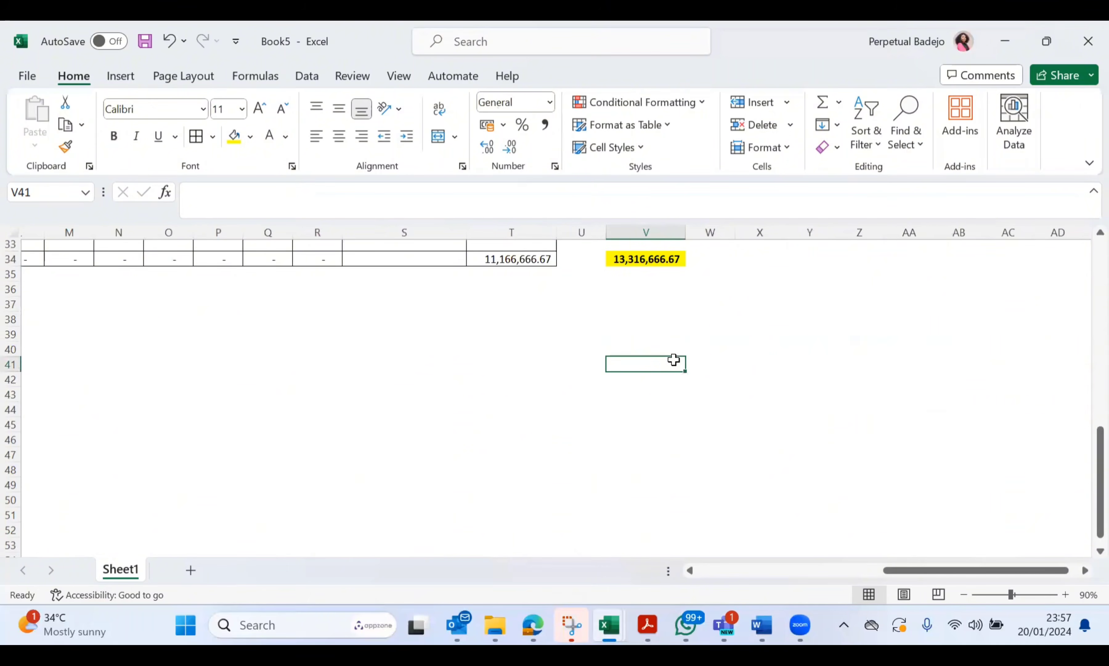
scroll(674, 359, up, 2)
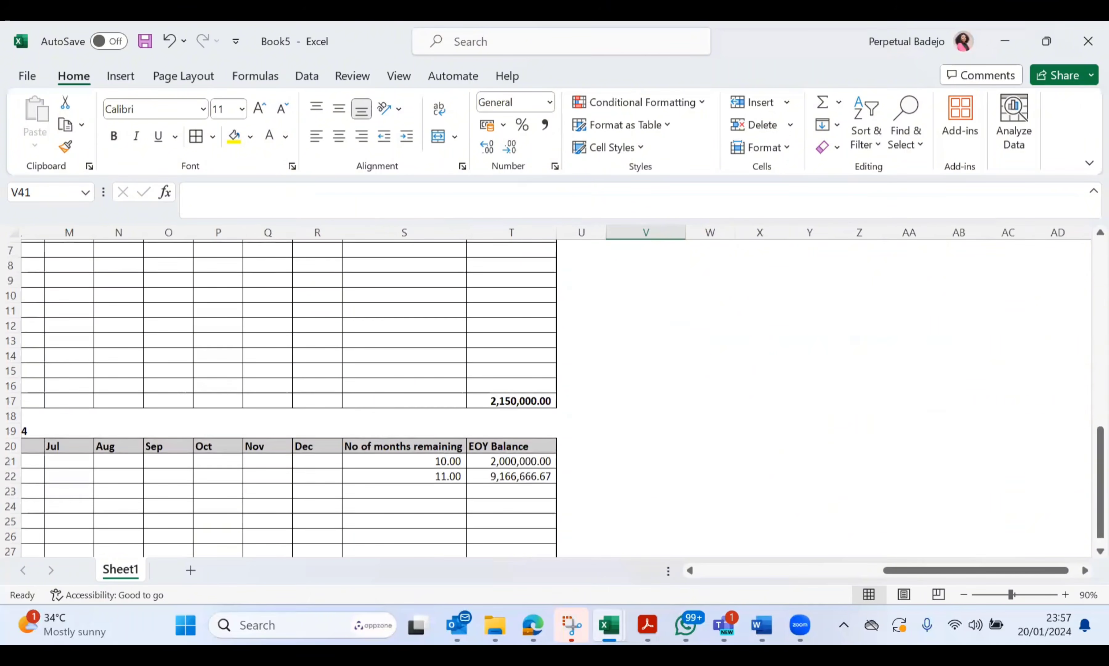
click(924, 572)
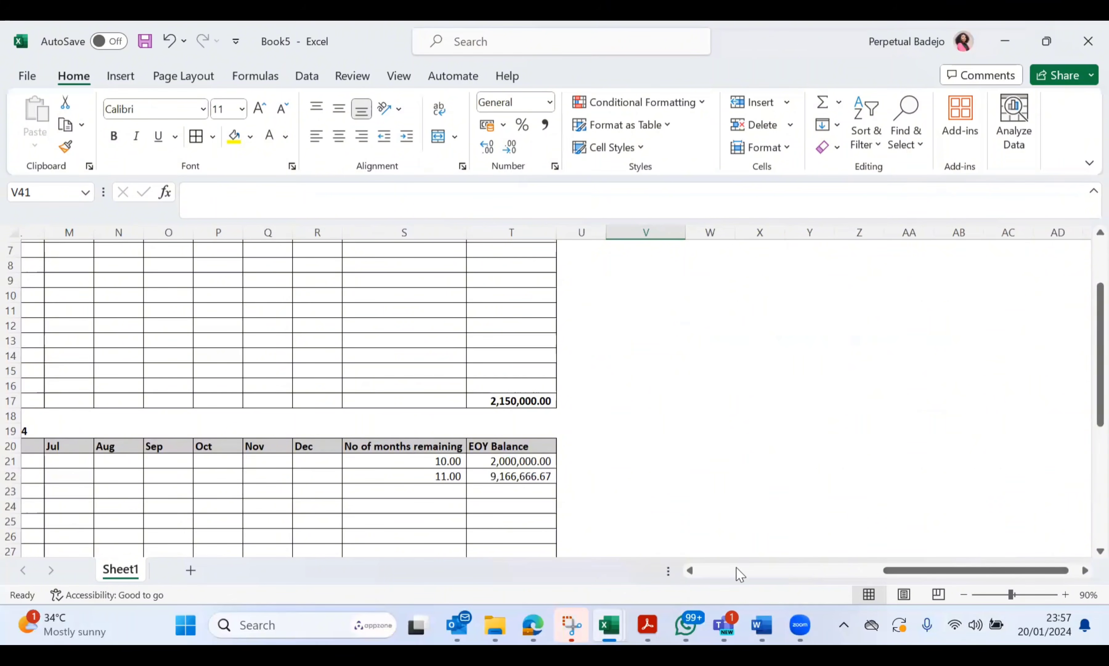
click(690, 571)
click(690, 571)
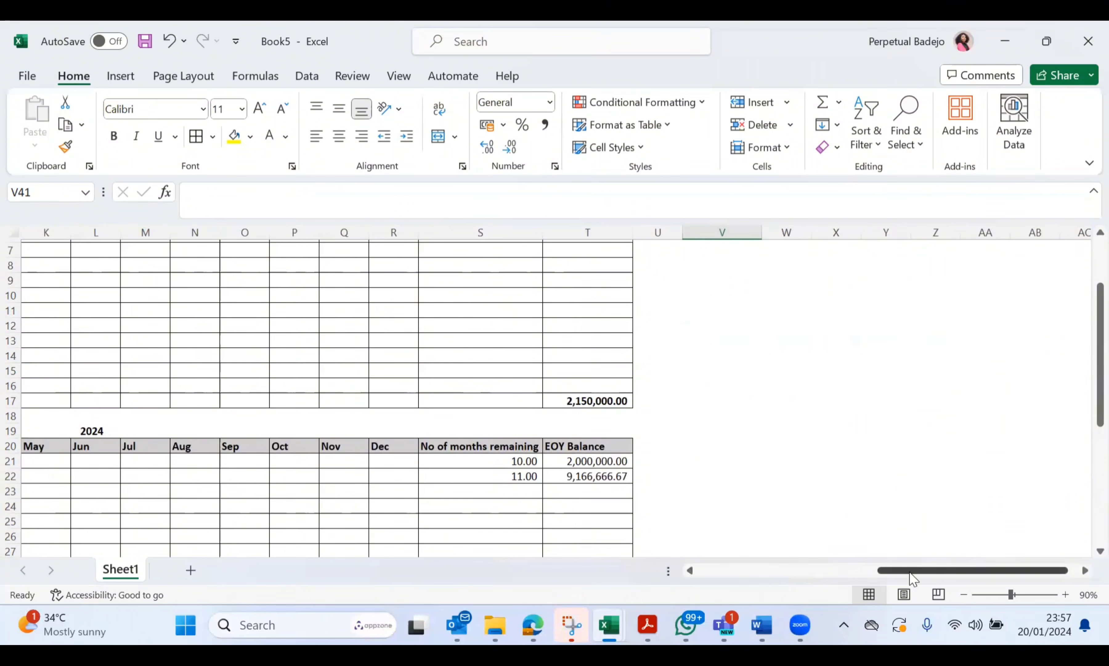
drag(913, 571, 656, 580)
scroll(479, 406, up, 2)
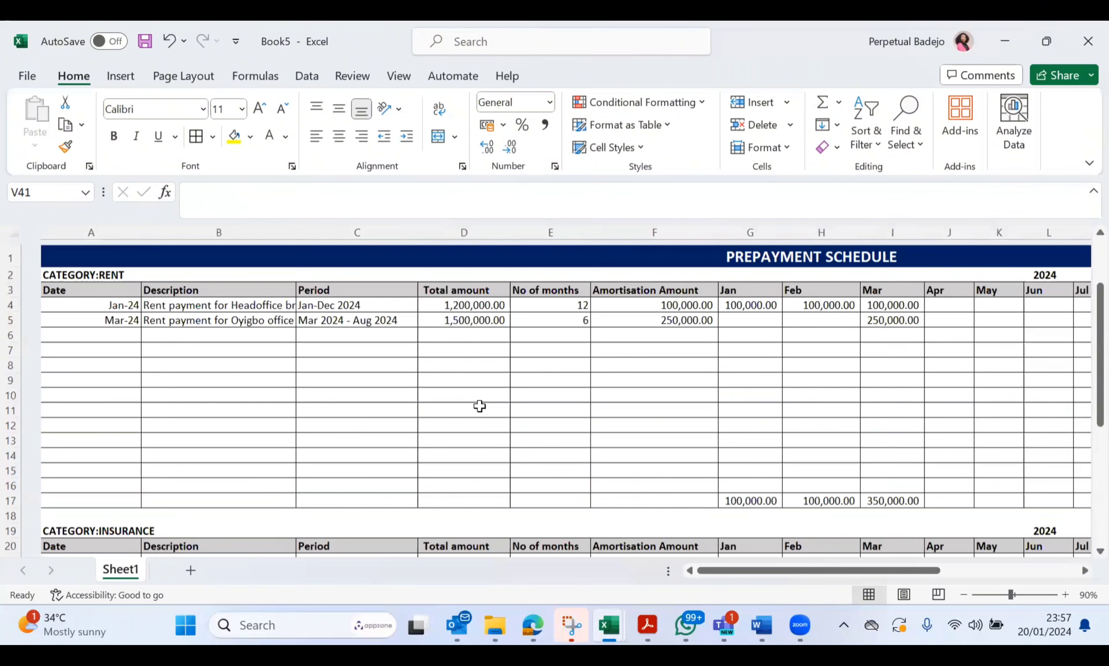